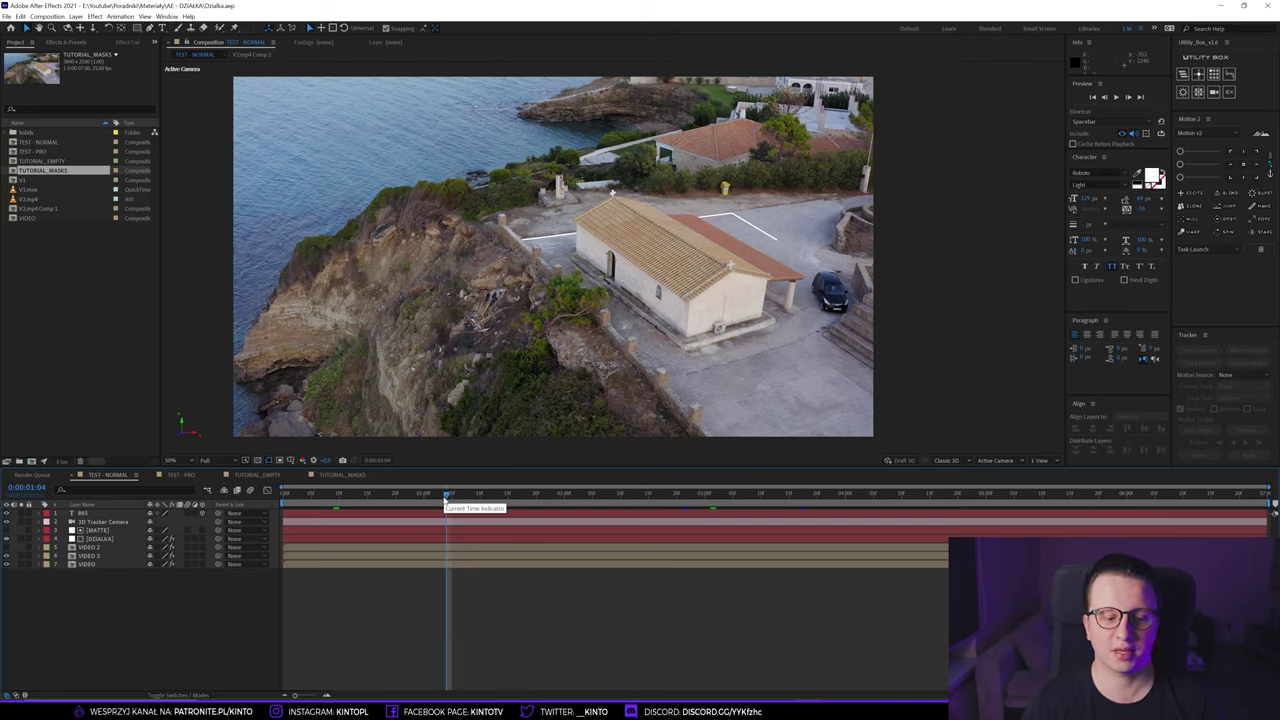
- Scrub TEST - NORMAL to review the outlined plot and 865 label, then switch to TEST - PRO
drag(446, 497, 700, 497)
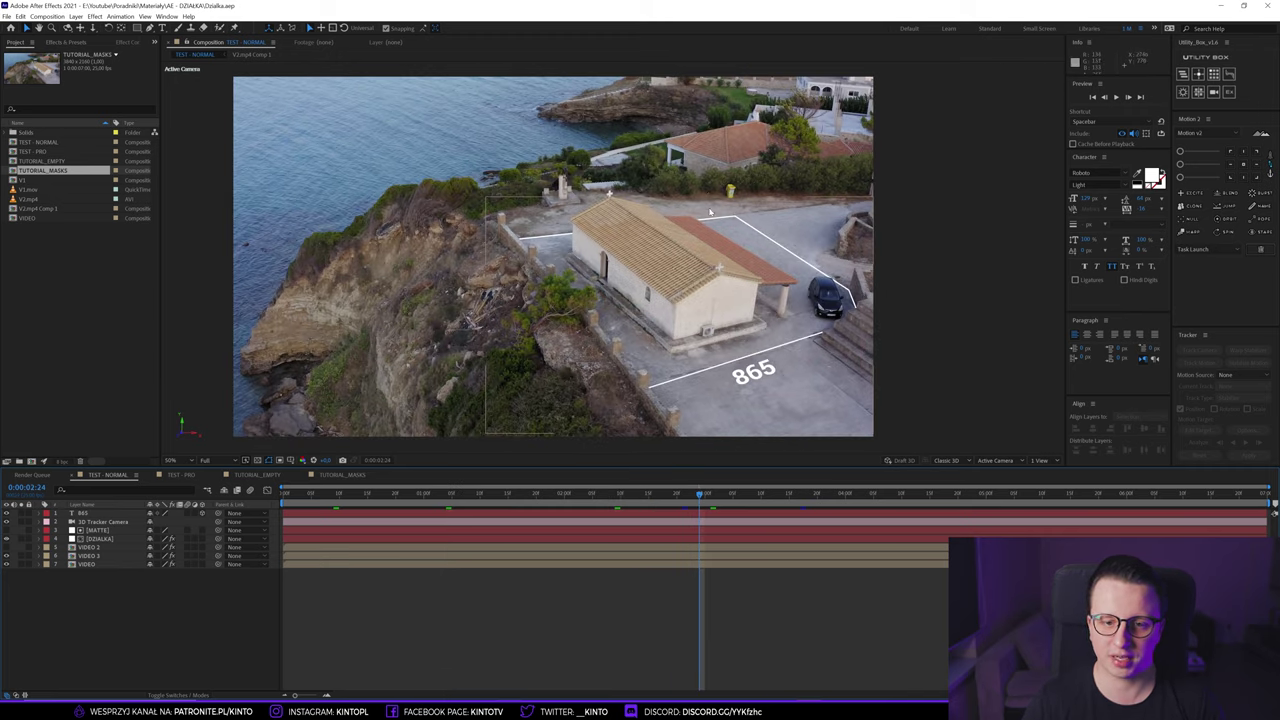
click(835, 292)
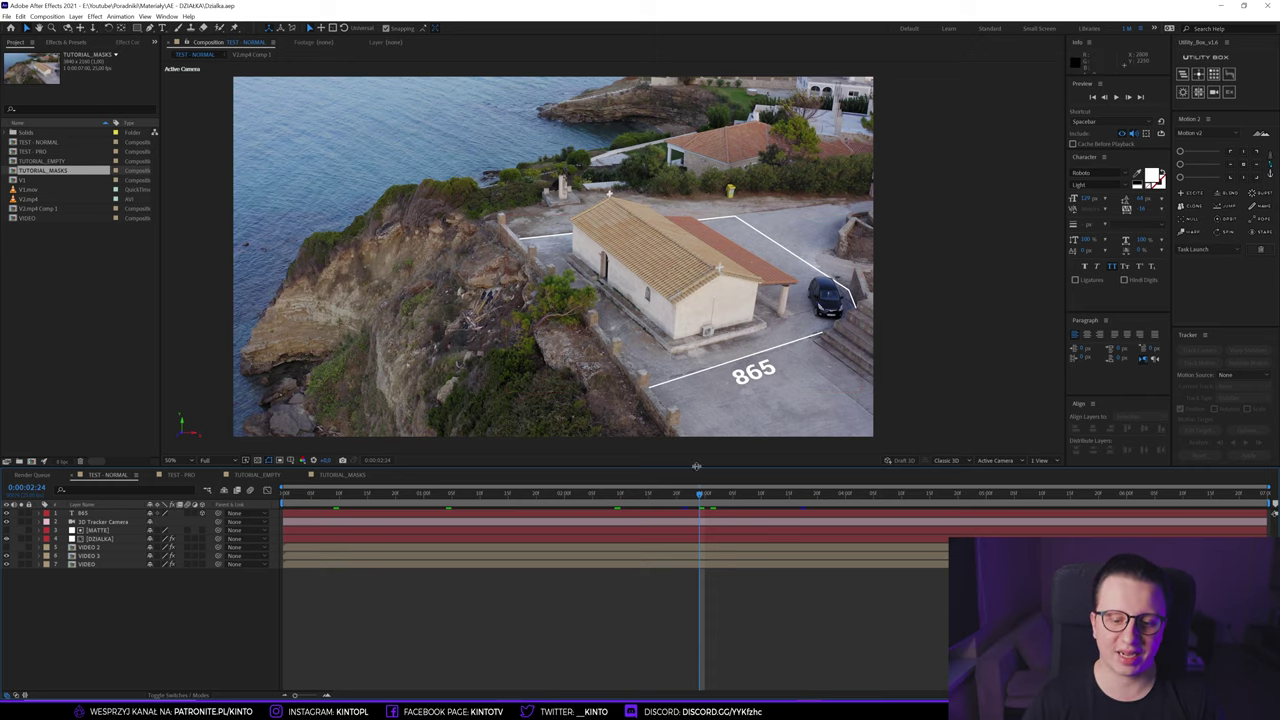
drag(706, 497, 712, 498)
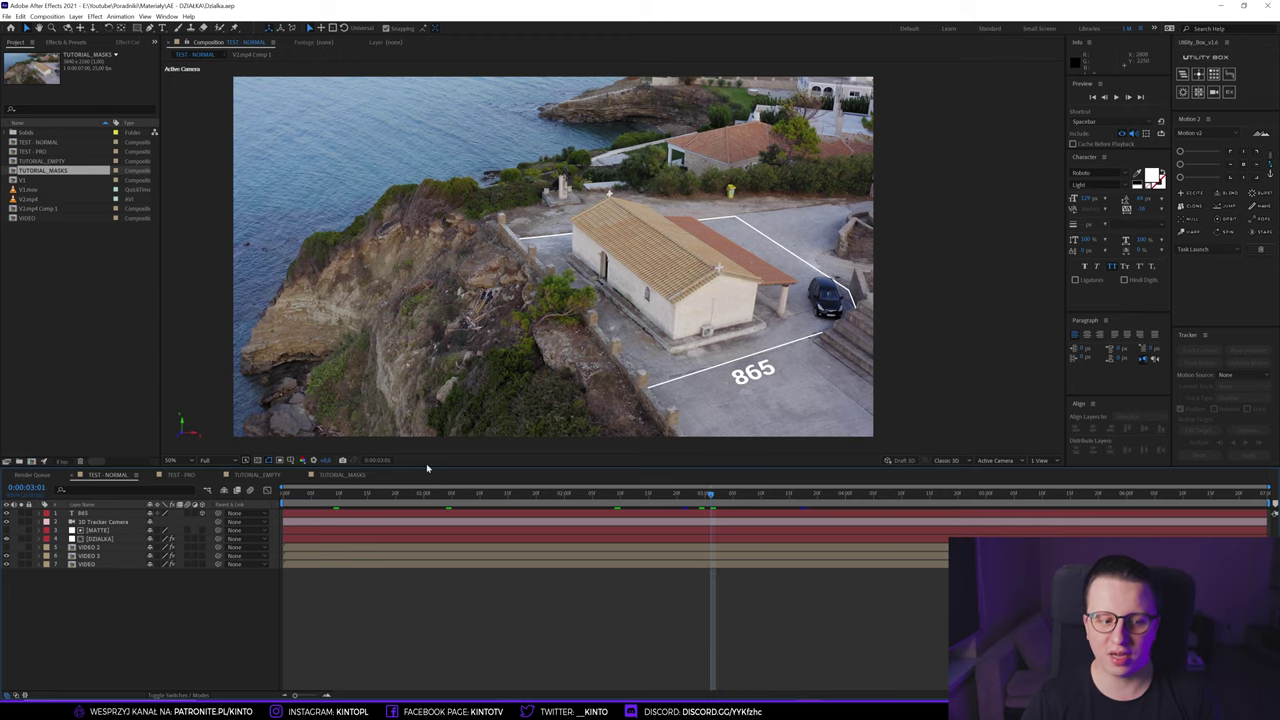
click(180, 474)
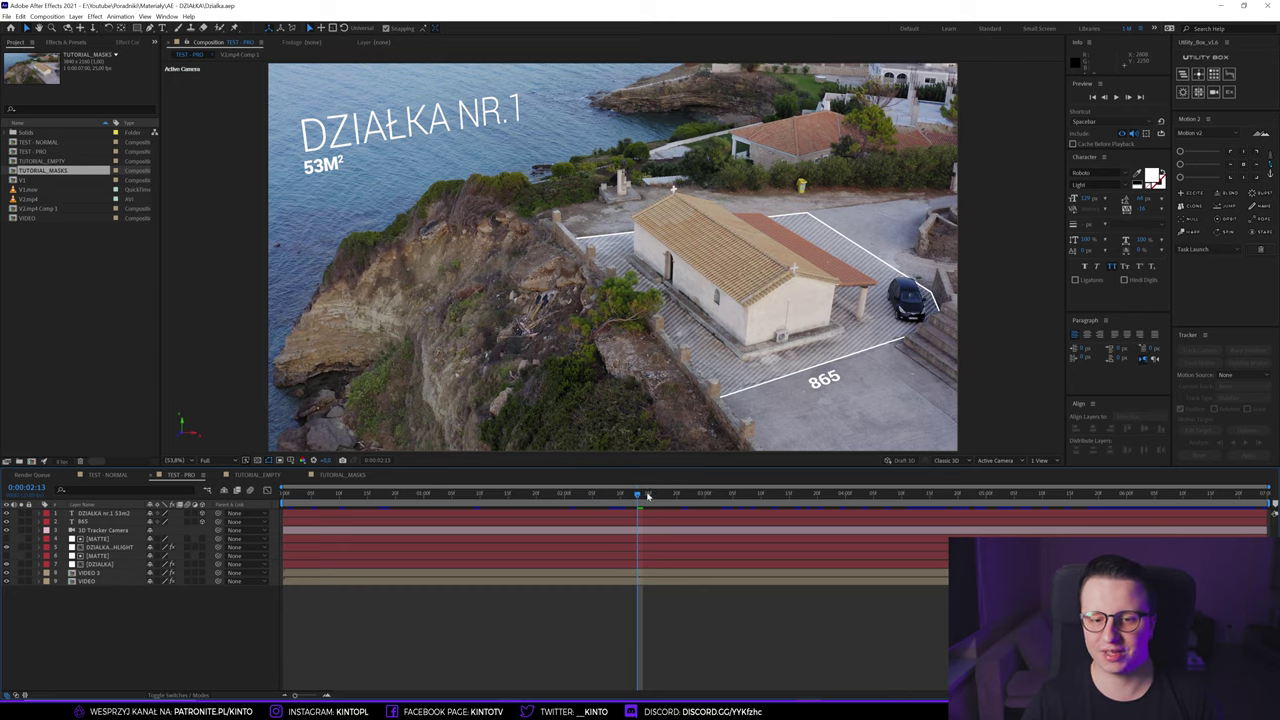
- Scrub and play a short preview of TEST - PRO, then open the TUTORIAL_EMPTY composition
drag(645, 497, 661, 494)
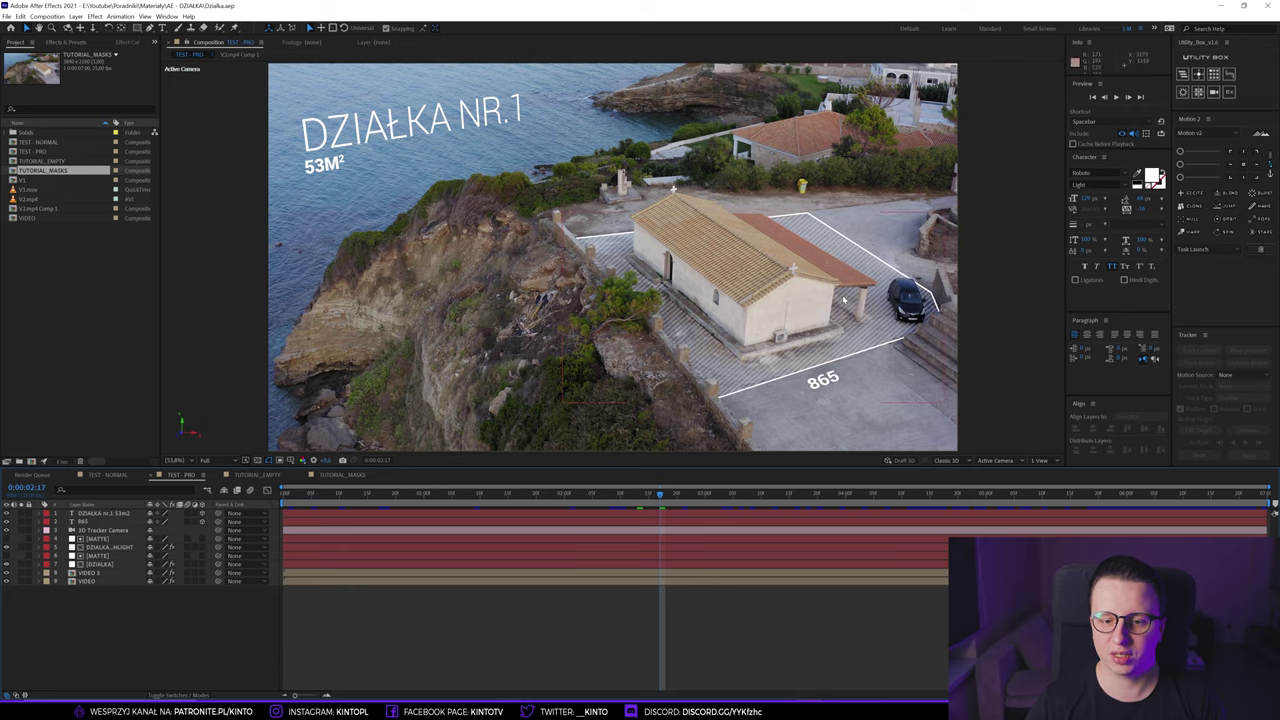
click(504, 493)
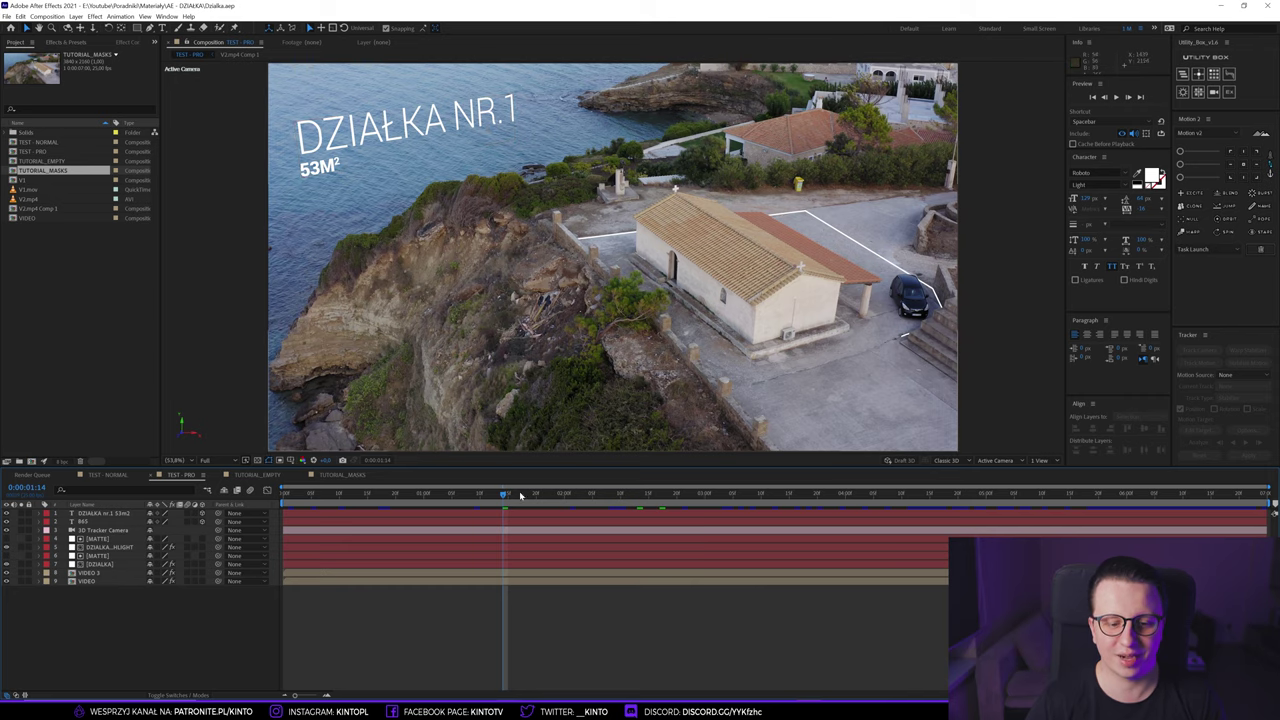
key(space)
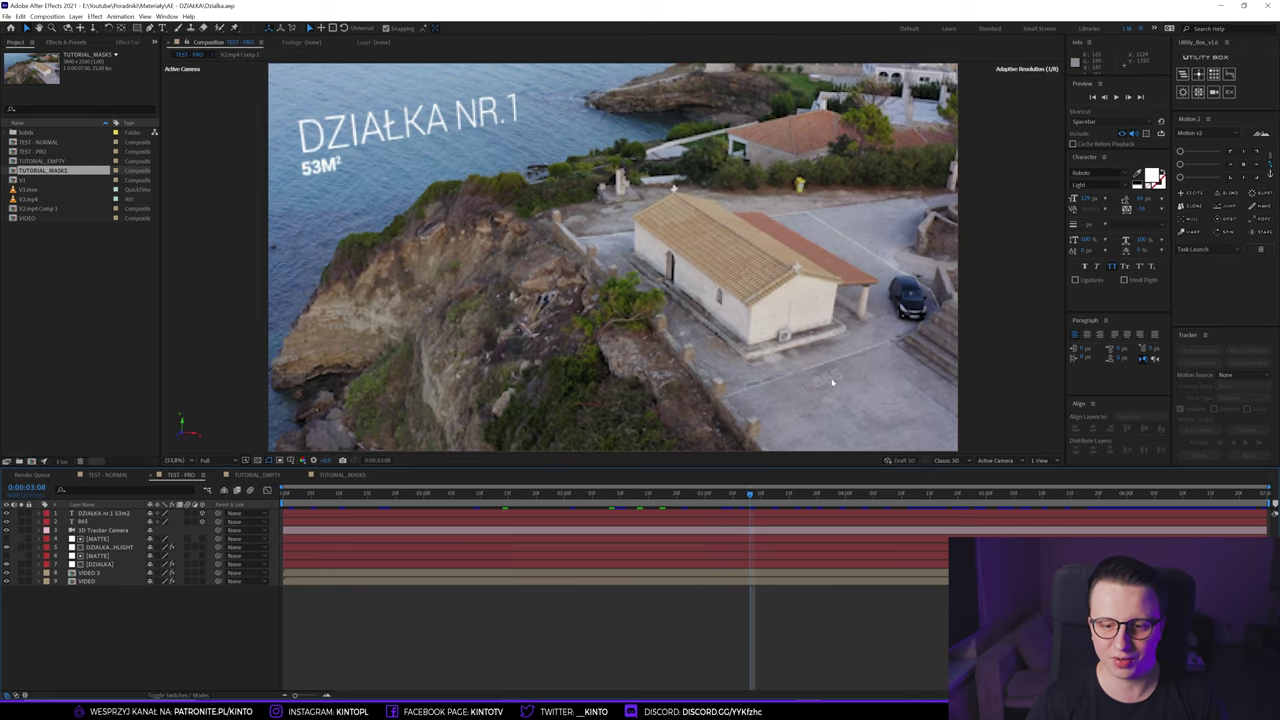
key(space)
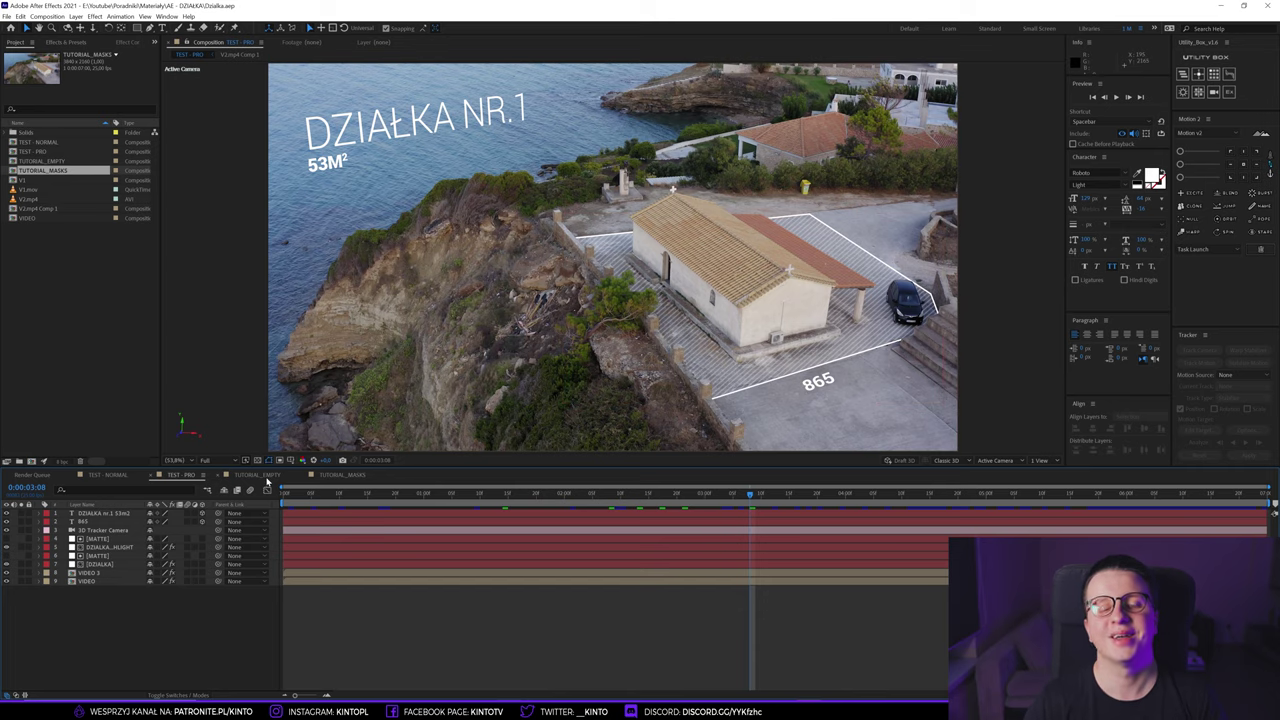
click(257, 474)
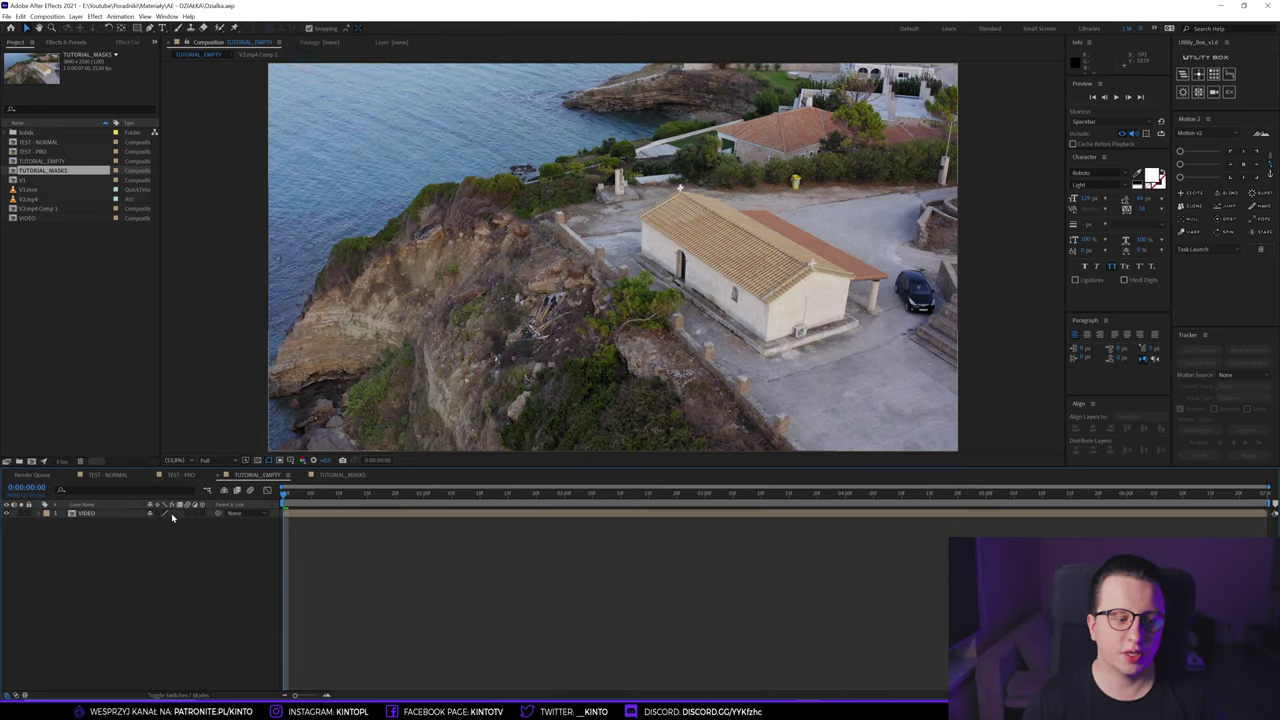
- Apply Track in Boris FX Mocha to the VIDEO layer and launch Mocha AE from Effect Controls
click(105, 513)
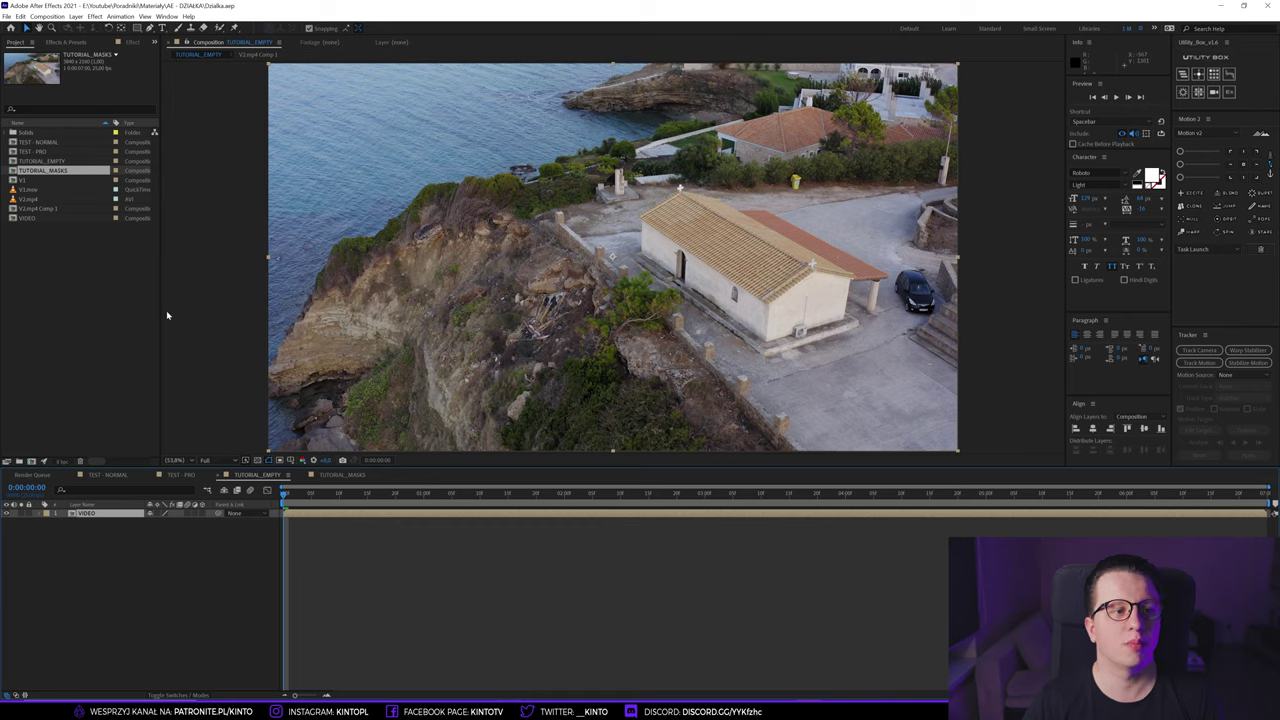
click(126, 40)
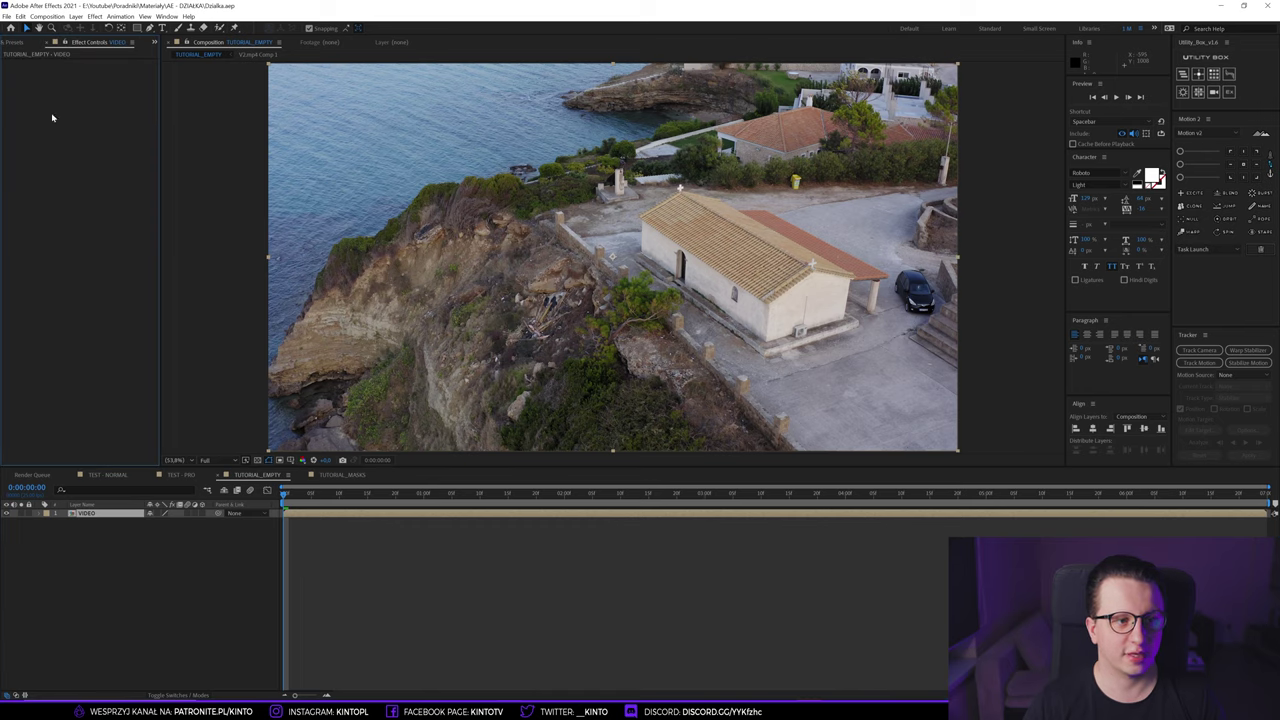
click(120, 16)
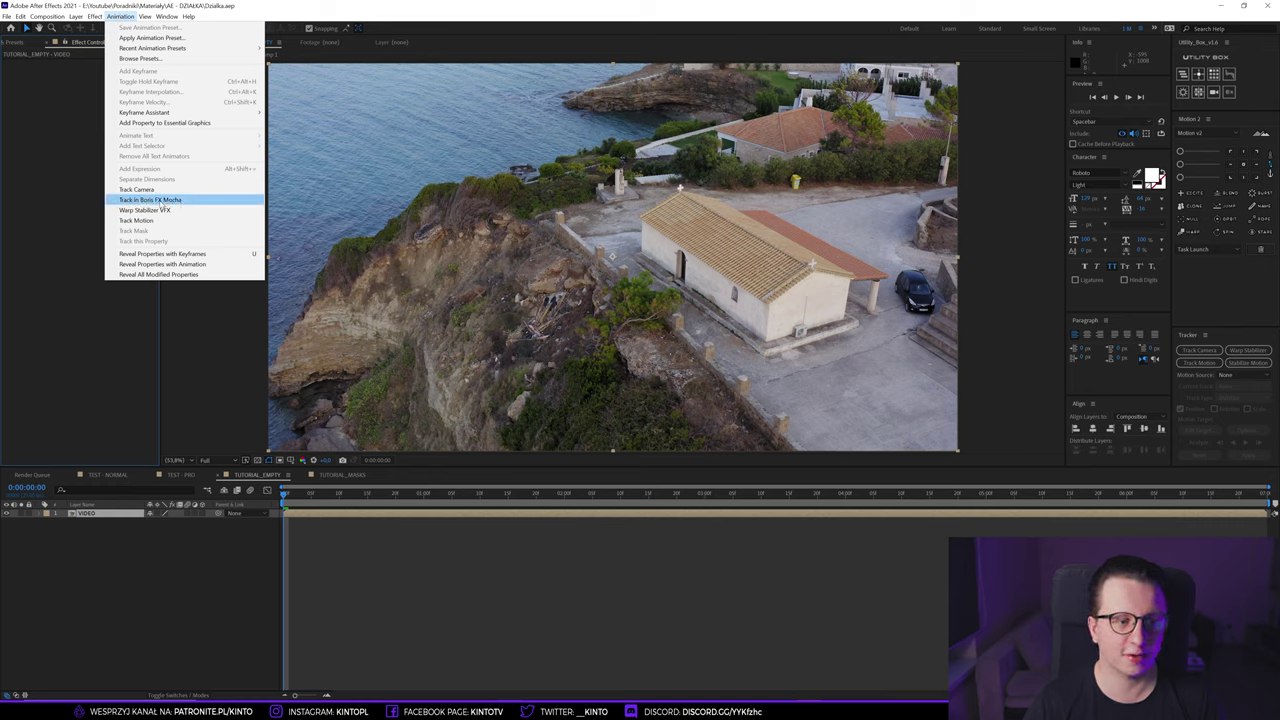
click(162, 205)
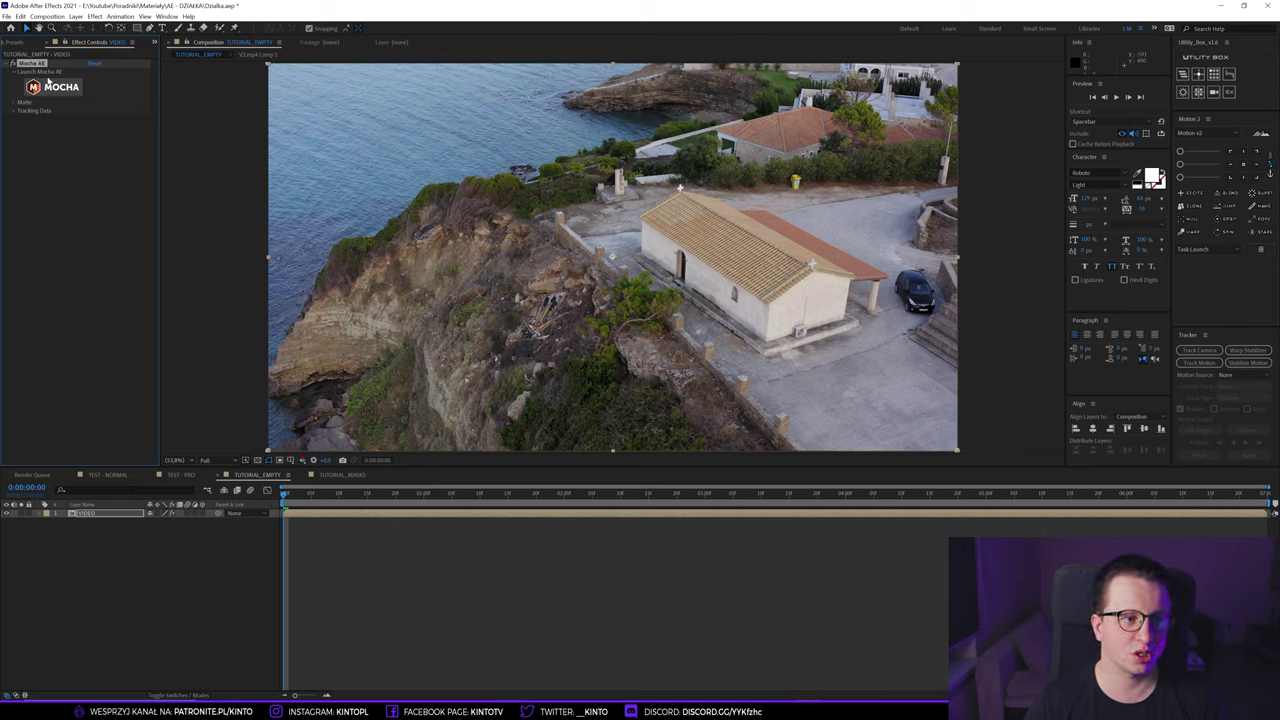
click(121, 16)
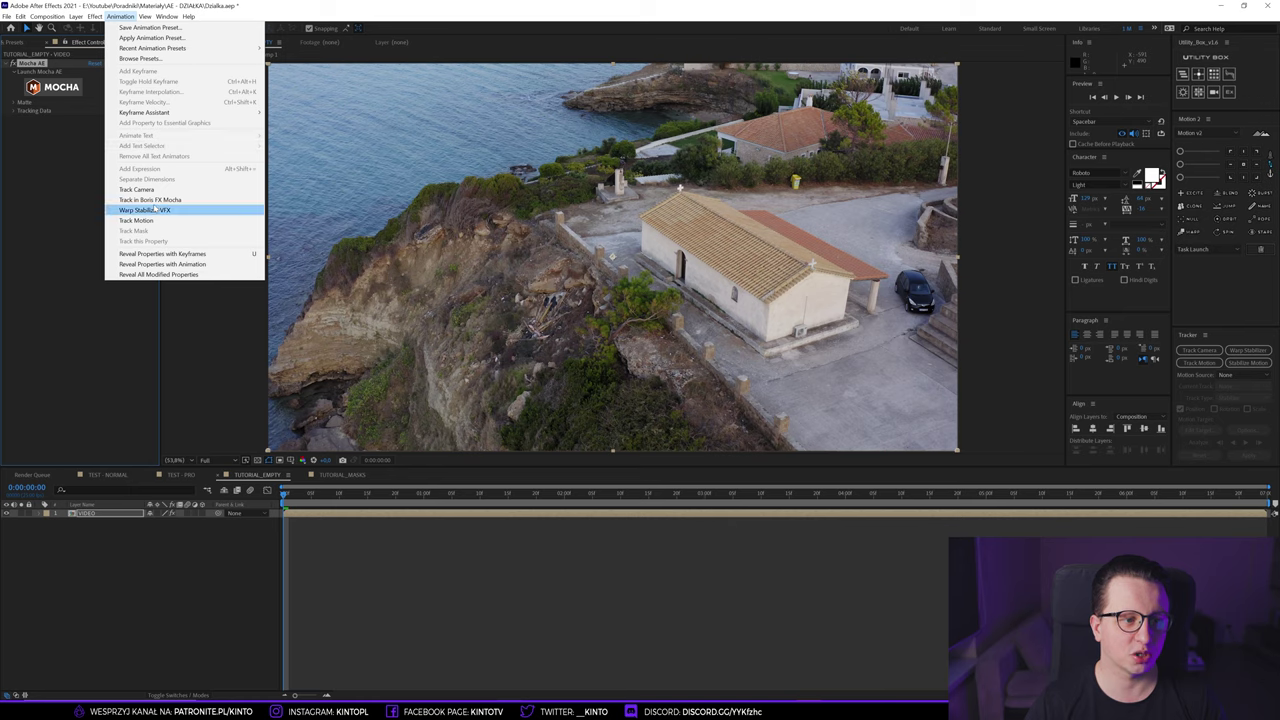
click(72, 188)
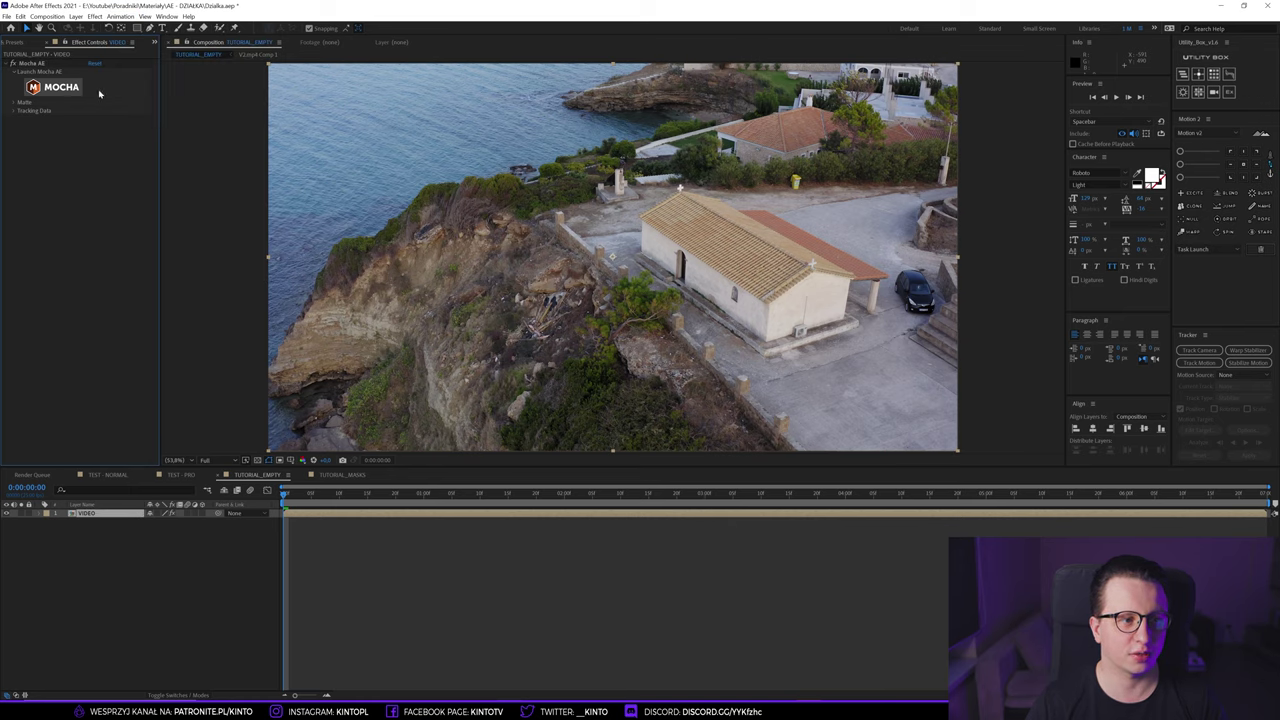
click(46, 91)
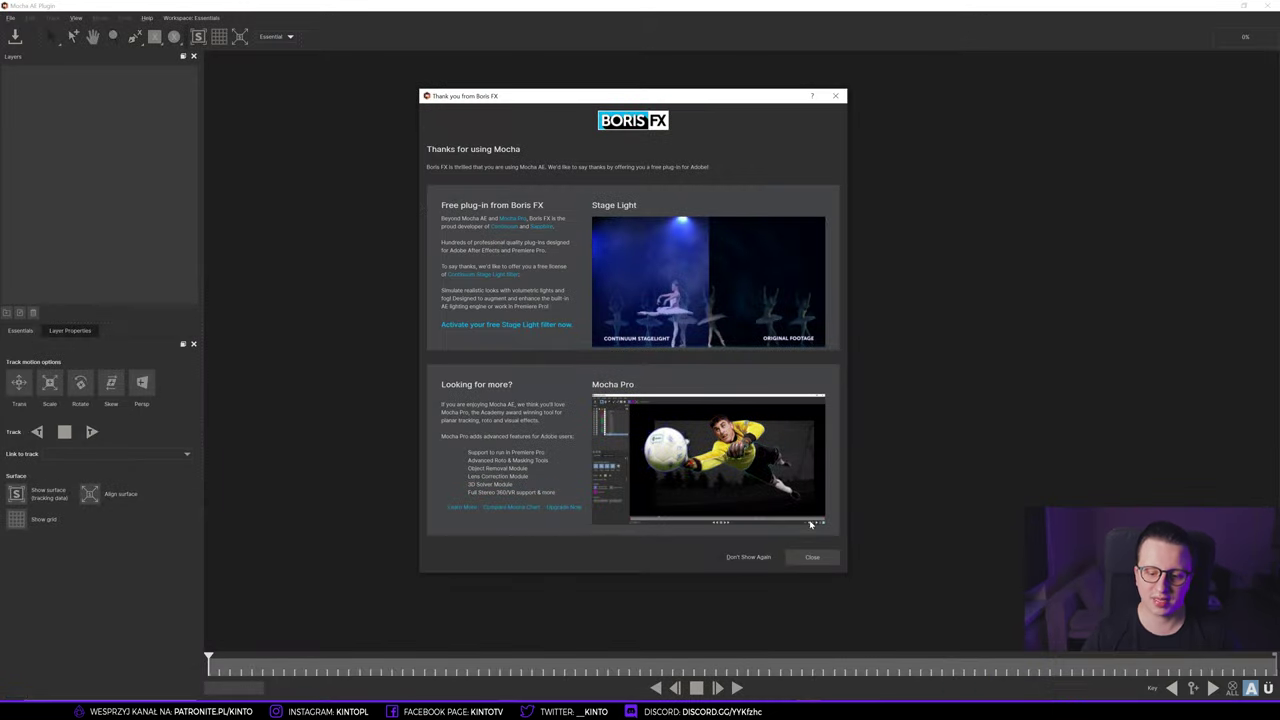
- Dismiss the Boris FX and Mocha splash screens, then pan and shrink the footage in the viewer
click(812, 557)
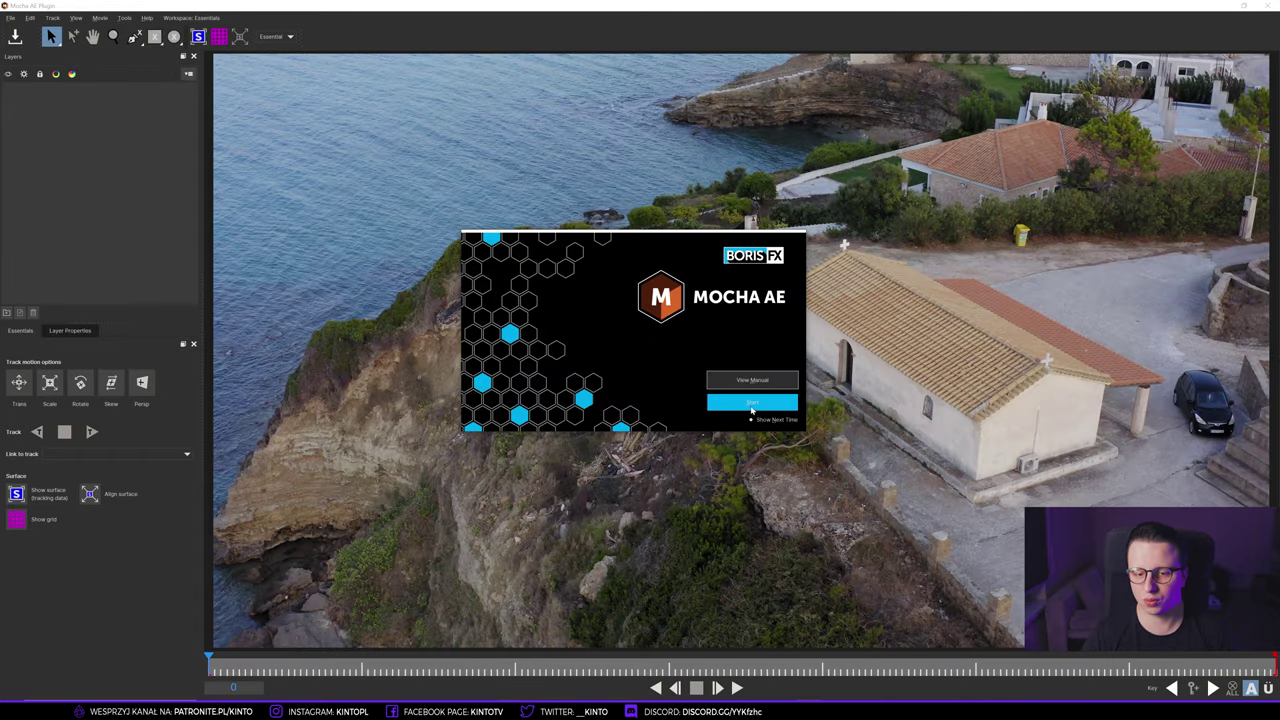
click(754, 404)
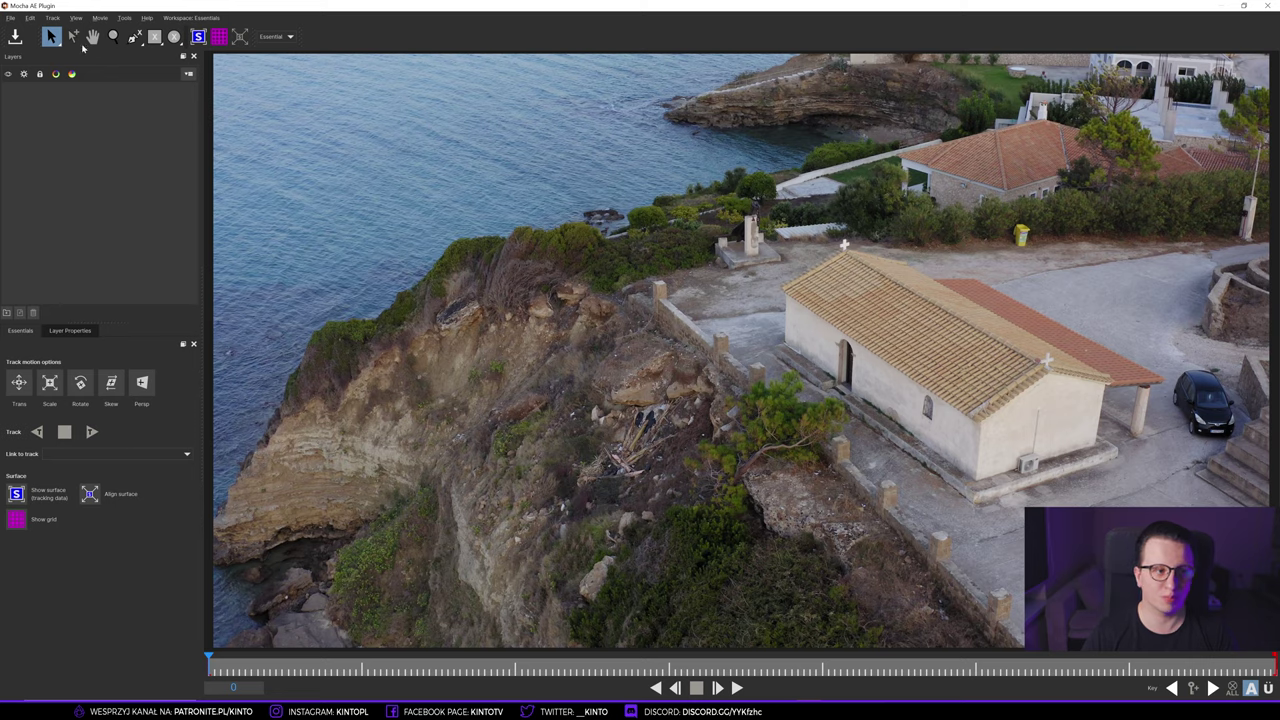
click(92, 36)
mouse_move(300, 106)
mouse_down()
mouse_move(472, 193)
mouse_move(622, 244)
mouse_up()
scroll(472, 193, down, 2)
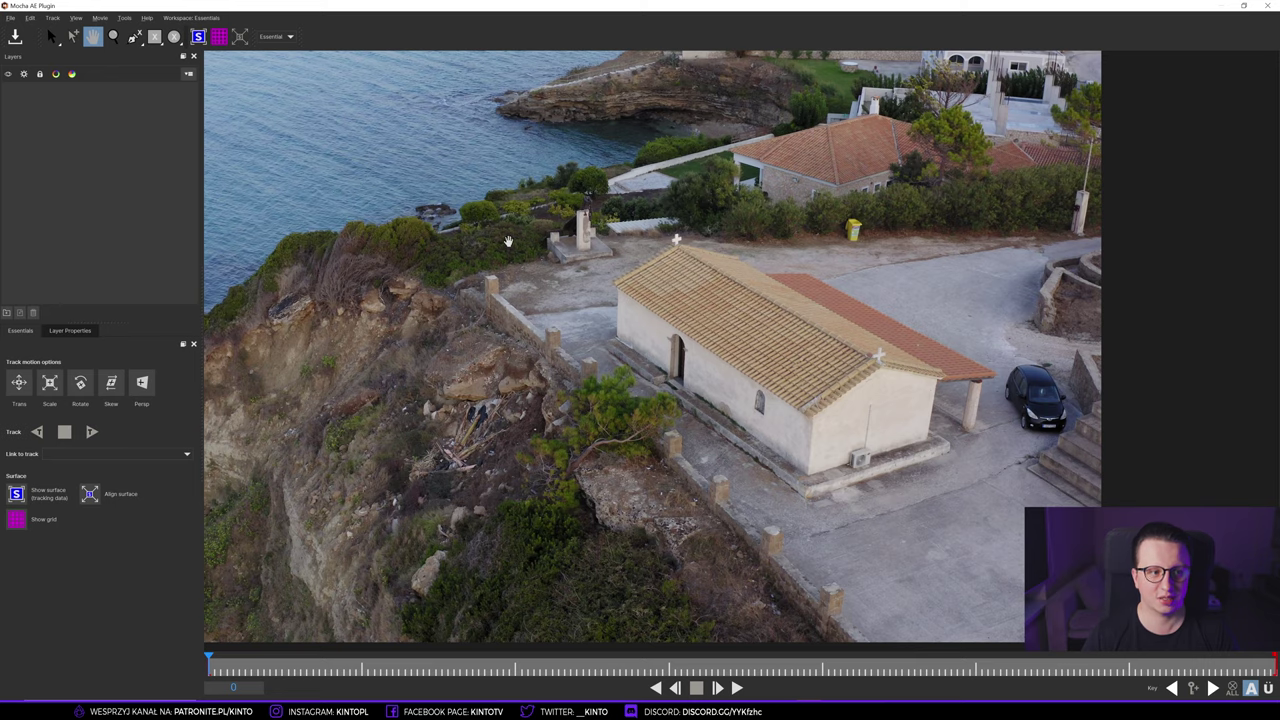
mouse_move(583, 277)
mouse_down()
mouse_move(620, 271)
mouse_move(568, 295)
mouse_up()
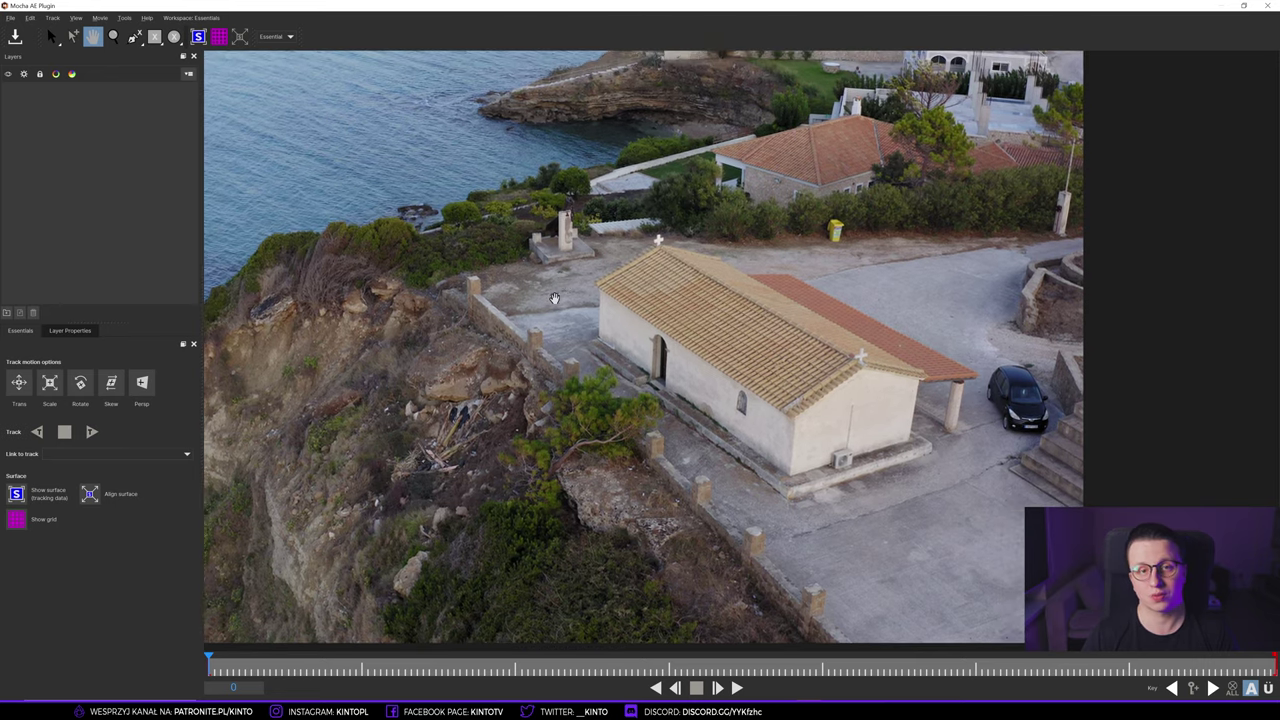
drag(645, 278, 571, 280)
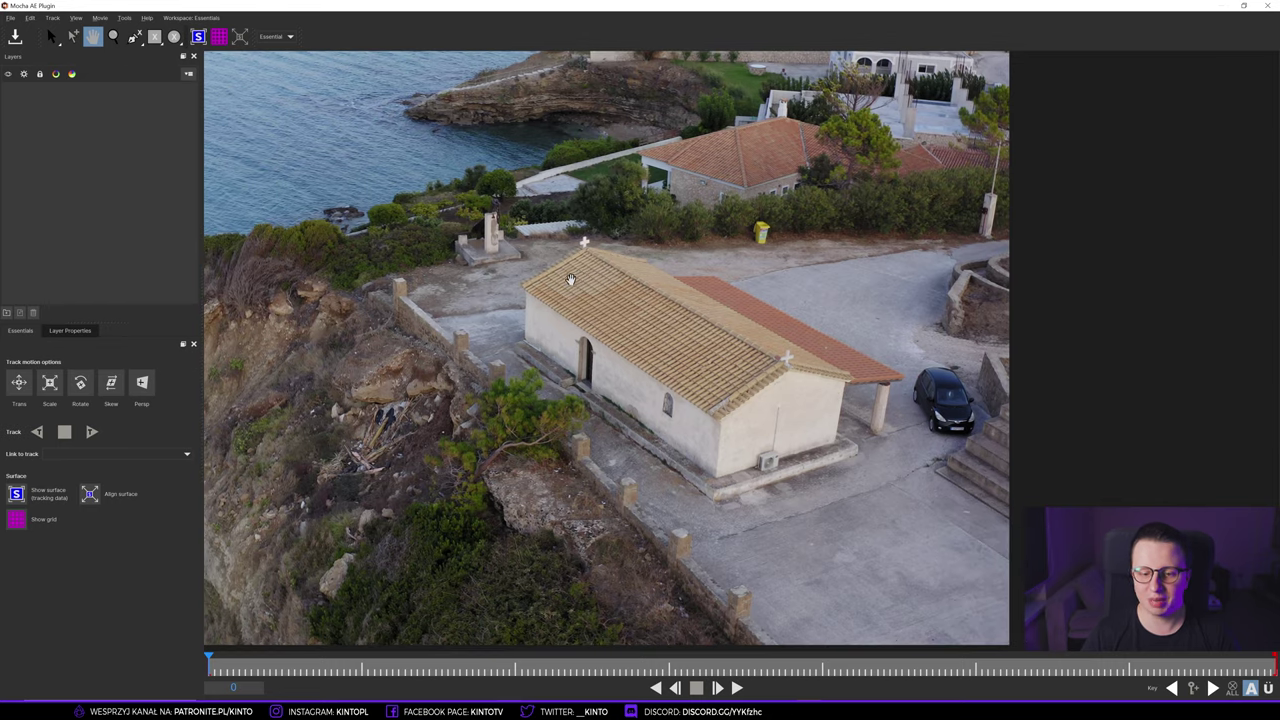
- With the X-Spline tool, zoom in on the car and church corner and place the first point at the stone pillar
click(135, 37)
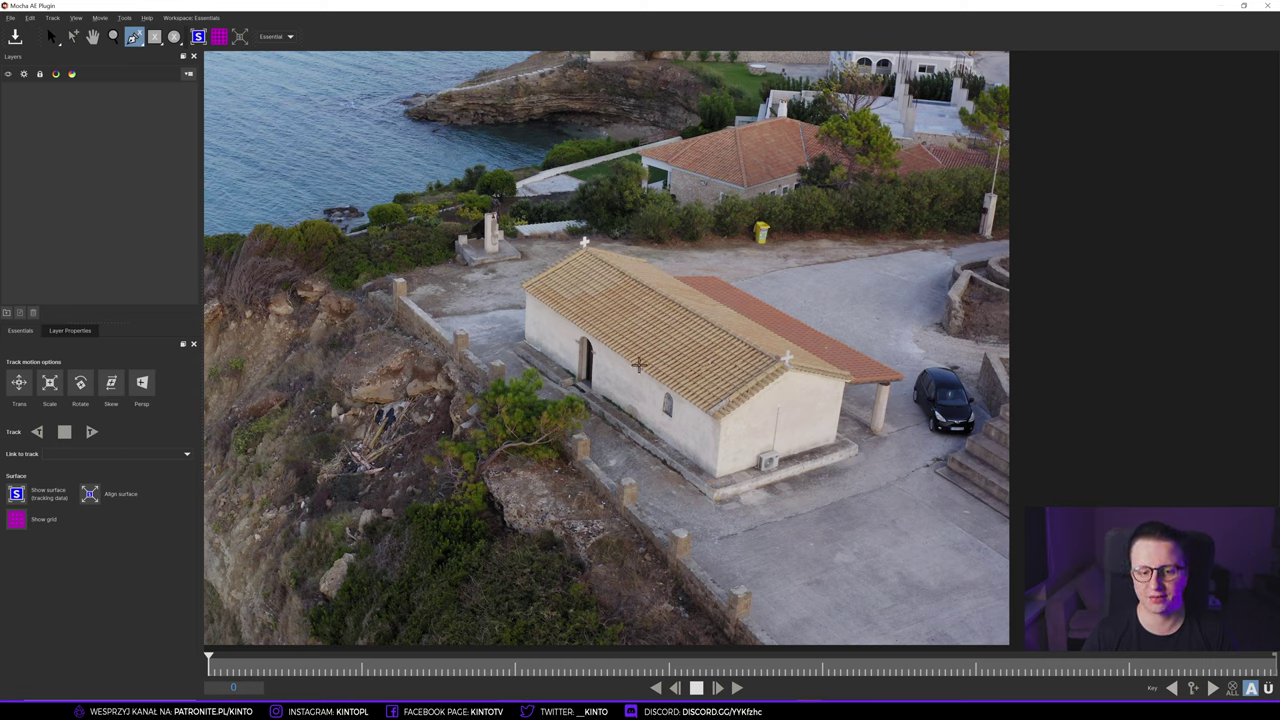
key(z)
click(908, 358)
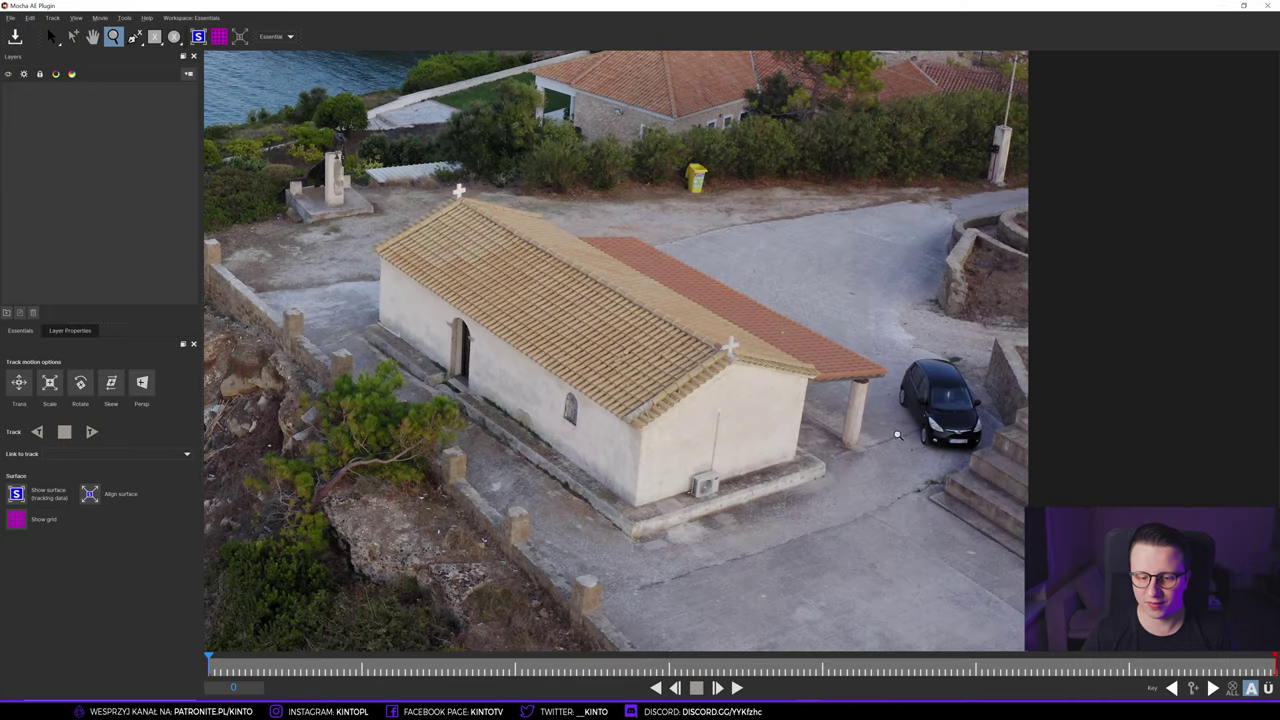
key(z)
click(740, 622)
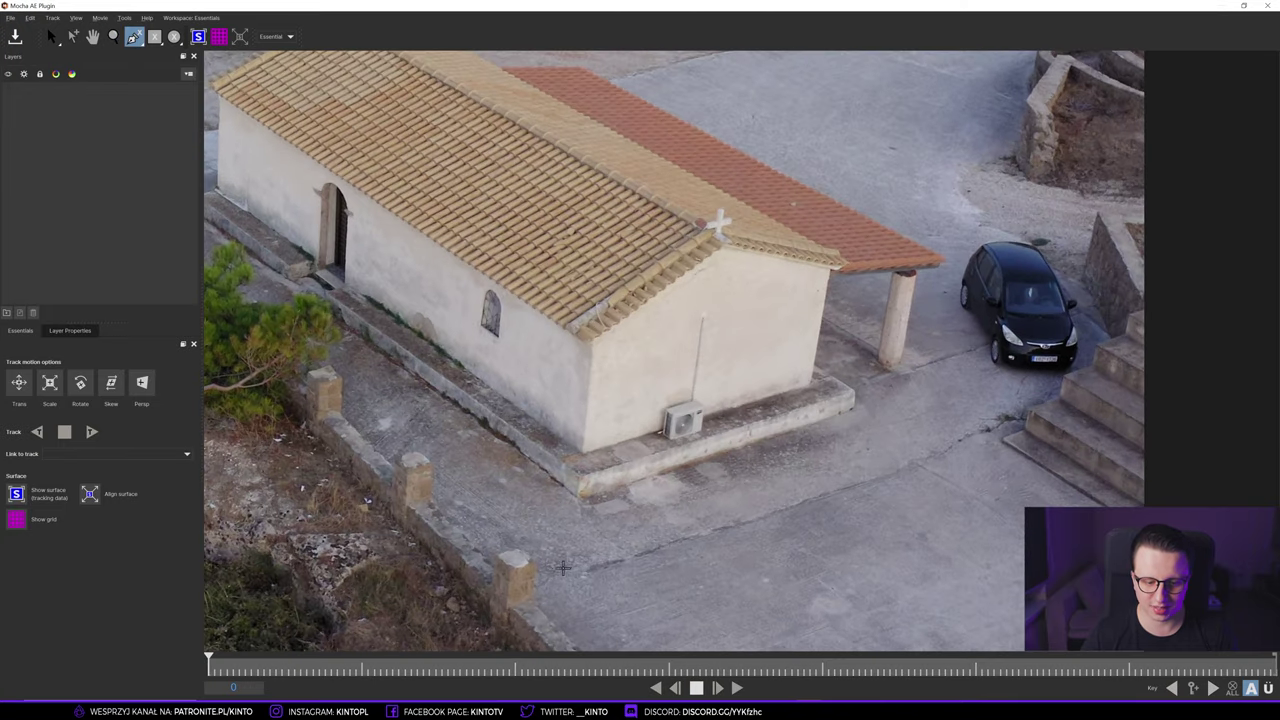
click(479, 601)
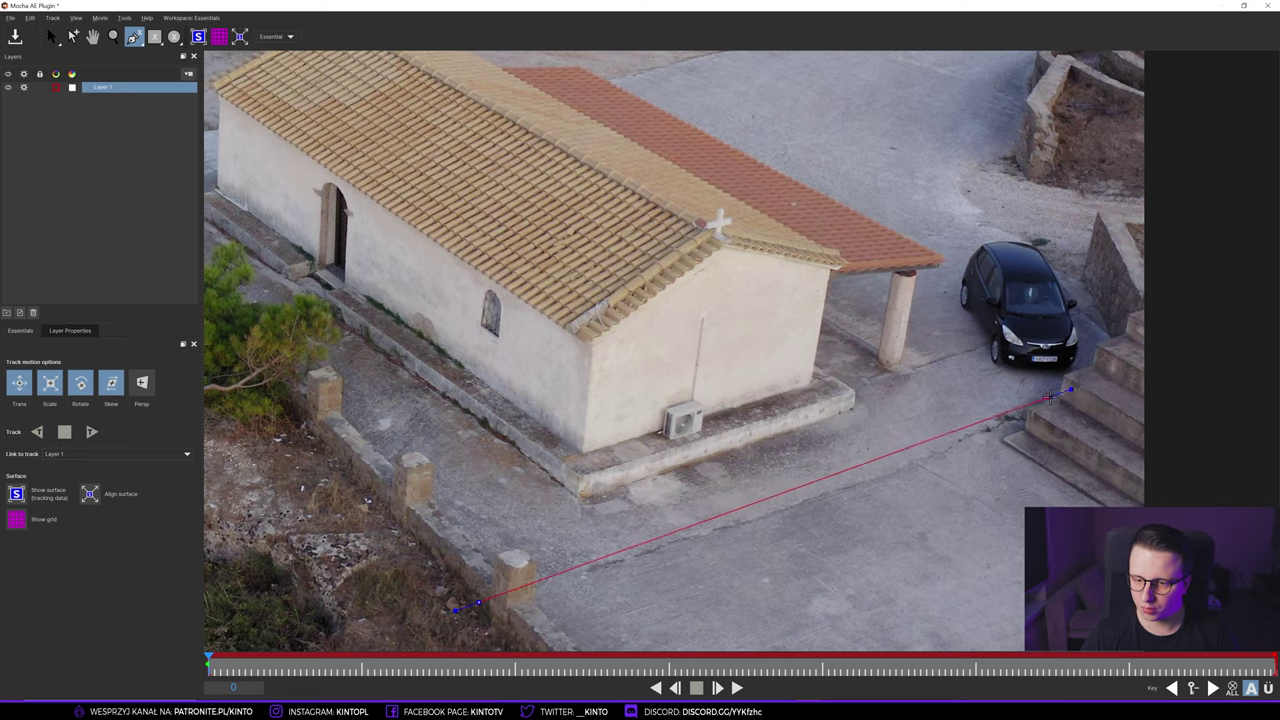
- Add outline points at the steps and wall corner, then close the plot shape with straight segments
click(1128, 375)
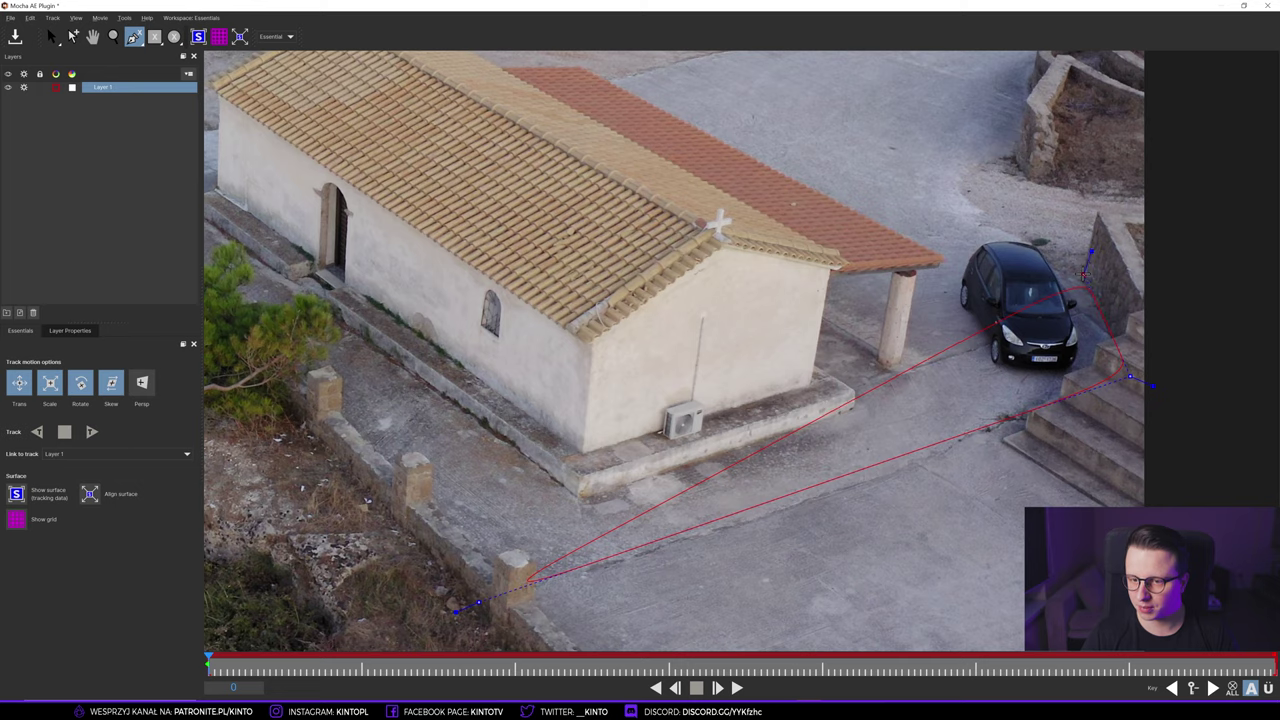
key(x)
drag(797, 120, 979, 329)
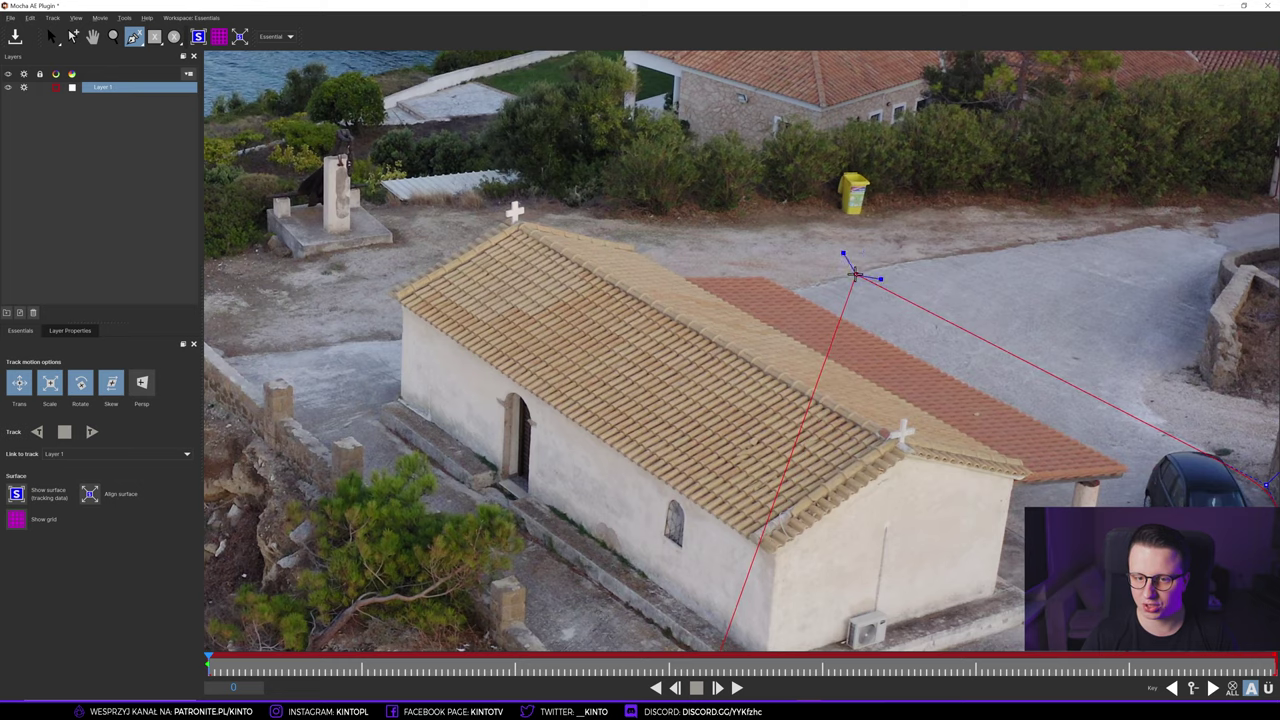
mouse_move(855, 272)
mouse_down()
mouse_move(329, 318)
mouse_move(489, 311)
mouse_move(644, 281)
mouse_up()
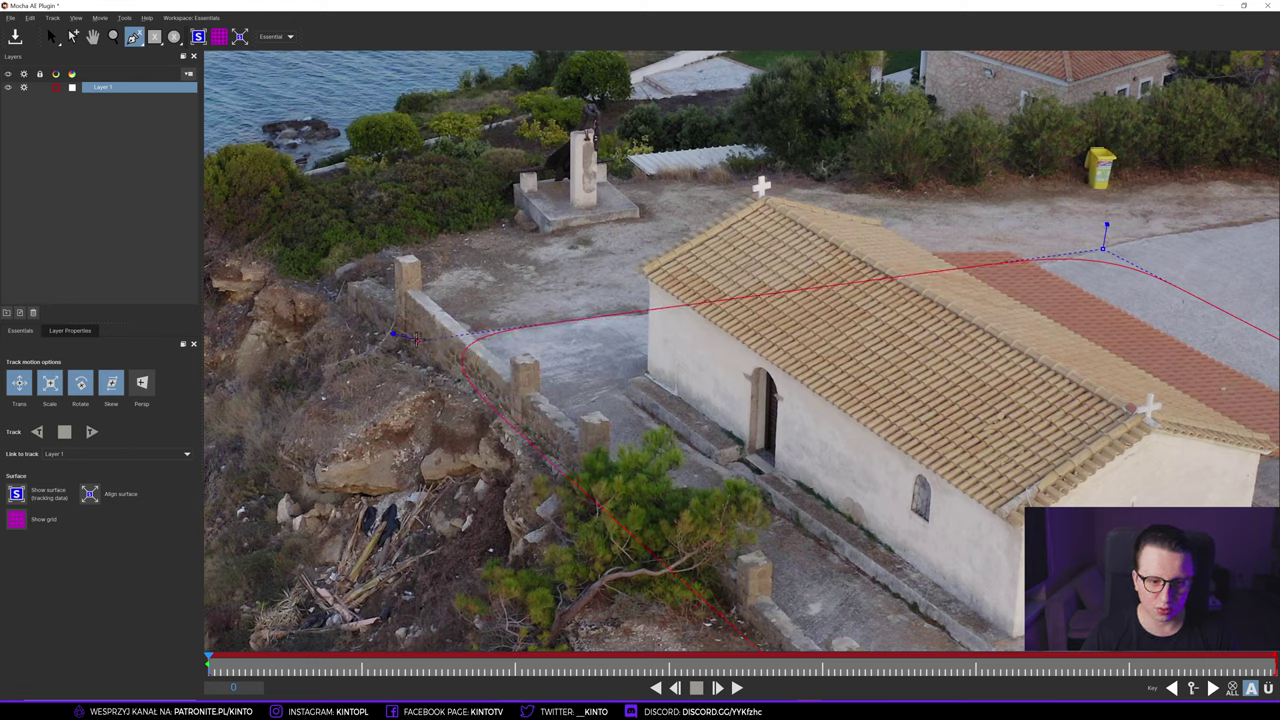
drag(416, 339, 494, 343)
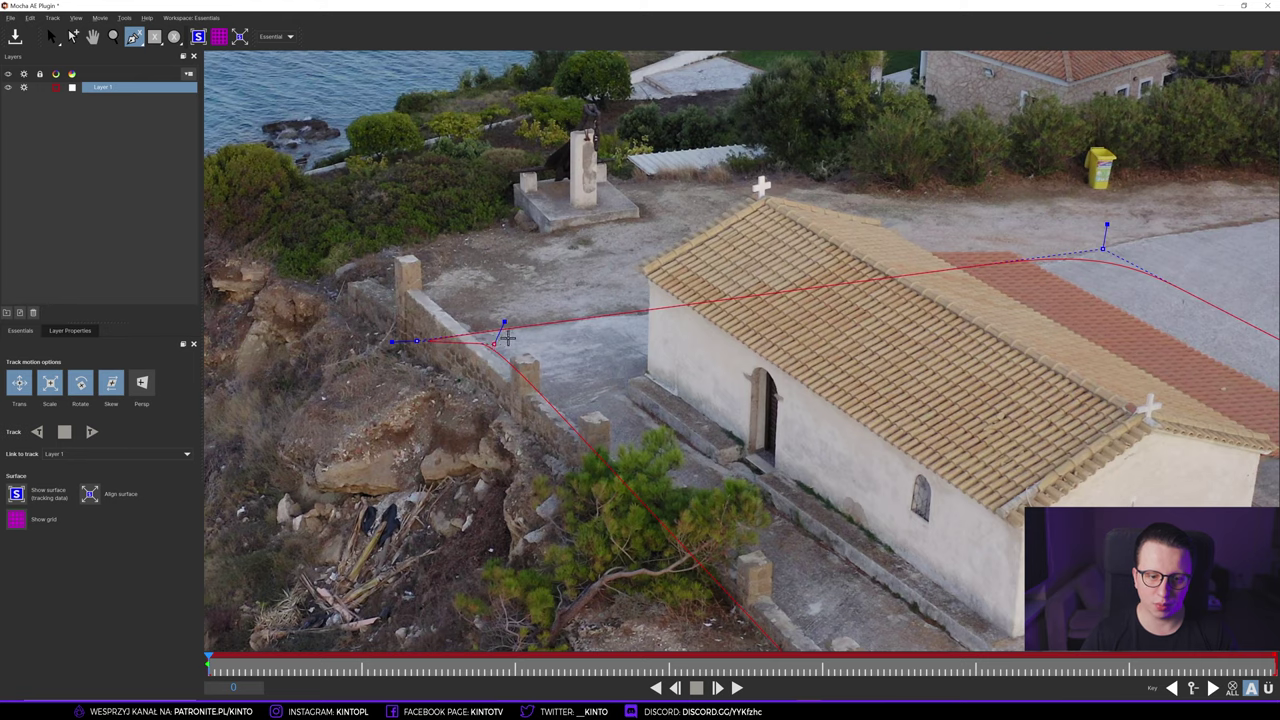
right_click(494, 343)
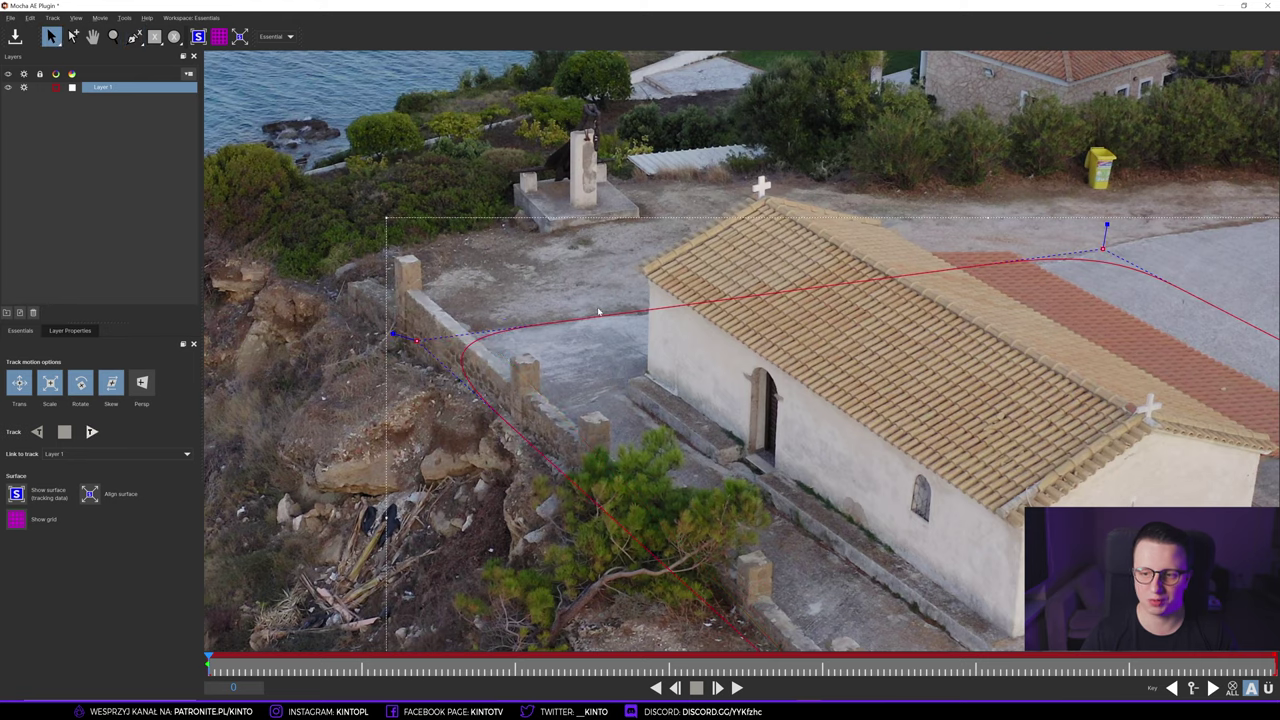
key(ctrl+z)
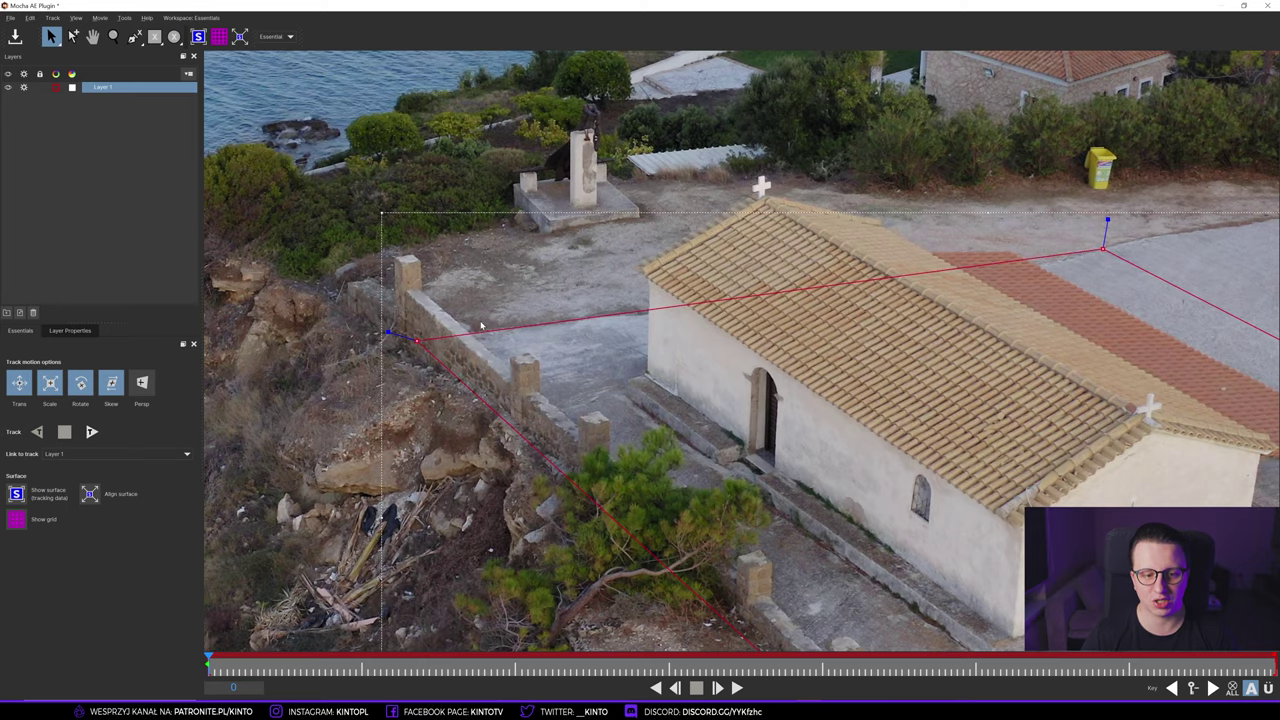
- Pan across the chapel and nudge the bottom-left surface corner onto the wall post
key(x)
mouse_move(782, 427)
mouse_down()
mouse_move(605, 307)
mouse_move(614, 282)
mouse_up()
drag(722, 357, 898, 527)
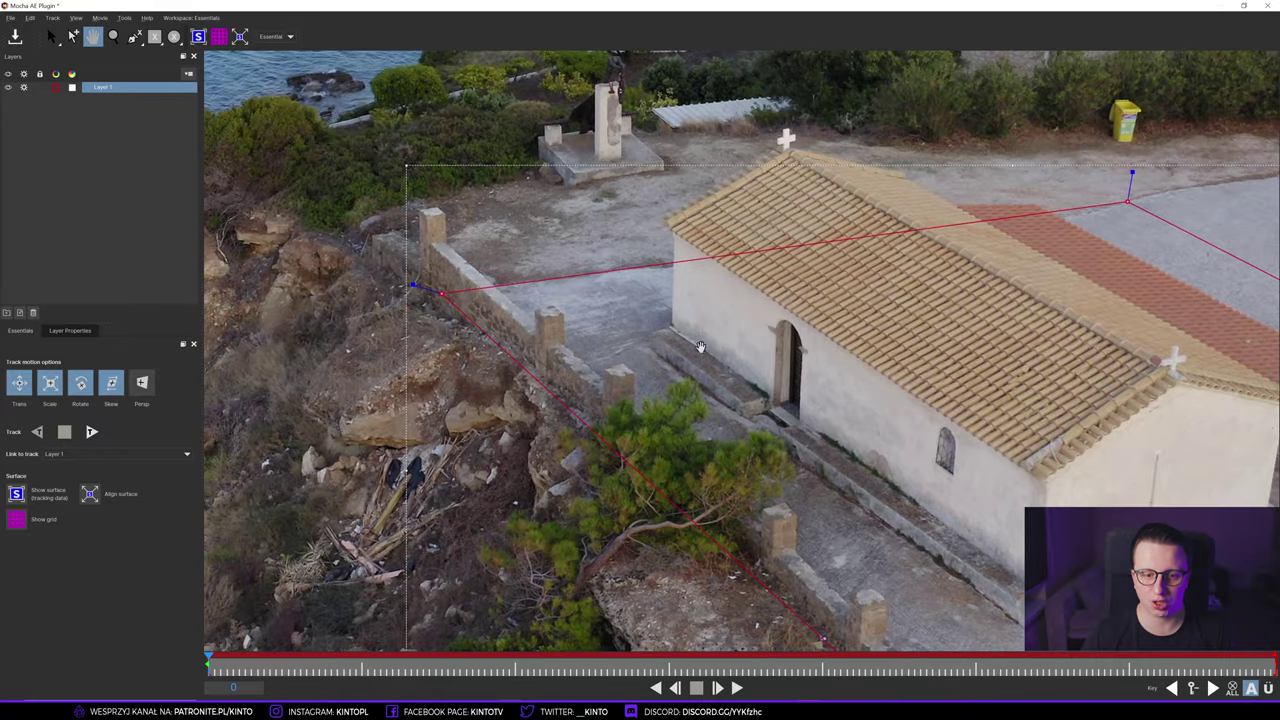
drag(719, 391, 537, 259)
drag(741, 277, 598, 320)
drag(624, 375, 710, 298)
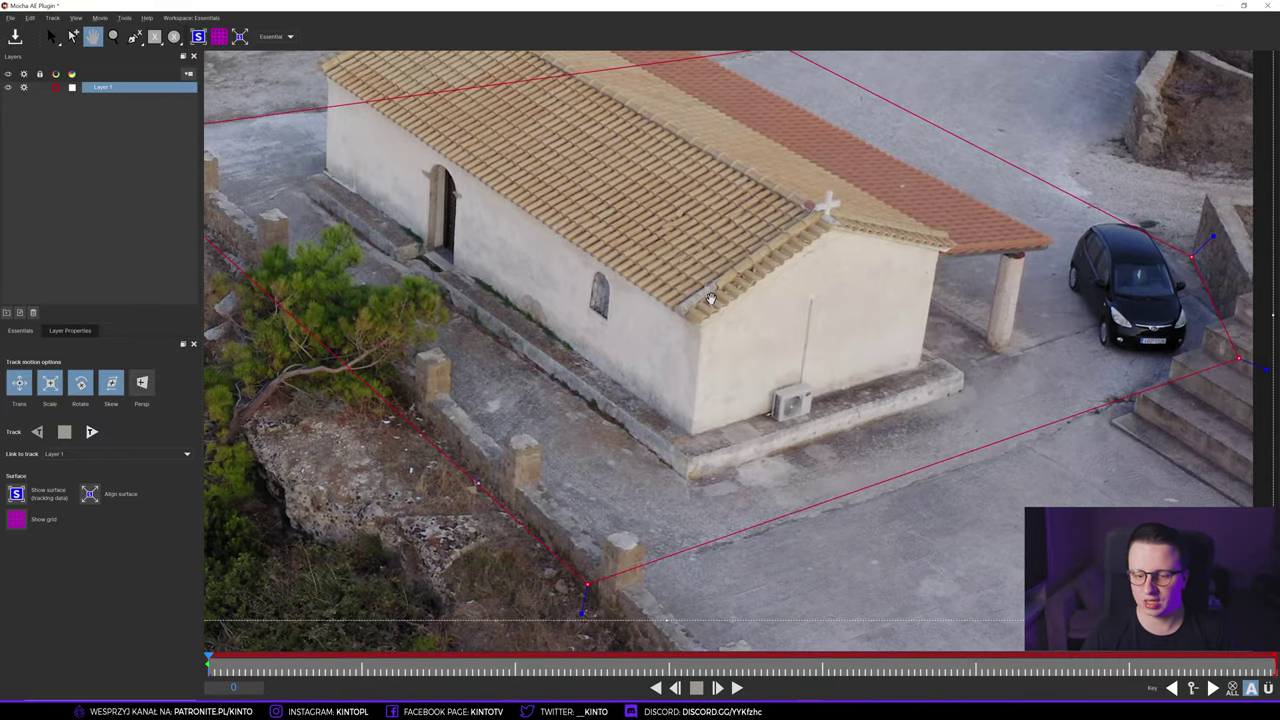
key(s)
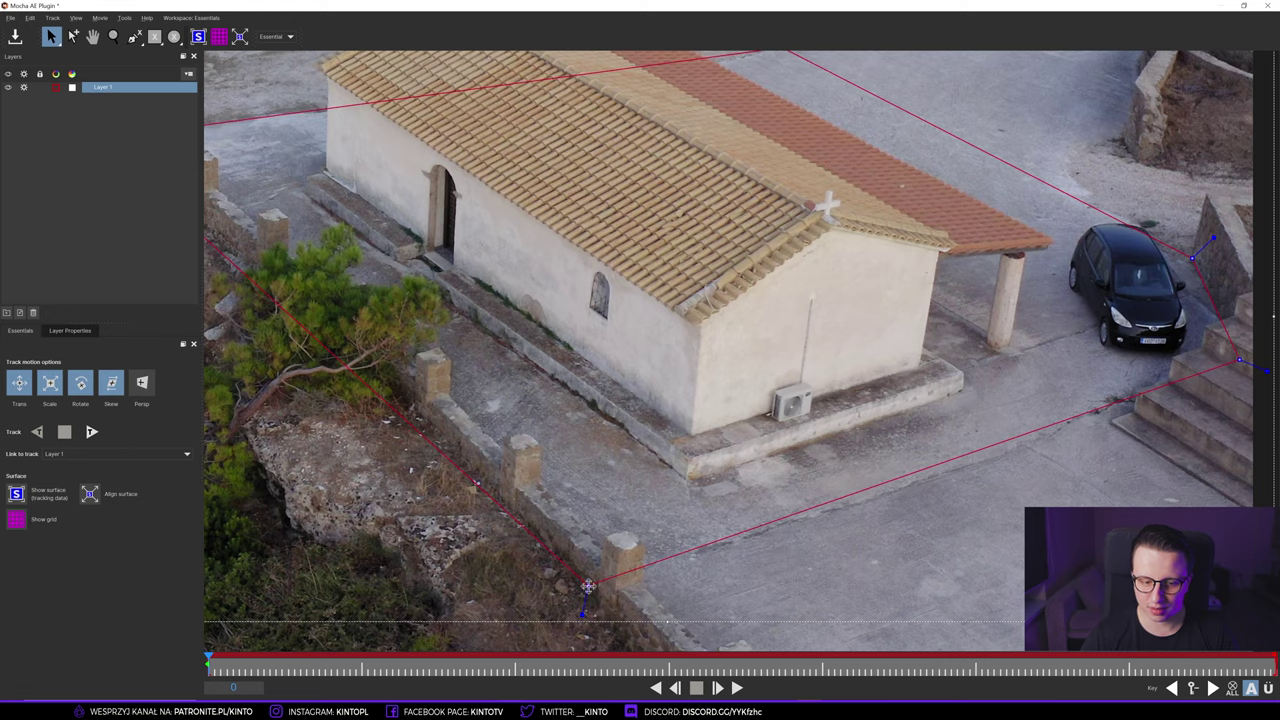
double_click(103, 89)
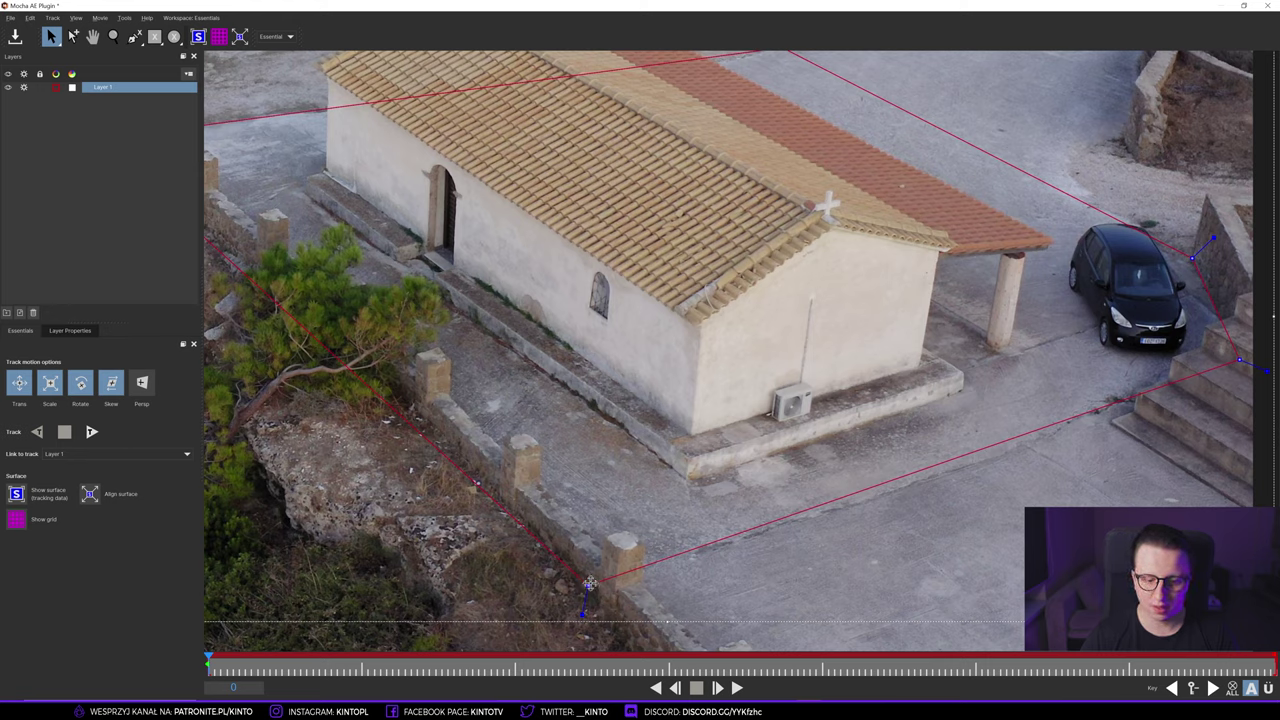
drag(588, 585, 591, 586)
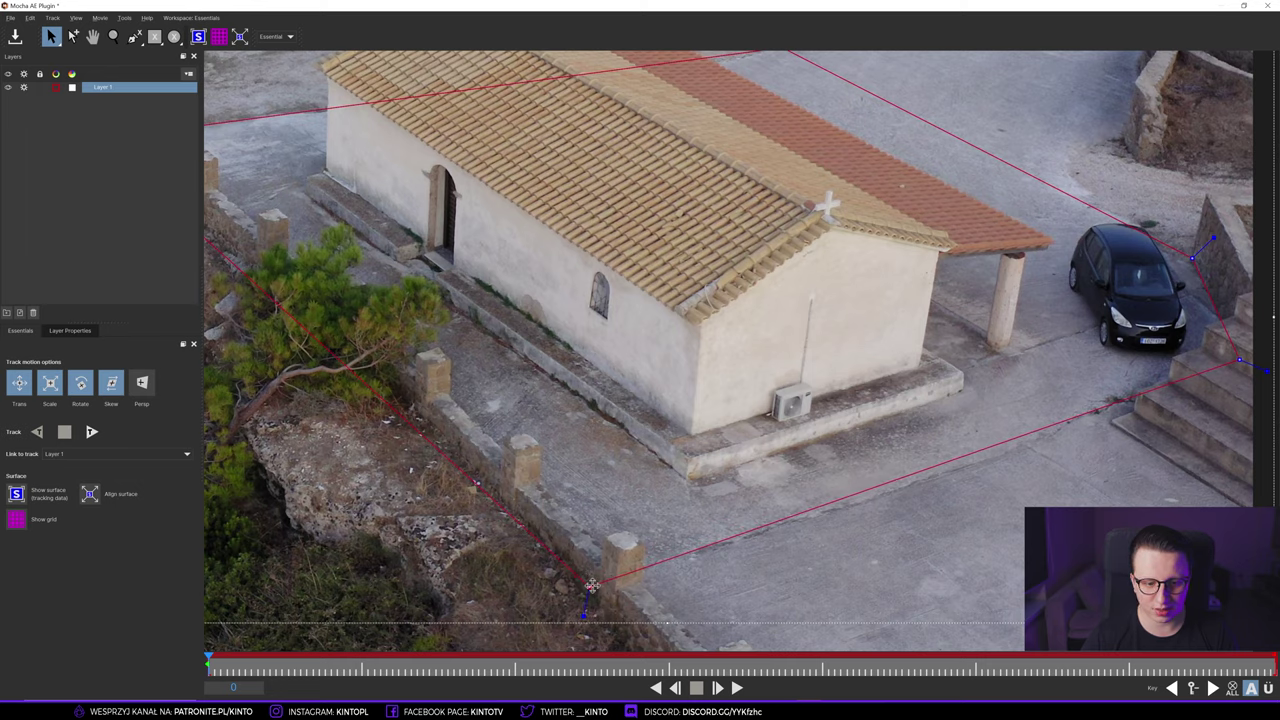
- Move the surface corner beside the car up-left, recentre the chapel and open the workspace layouts list
drag(1023, 457, 834, 500)
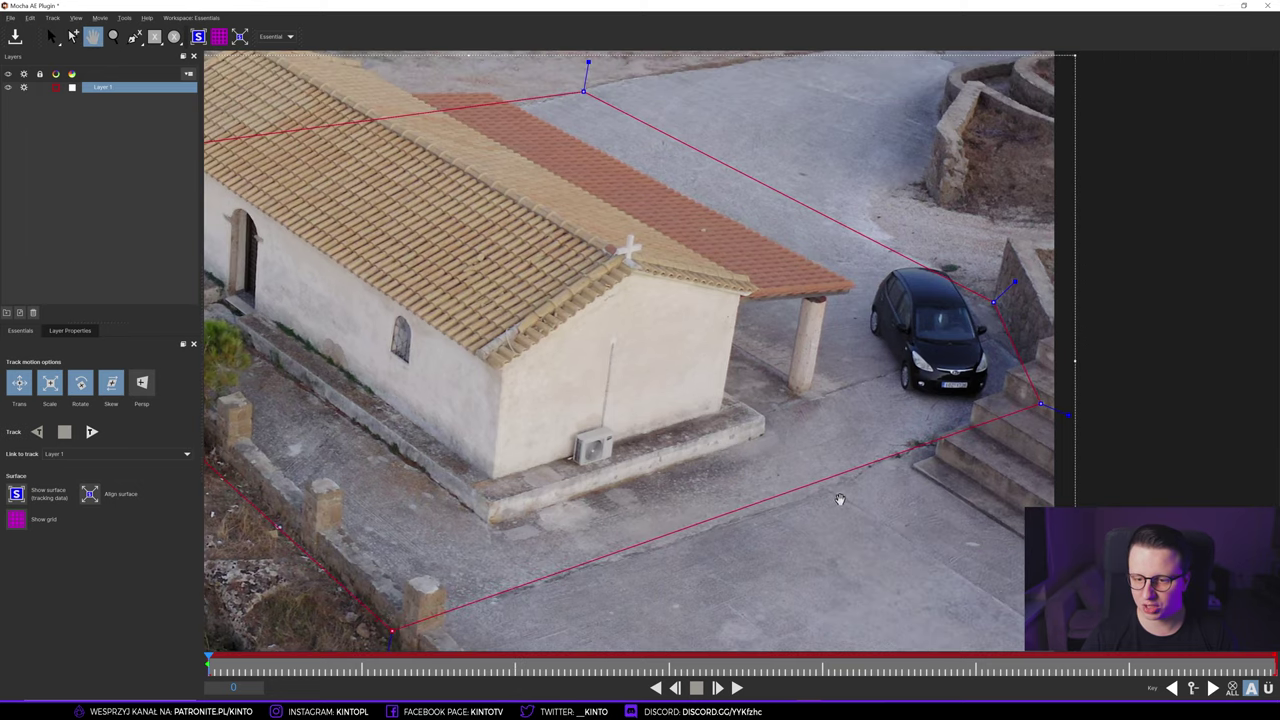
drag(1044, 407, 1045, 404)
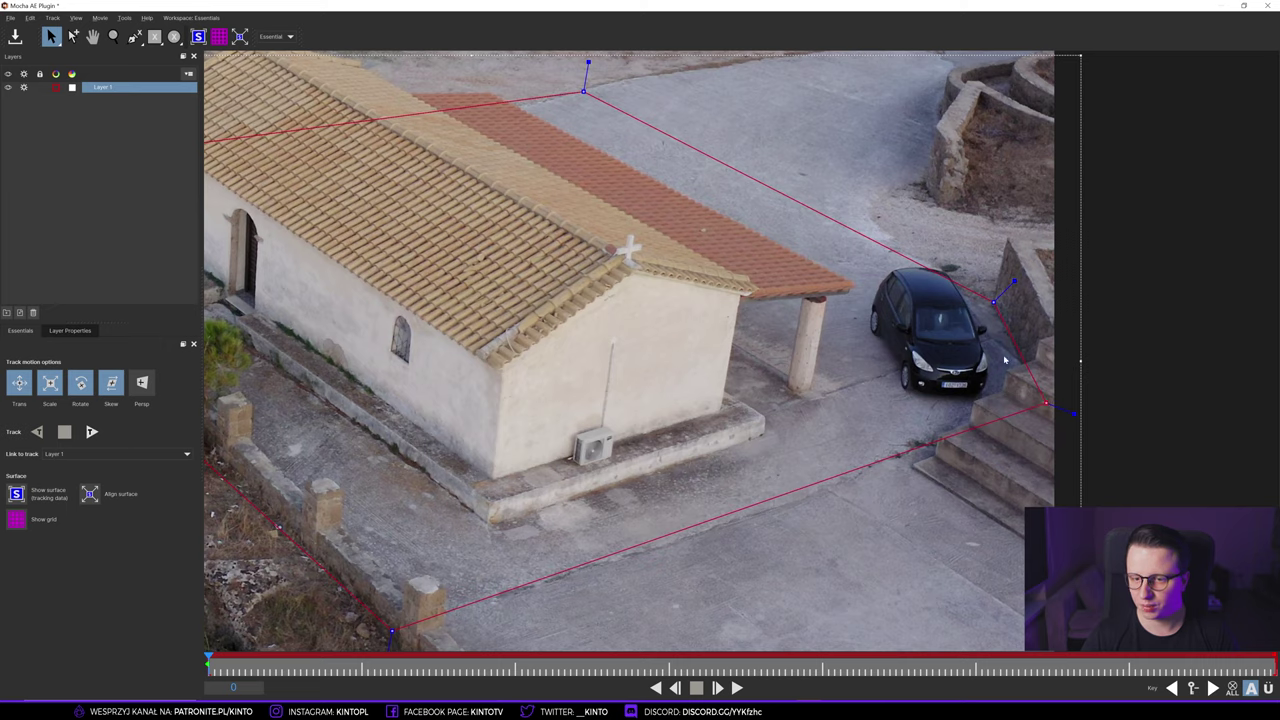
drag(994, 302, 987, 293)
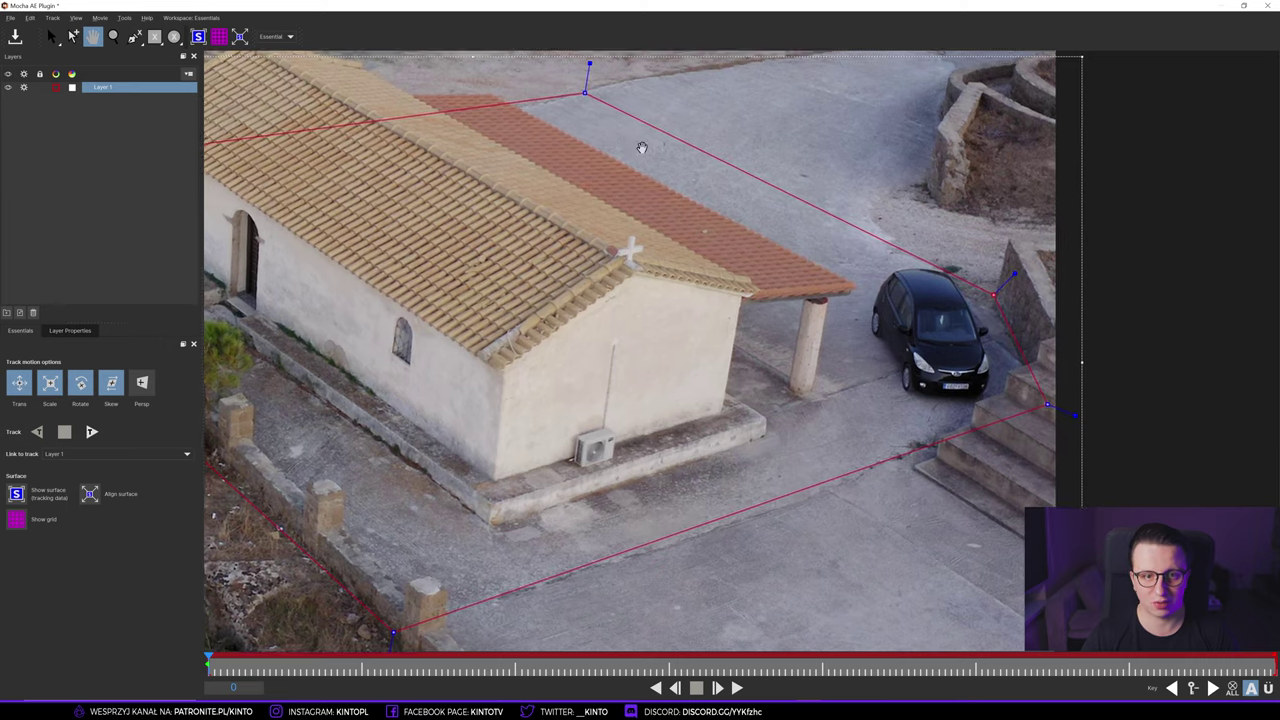
drag(626, 134, 766, 224)
drag(727, 182, 1030, 200)
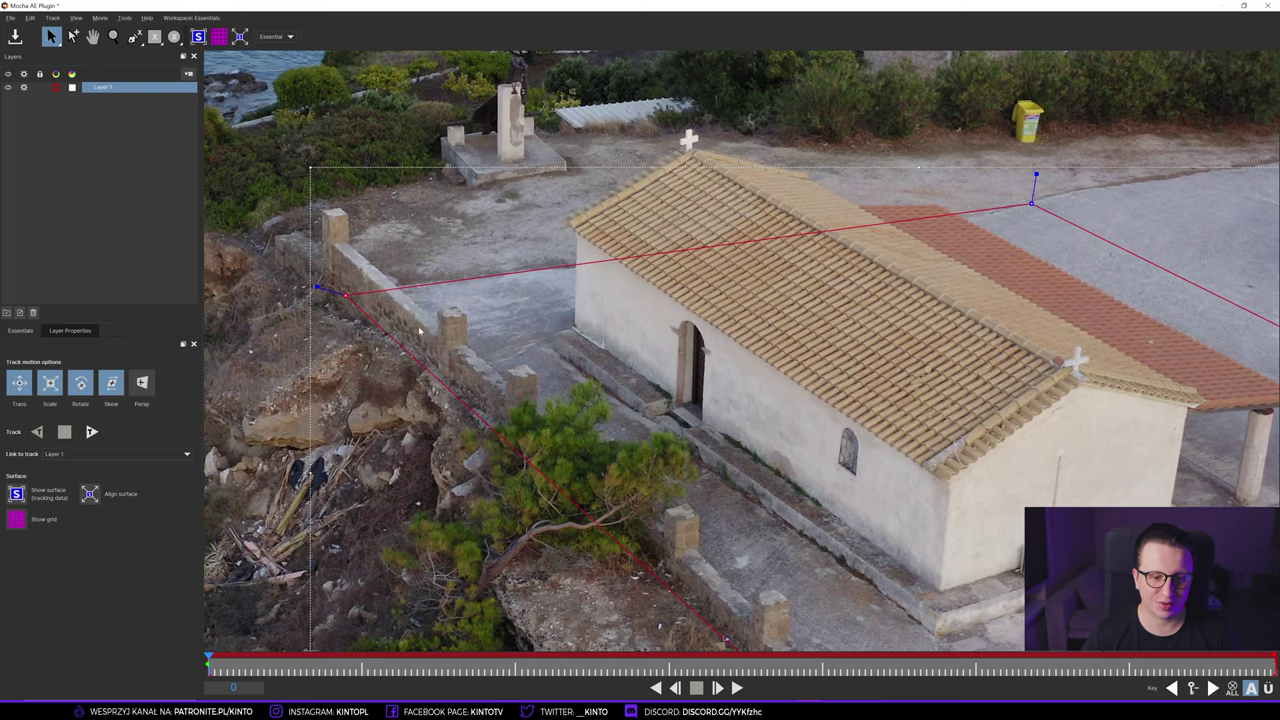
drag(770, 400, 615, 353)
scroll(531, 331, down, 2)
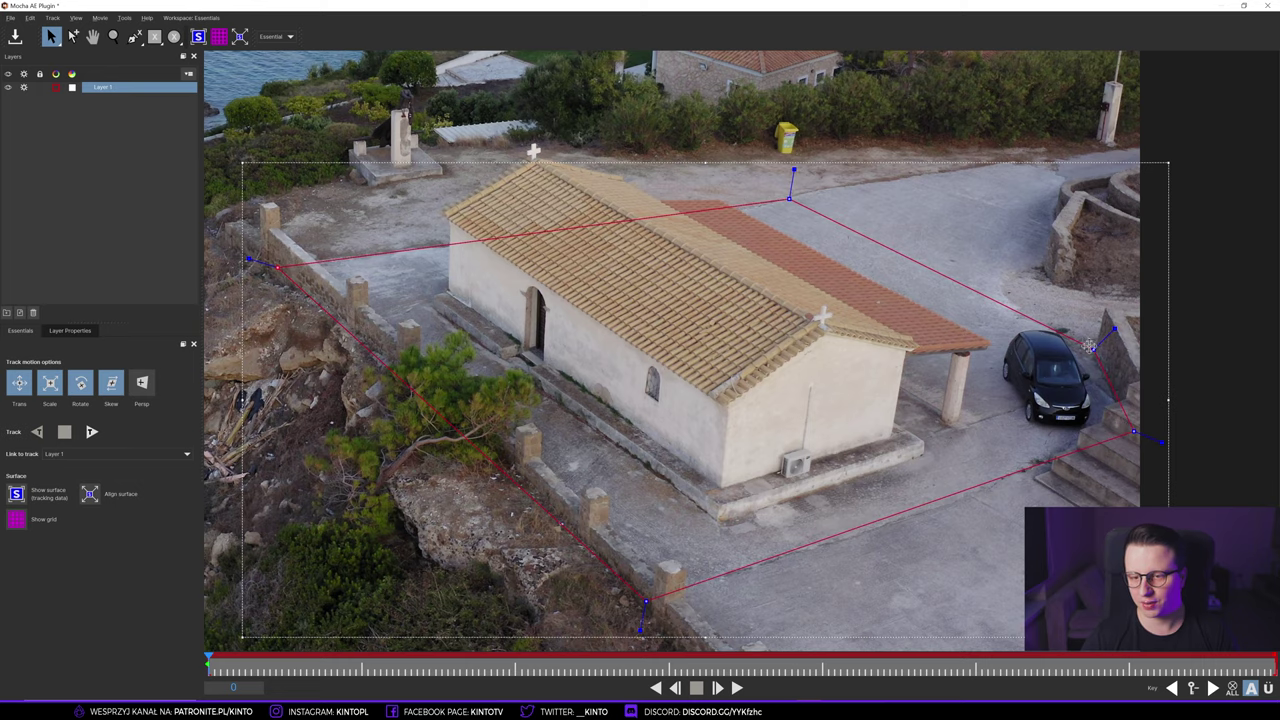
scroll(436, 280, down, 1)
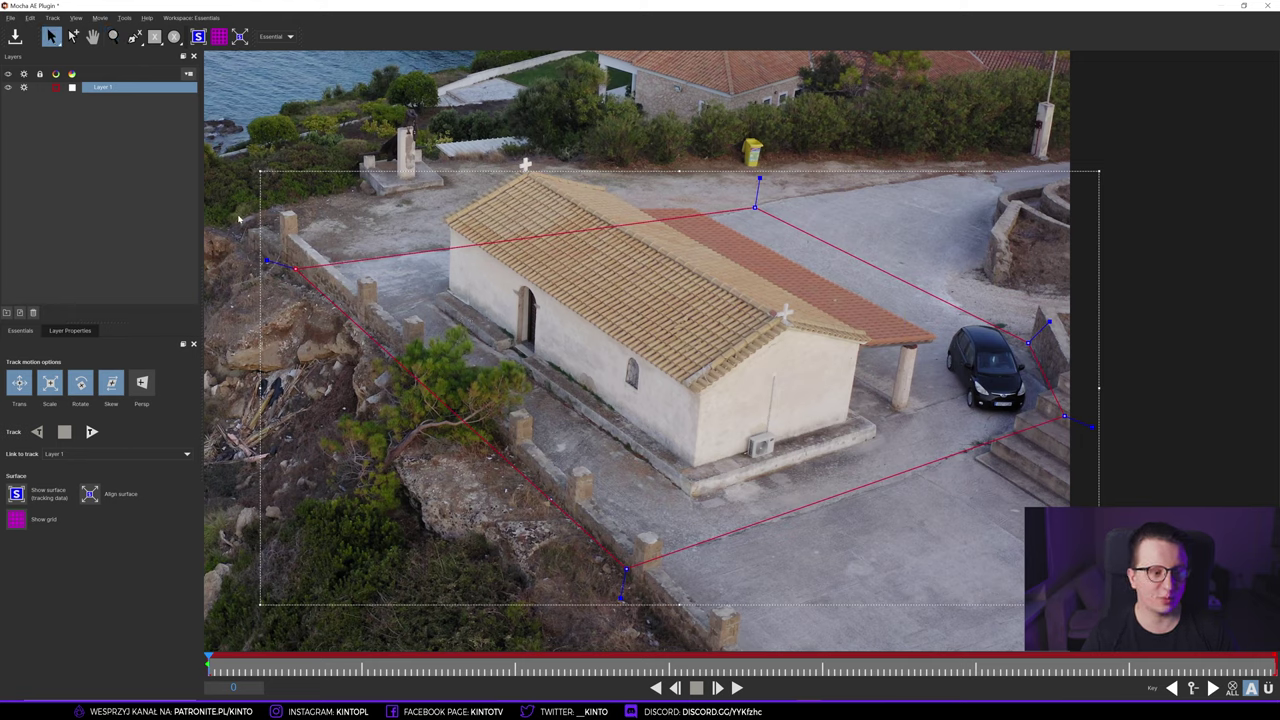
click(290, 37)
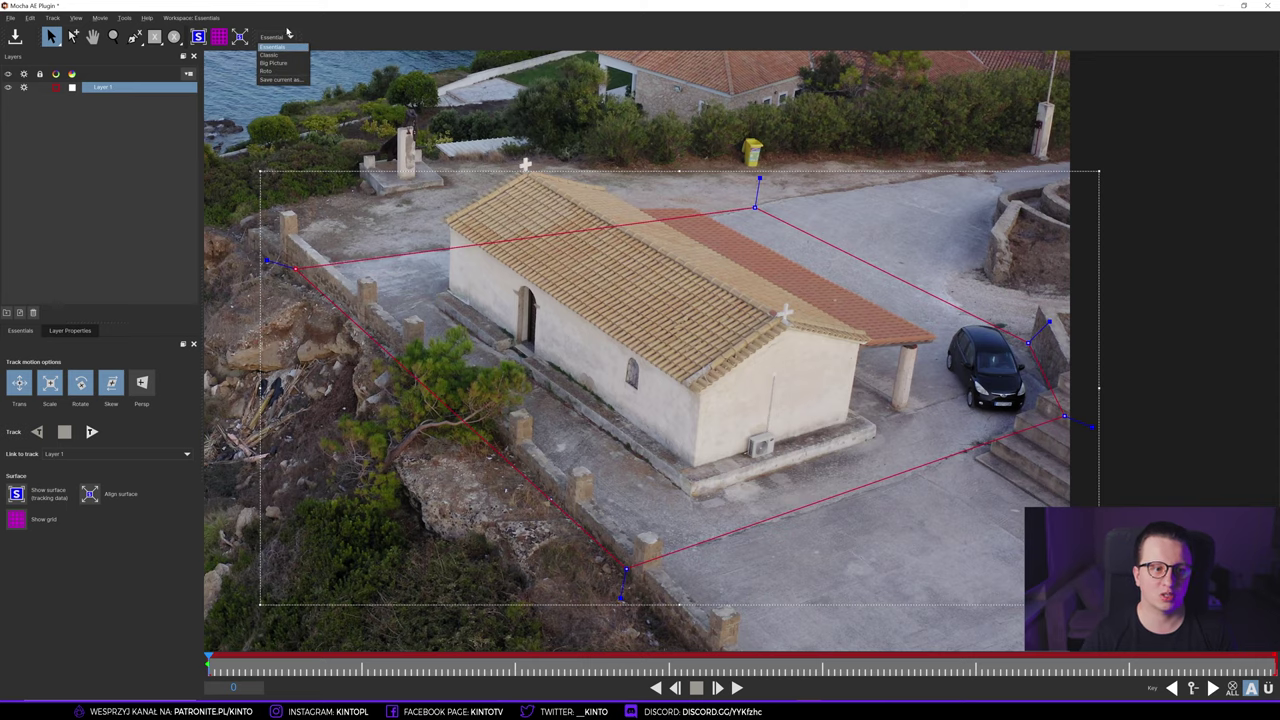
click(270, 56)
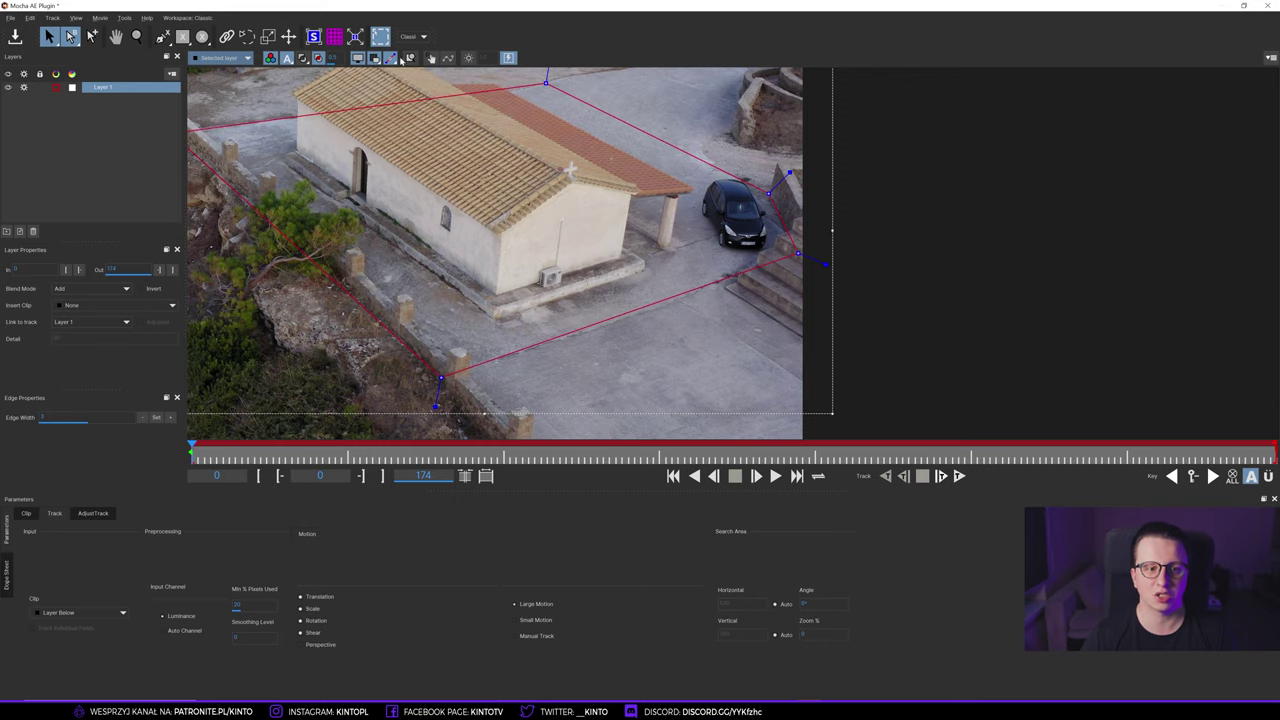
click(422, 37)
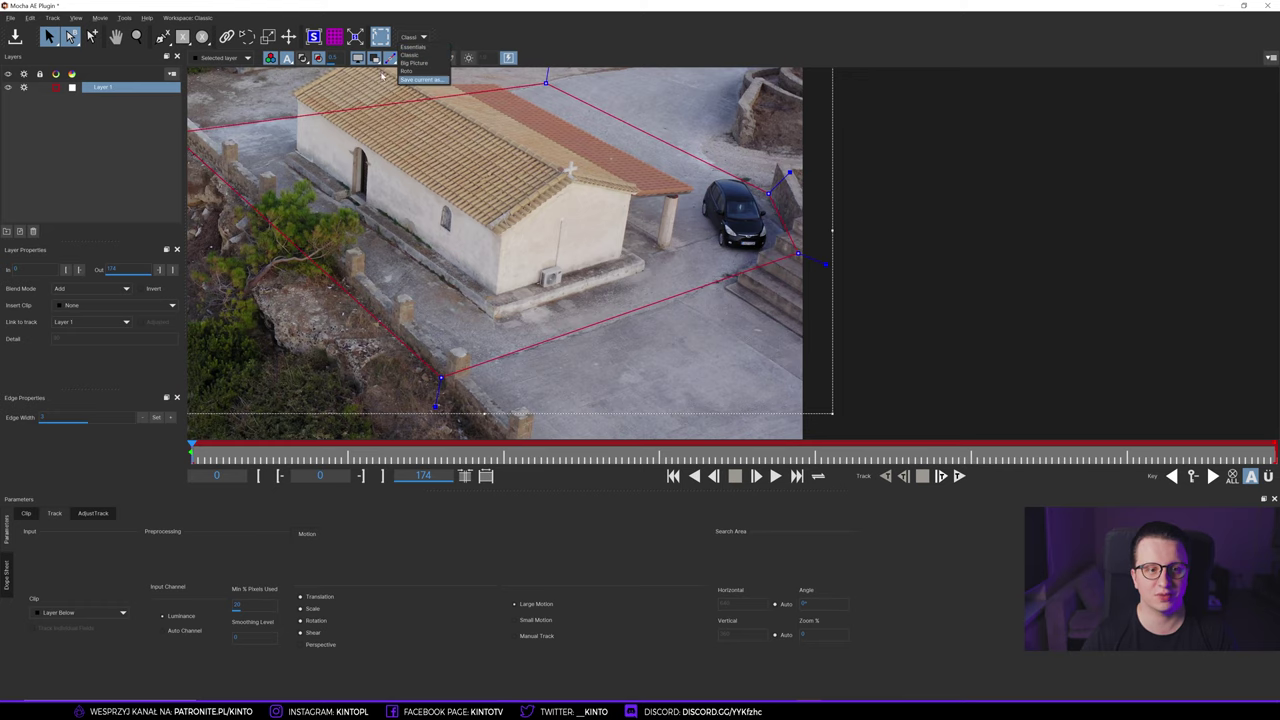
click(412, 47)
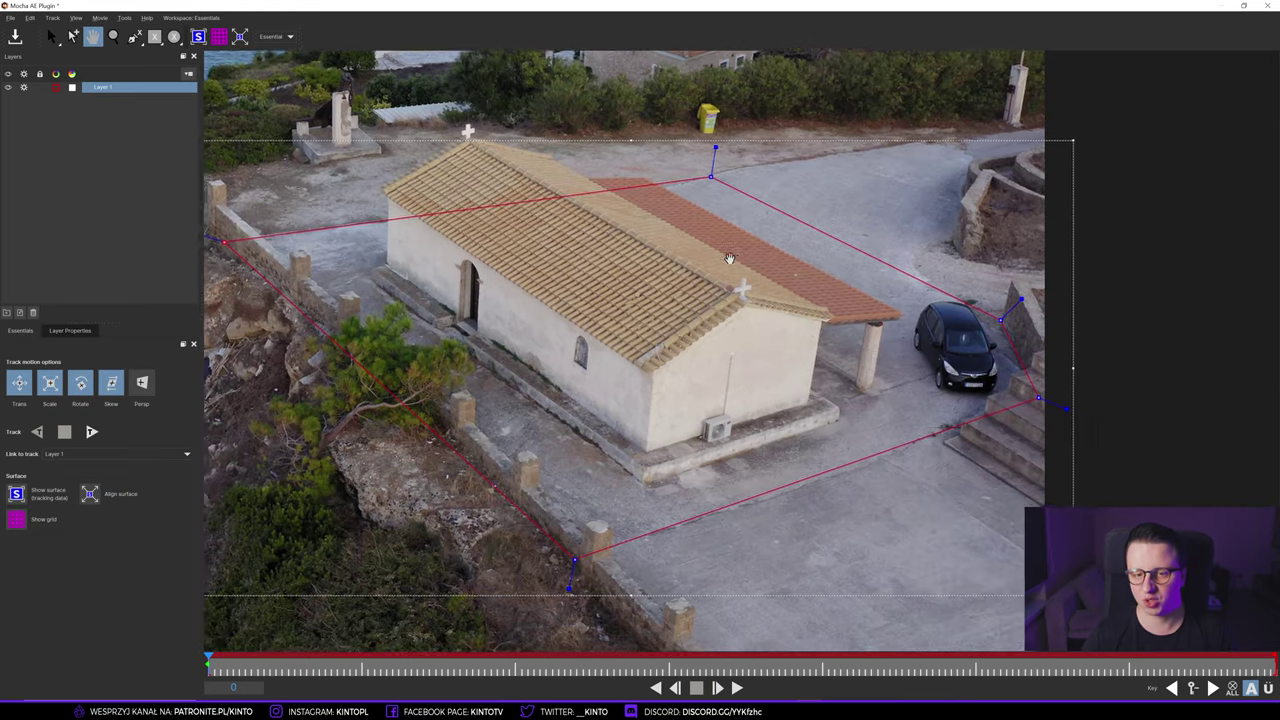
drag(618, 294, 635, 234)
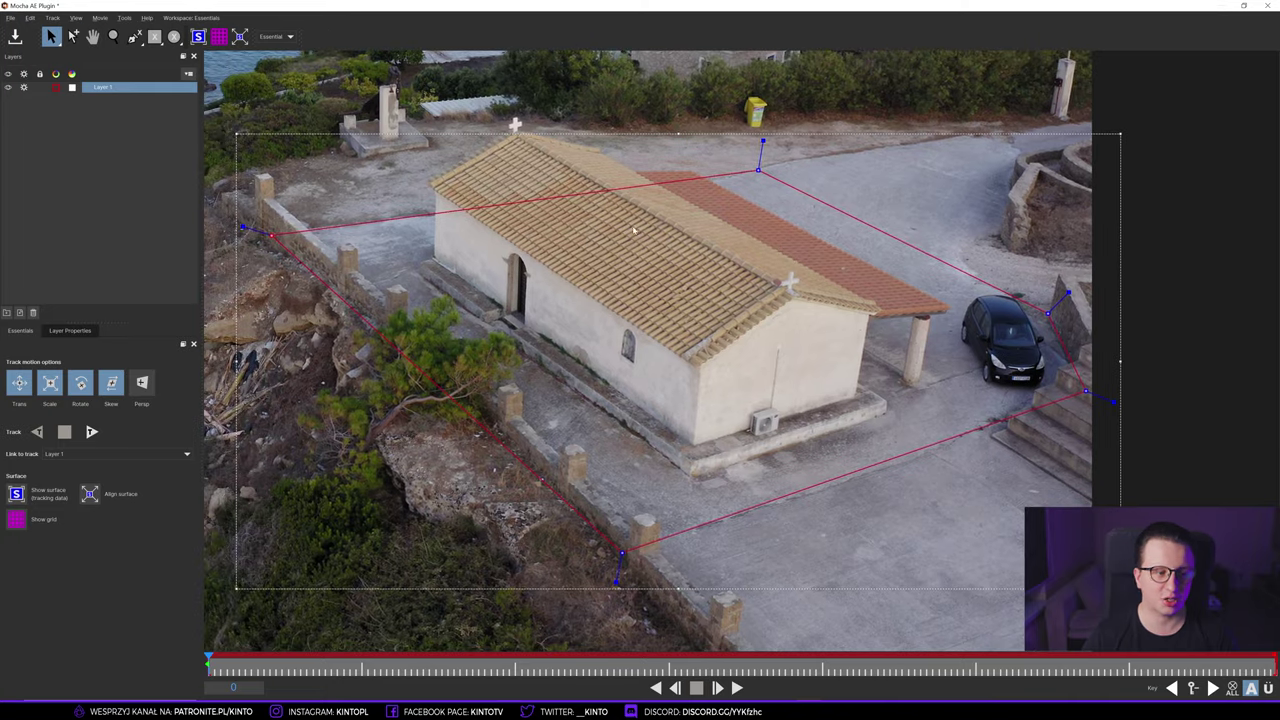
- Zoom out slightly and track the Layer 1 plot surface forward
scroll(633, 234, down, 1)
click(92, 432)
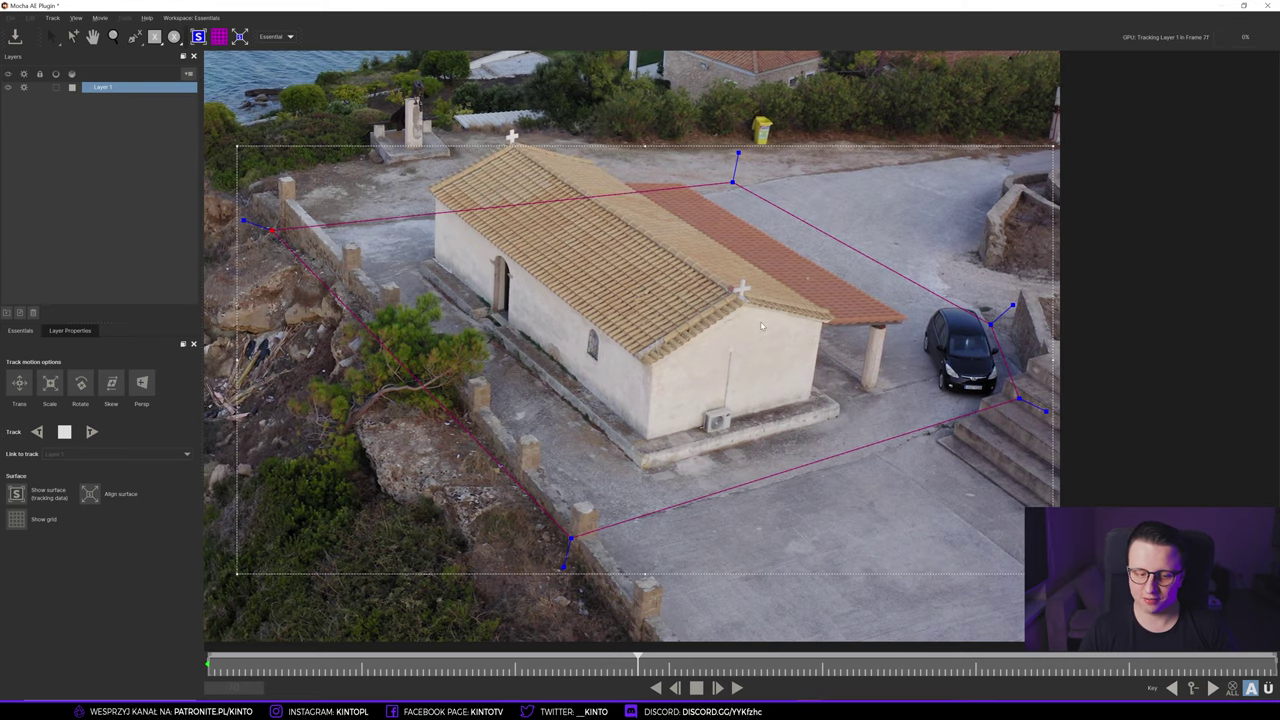
- Stop the track at frame 74 and drag the drifted surface corners back onto the plot boundary
click(64, 432)
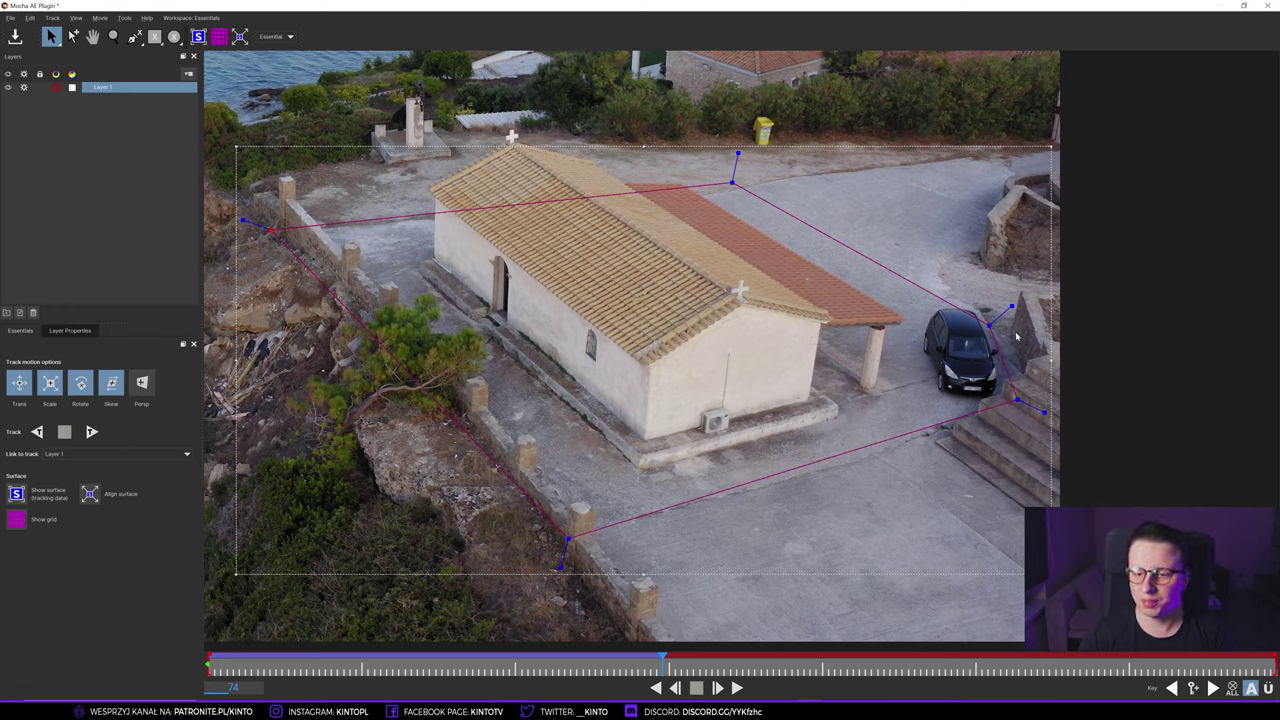
drag(990, 325, 1011, 333)
drag(567, 541, 562, 547)
drag(1017, 401, 1032, 399)
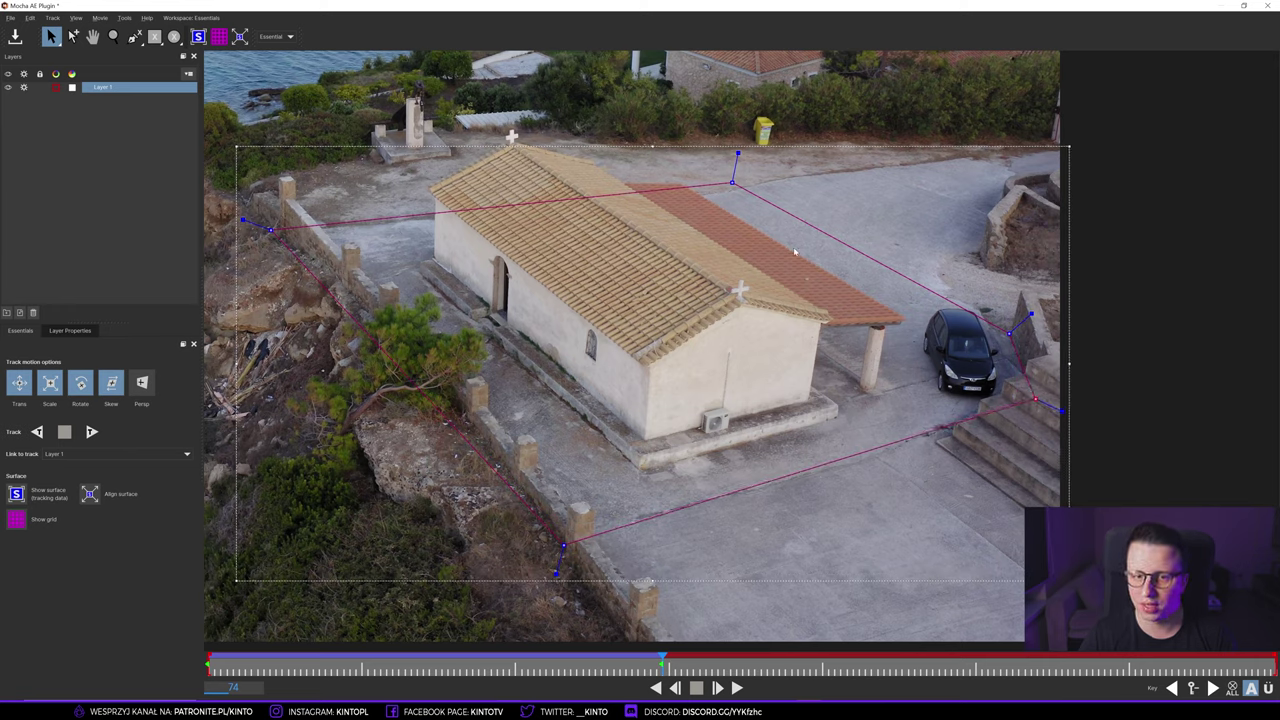
drag(741, 189, 770, 190)
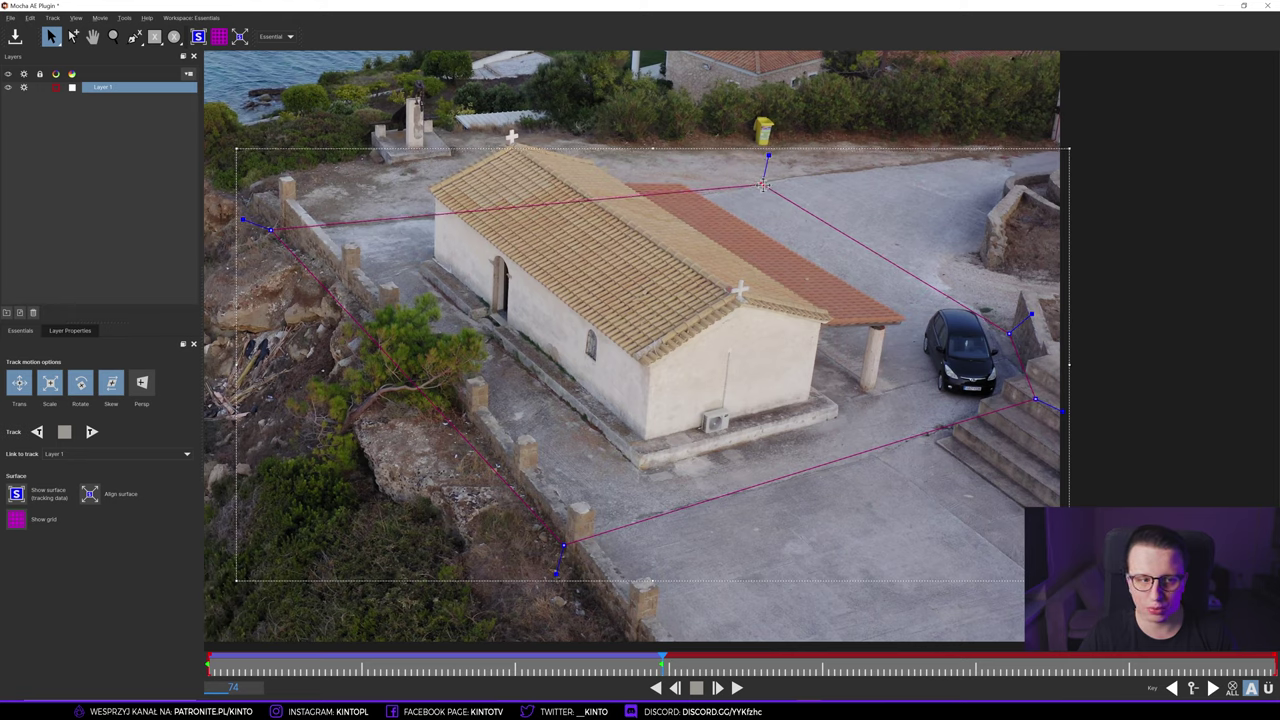
drag(270, 231, 285, 231)
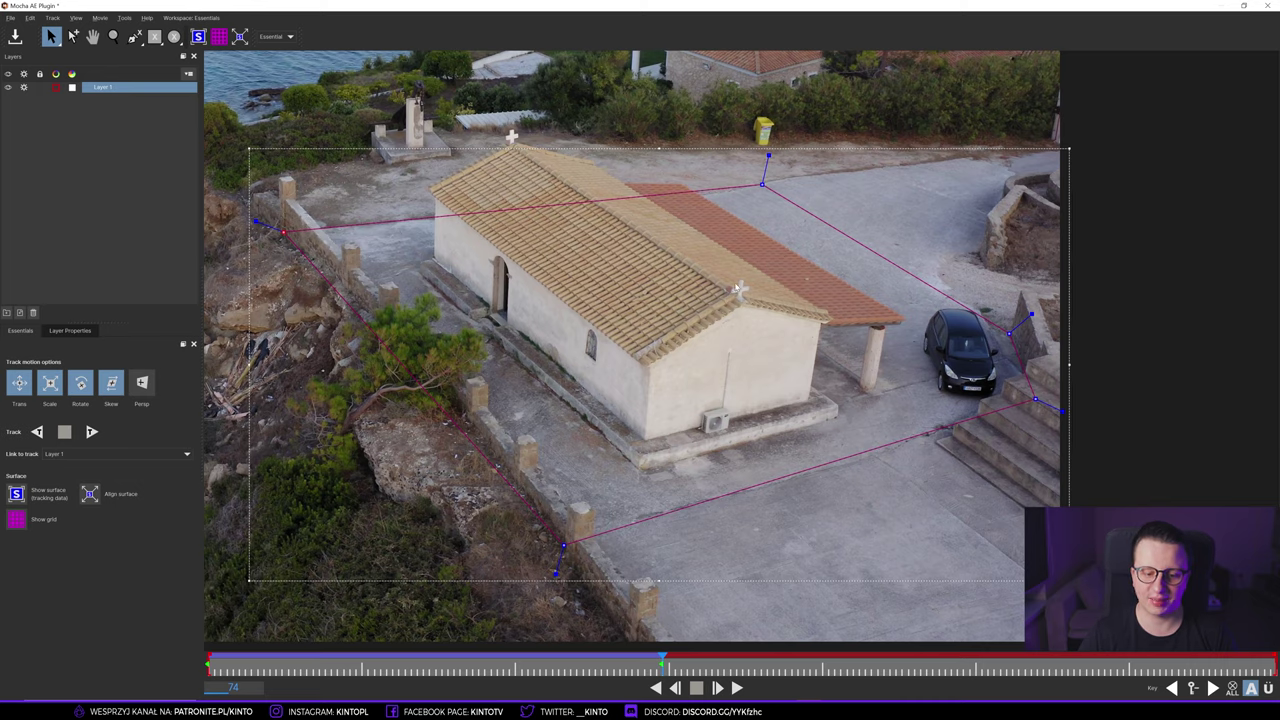
drag(700, 350, 662, 359)
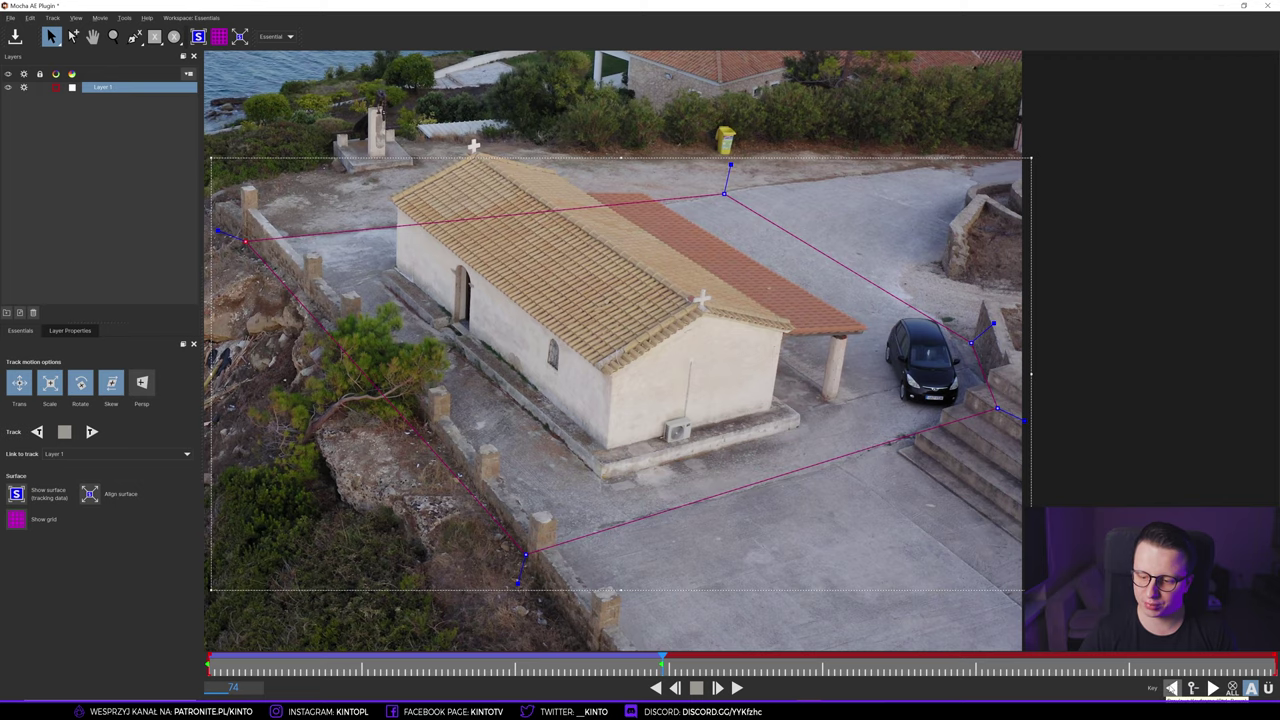
key(x)
drag(544, 294, 583, 297)
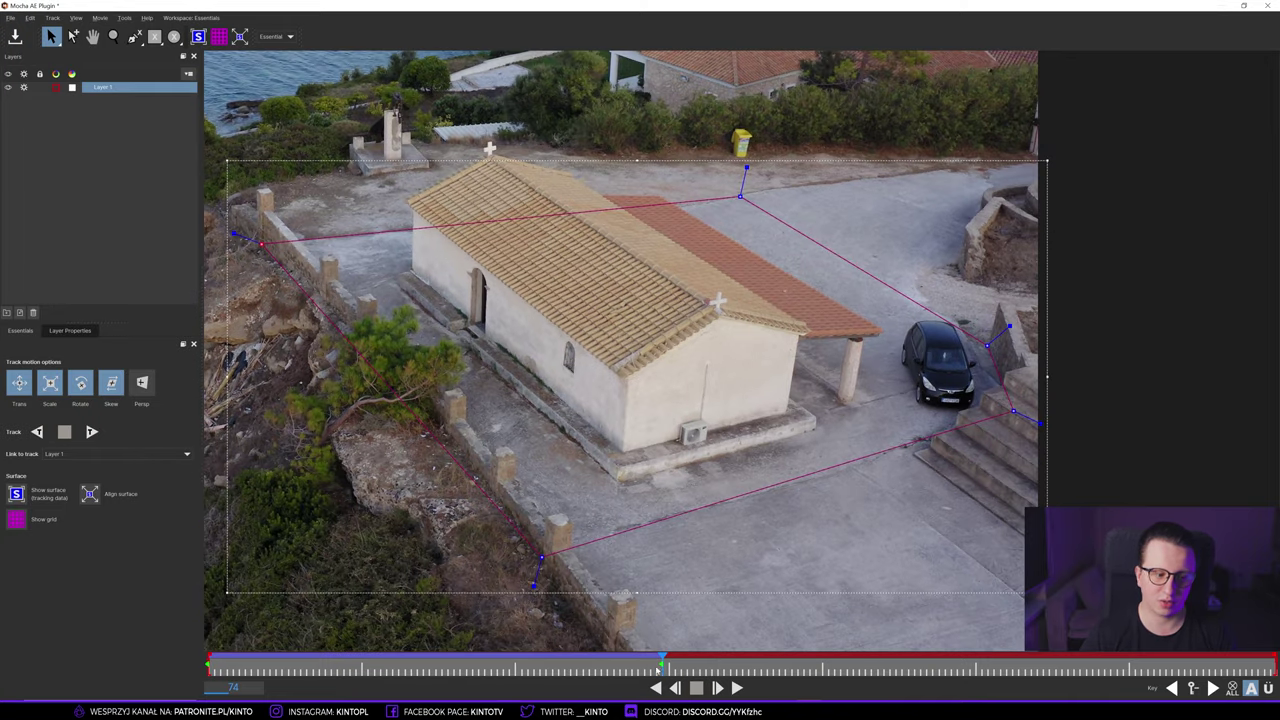
- Track forward to frame 174, realign all surface corners there, then check frame 63
click(91, 431)
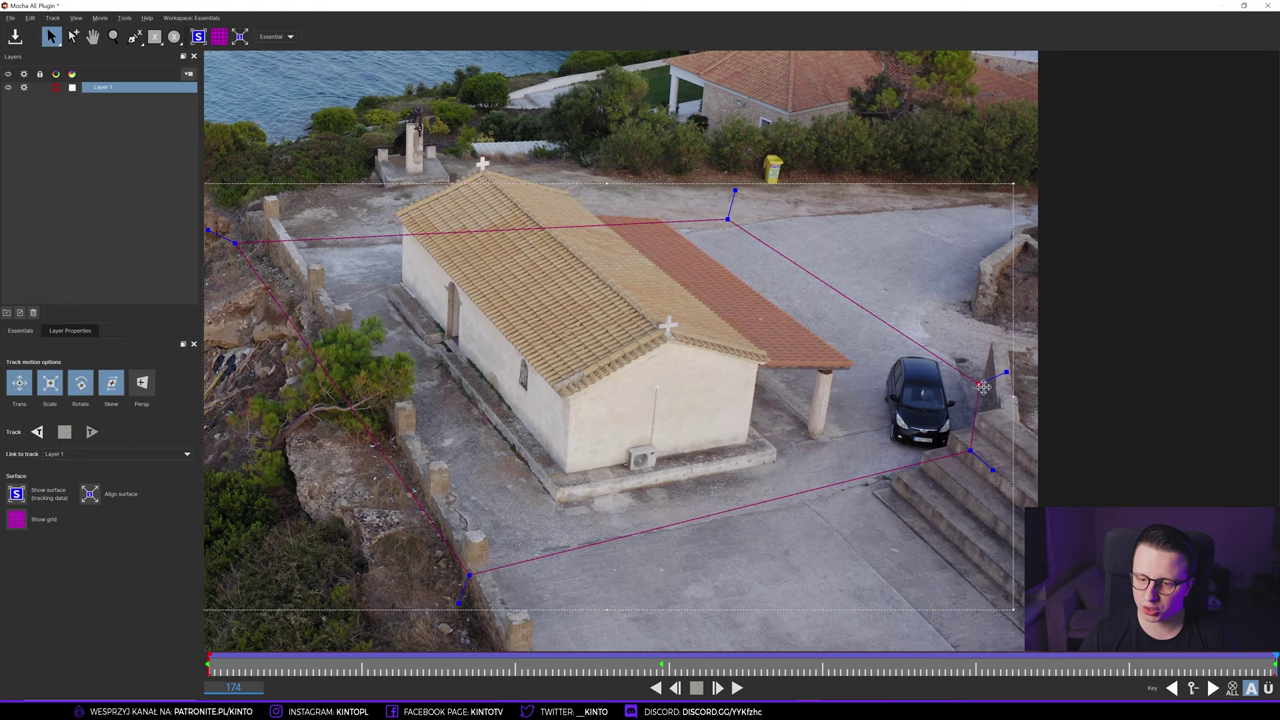
drag(975, 388, 985, 388)
drag(728, 219, 761, 222)
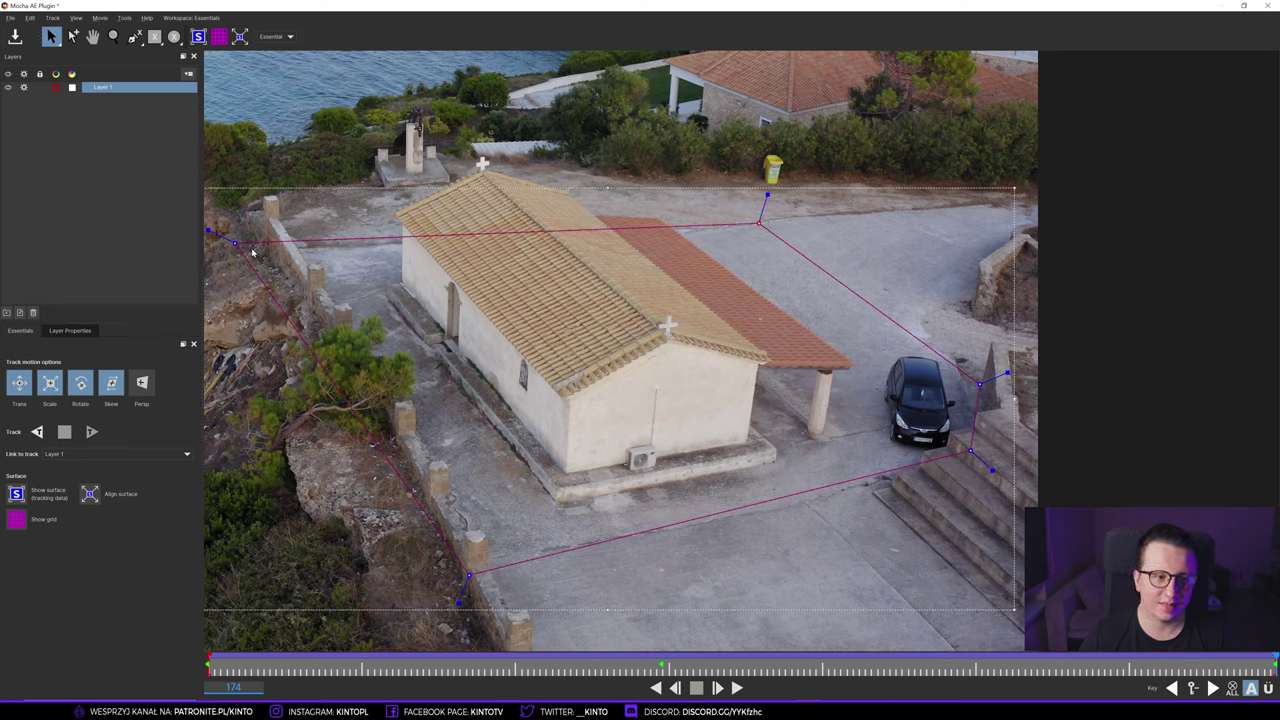
drag(235, 243, 264, 253)
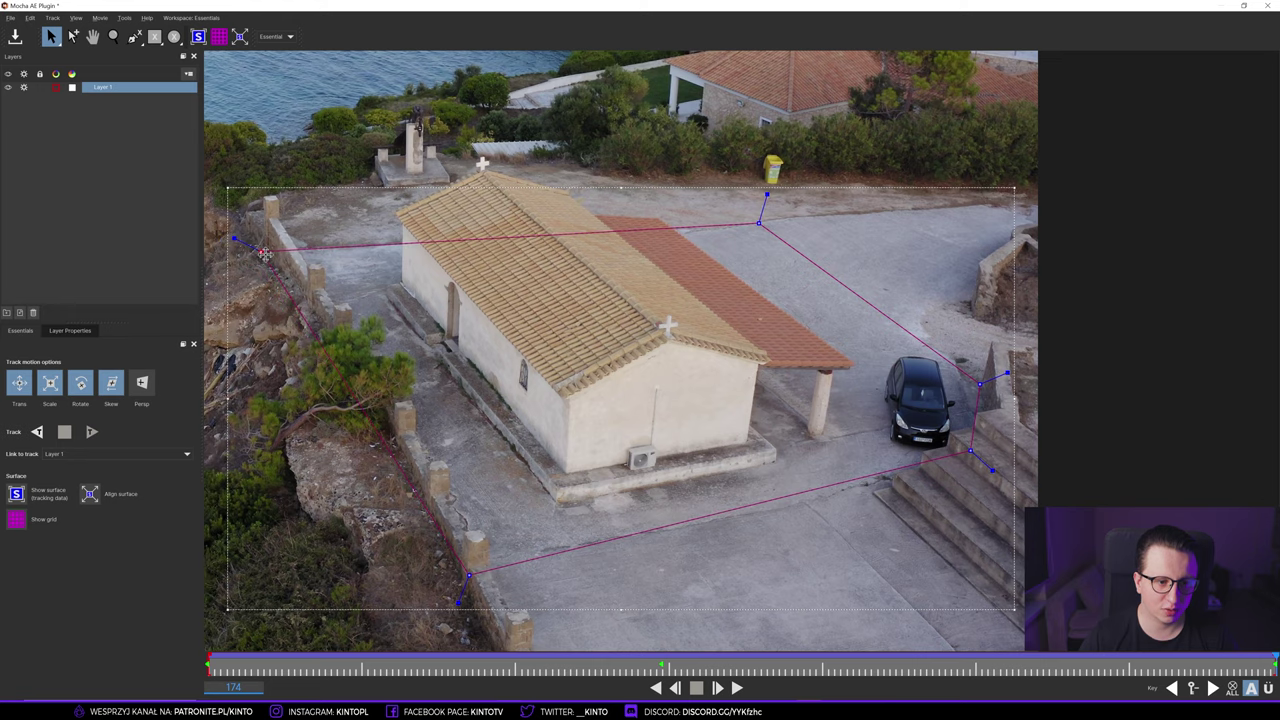
drag(468, 577, 450, 578)
drag(966, 446, 993, 458)
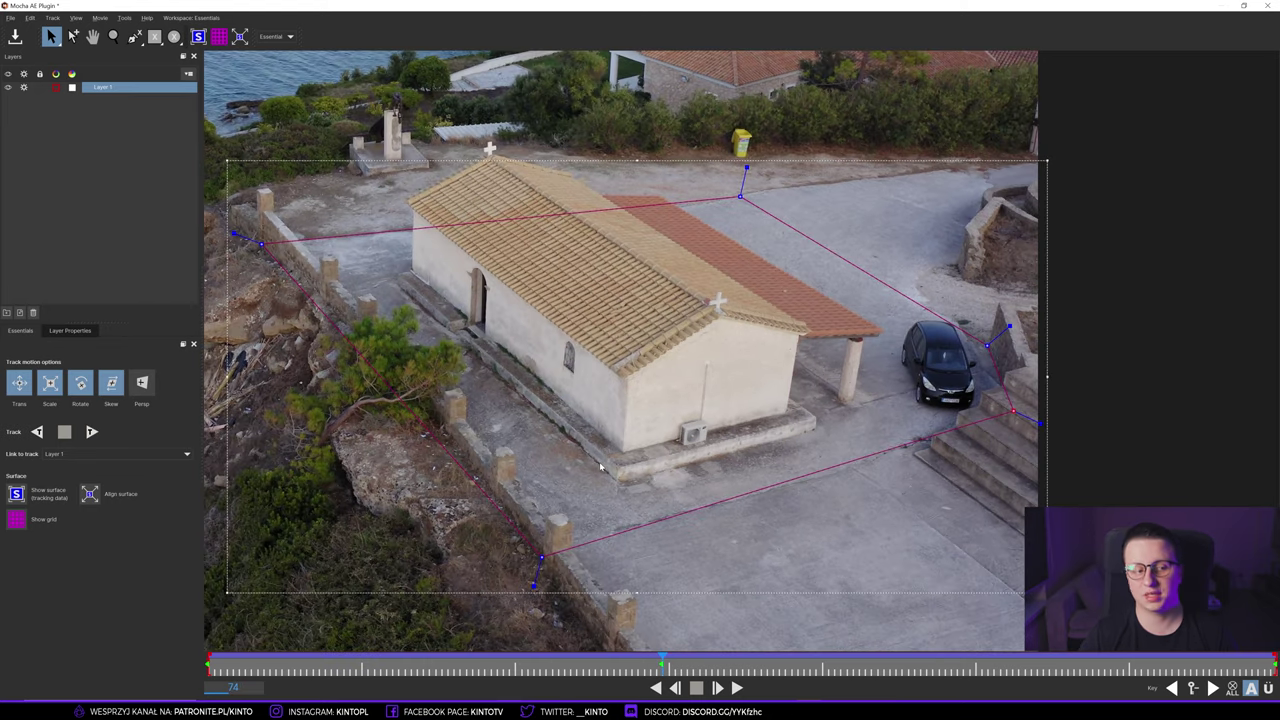
click(592, 669)
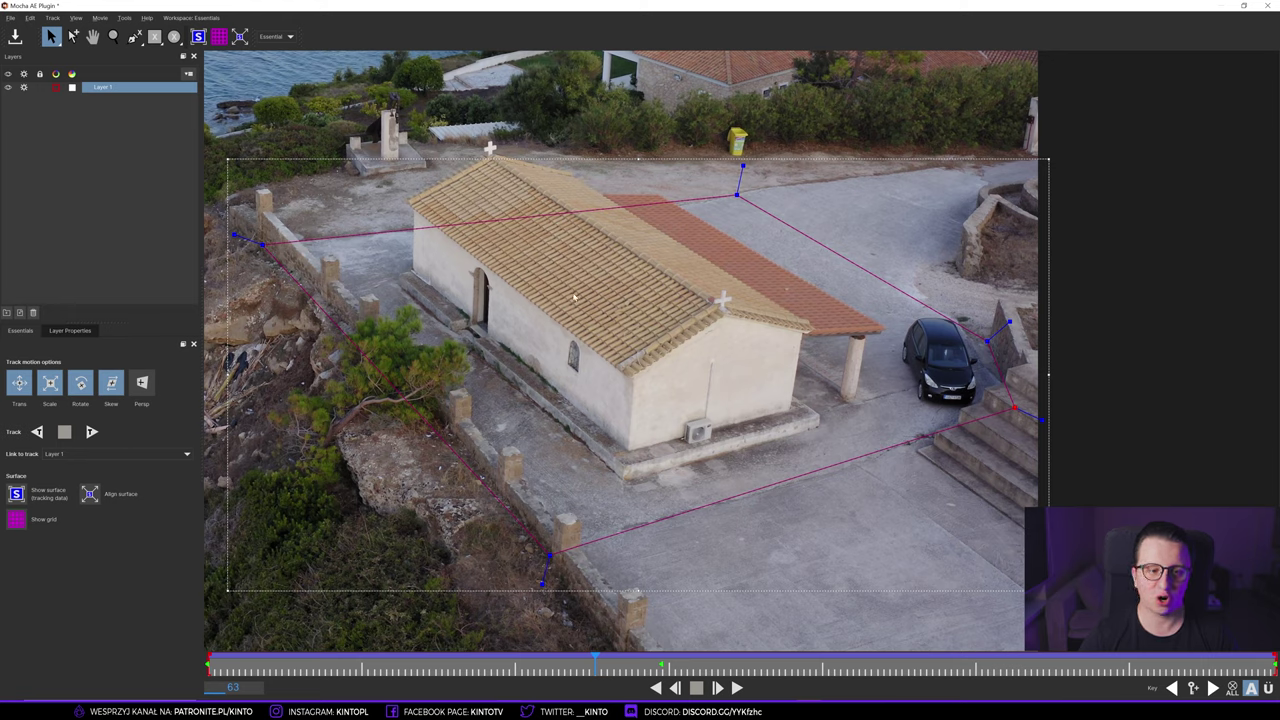
- Rename Layer 1 to DZIALKA and lock it
double_click(102, 88)
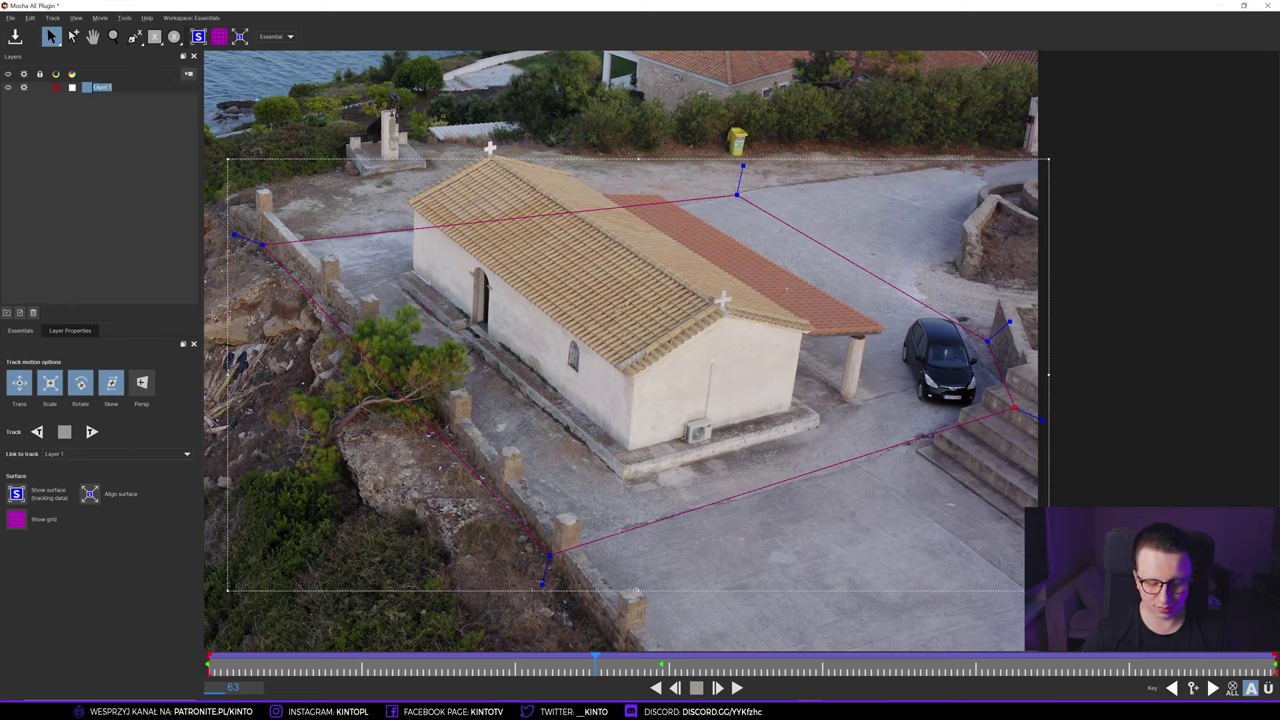
text(DZIALKA)
key(Return)
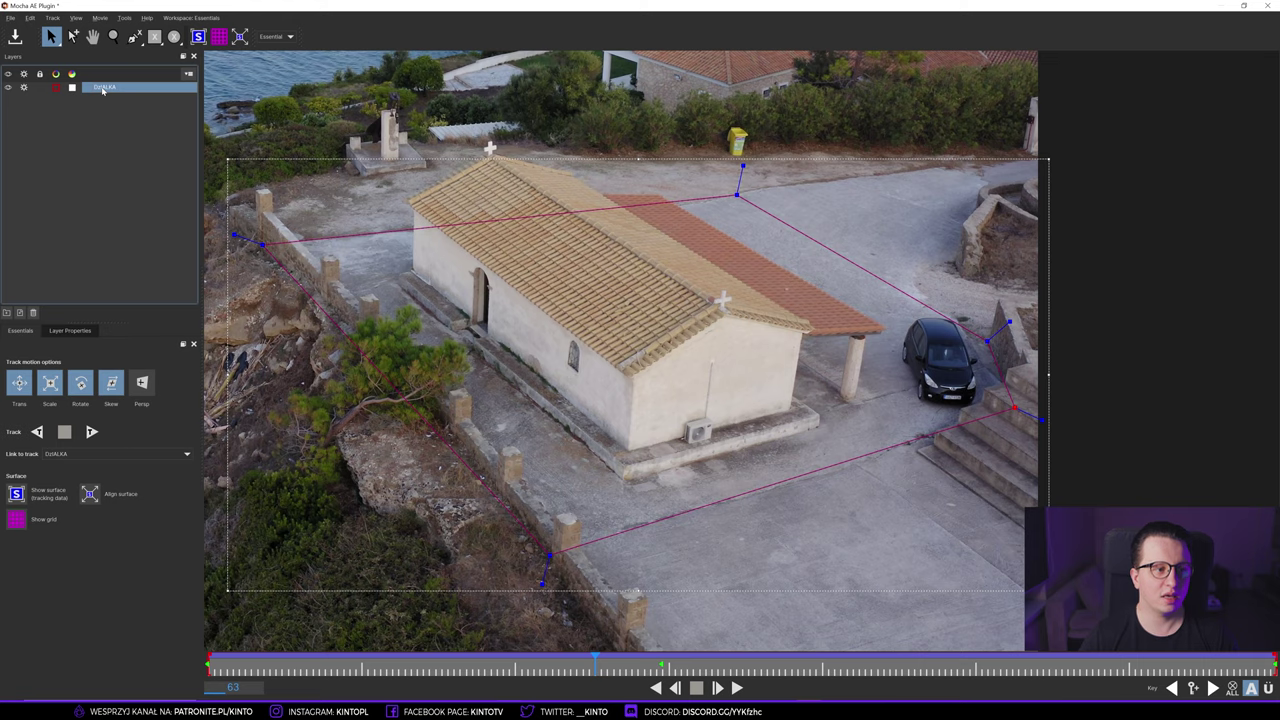
click(40, 90)
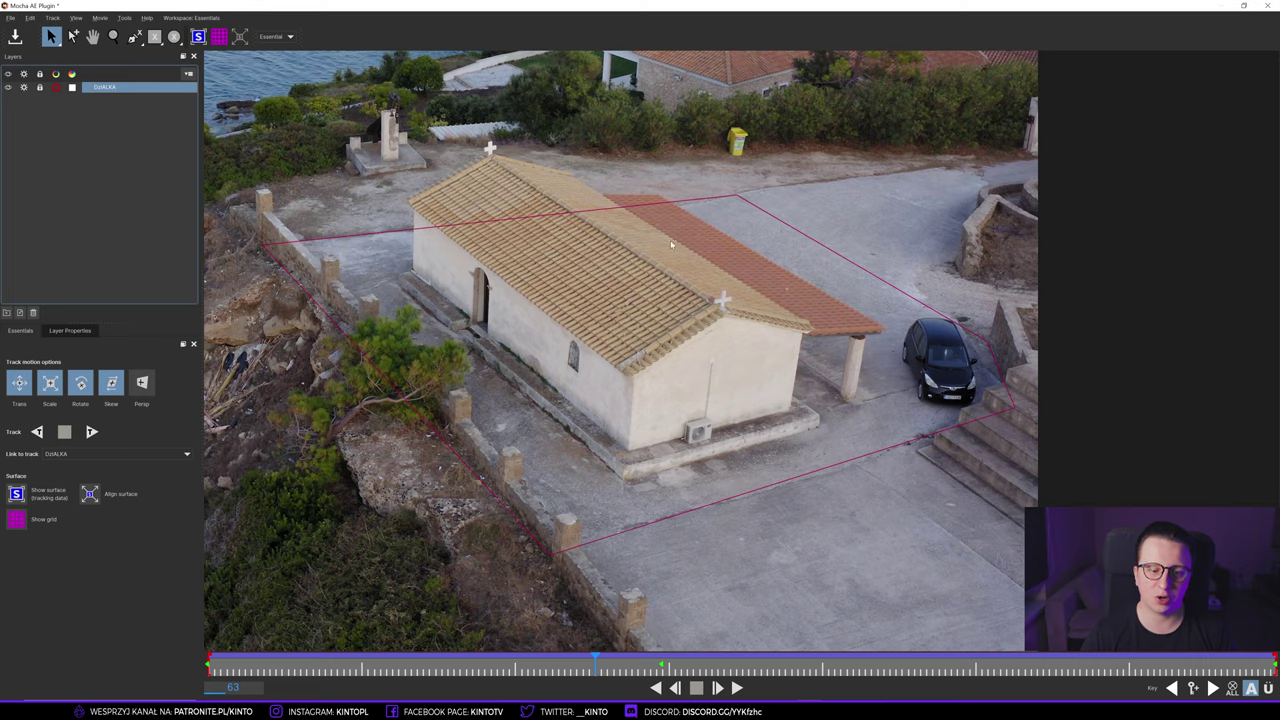
- Zoom in on the steps at the first frame and place a new spline's first point below the stairs
key(z)
mouse_move(849, 327)
mouse_down()
mouse_move(712, 368)
mouse_move(690, 392)
mouse_move(692, 323)
mouse_up()
key(x)
key(s)
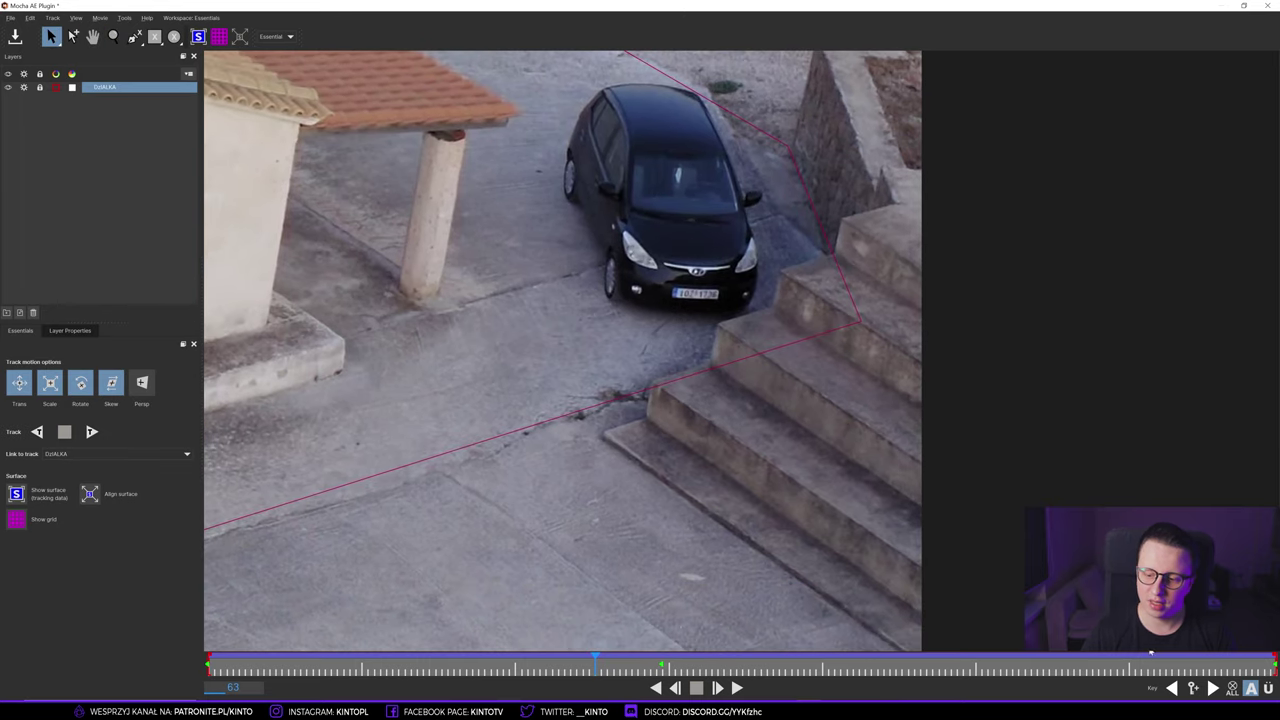
drag(595, 662, 239, 631)
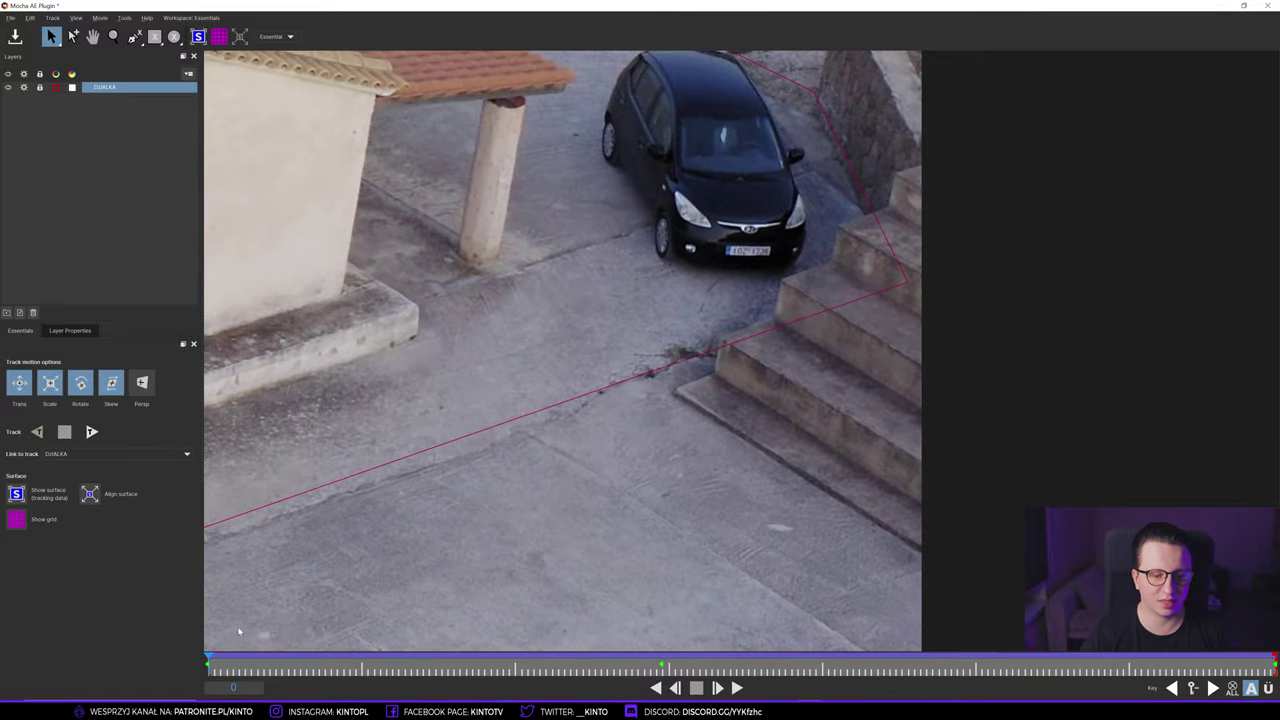
key(x)
drag(450, 450, 316, 495)
key(s)
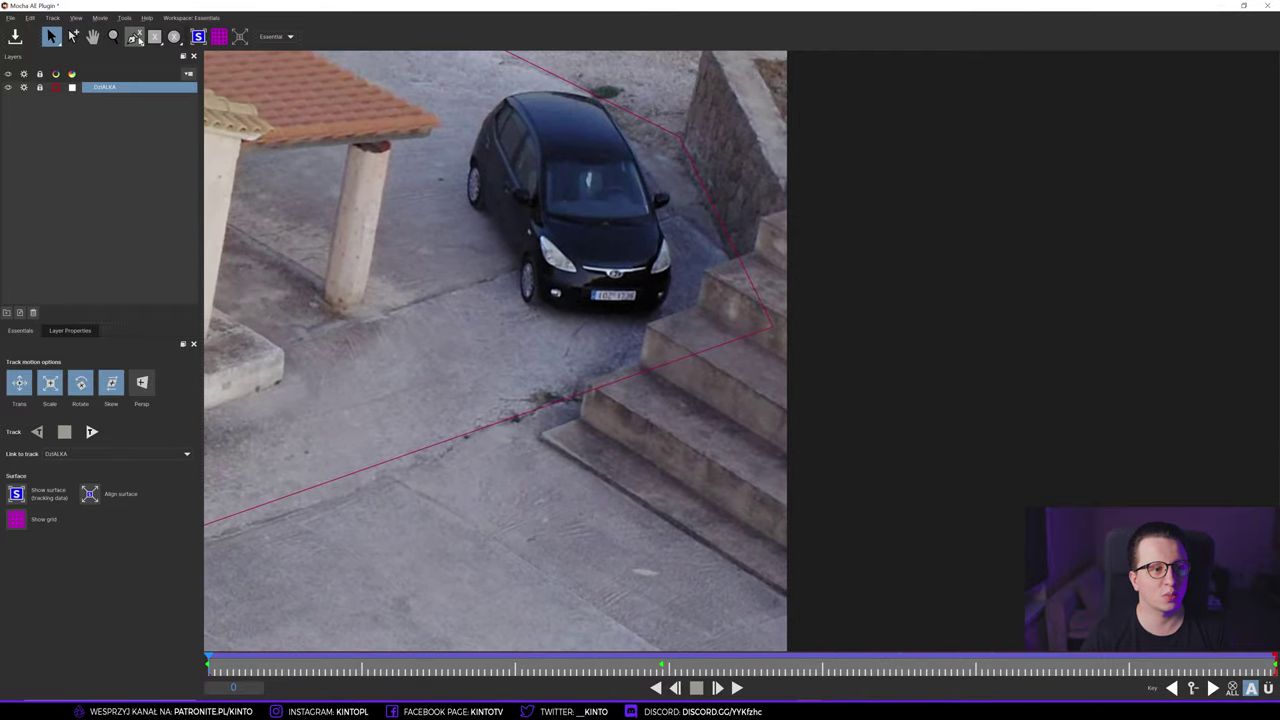
click(136, 38)
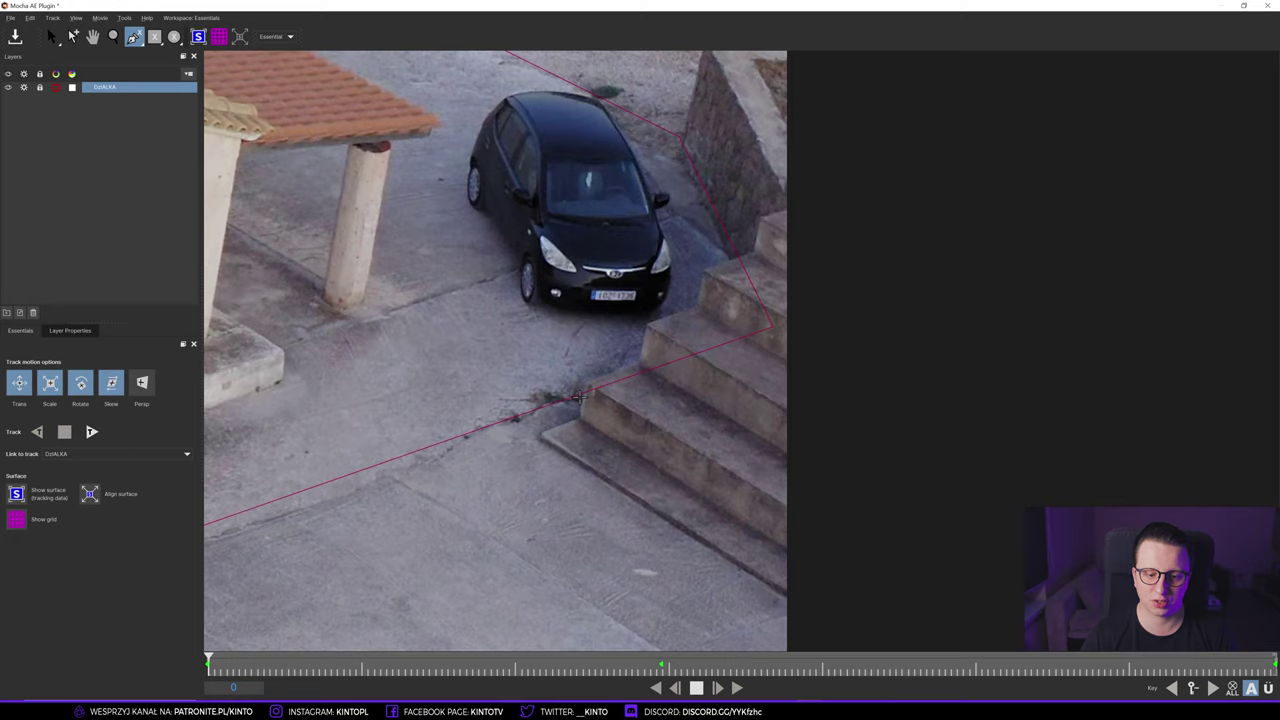
click(816, 610)
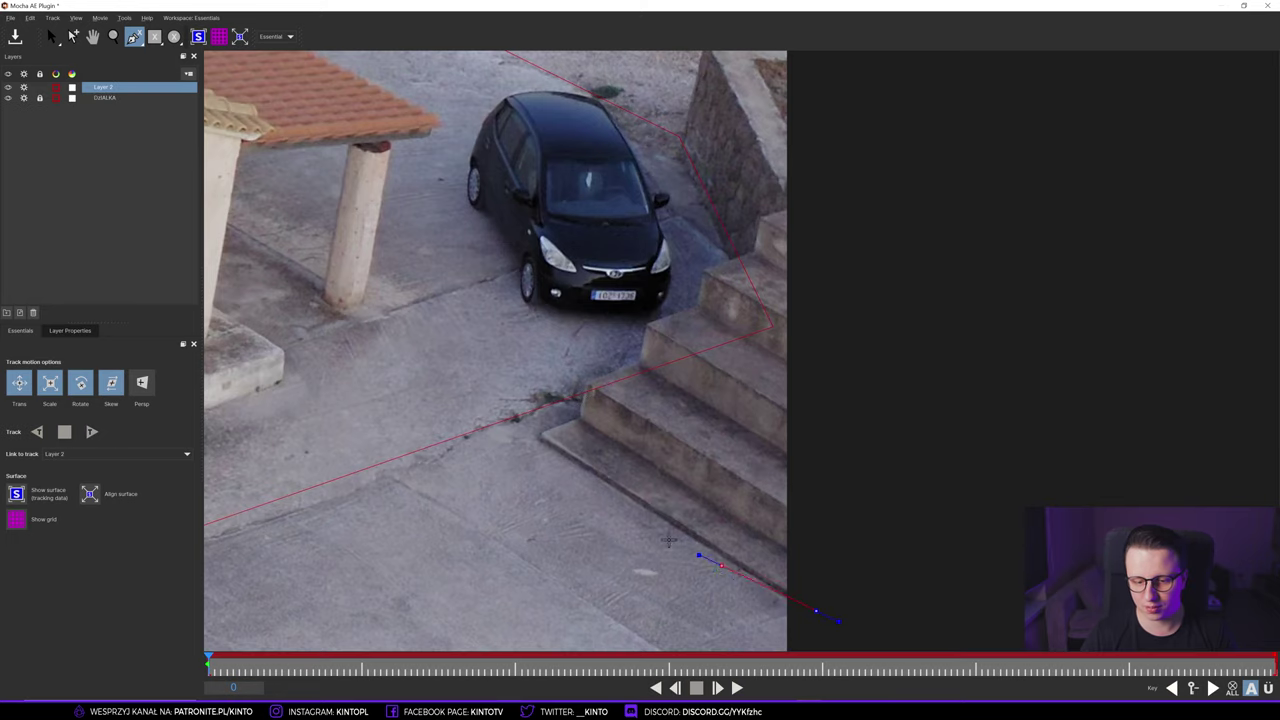
- Add Layer 2 points along the lower step corners and extend the shape over the car
mouse_move(581, 492)
mouse_down()
mouse_move(548, 479)
mouse_move(563, 405)
mouse_up()
key(z)
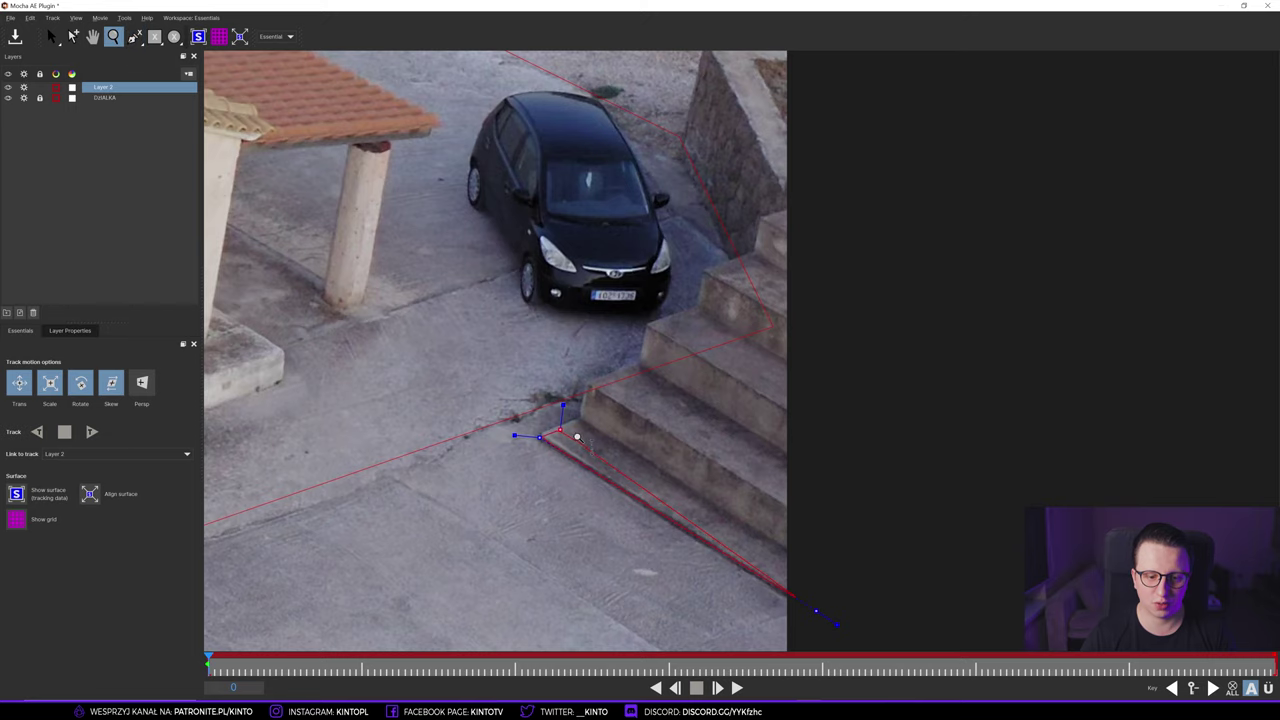
mouse_move(580, 431)
mouse_down()
mouse_move(594, 357)
mouse_move(604, 411)
mouse_move(537, 447)
mouse_up()
key(x)
key(ctrl+b)
mouse_move(451, 436)
mouse_down()
mouse_move(448, 494)
mouse_move(459, 428)
mouse_up()
click(565, 384)
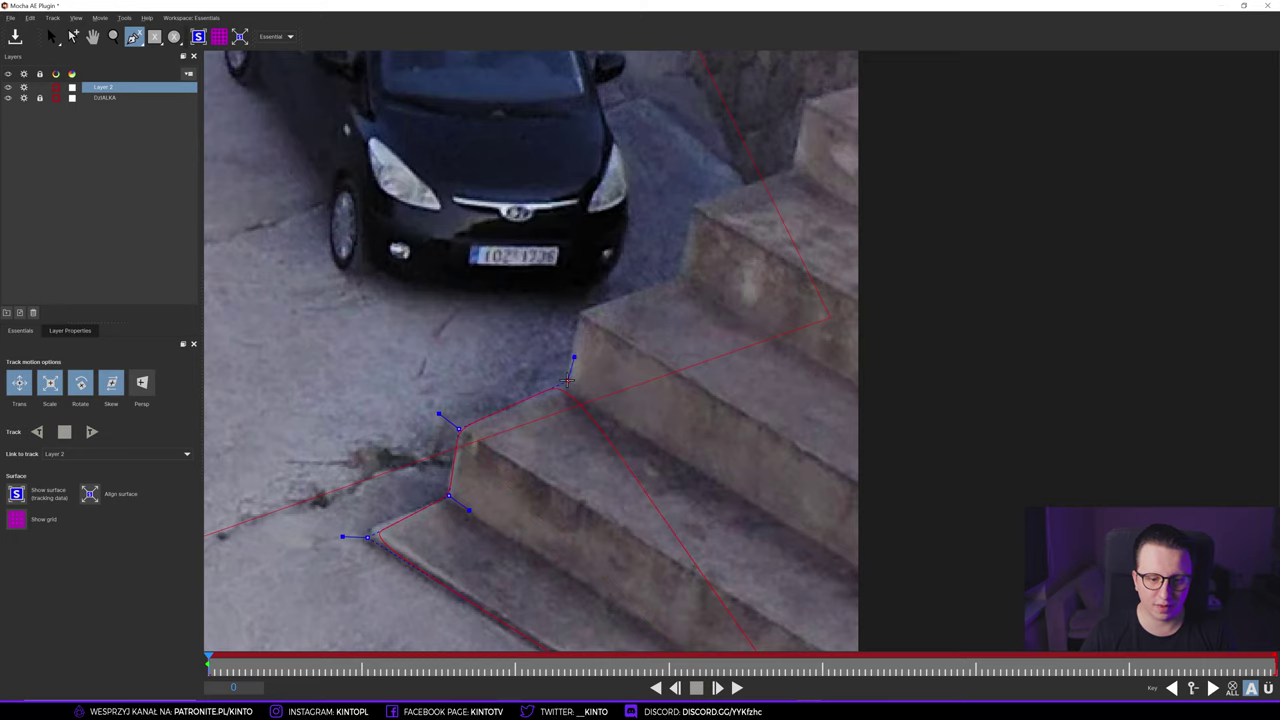
click(578, 309)
click(680, 277)
click(695, 205)
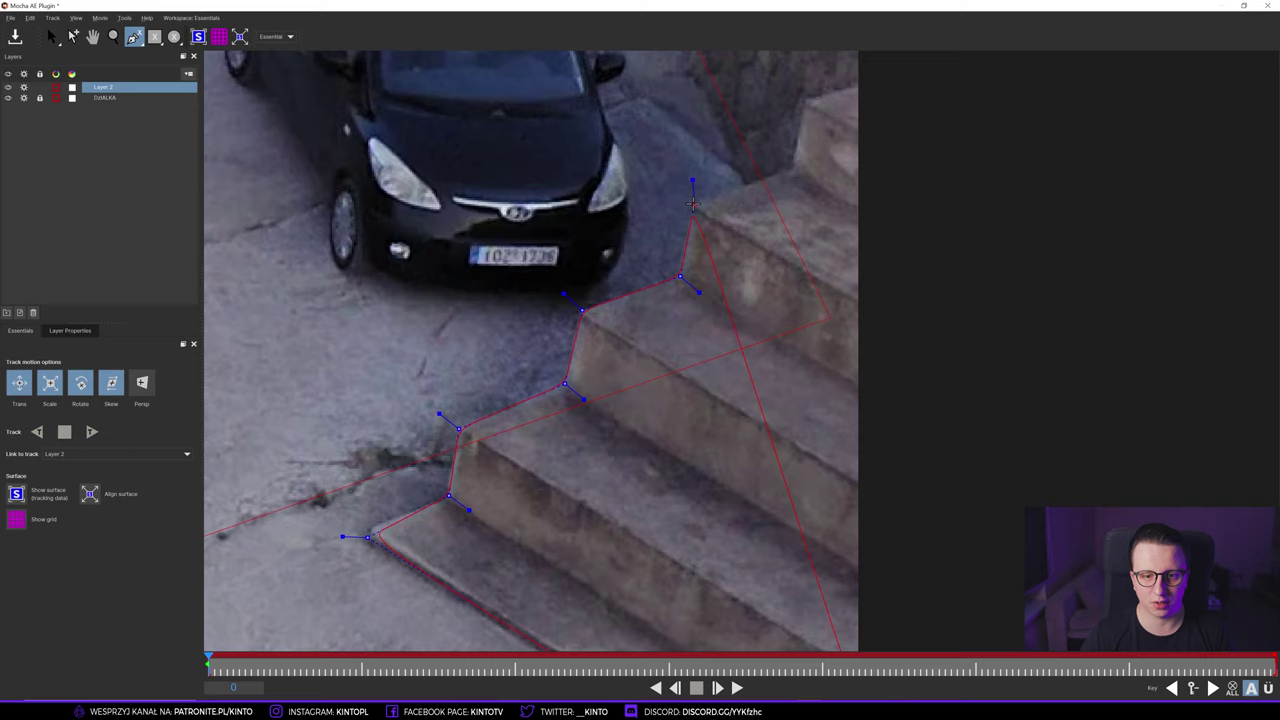
click(222, 99)
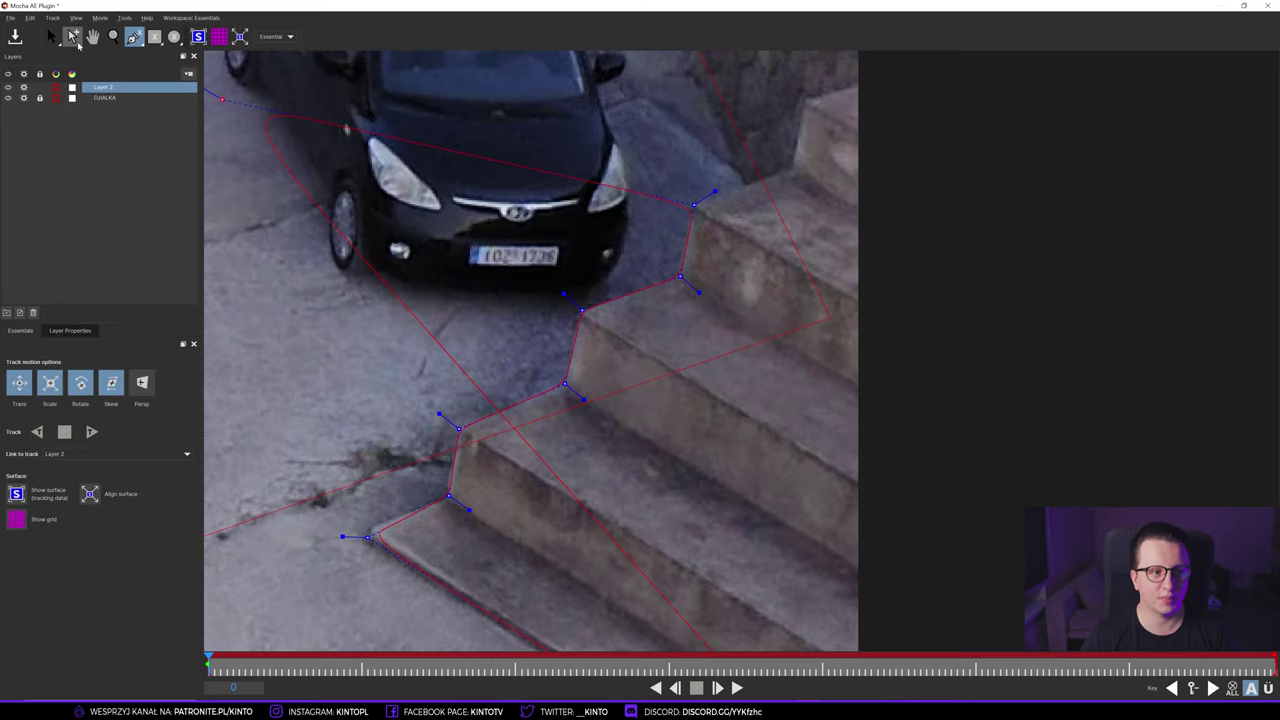
- Add points at the upper step corners, close Layer 2 and make all its corners sharp
click(133, 48)
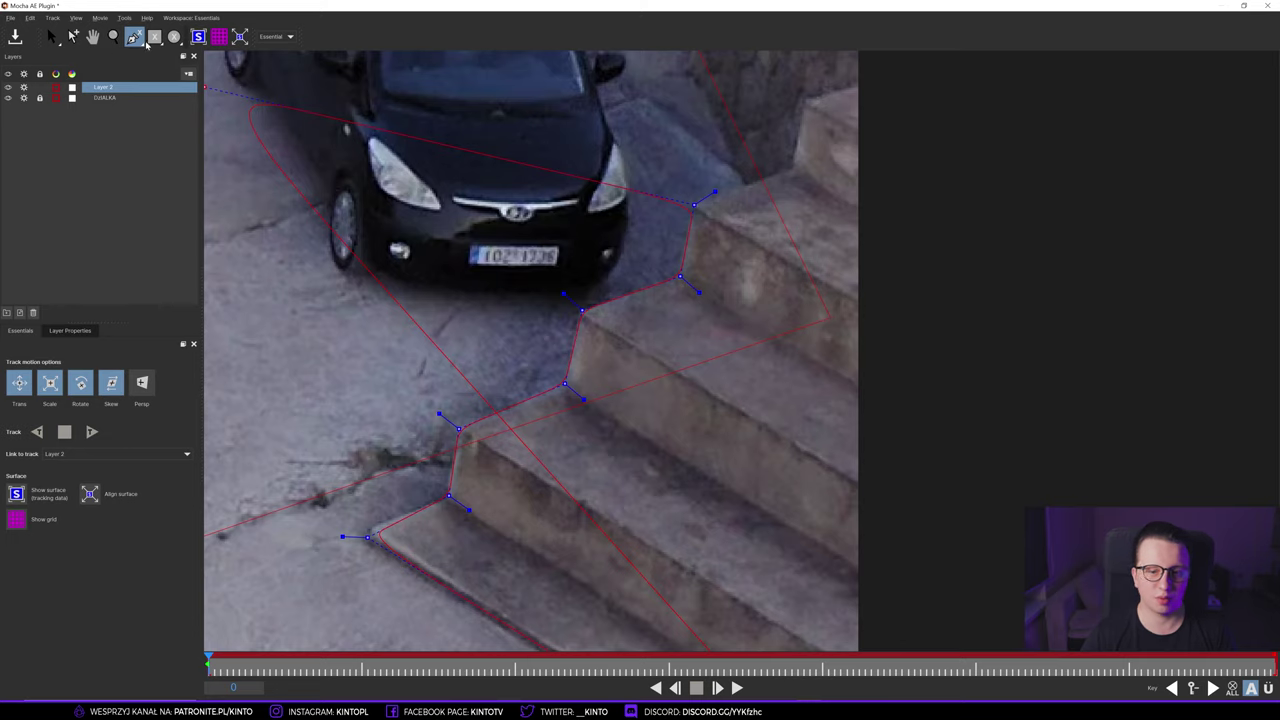
click(795, 168)
click(806, 98)
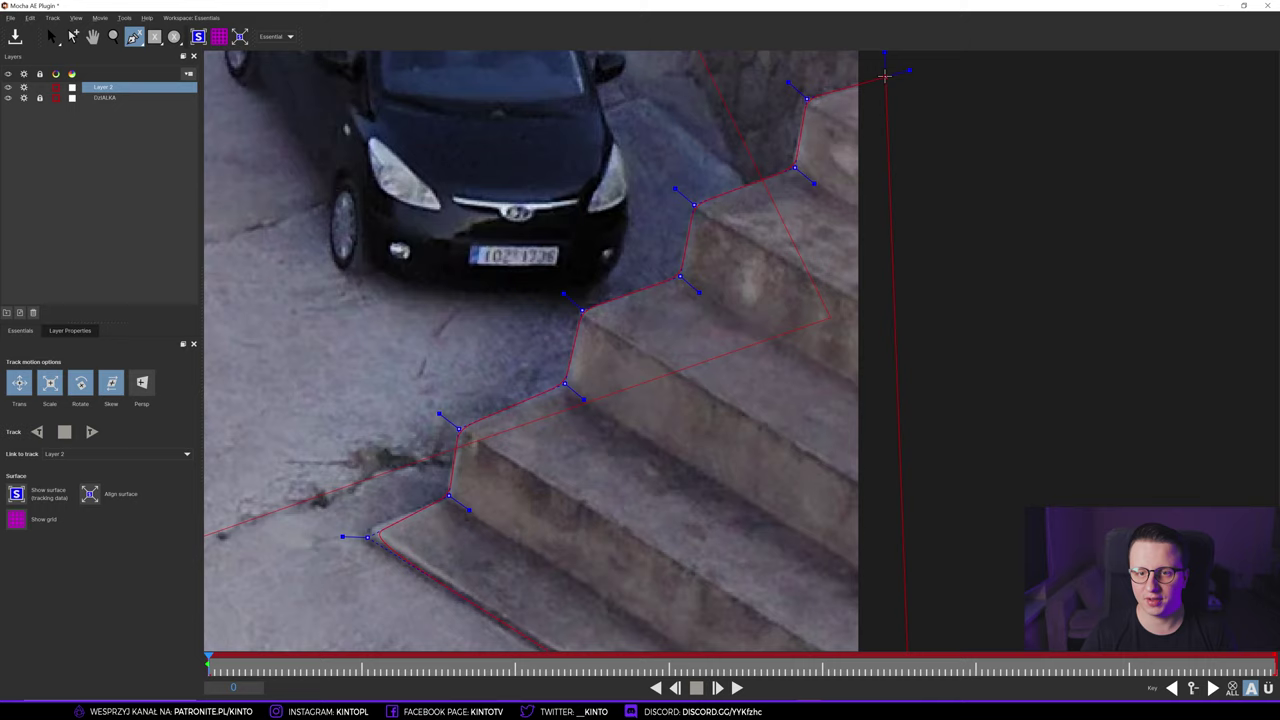
key(x)
drag(564, 197, 610, 182)
scroll(610, 182, down, 1)
scroll(610, 182, down, 3)
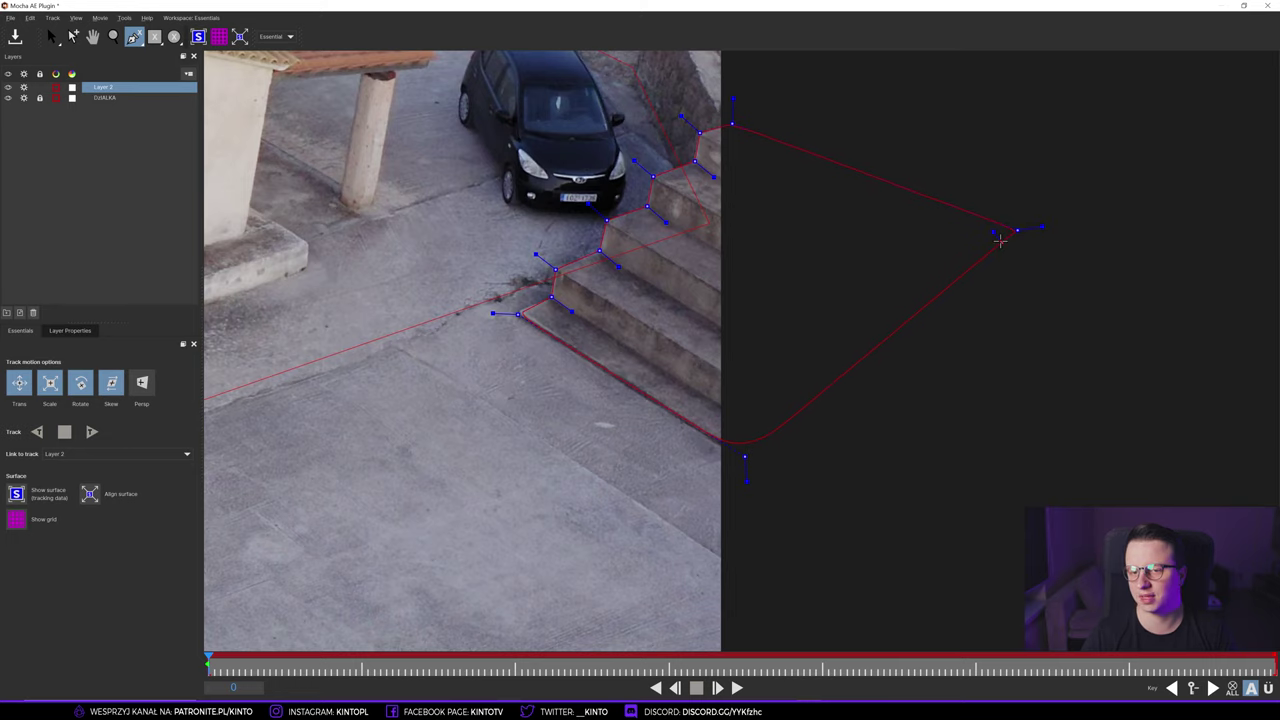
click(996, 240)
drag(1042, 227, 1206, 208)
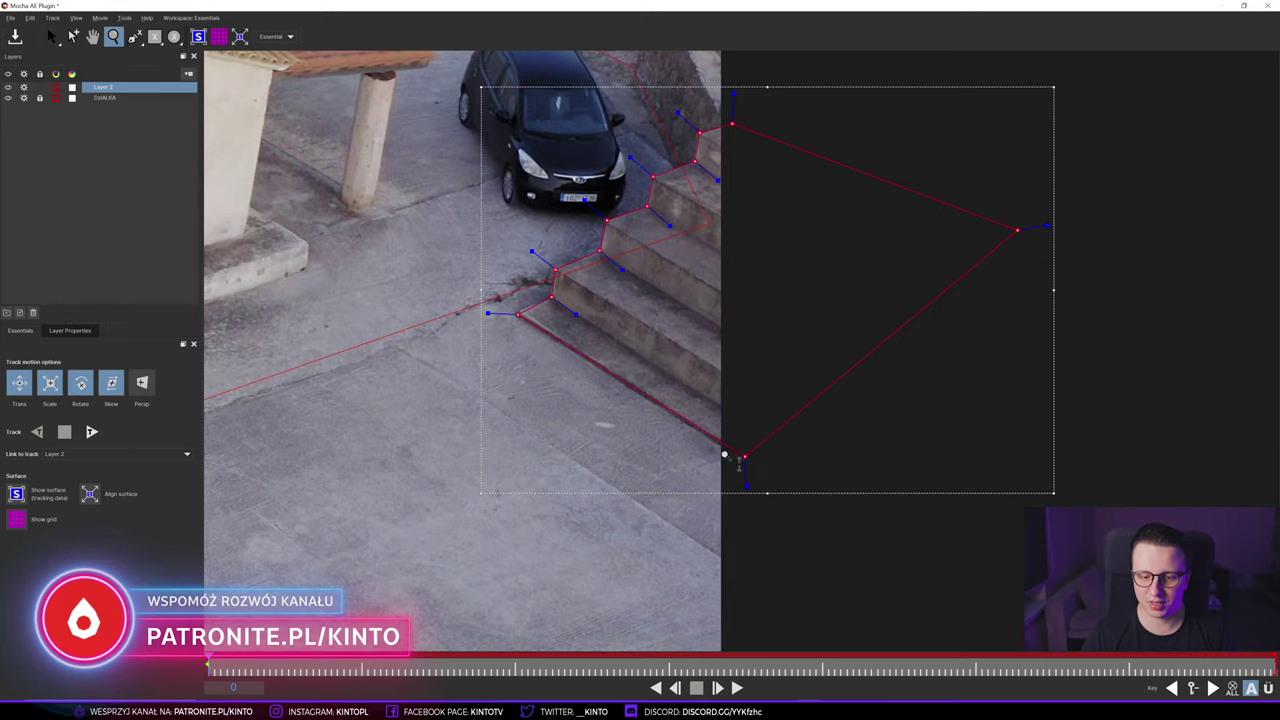
- Select Layer 2 and nudge its bottom point slightly left onto the step corner
scroll(743, 458, up, 2)
scroll(743, 458, up, 2)
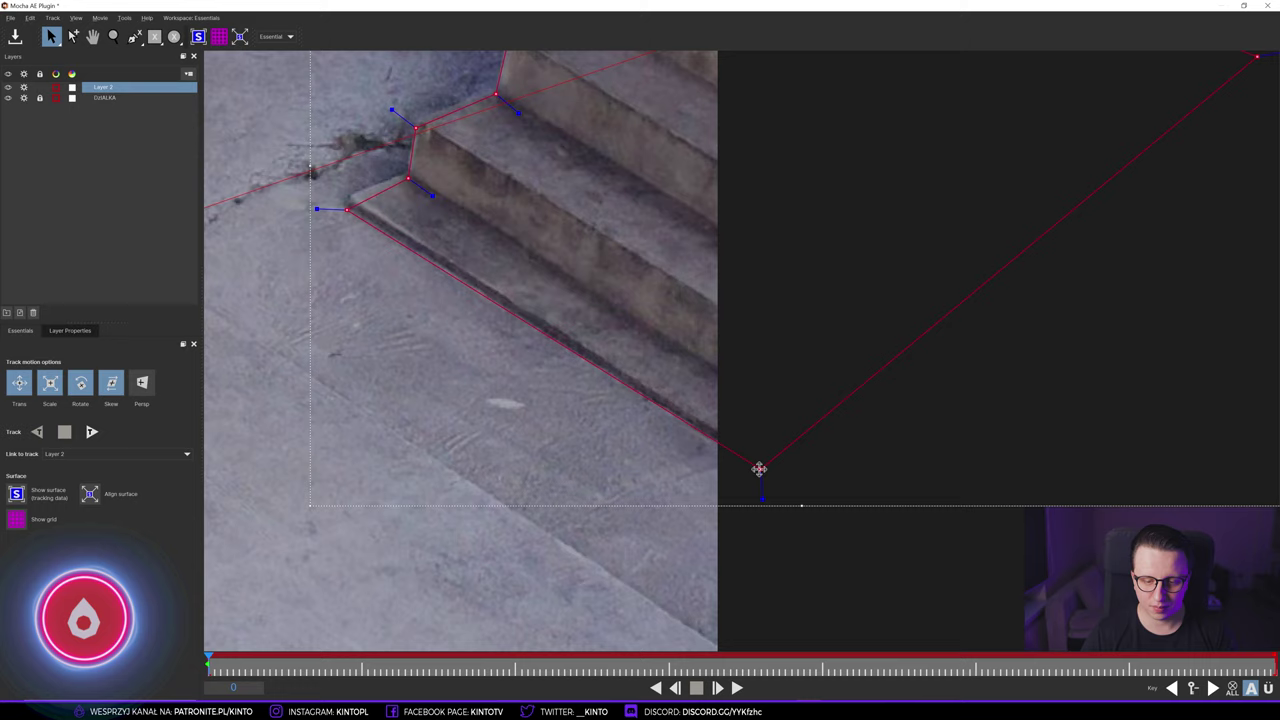
click(796, 539)
click(110, 88)
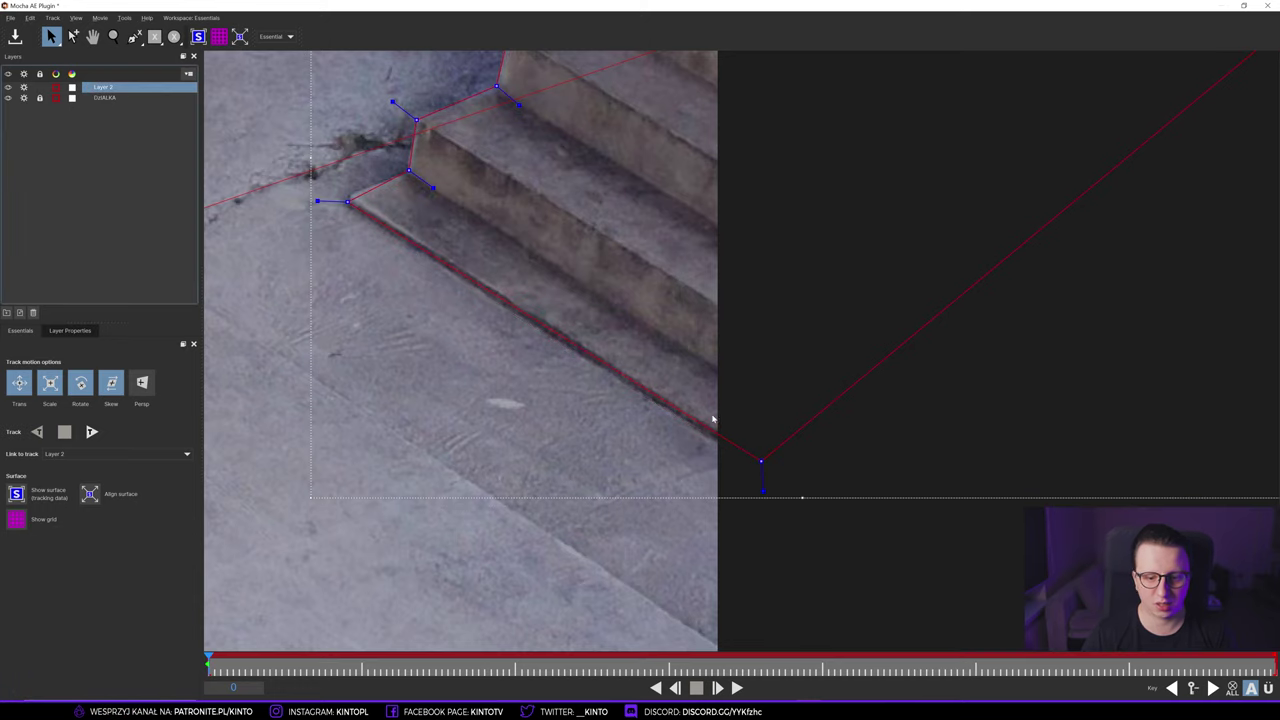
click(765, 464)
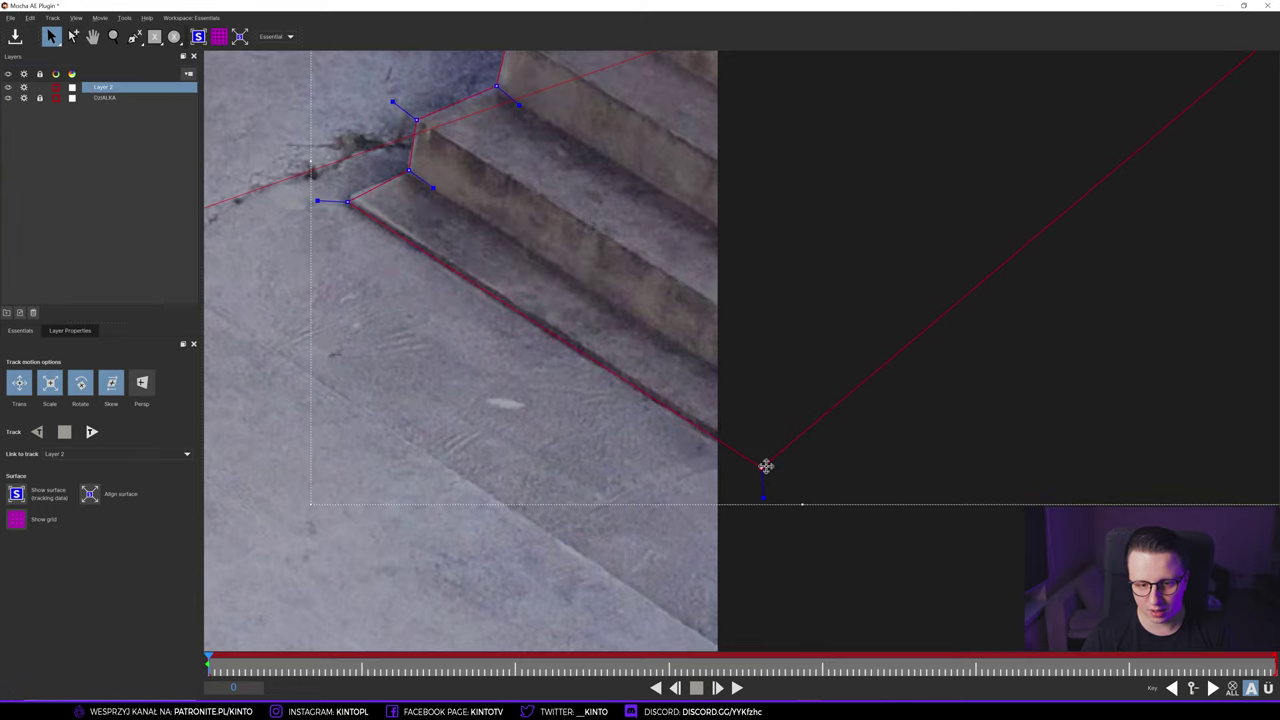
drag(349, 206, 343, 204)
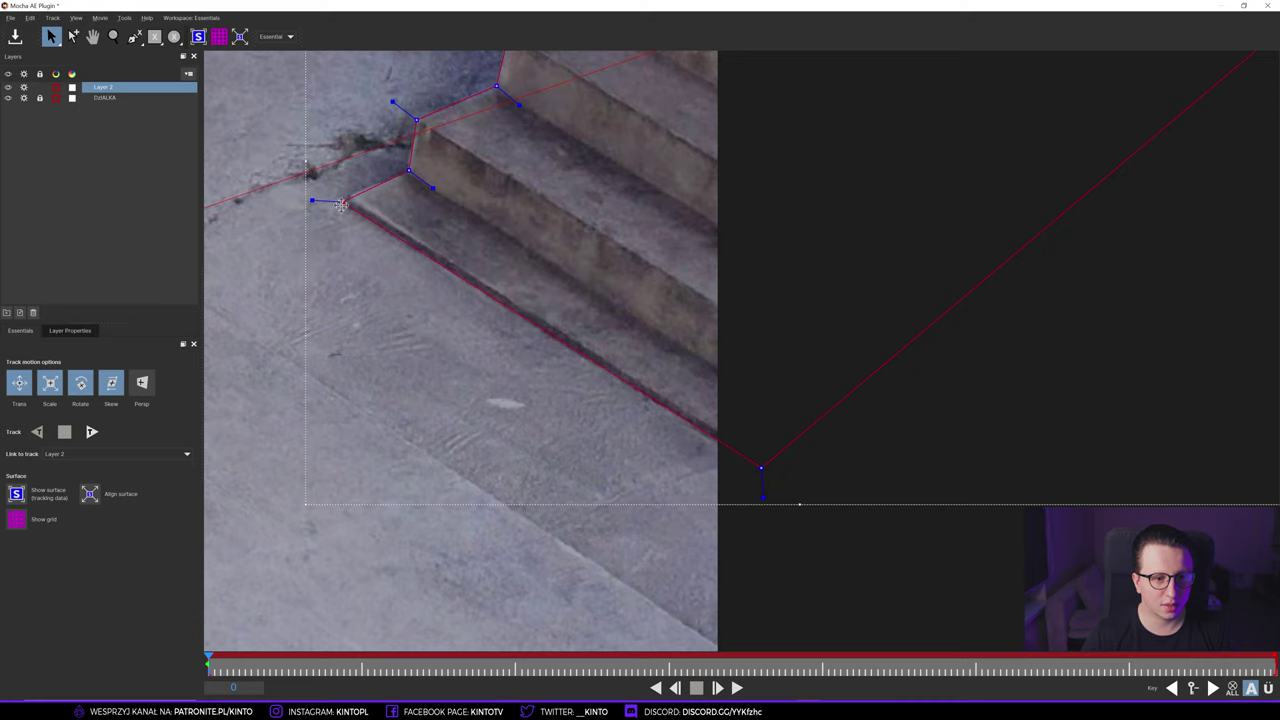
- Zoom in along the stairs and shift the top step point slightly left onto its corner
key(z)
mouse_move(343, 170)
mouse_down()
mouse_move(362, 260)
mouse_move(340, 222)
mouse_up()
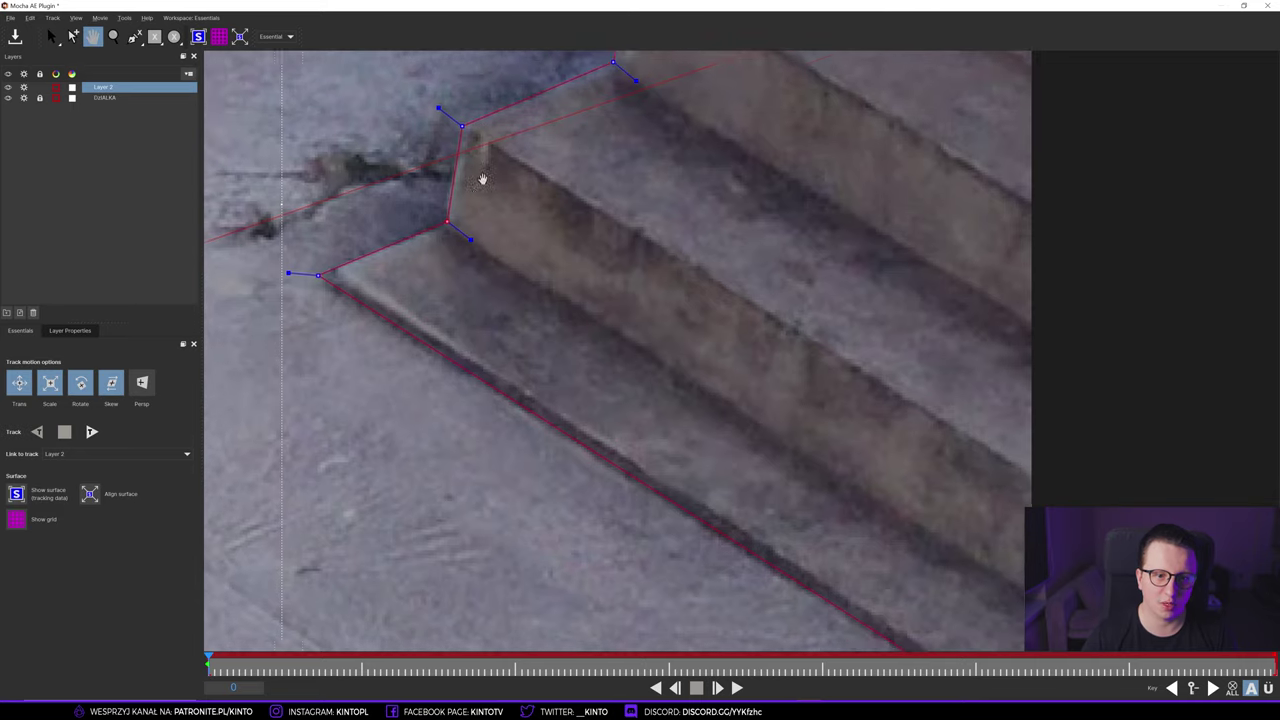
drag(472, 168, 454, 147)
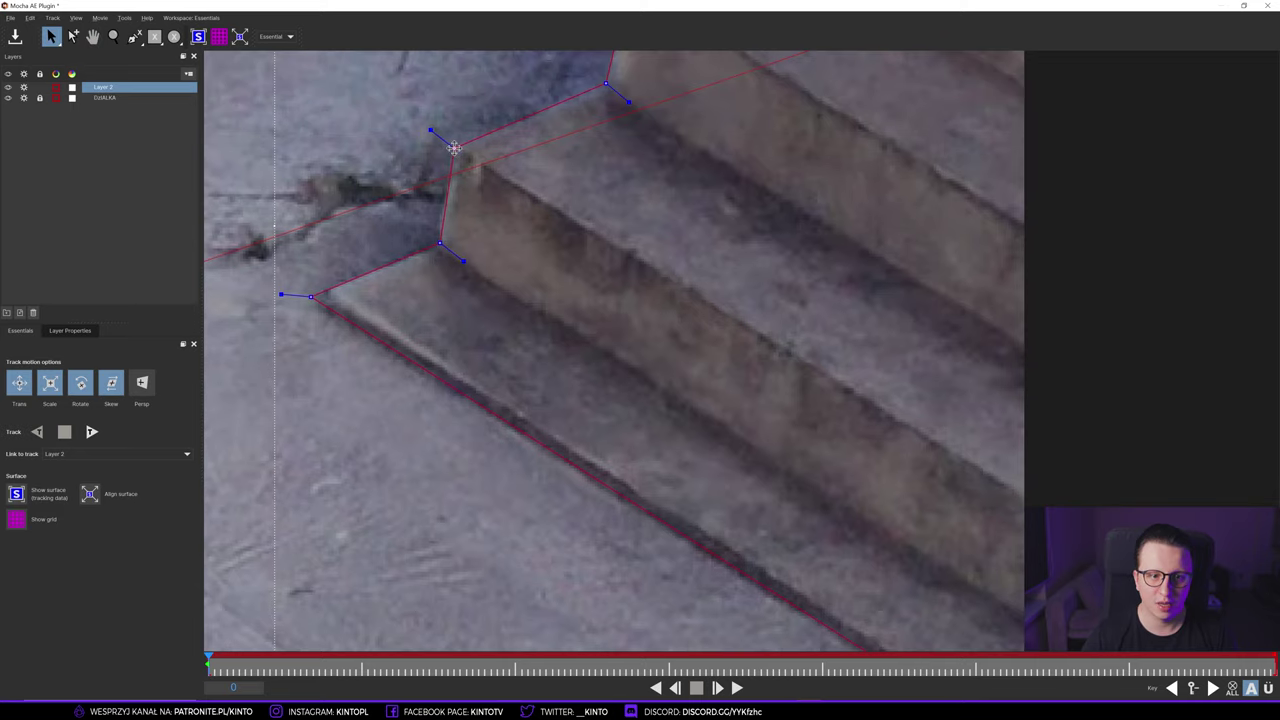
drag(551, 106, 543, 241)
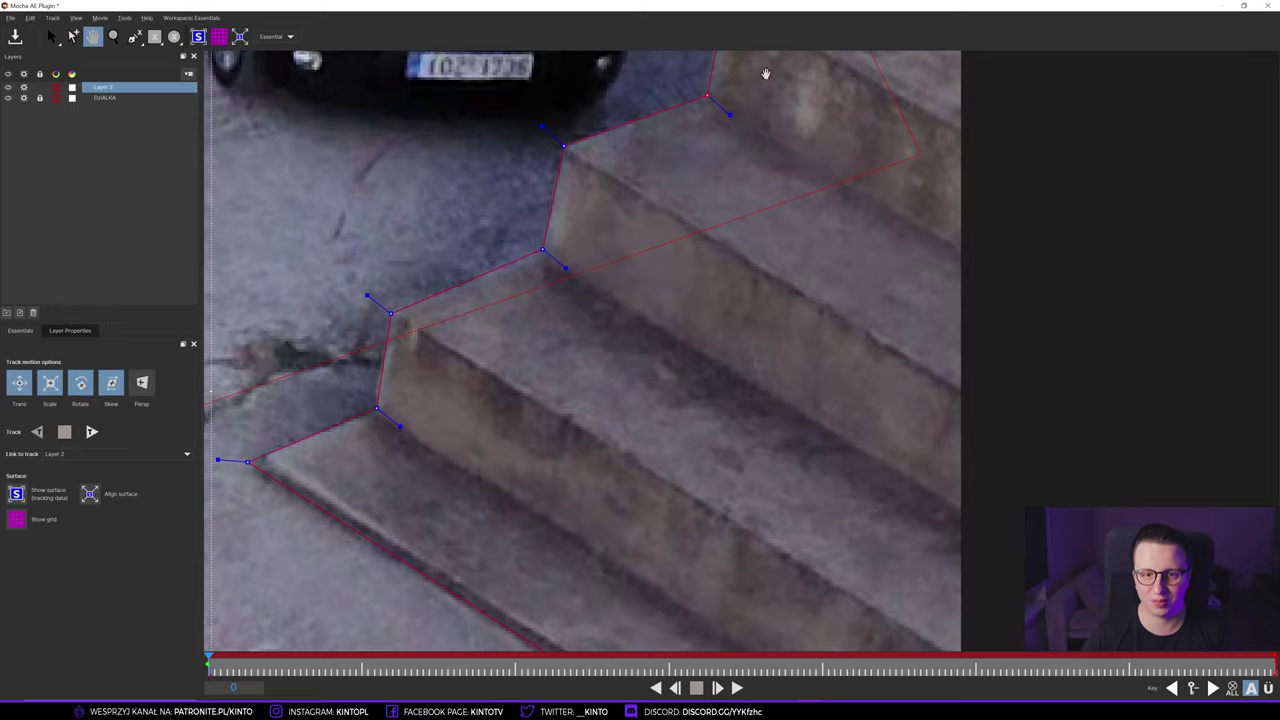
drag(708, 96, 600, 230)
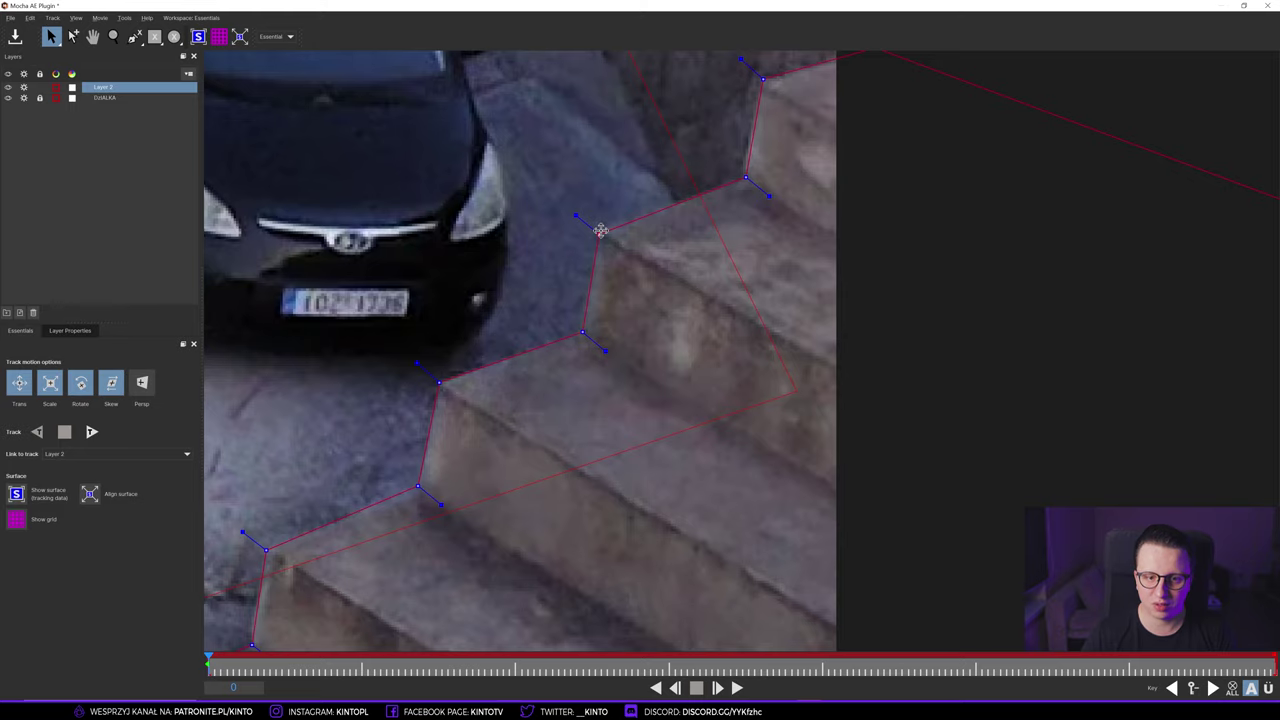
drag(600, 230, 693, 214)
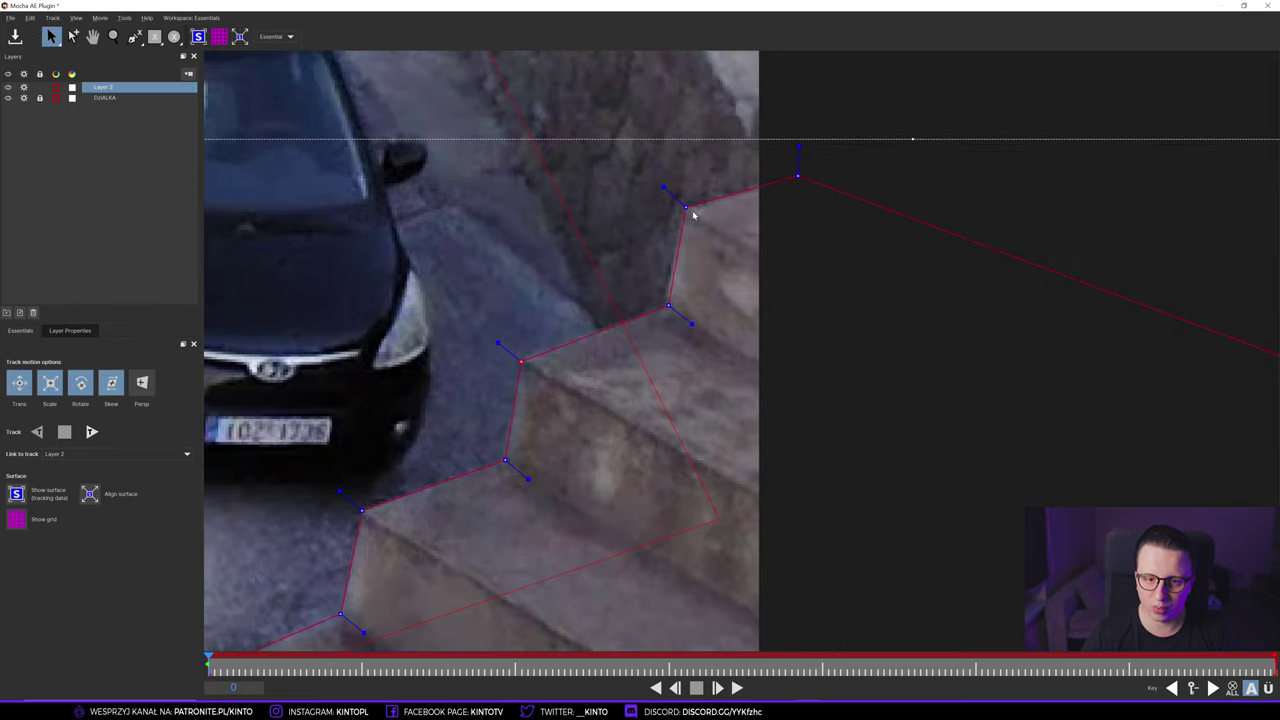
drag(677, 302, 662, 305)
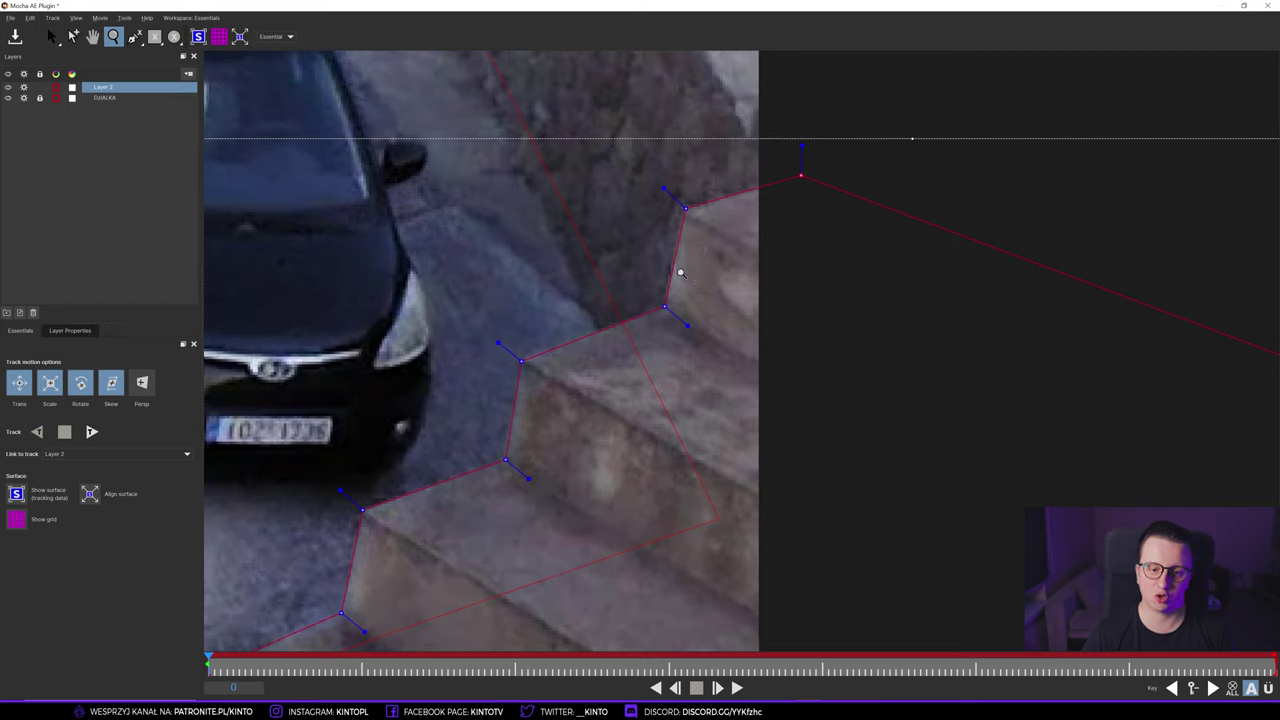
key(z)
drag(800, 175, 687, 340)
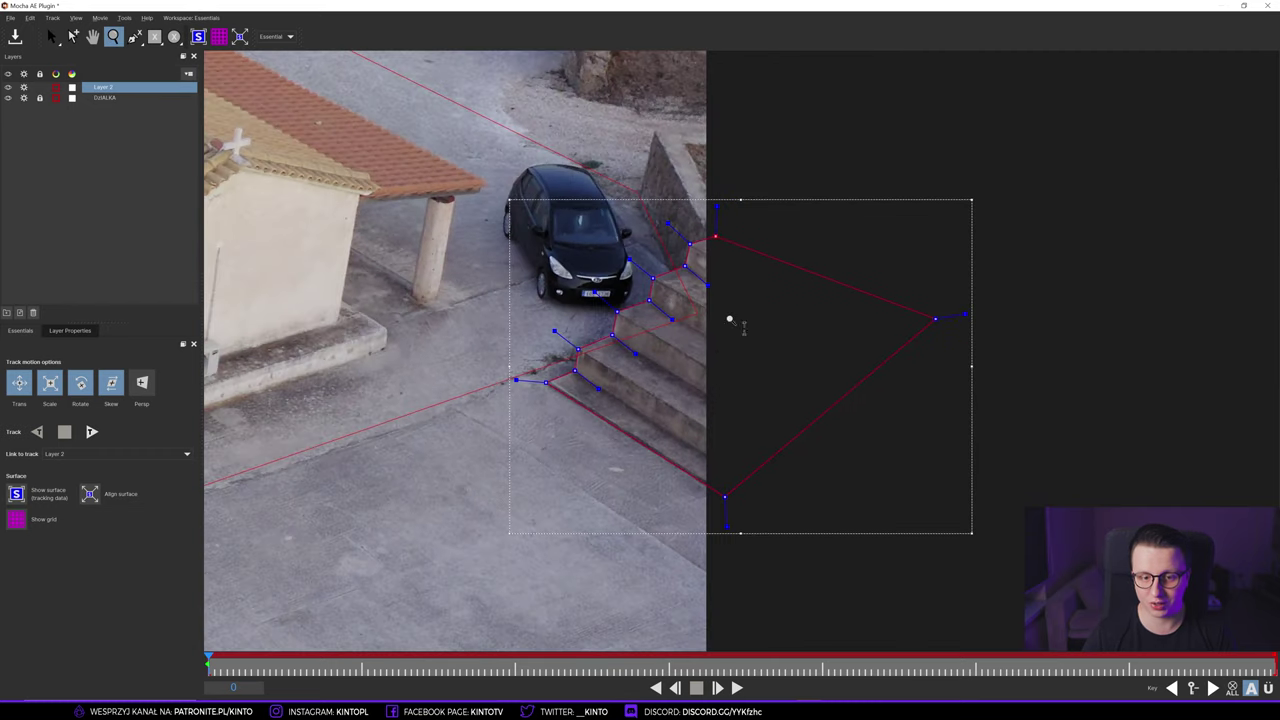
- Track Layer 2's shape forward through the clip and zoom into the stairs
key(s)
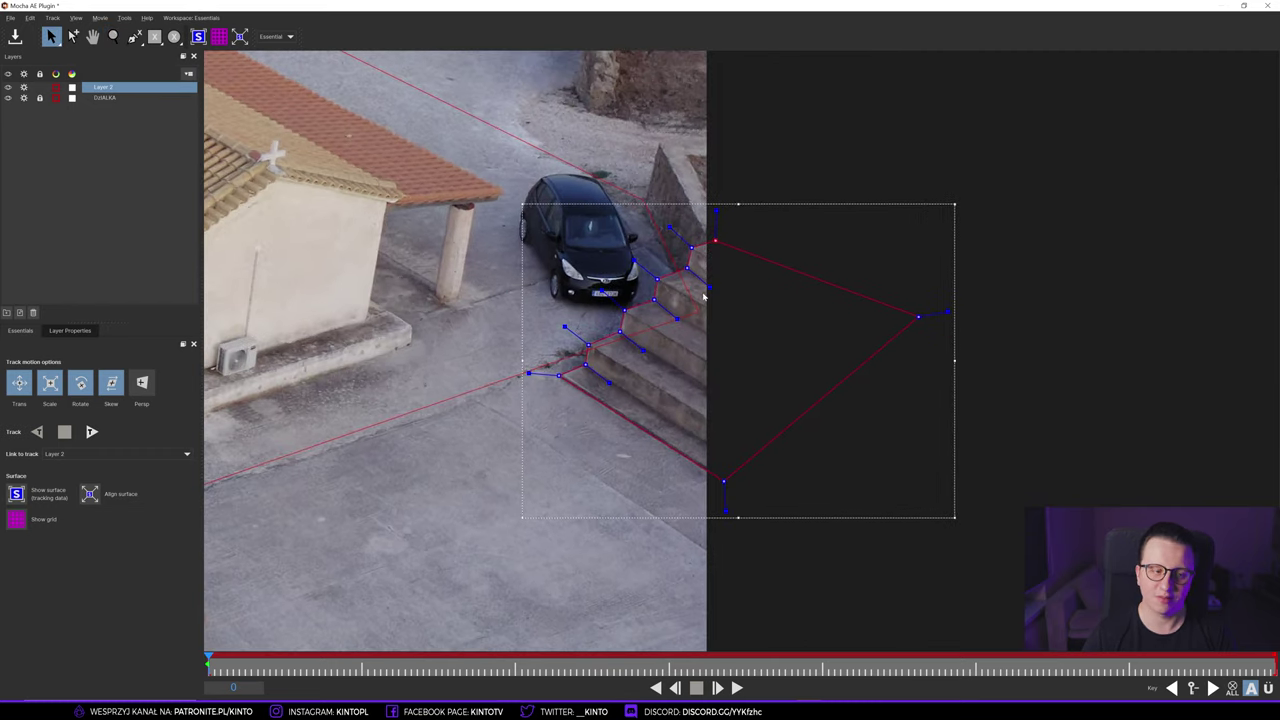
click(91, 431)
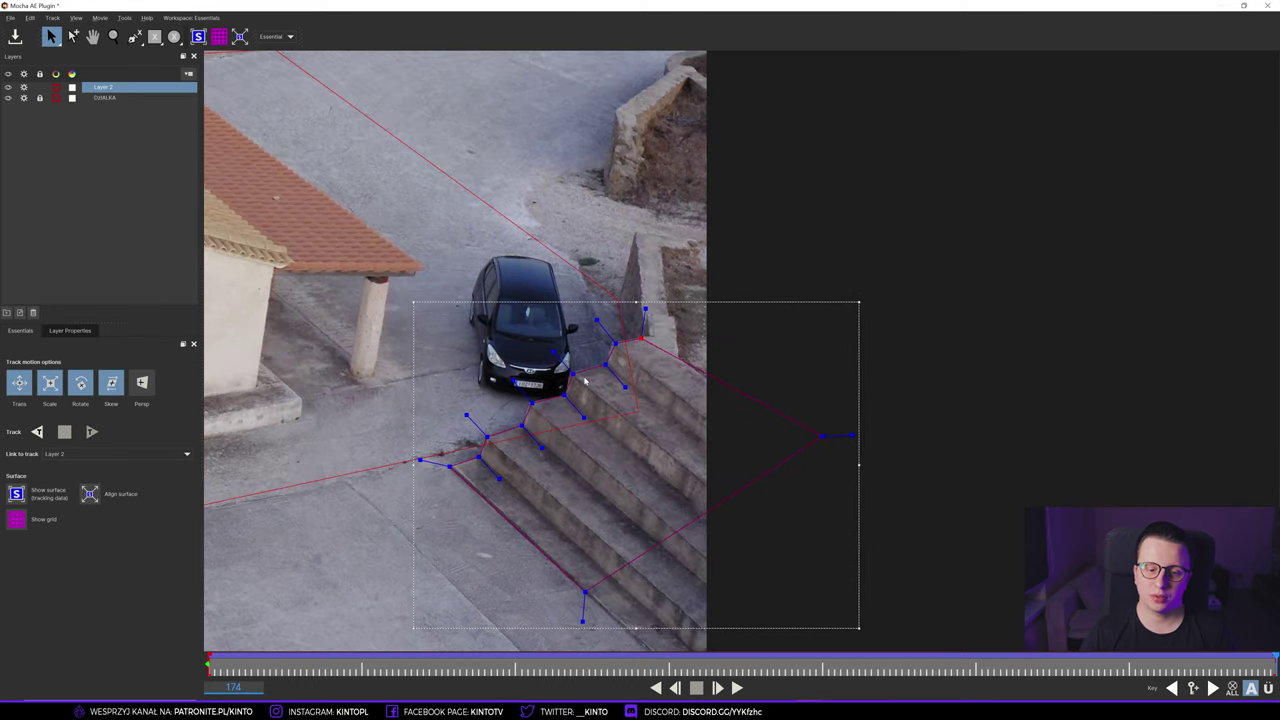
key(z)
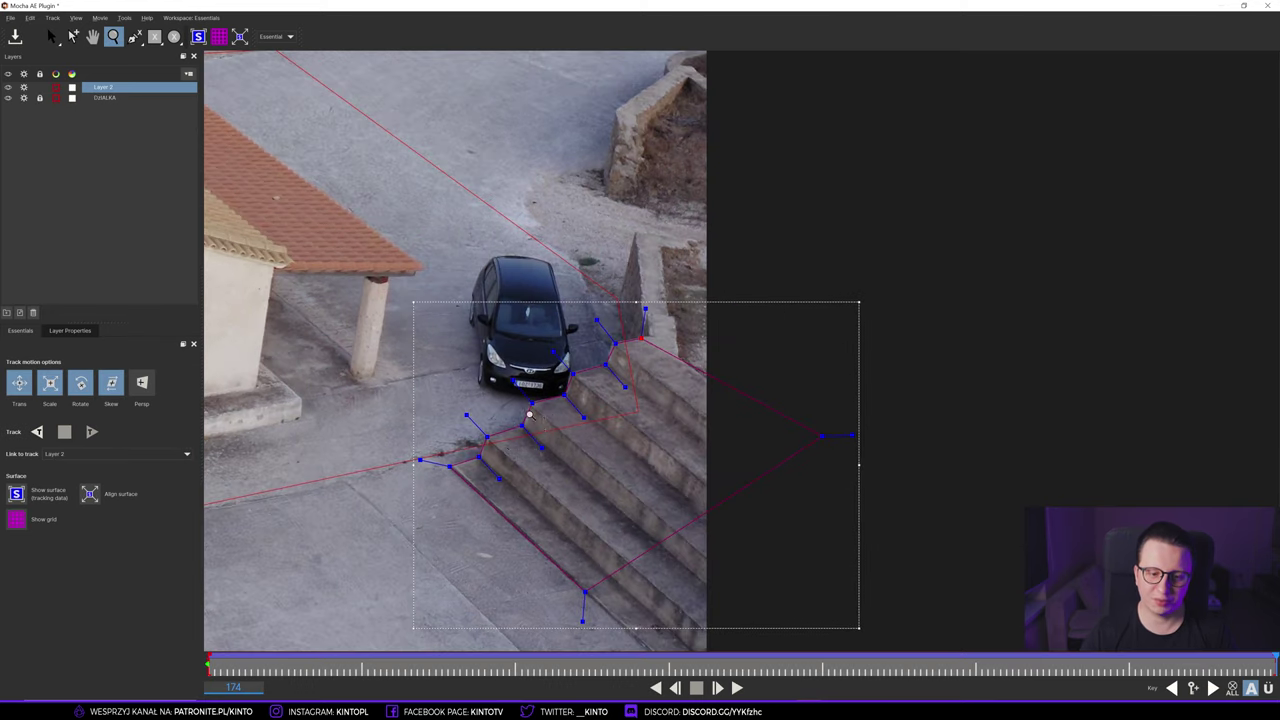
scroll(533, 409, up, 1)
scroll(533, 408, up, 1)
scroll(532, 405, up, 2)
scroll(531, 402, up, 2)
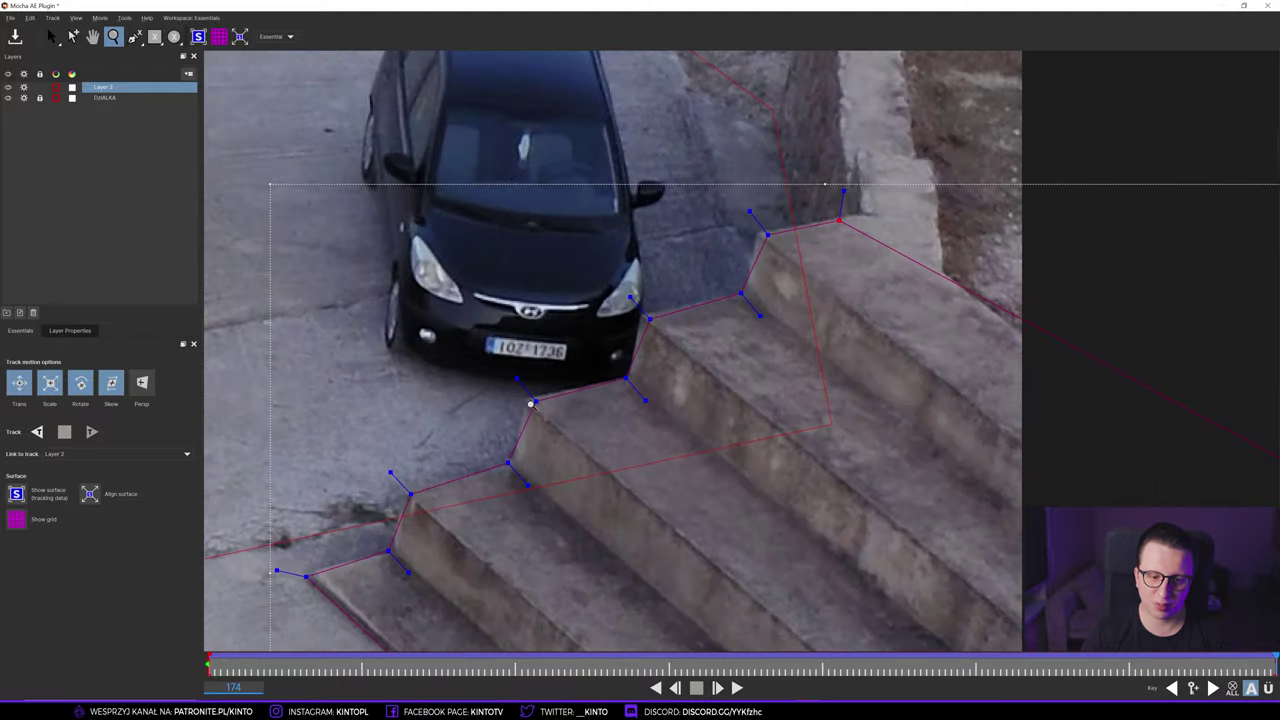
scroll(531, 402, up, 2)
- Refit Layer 2's points near the car bumper, headlight, stair corner and upper right
key(s)
drag(536, 409, 518, 404)
drag(695, 366, 704, 366)
drag(745, 259, 733, 249)
drag(843, 260, 760, 285)
drag(799, 182, 783, 178)
drag(930, 155, 967, 143)
- Nudge the step corner and lower-left points so the outline sits on the step edges
scroll(1049, 293, up, 5)
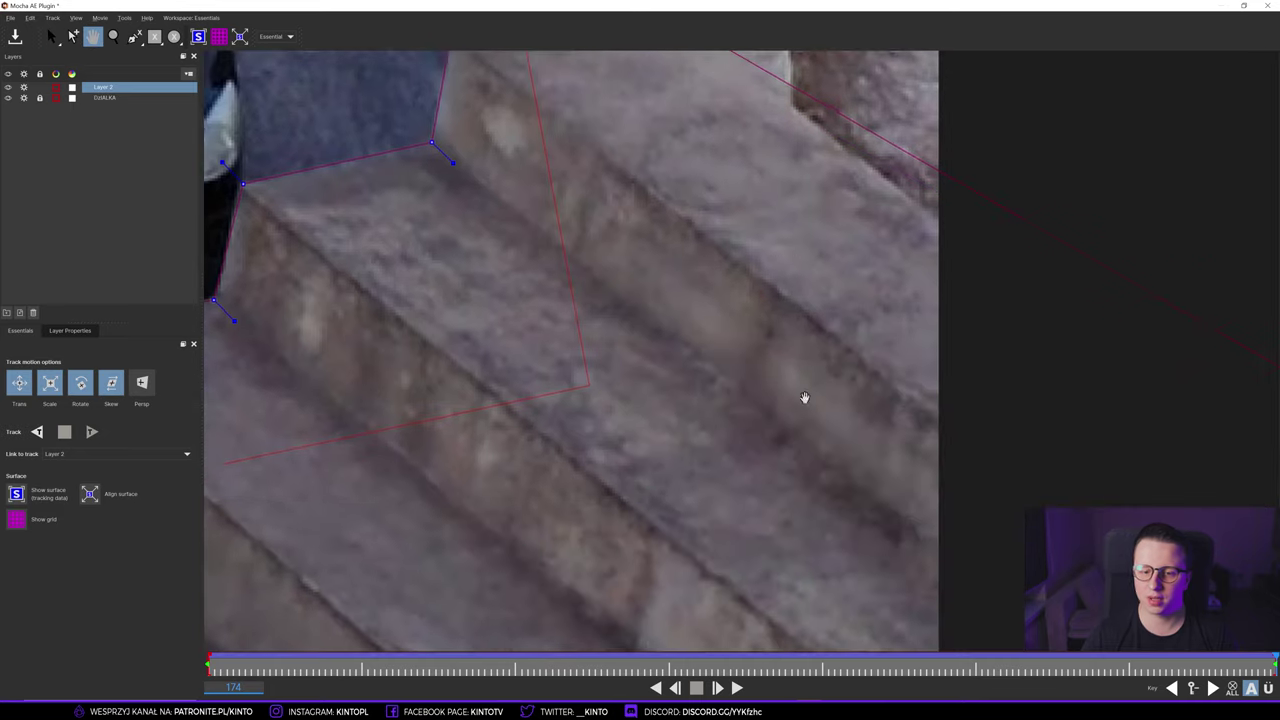
scroll(697, 337, down, 5)
scroll(406, 337, up, 3)
scroll(627, 262, up, 2)
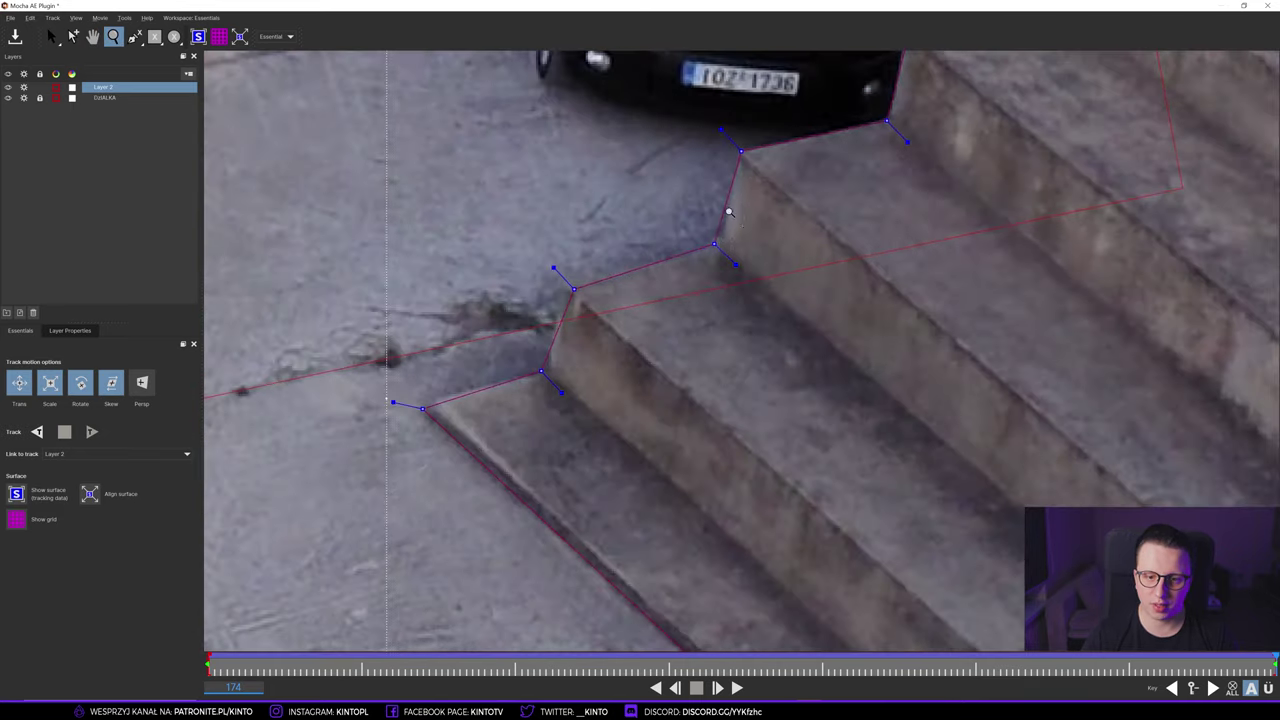
click(718, 250)
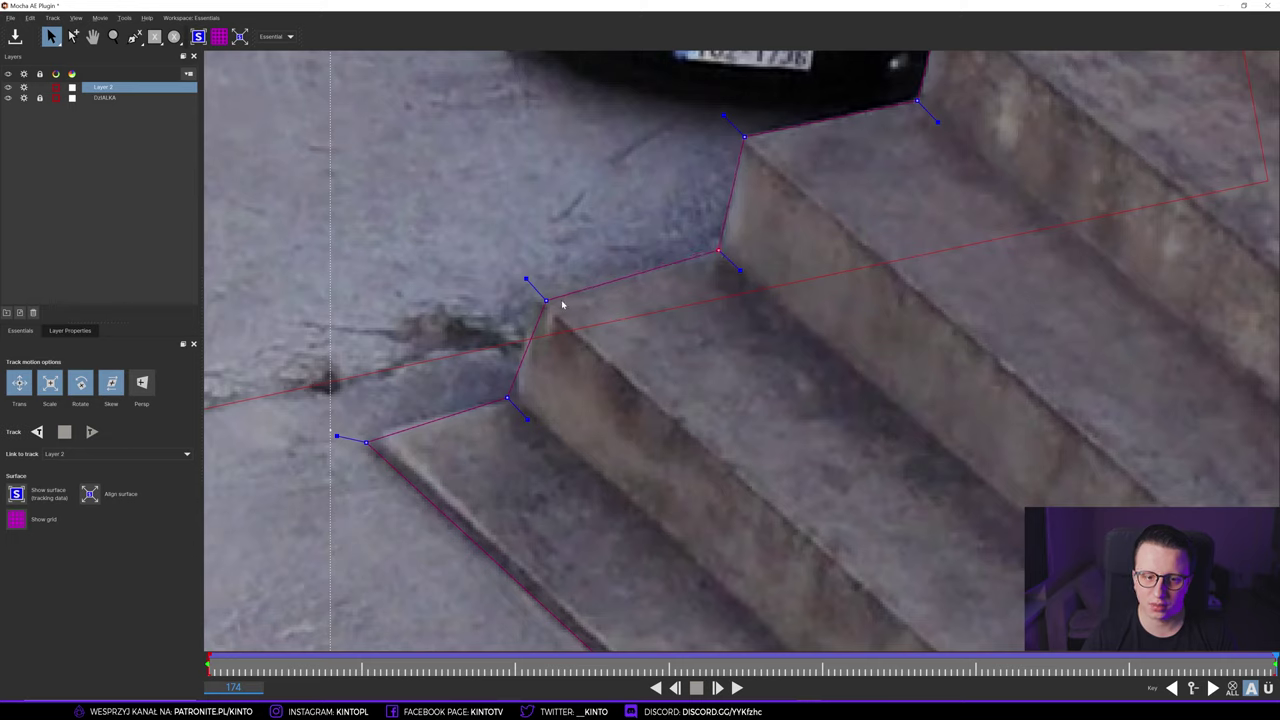
drag(547, 302, 533, 296)
drag(507, 400, 515, 397)
drag(362, 443, 360, 436)
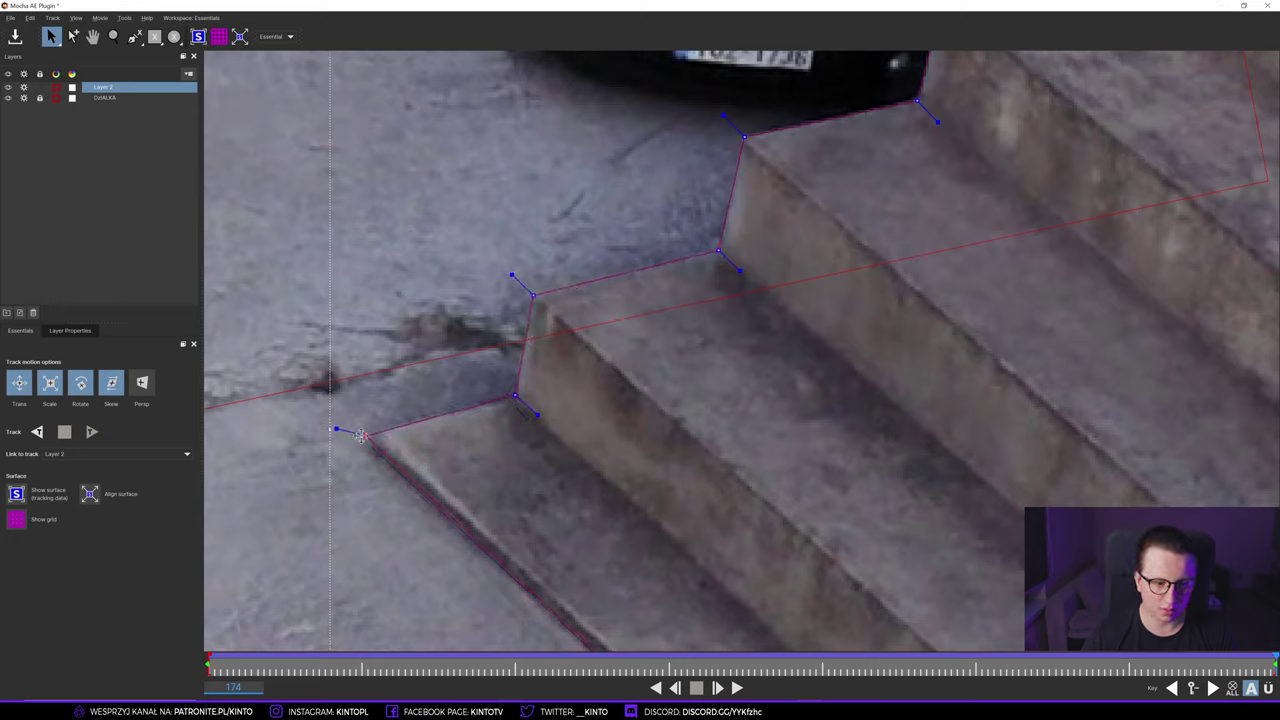
key(x)
mouse_move(663, 356)
mouse_down()
mouse_move(737, 451)
mouse_move(628, 334)
mouse_move(800, 520)
mouse_move(684, 376)
mouse_move(717, 469)
mouse_up()
key(z)
drag(685, 293, 673, 396)
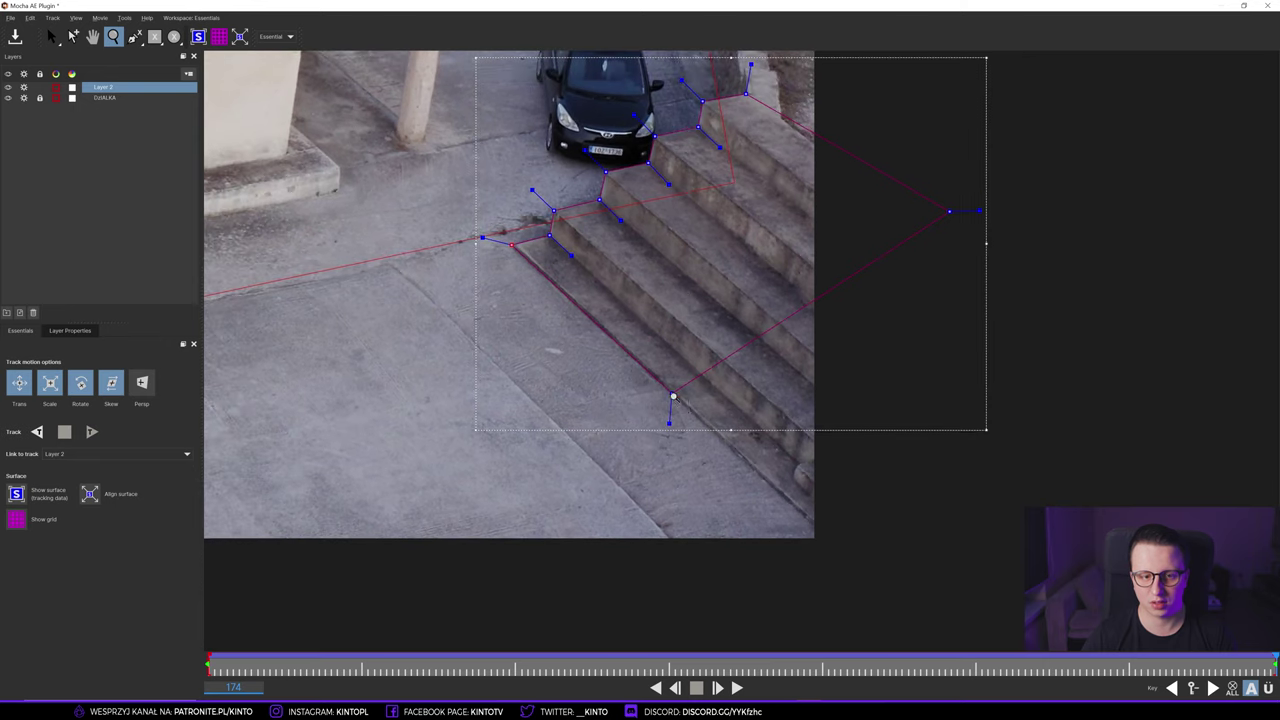
- Scrub back through the footage to confirm the stairs outline follows the steps
key(s)
scroll(691, 251, up, 2)
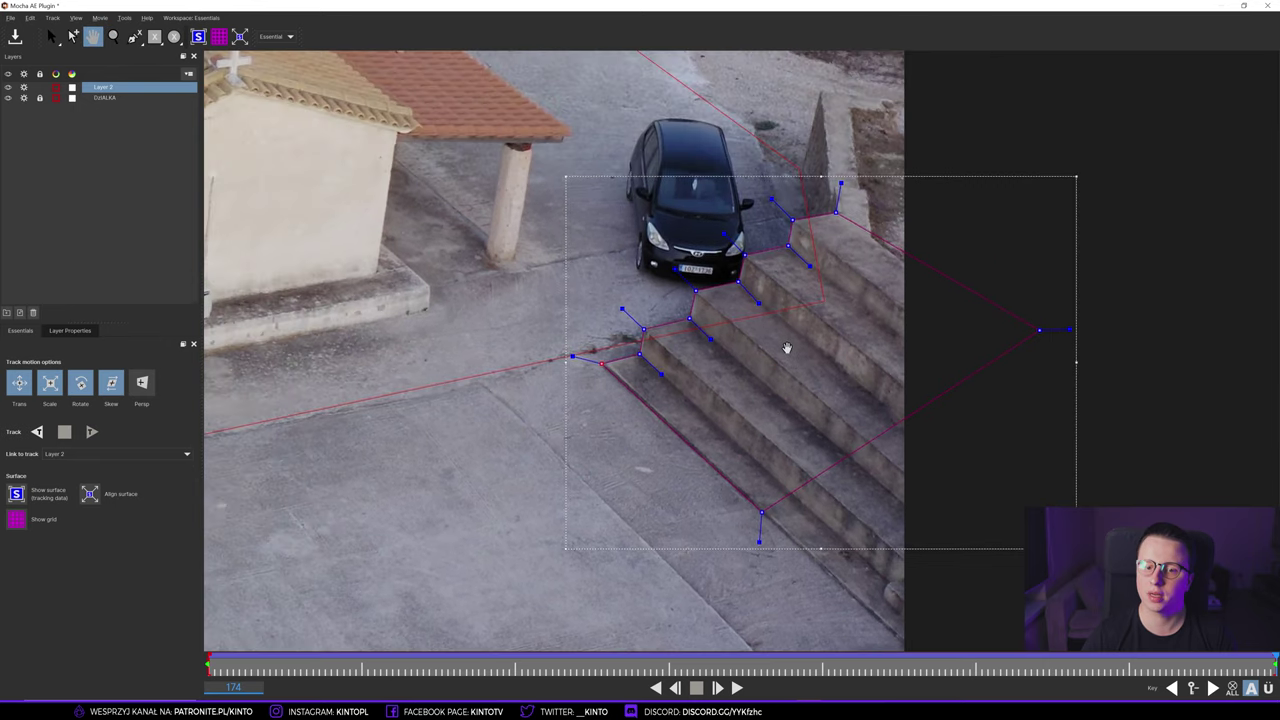
drag(691, 251, 857, 305)
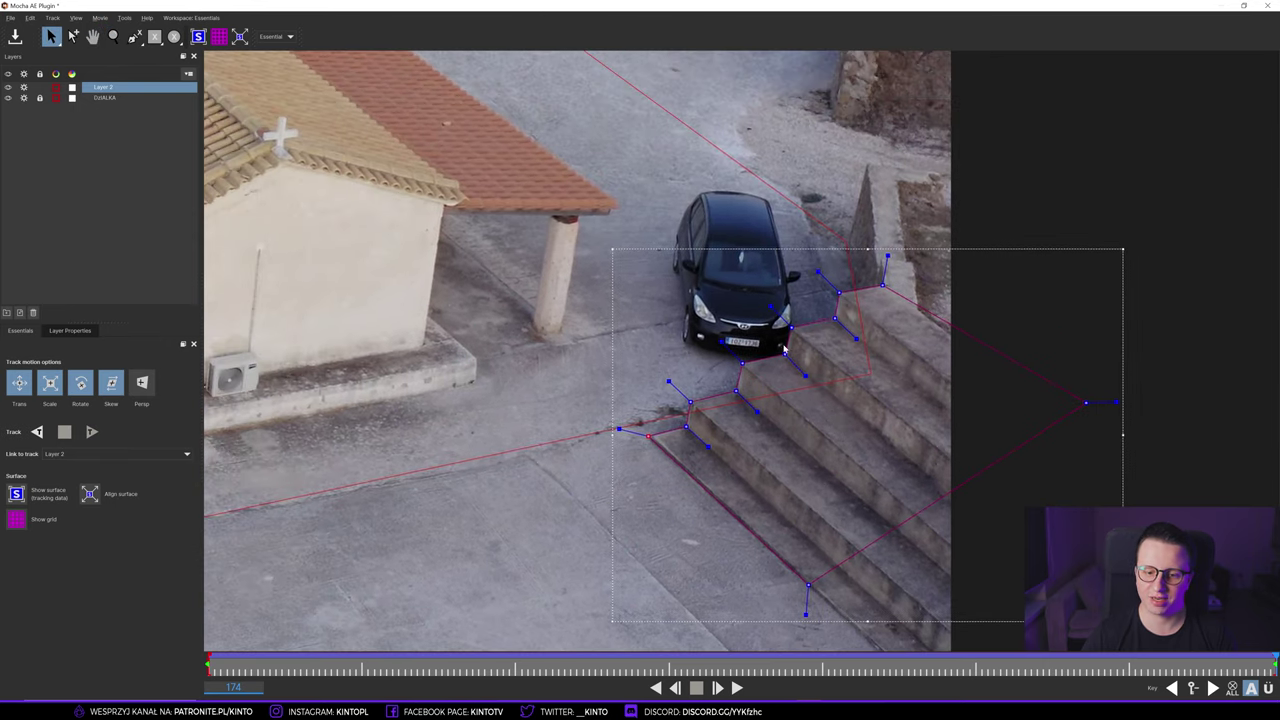
drag(1242, 654, 600, 660)
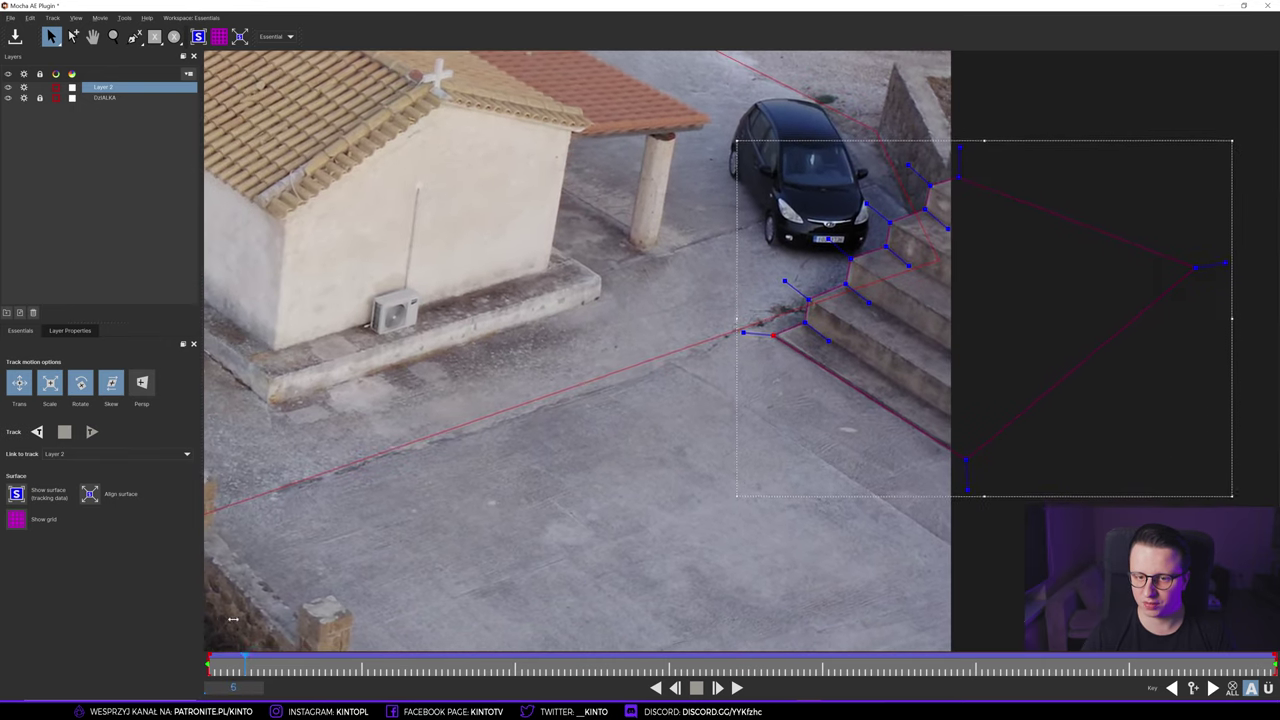
mouse_move(656, 625)
mouse_down()
mouse_move(433, 597)
mouse_move(750, 592)
mouse_move(253, 212)
mouse_up()
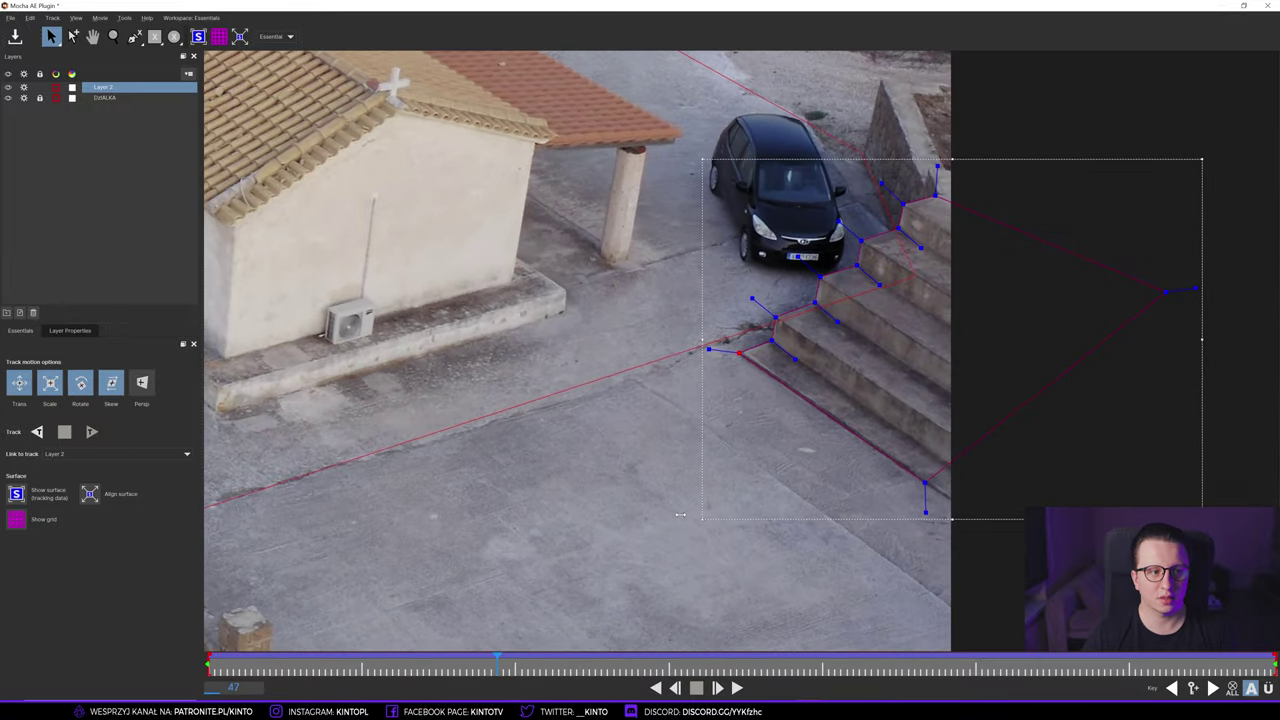
- Rename Layer 2 to SCHODY
double_click(103, 87)
text(scY)
key(Return)
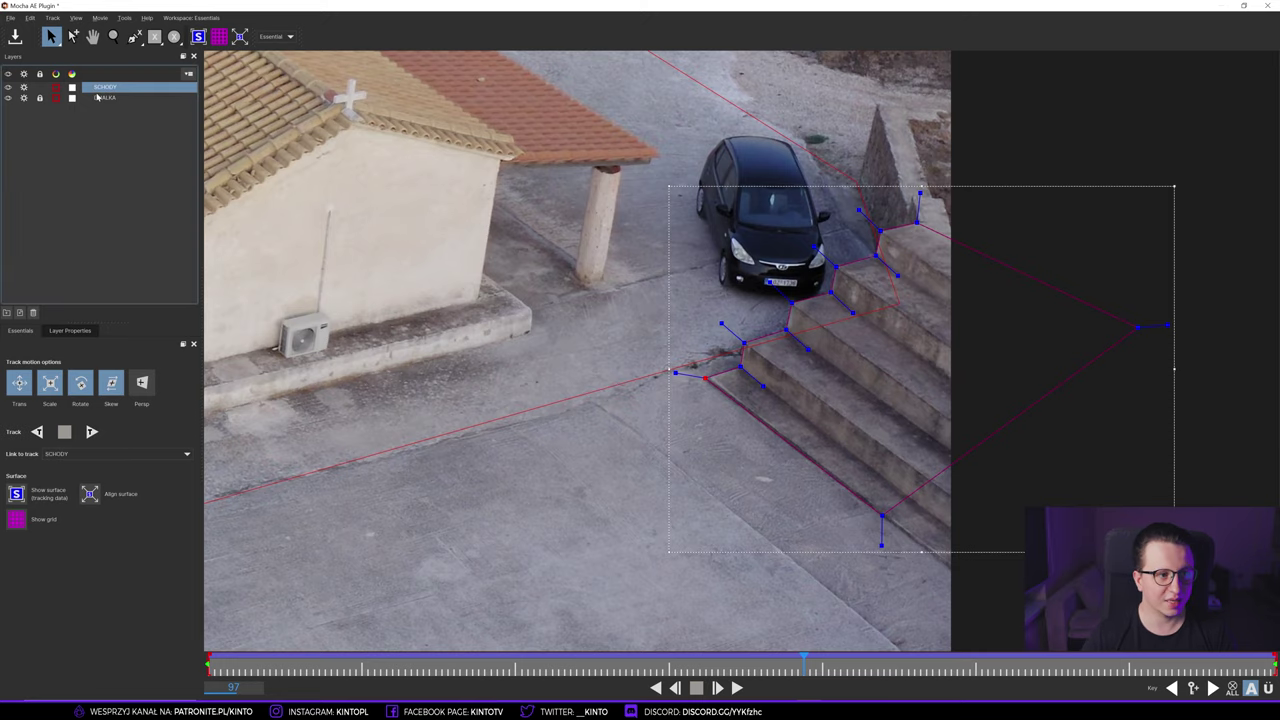
click(419, 200)
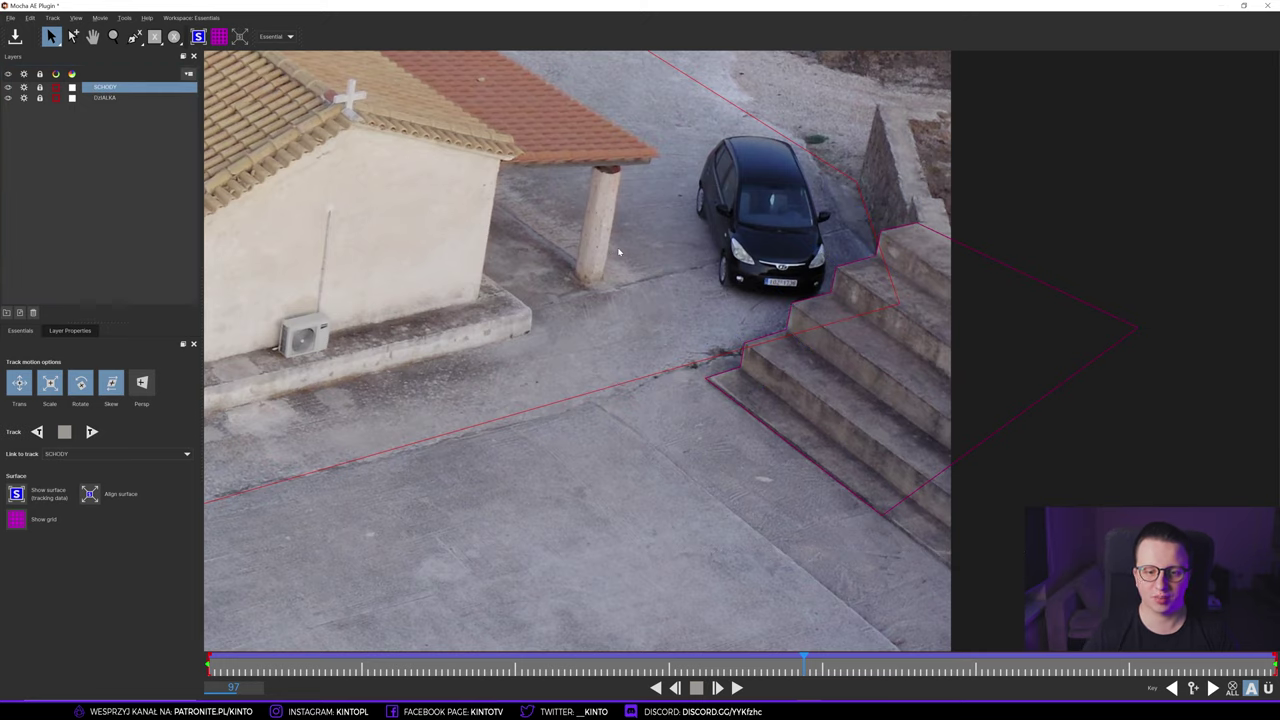
- Zoom and pan the viewer to frame the wall on the chapel's left side
key(z)
drag(730, 323, 693, 325)
key(s)
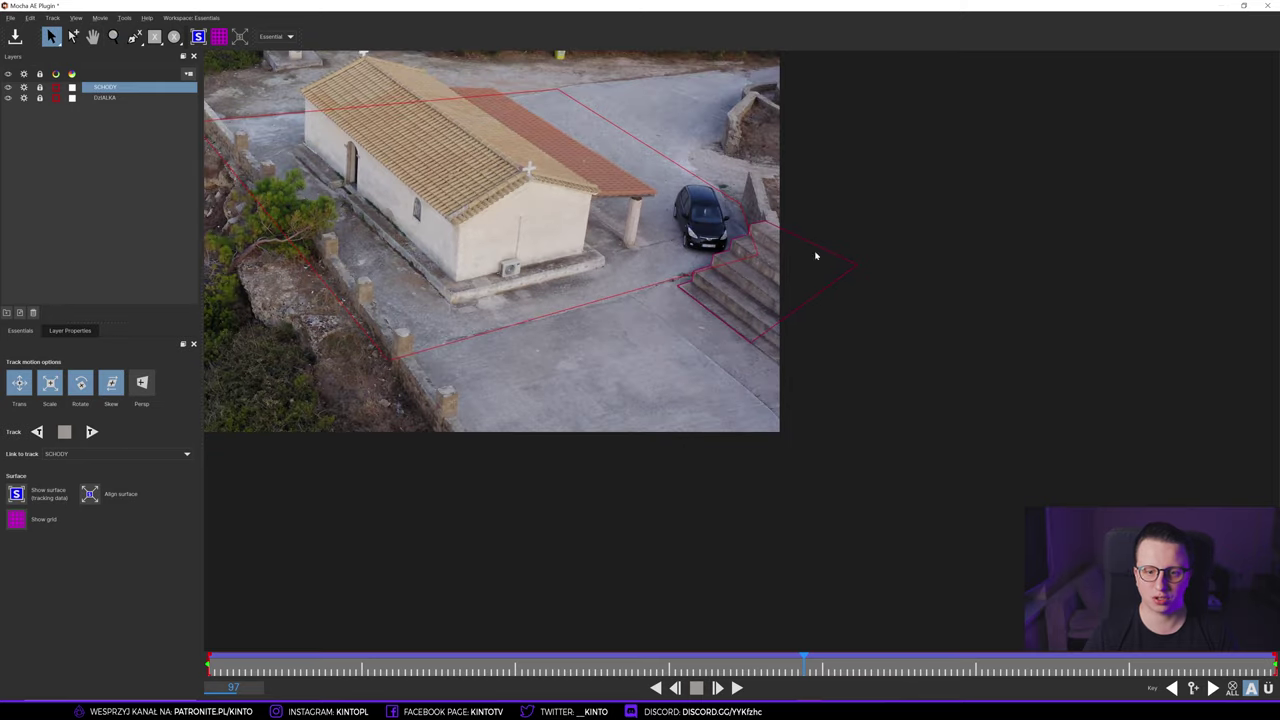
drag(715, 155, 858, 260)
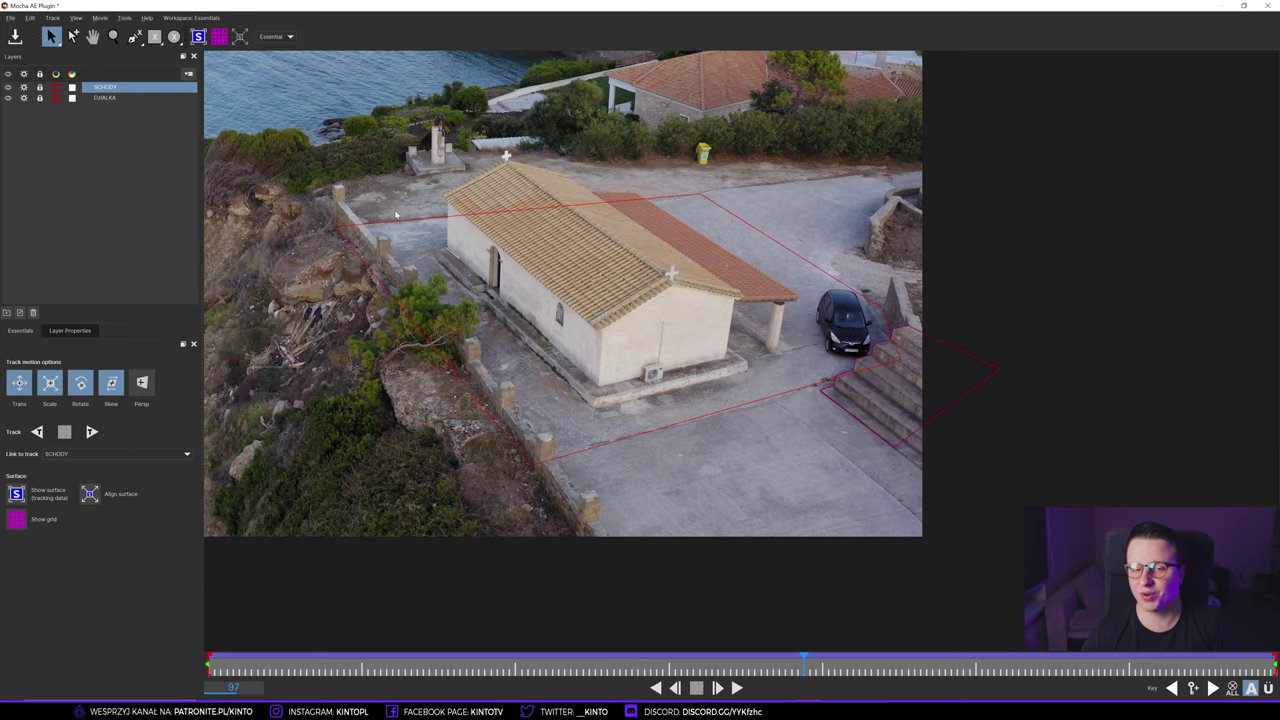
key(z)
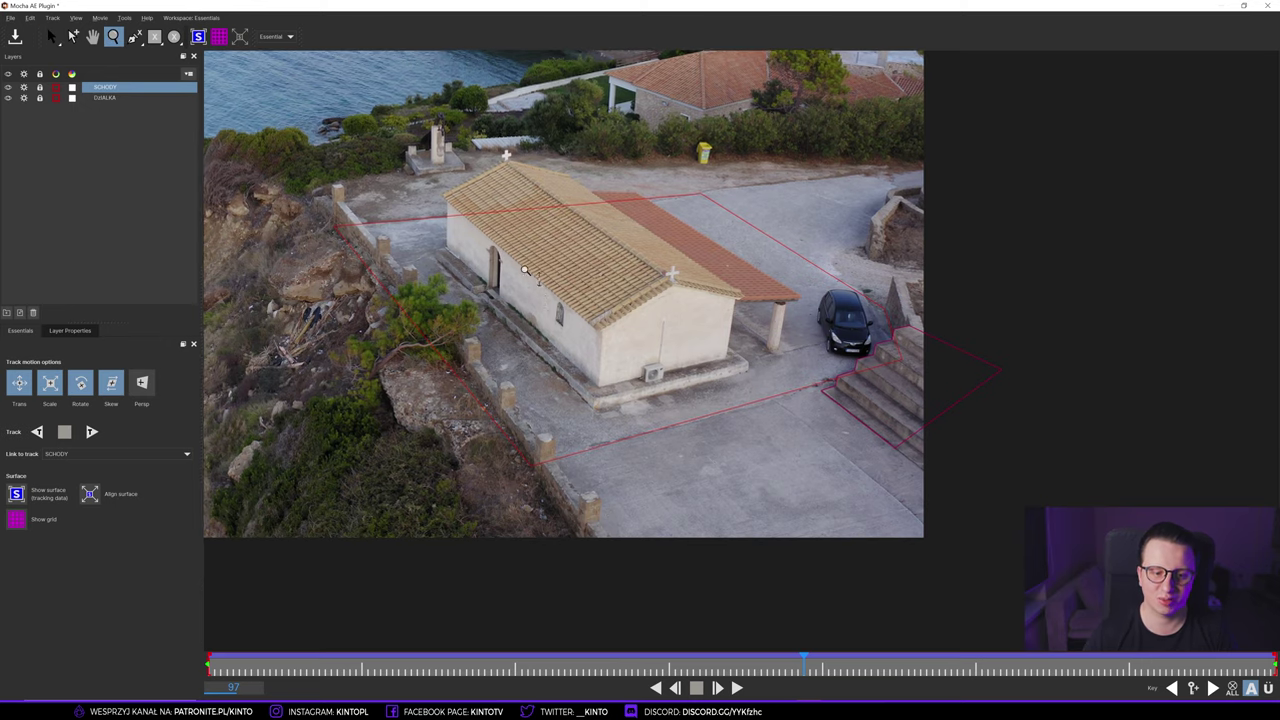
drag(545, 243, 538, 184)
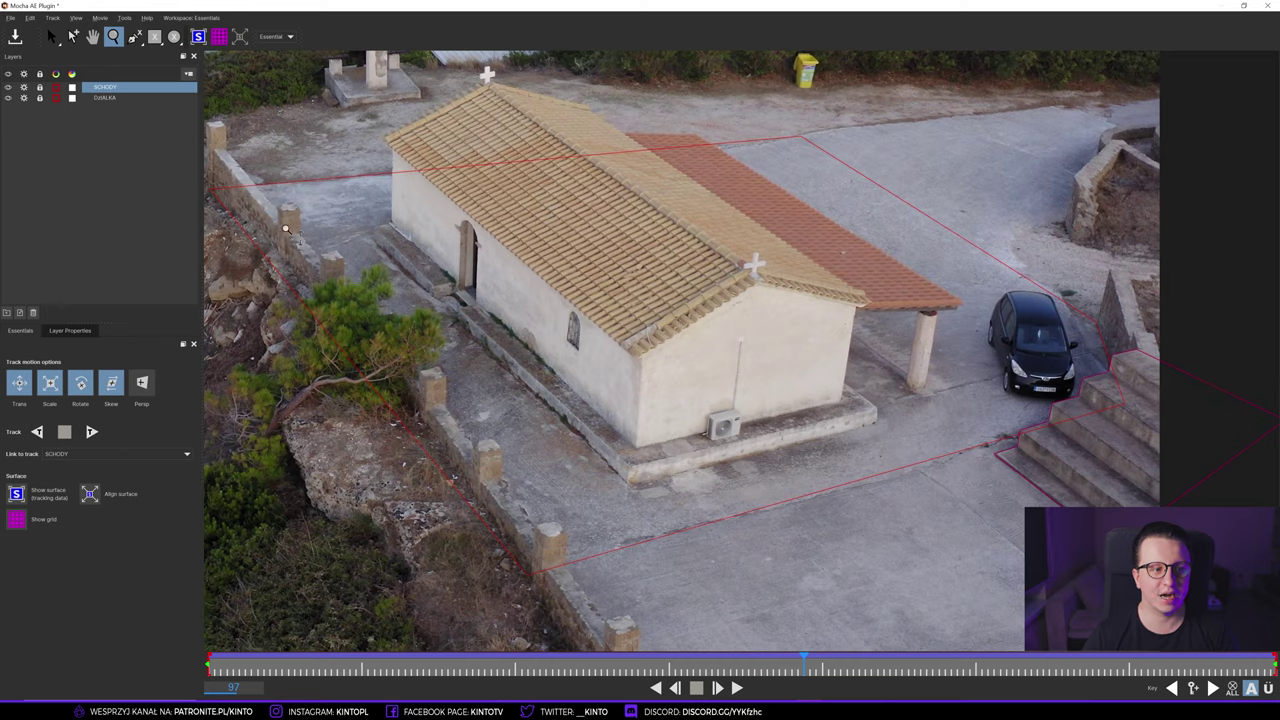
key(x)
drag(447, 197, 499, 257)
key(s)
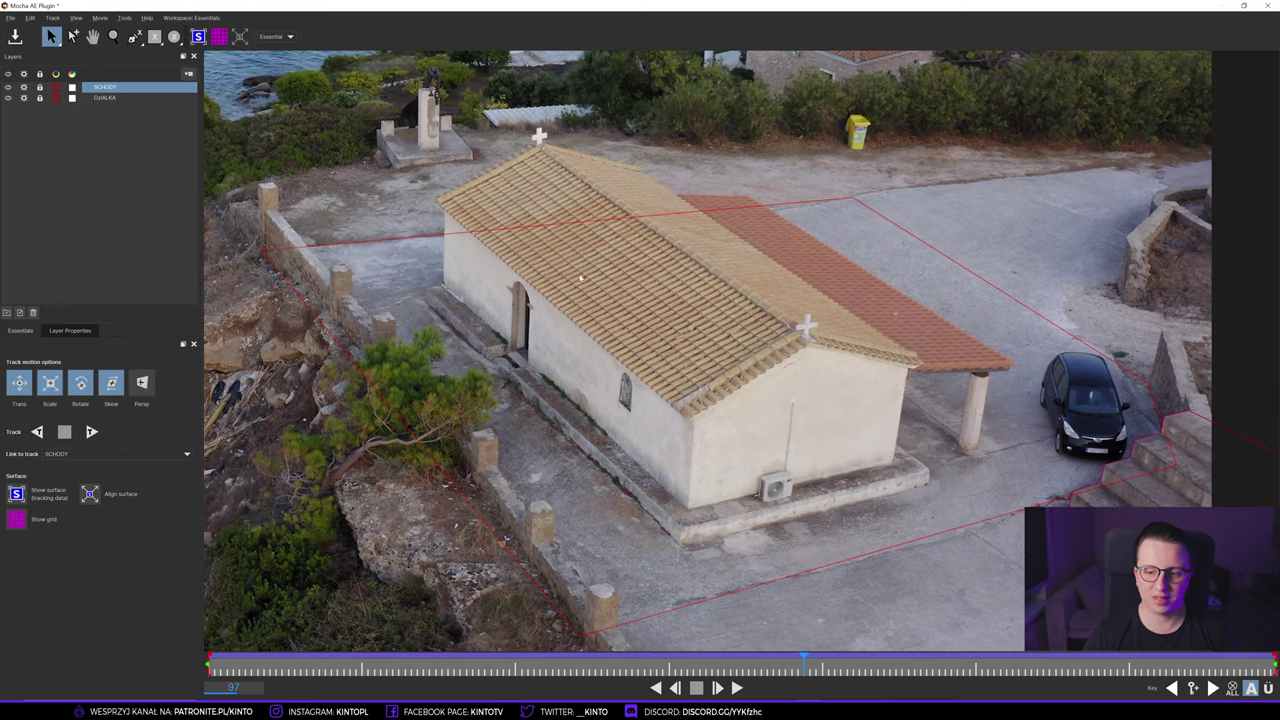
key(x)
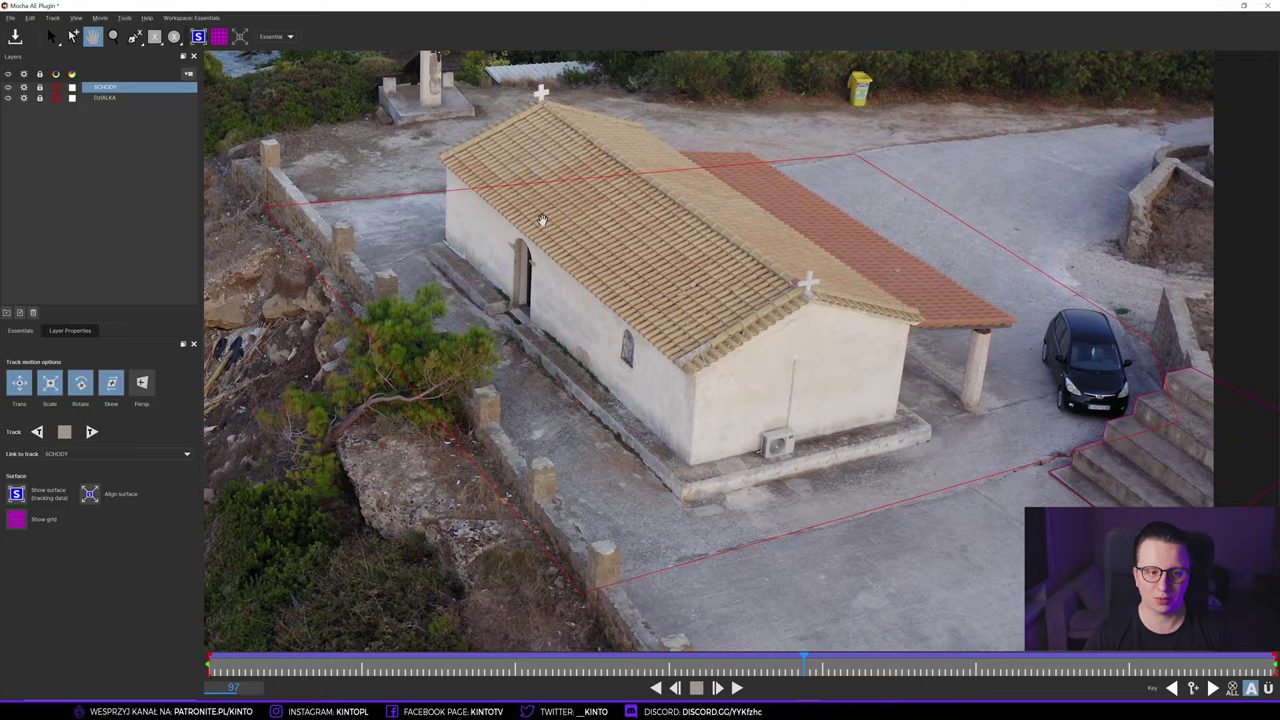
drag(503, 228, 597, 320)
- Zoom in closely on the wall beside the chapel's left side
key(s)
key(z)
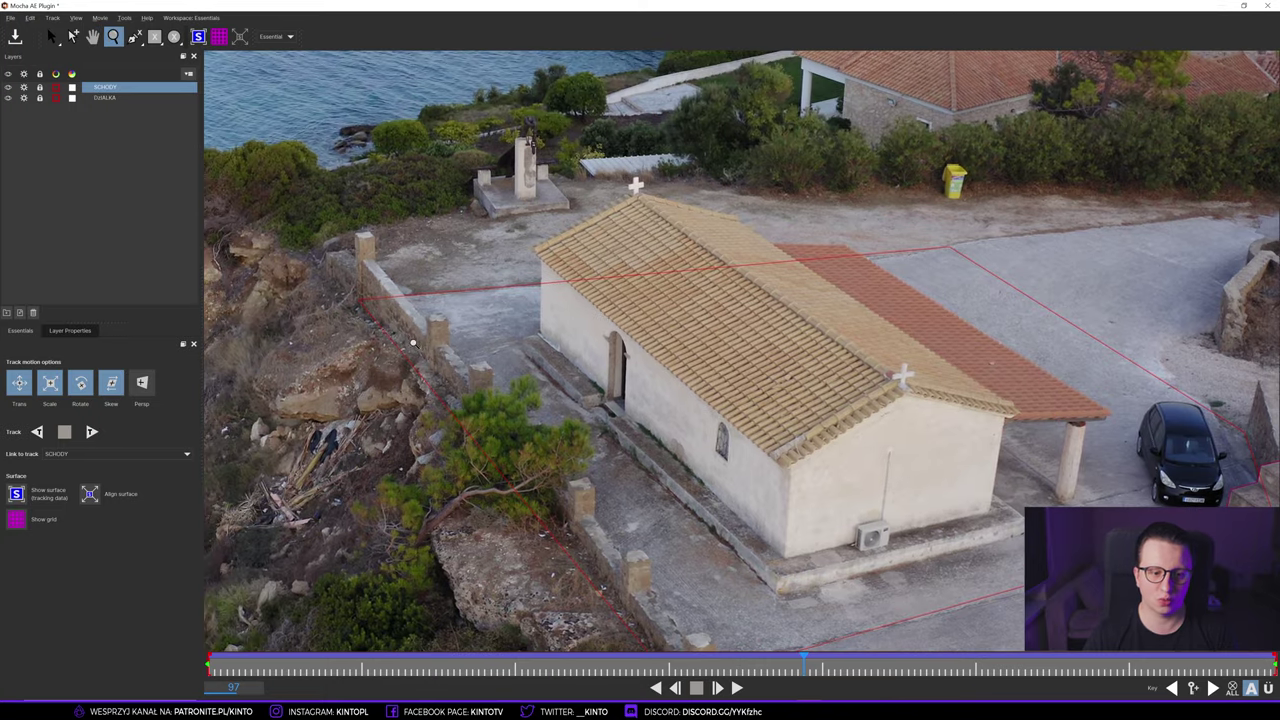
click(399, 226)
click(409, 211)
click(409, 211)
key(s)
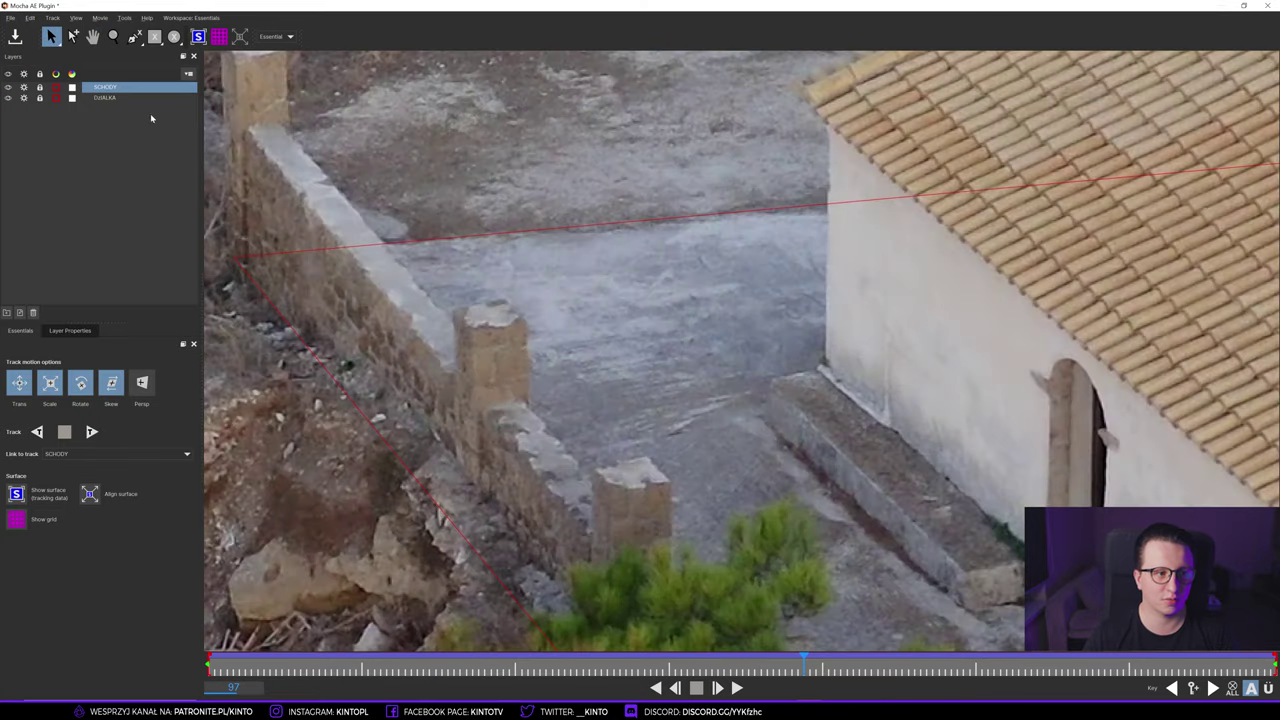
- Draw a new six-point X-Spline shape closed around the stone pillar
click(134, 36)
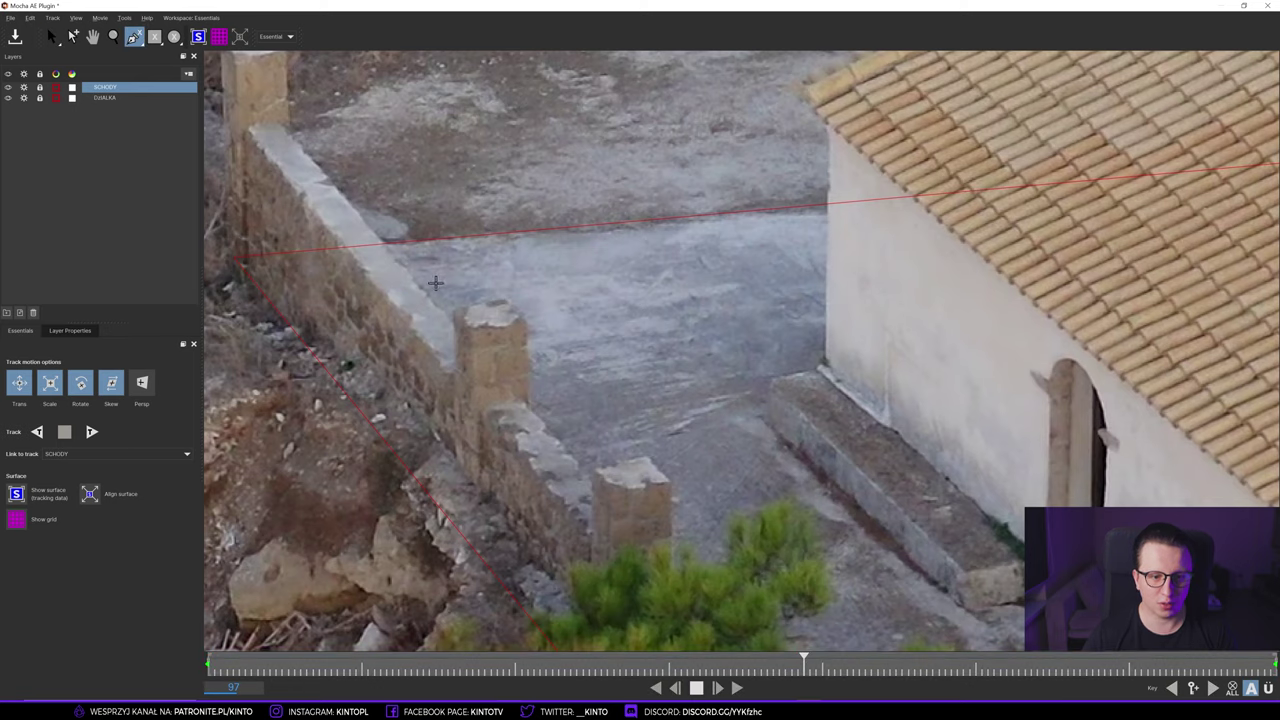
click(453, 312)
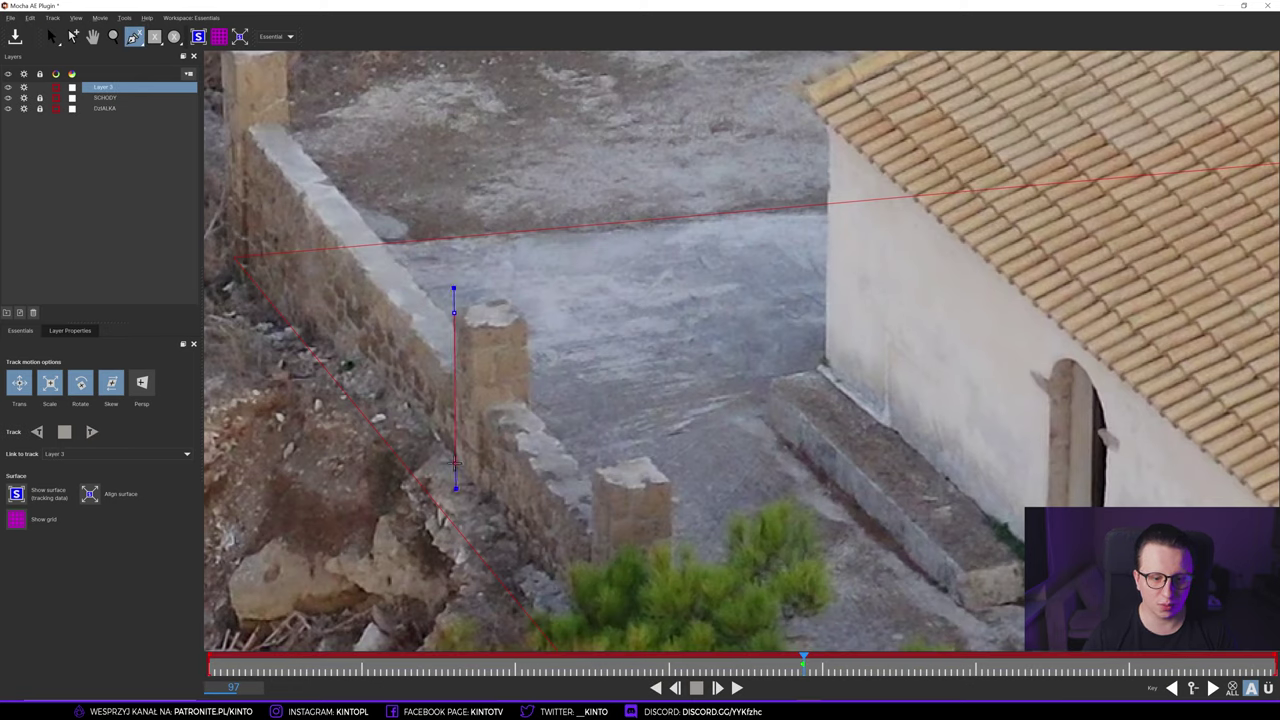
click(452, 470)
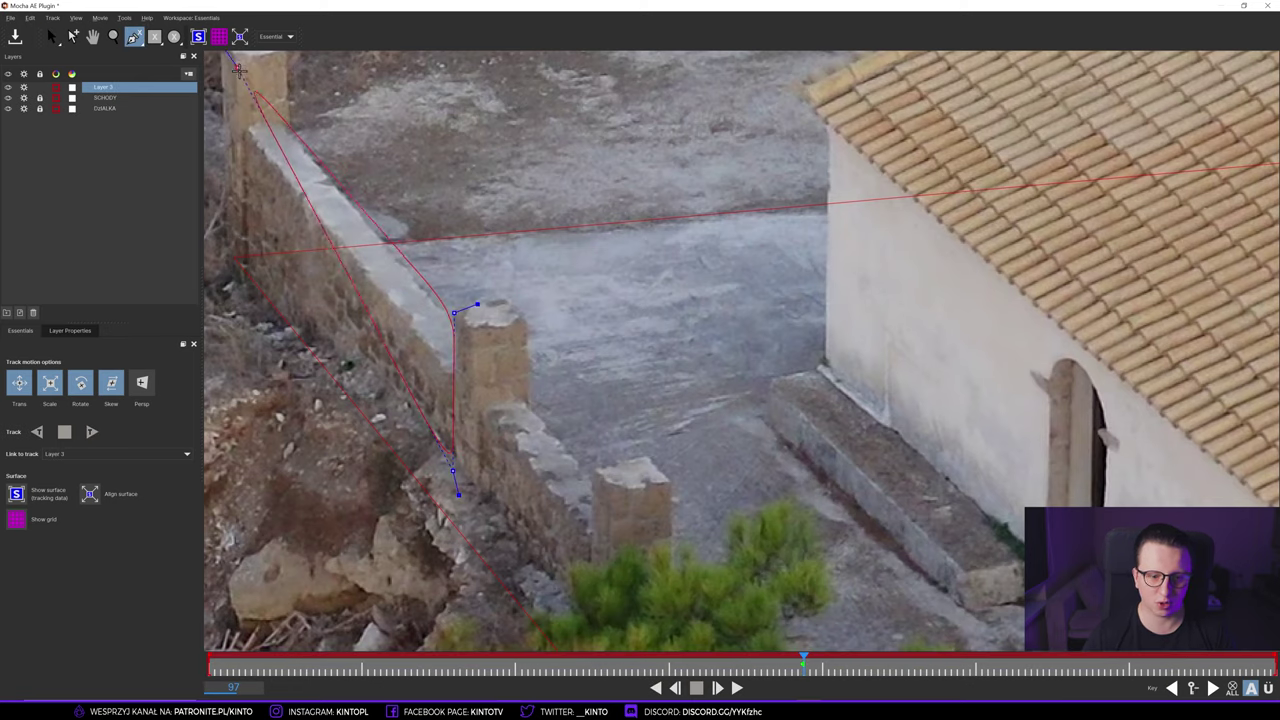
click(495, 513)
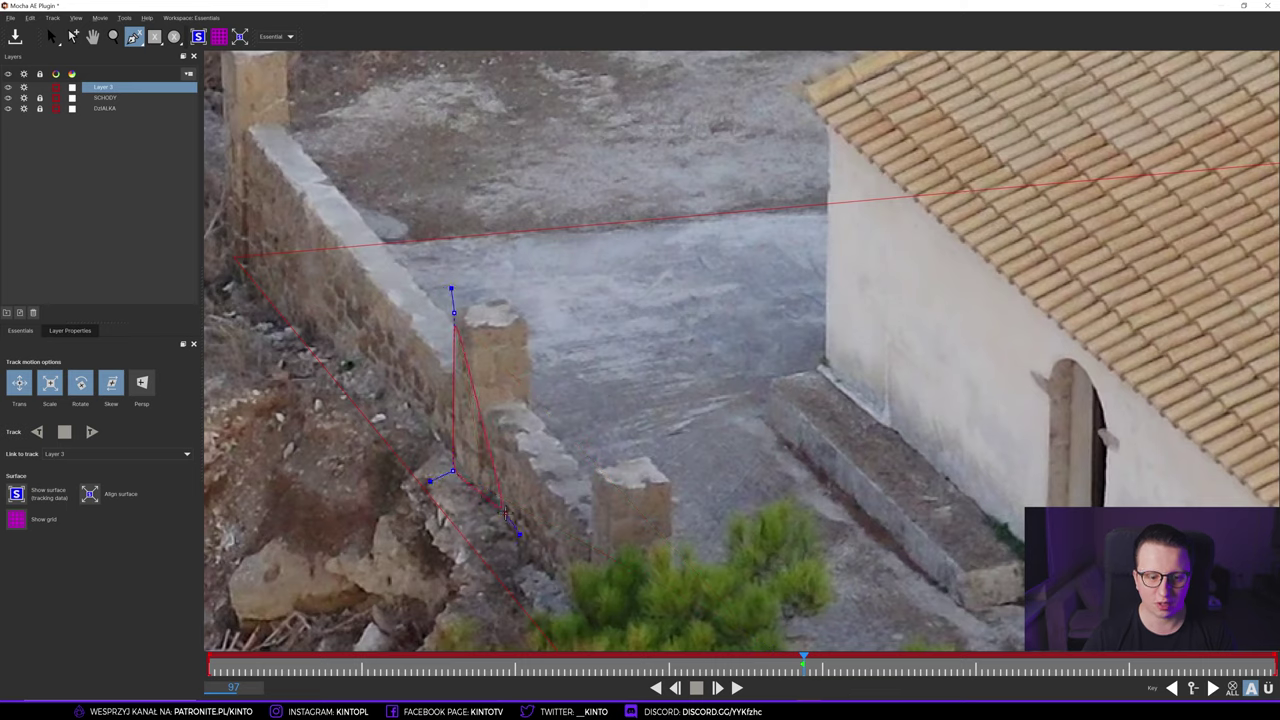
click(527, 408)
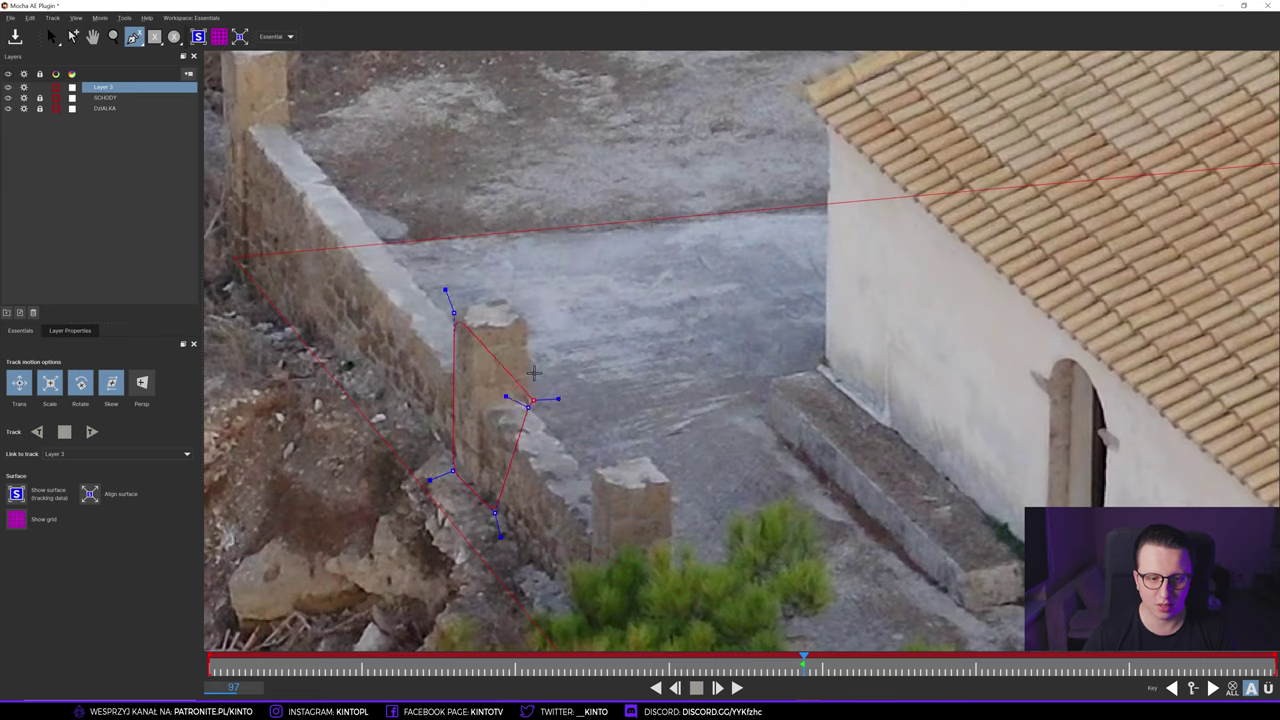
click(527, 316)
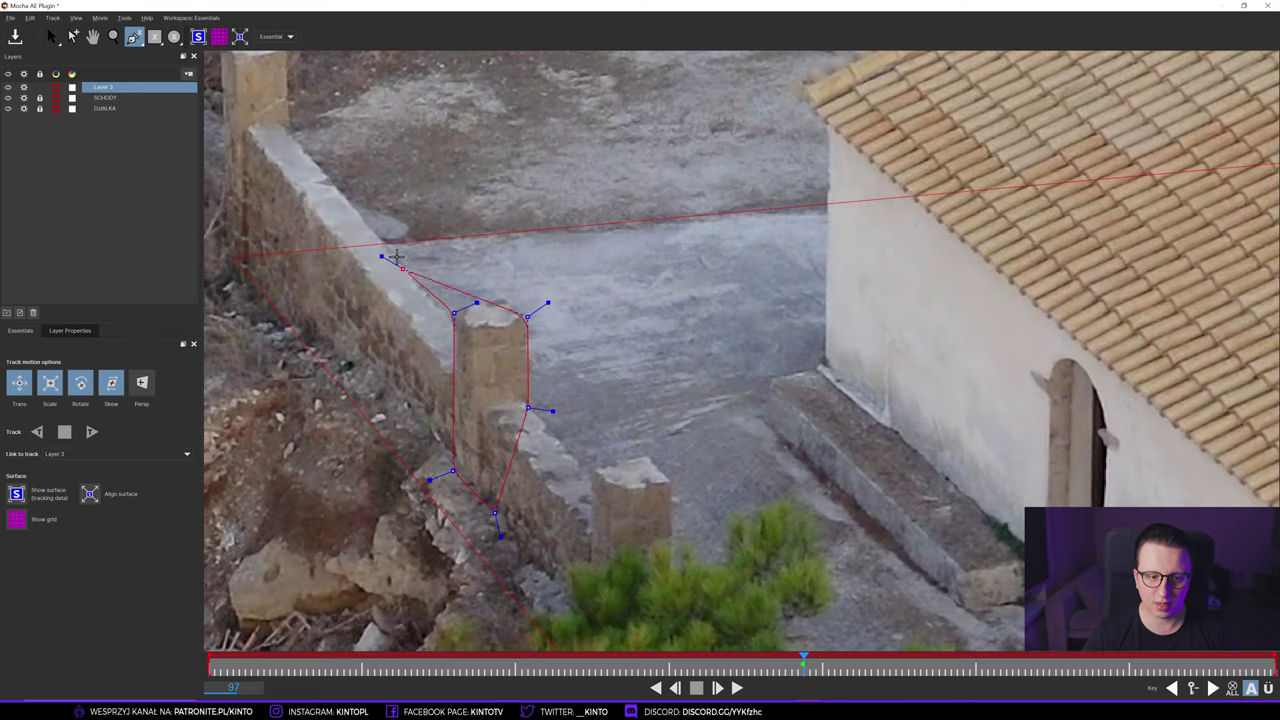
click(503, 296)
drag(454, 312, 458, 306)
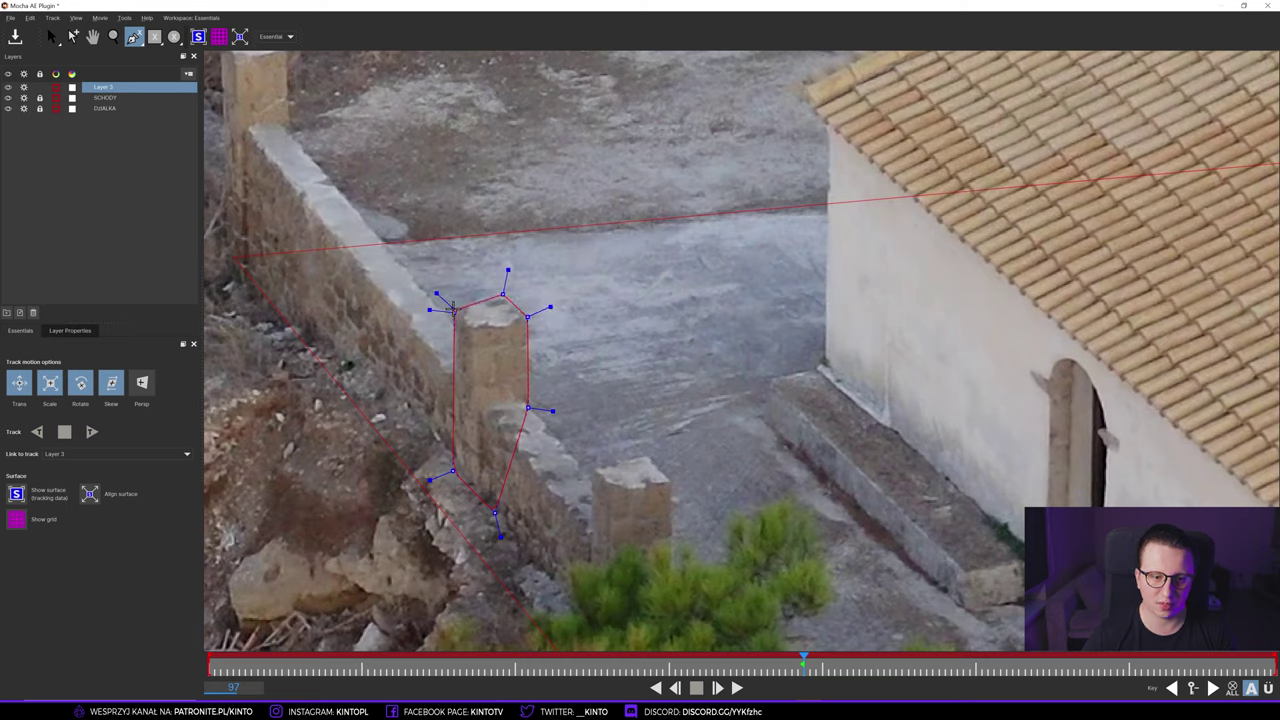
- Fine-tune the pillar outline's top and bottom points to fit the pillar
key(s)
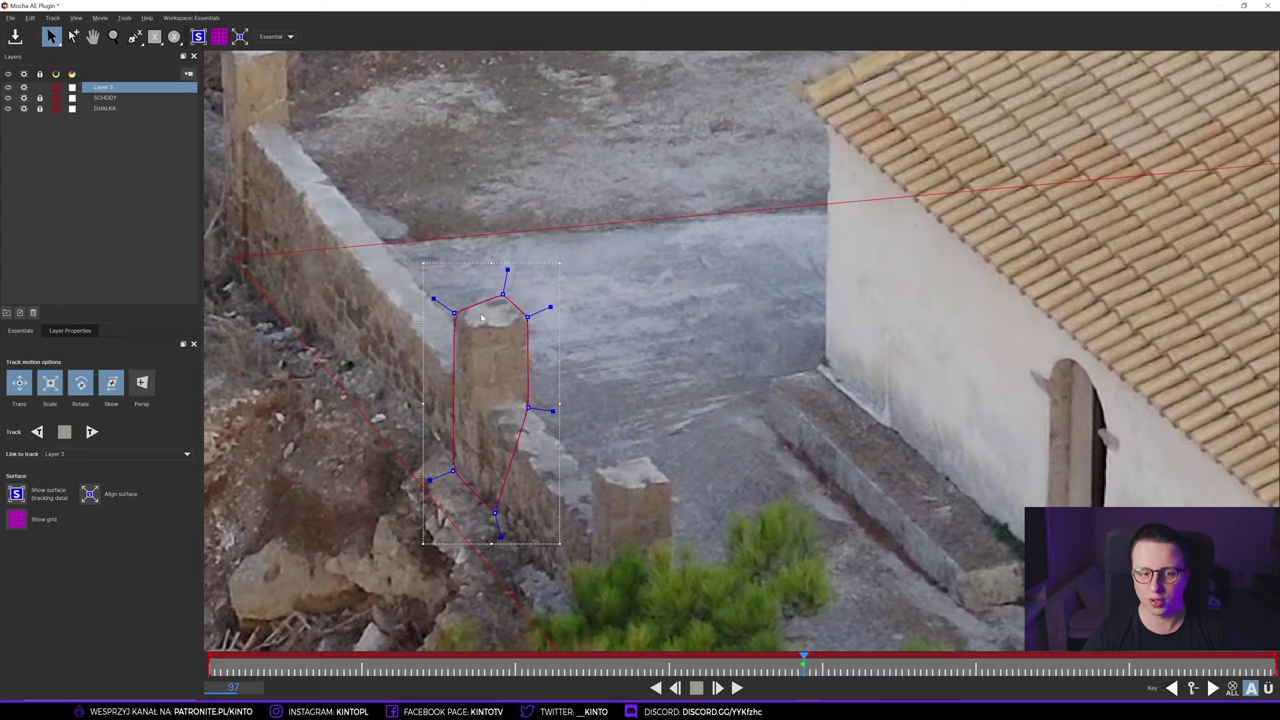
drag(507, 270, 508, 266)
drag(459, 308, 459, 306)
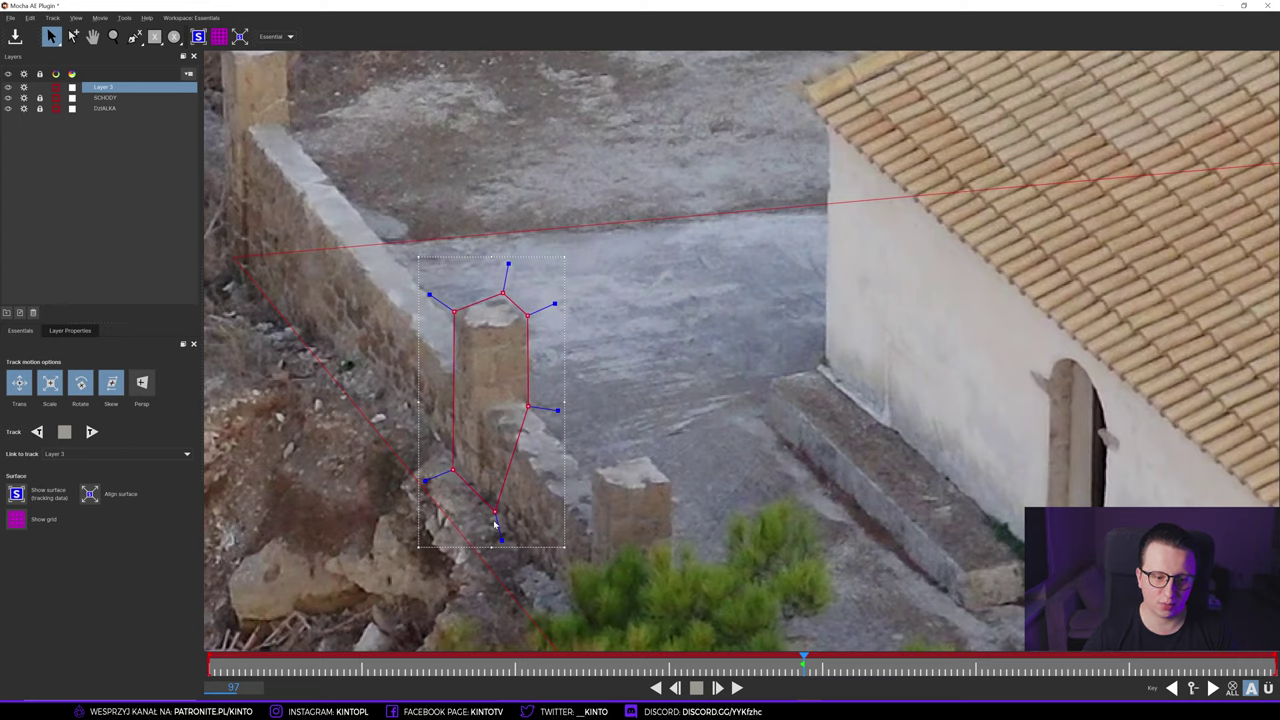
click(117, 131)
click(101, 89)
drag(496, 510, 494, 506)
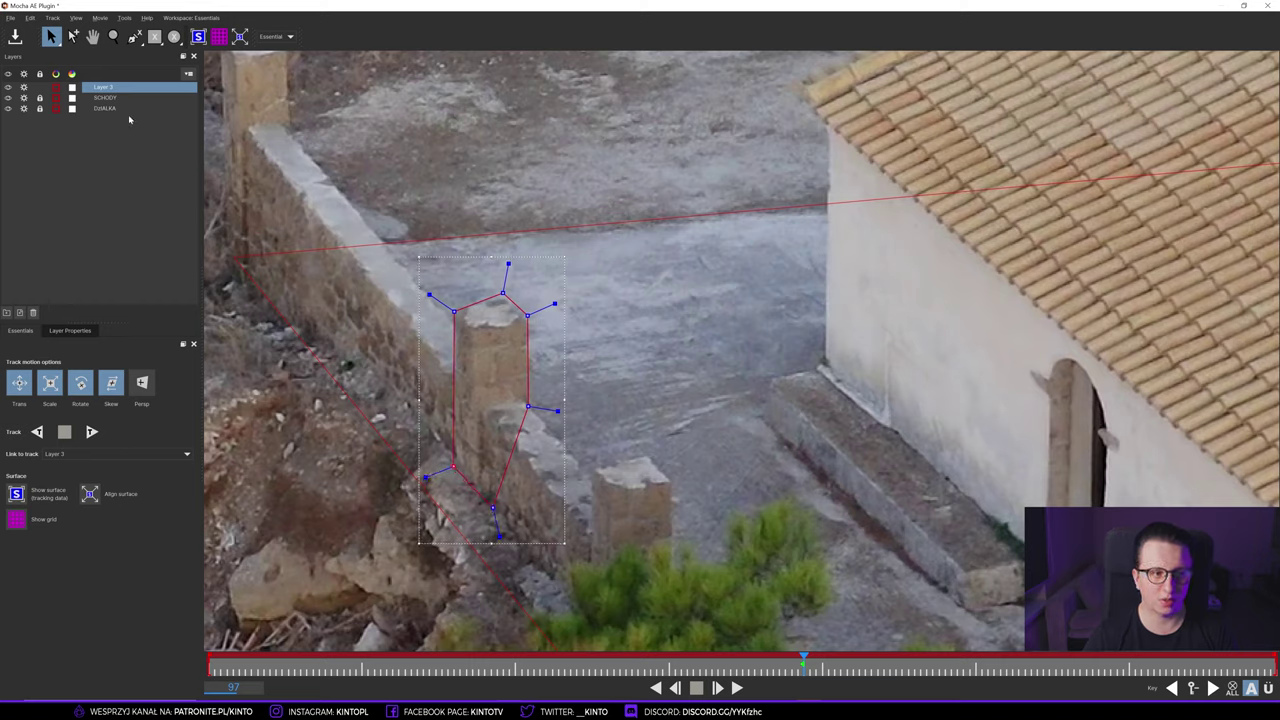
double_click(103, 87)
- Name the pillar layer MUREK and track it forward, then backward from frame 97
text(MUREK)
key(Return)
click(91, 431)
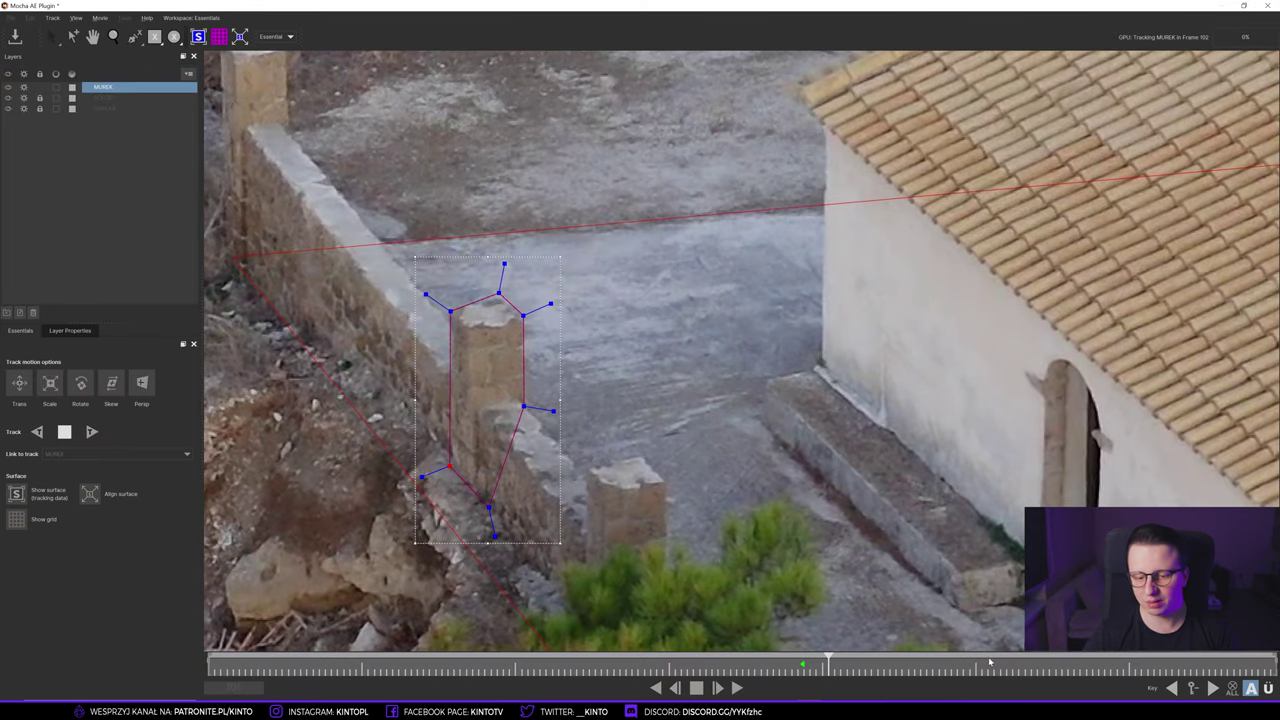
click(65, 432)
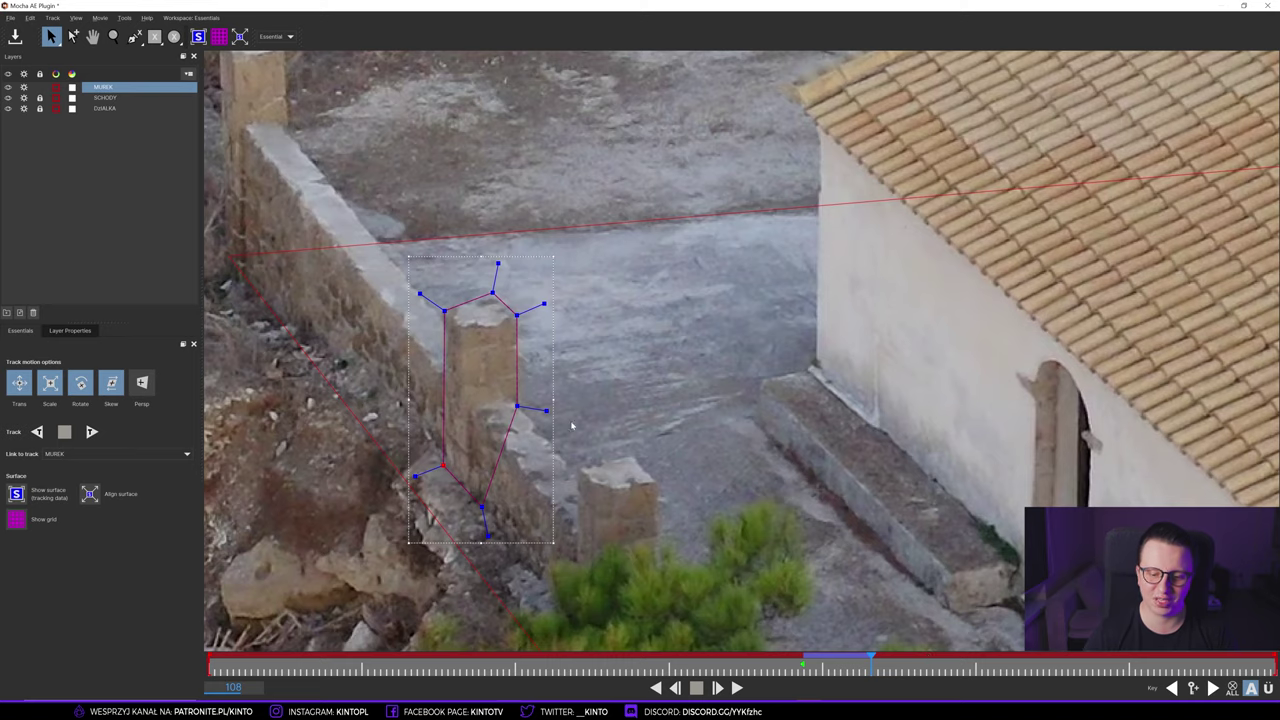
click(803, 672)
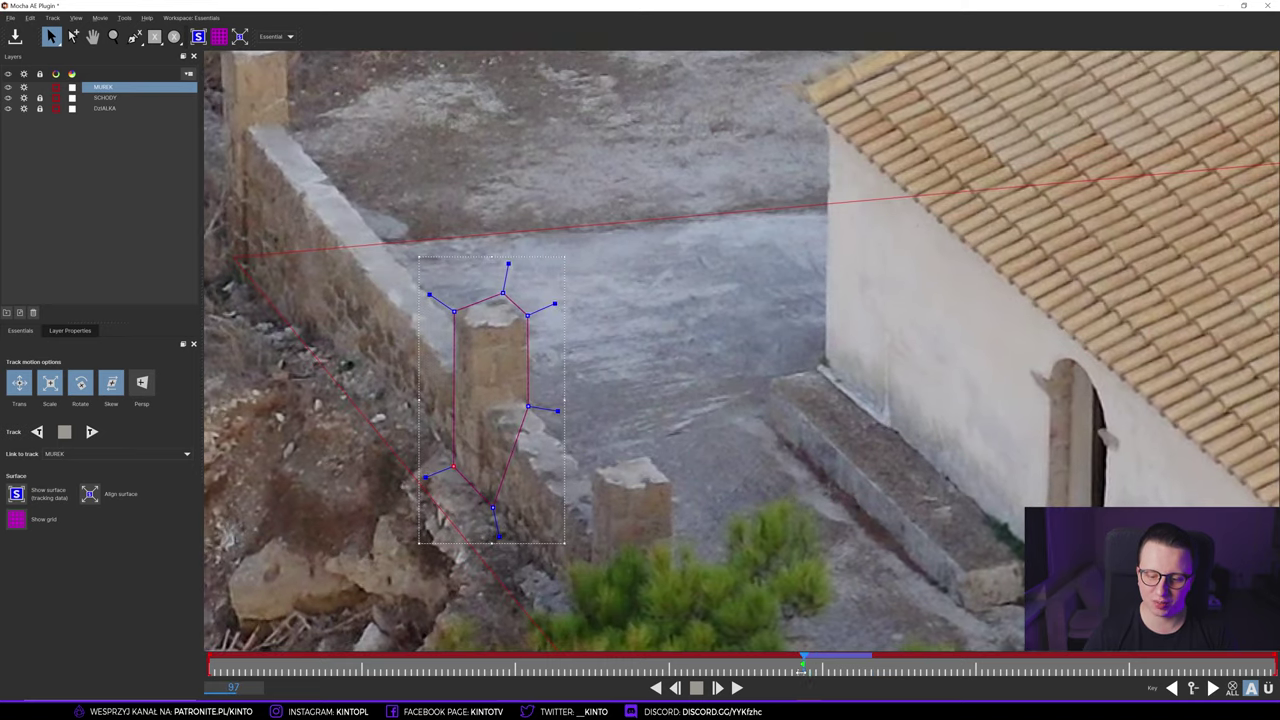
click(37, 431)
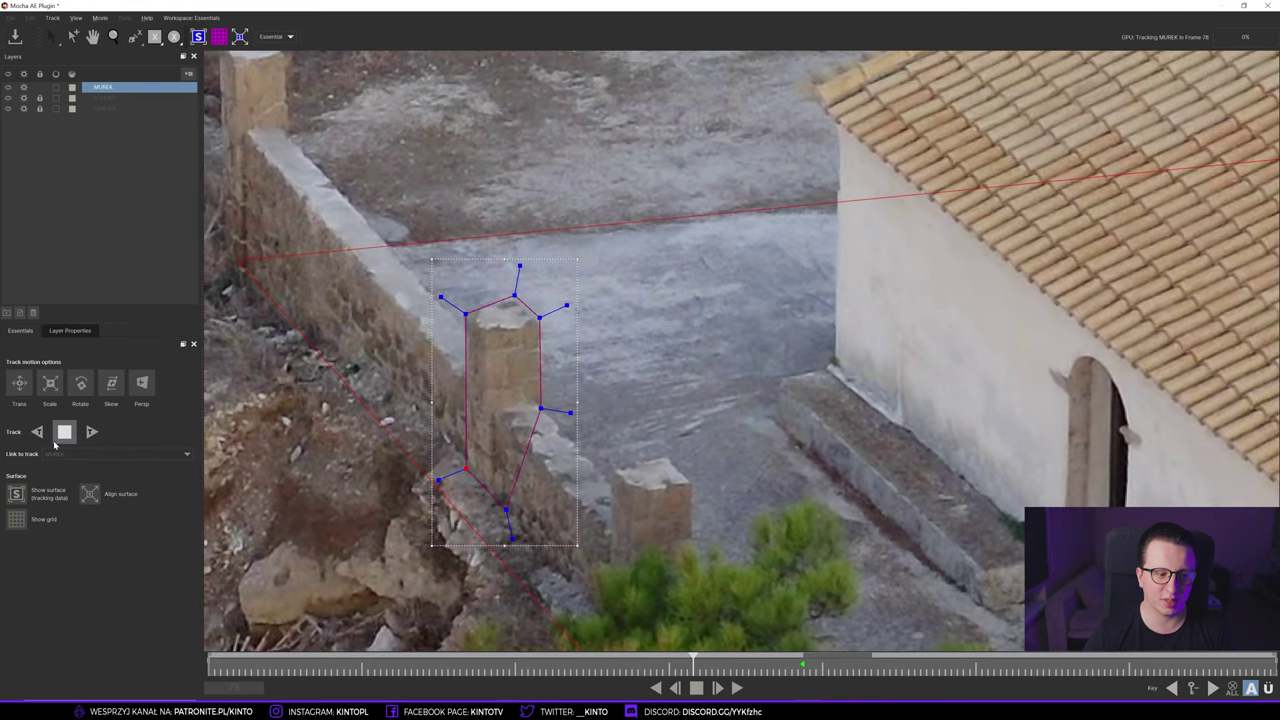
click(60, 436)
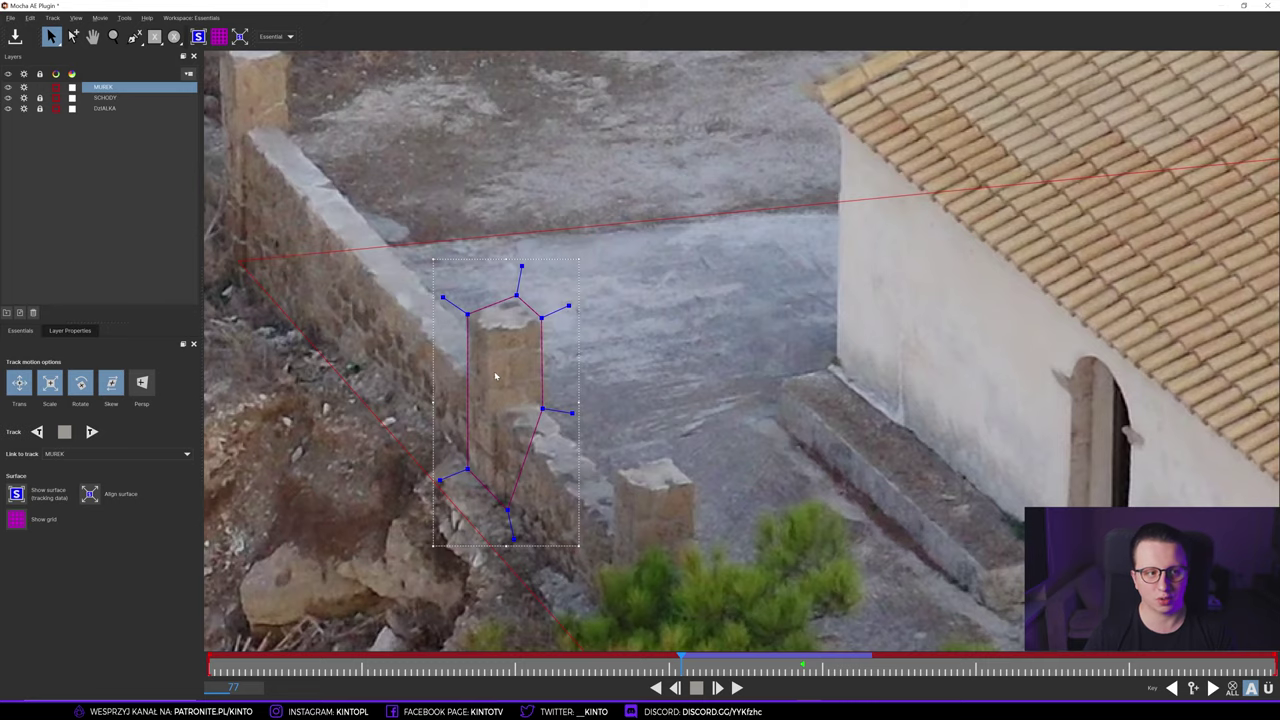
- Check the tracked shapes at frames 93 and 92, then close Mocha
key(z)
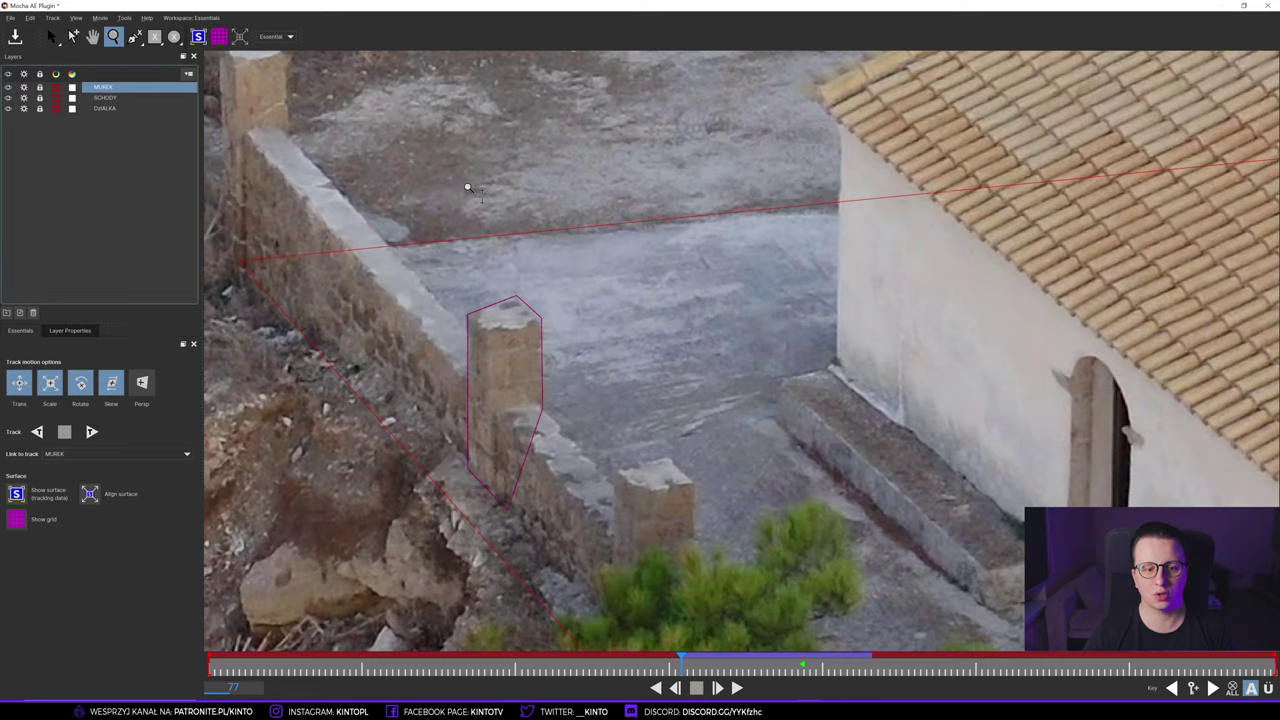
scroll(530, 240, down, 4)
scroll(561, 265, down, 2)
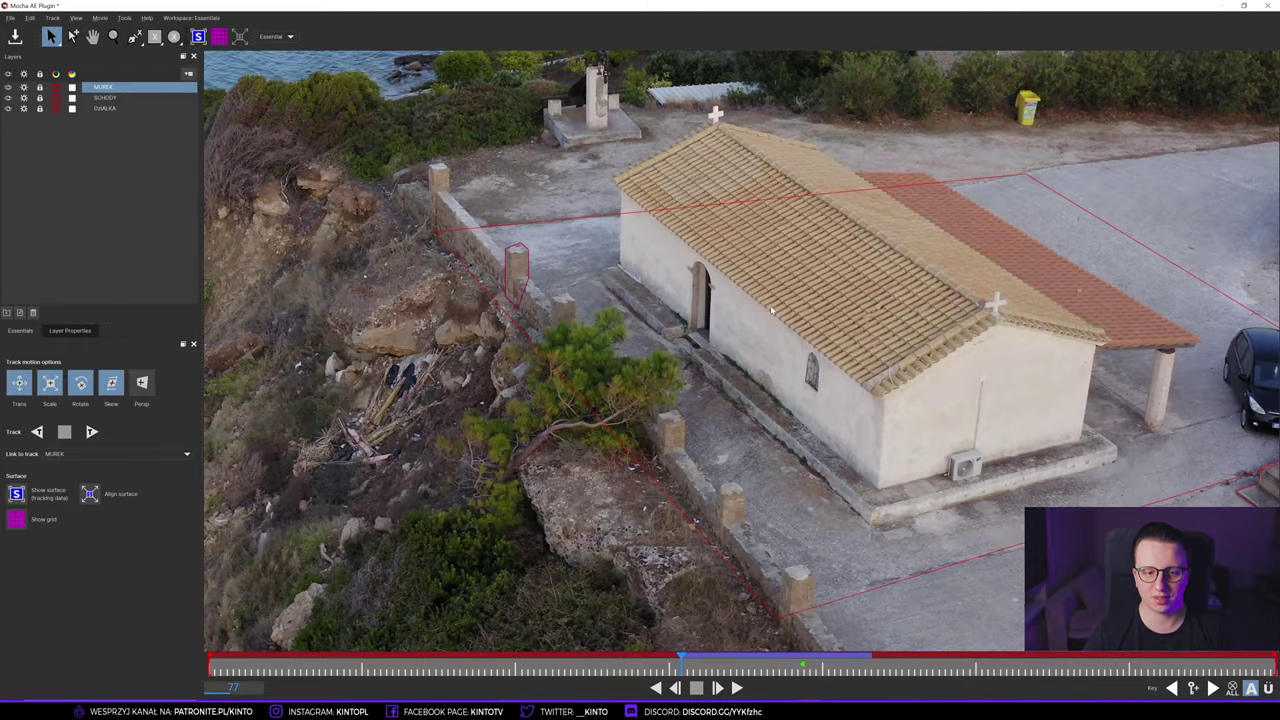
drag(824, 284, 534, 284)
scroll(534, 284, down, 1)
key(s)
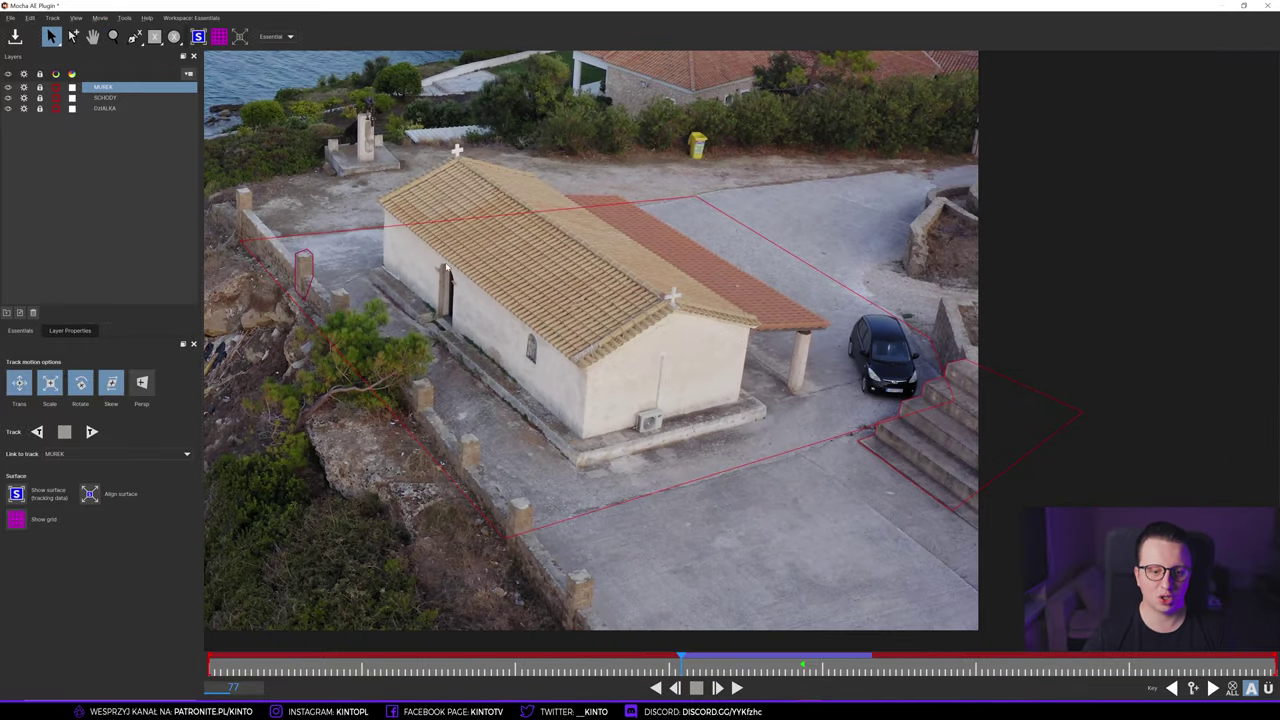
click(776, 660)
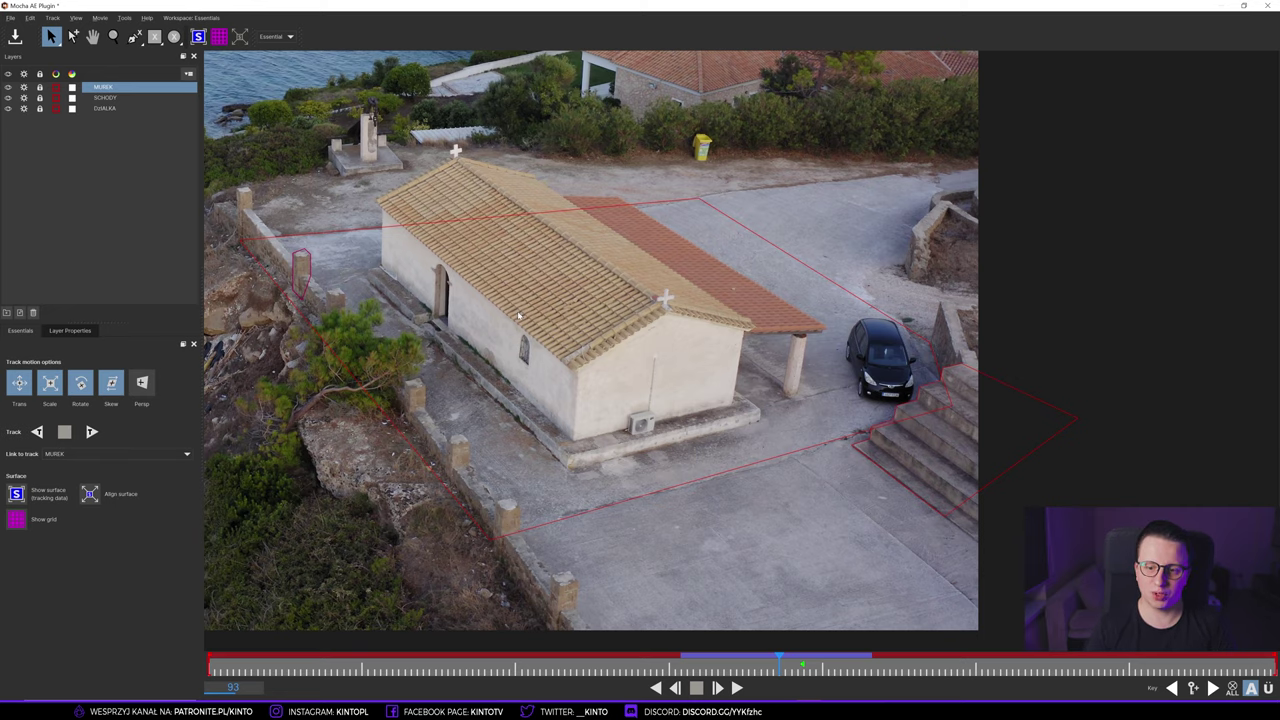
key(Left)
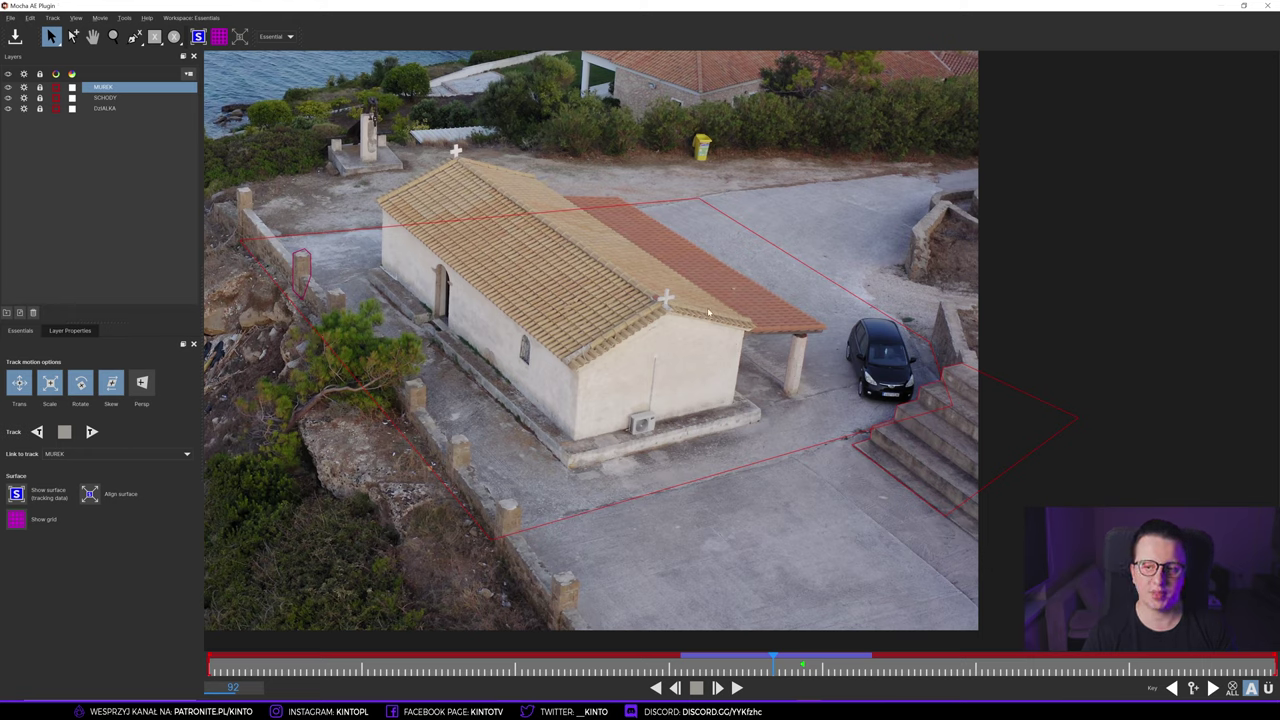
click(1267, 12)
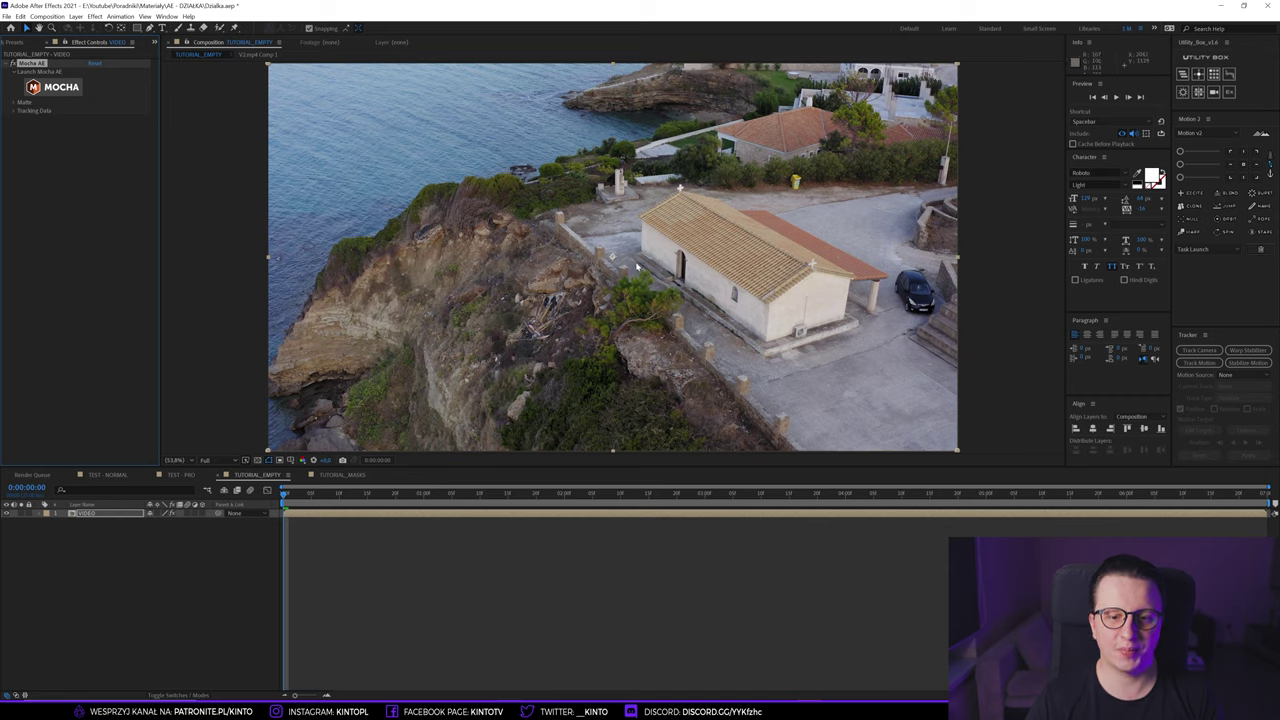
- Duplicate the VIDEO layer and name the copy KONTENER
click(20, 102)
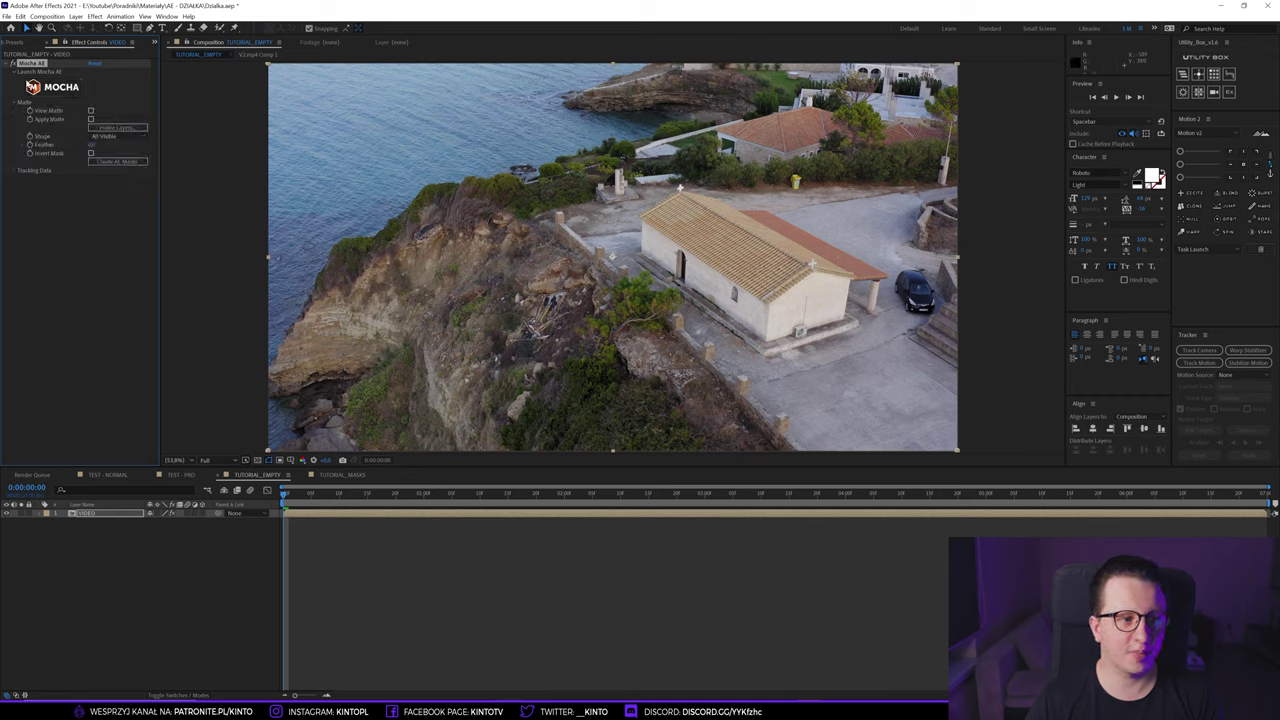
click(88, 513)
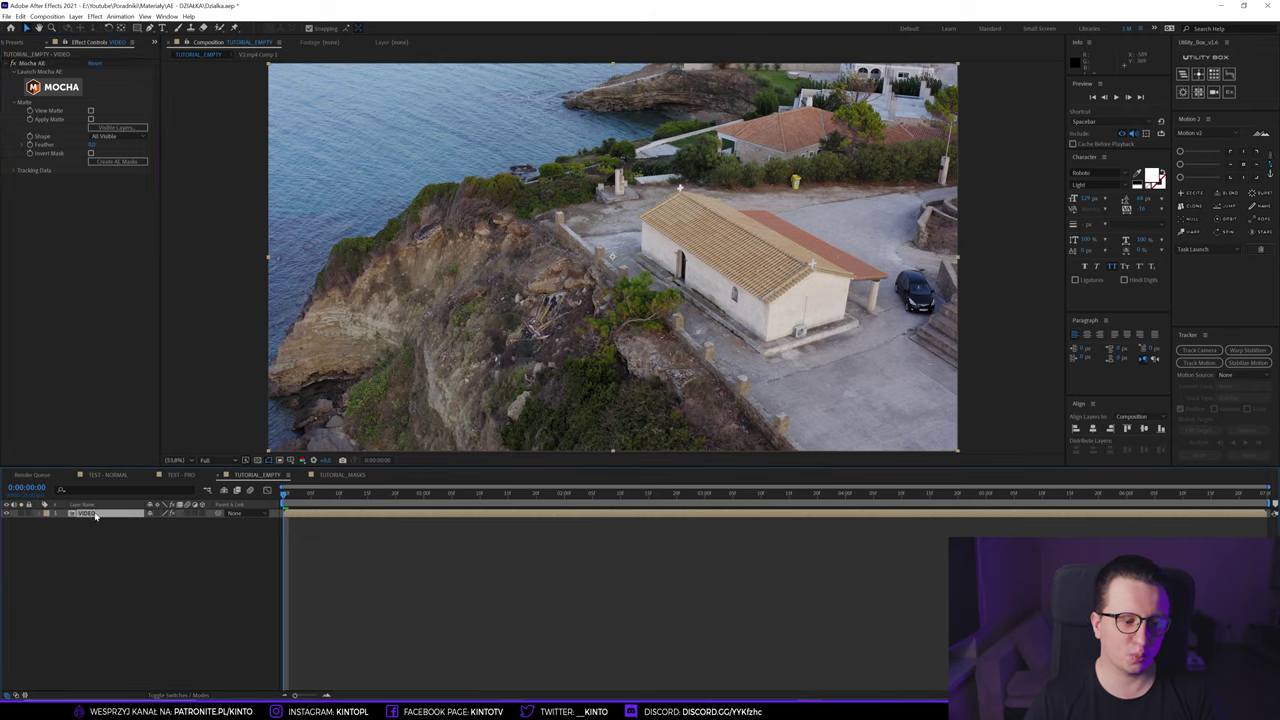
key(ctrl+d)
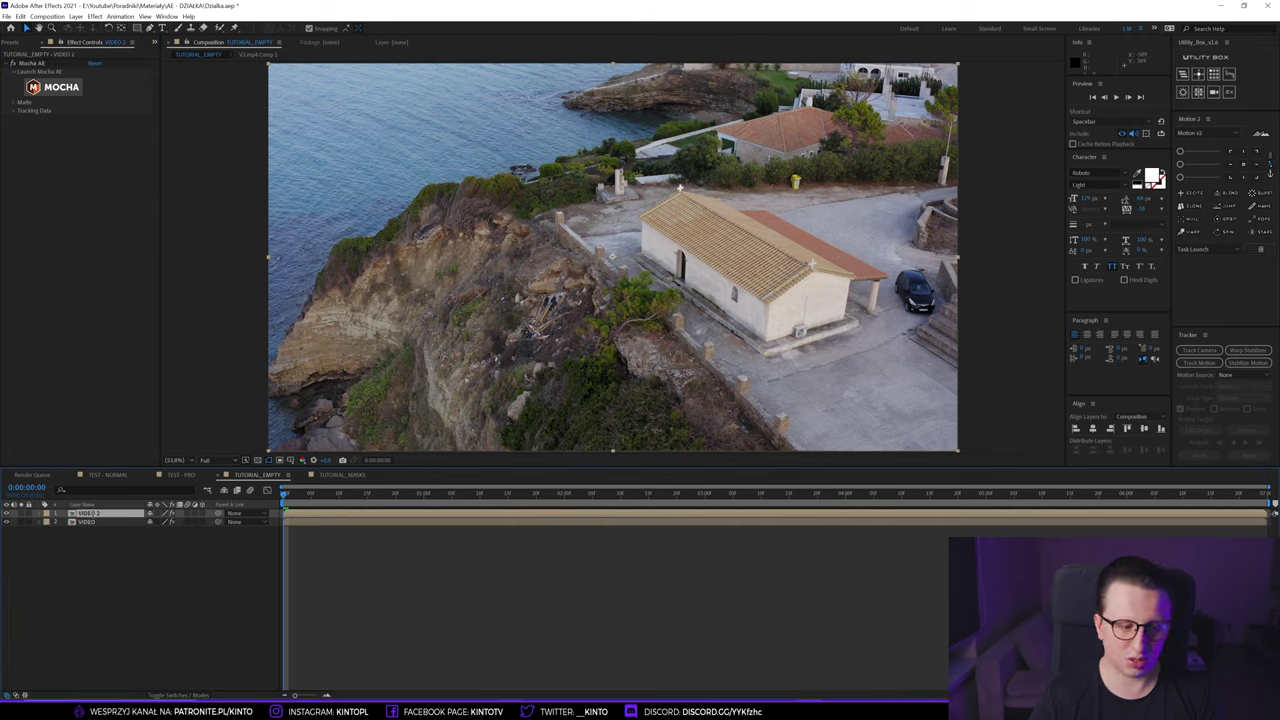
key(Return)
text(KONTENER)
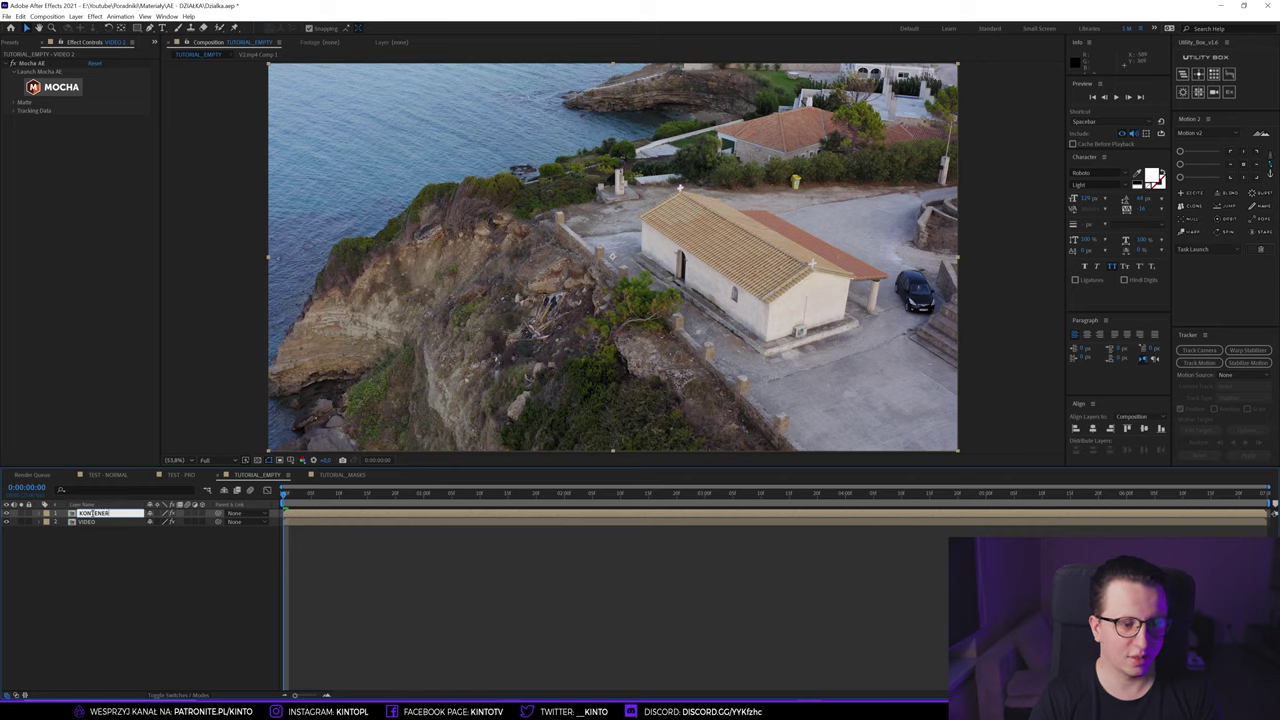
key(Return)
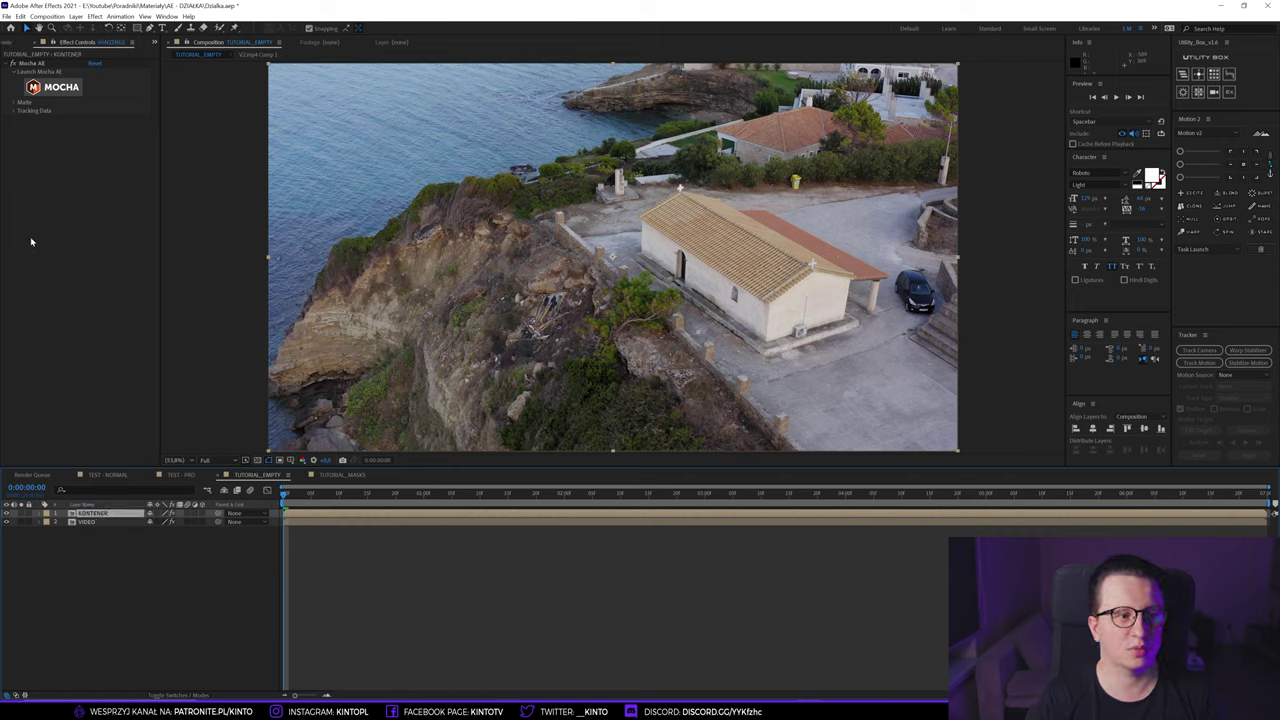
- Create AE masks on KONTENER from the visible Mocha layers, then open TUTORIAL_MASKS's Mocha effect
click(15, 104)
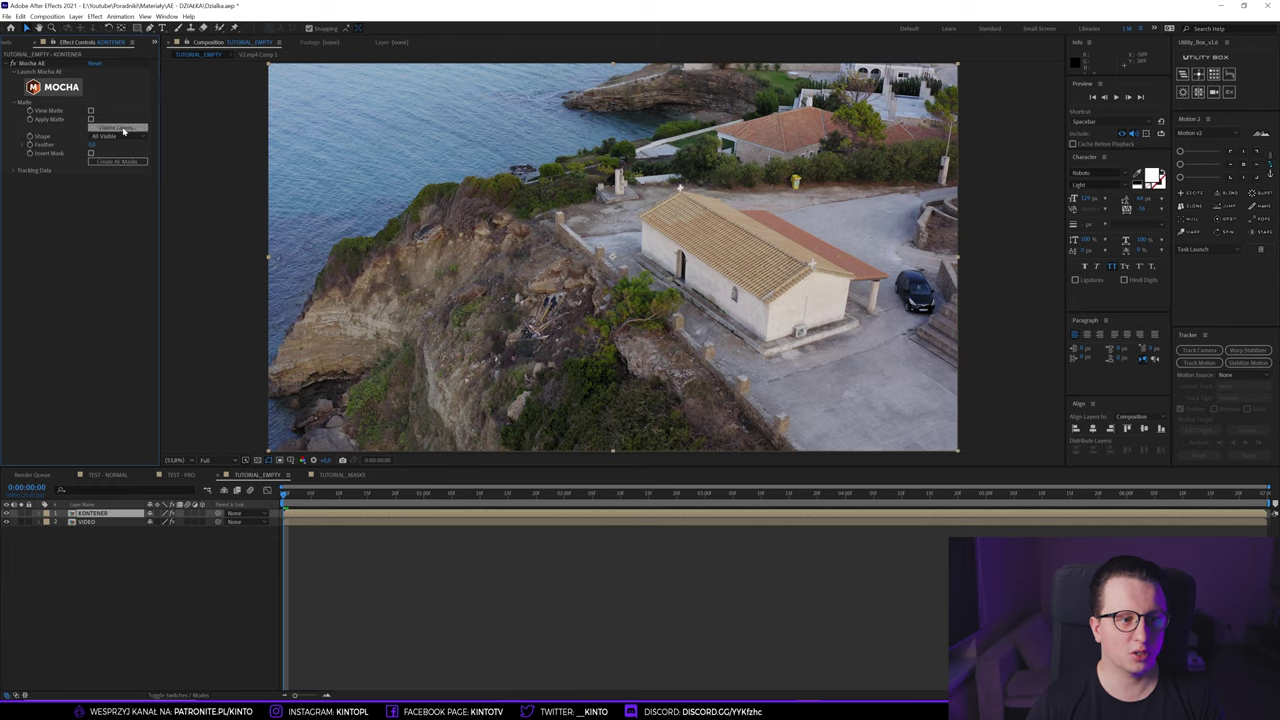
click(117, 128)
click(150, 154)
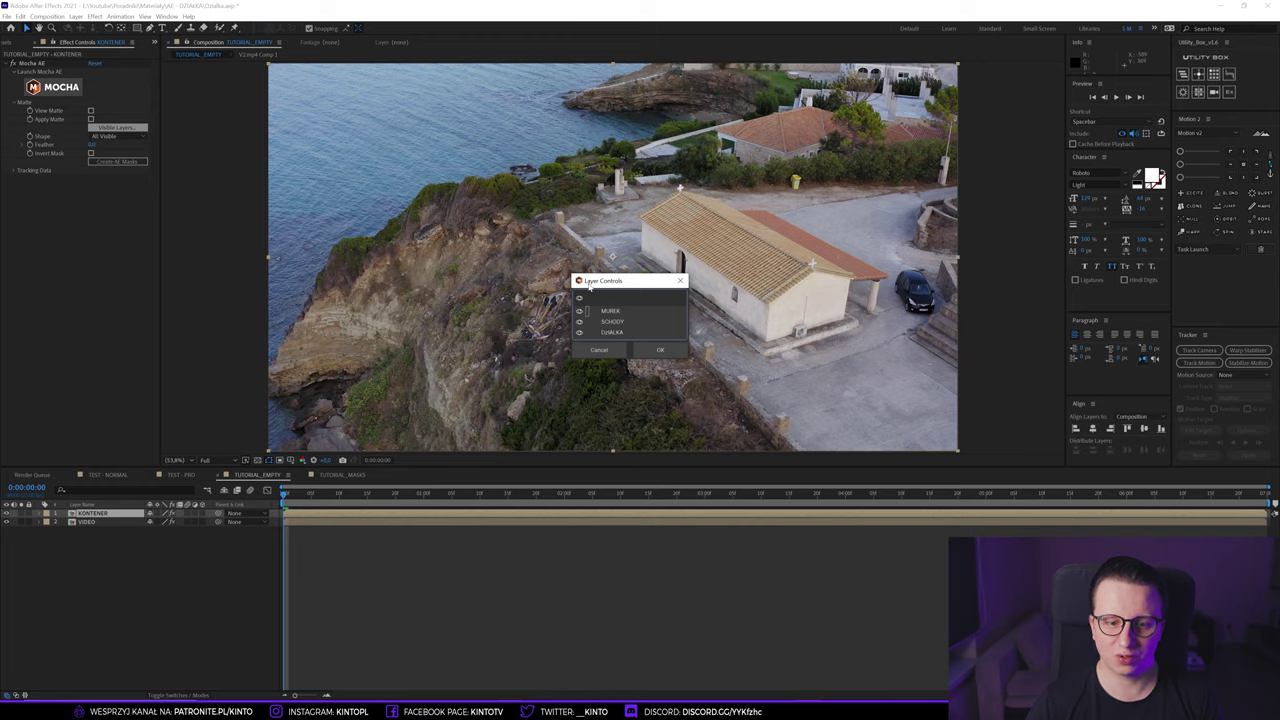
click(660, 349)
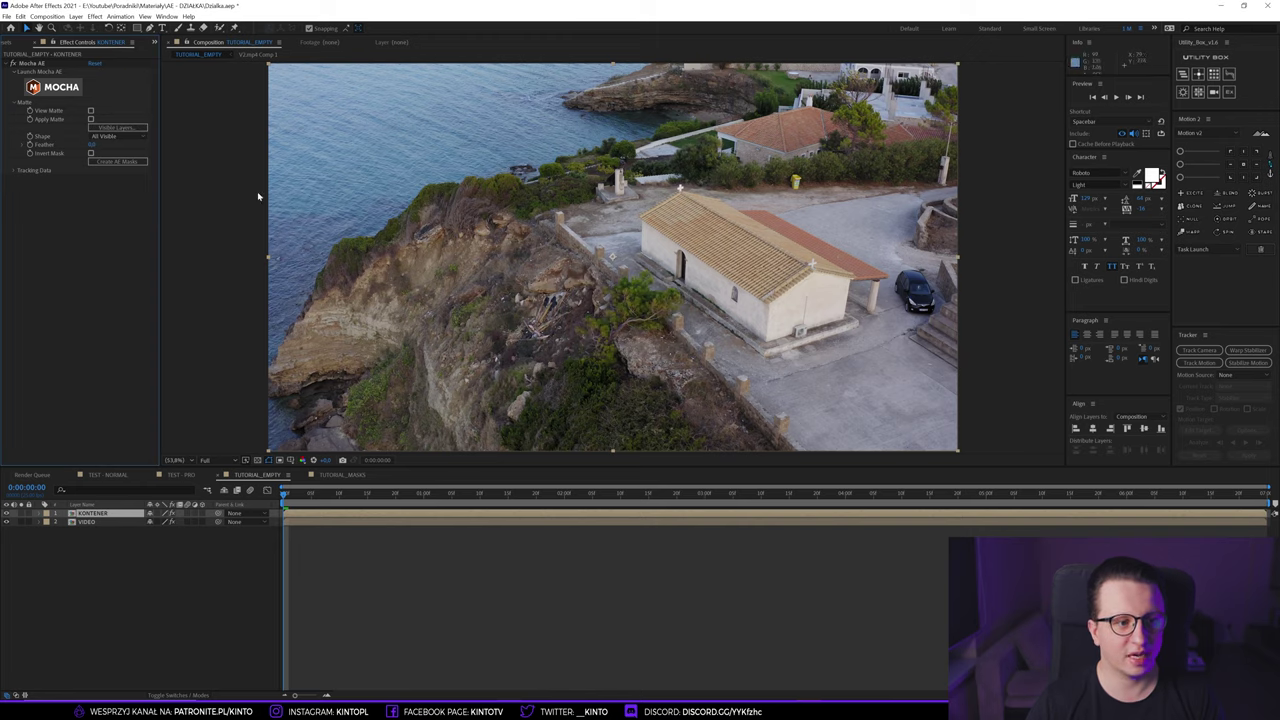
click(116, 162)
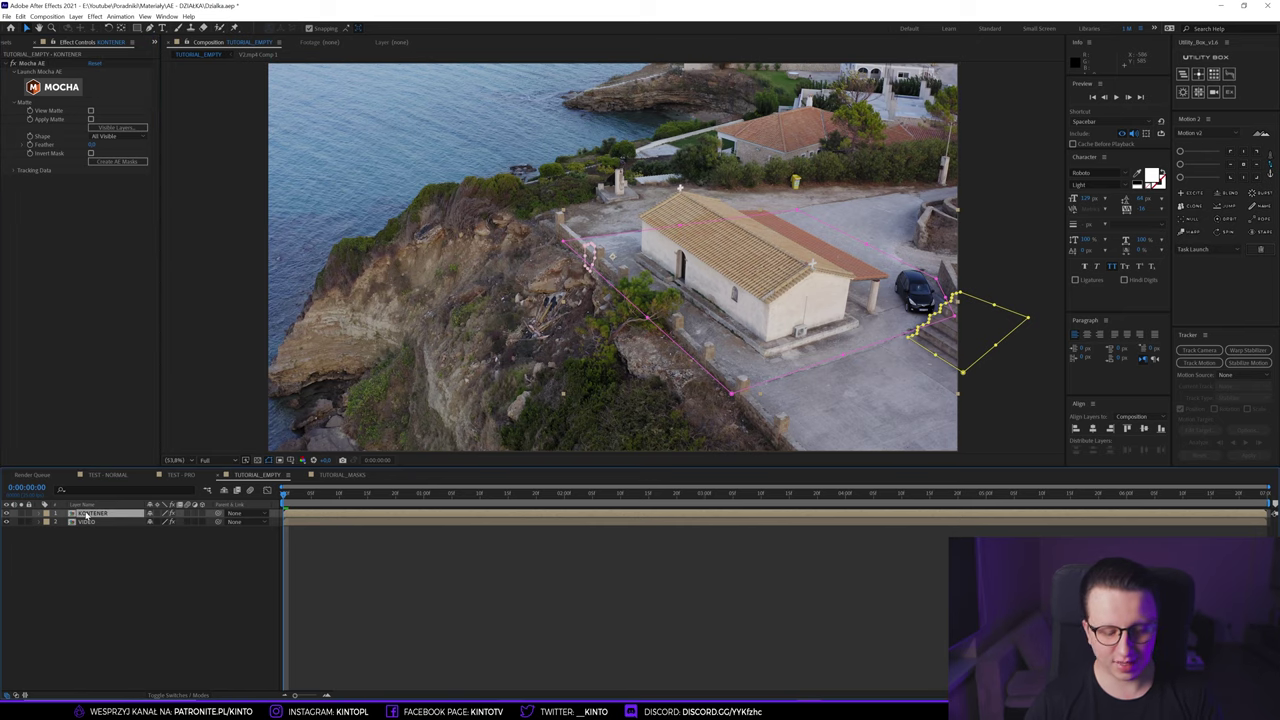
key(m)
click(100, 564)
key(ctrl+z)
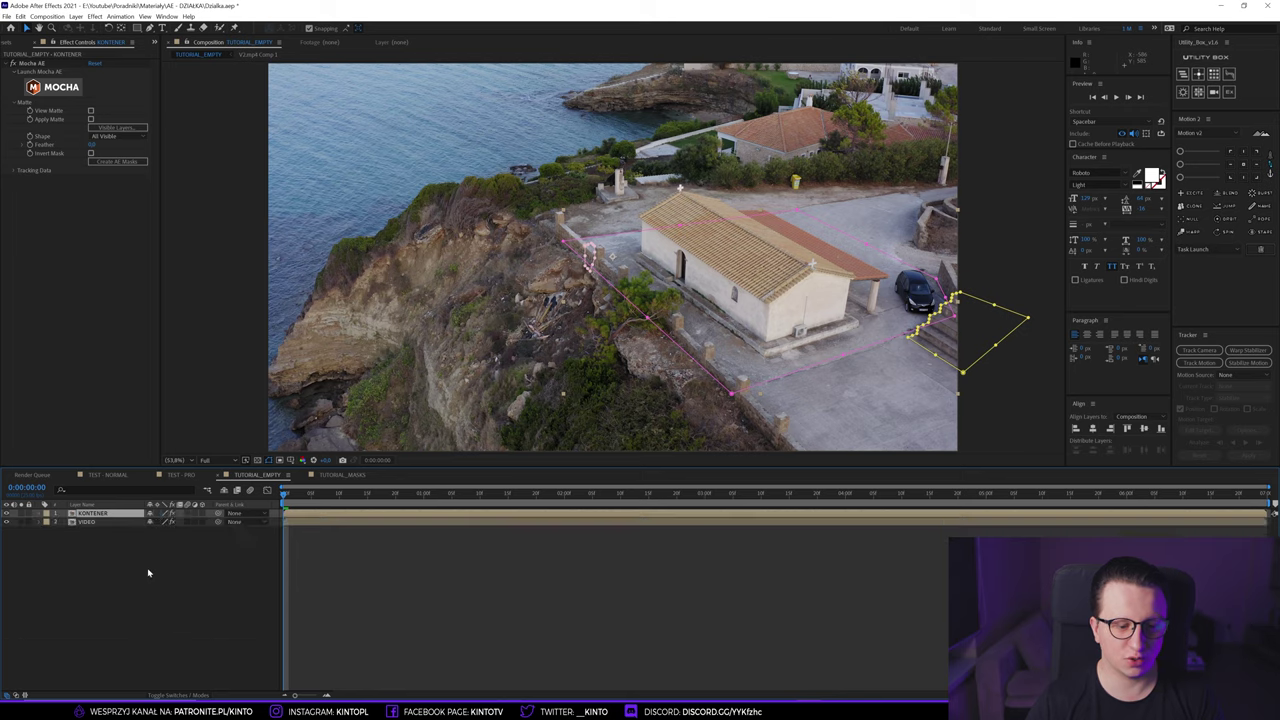
click(343, 475)
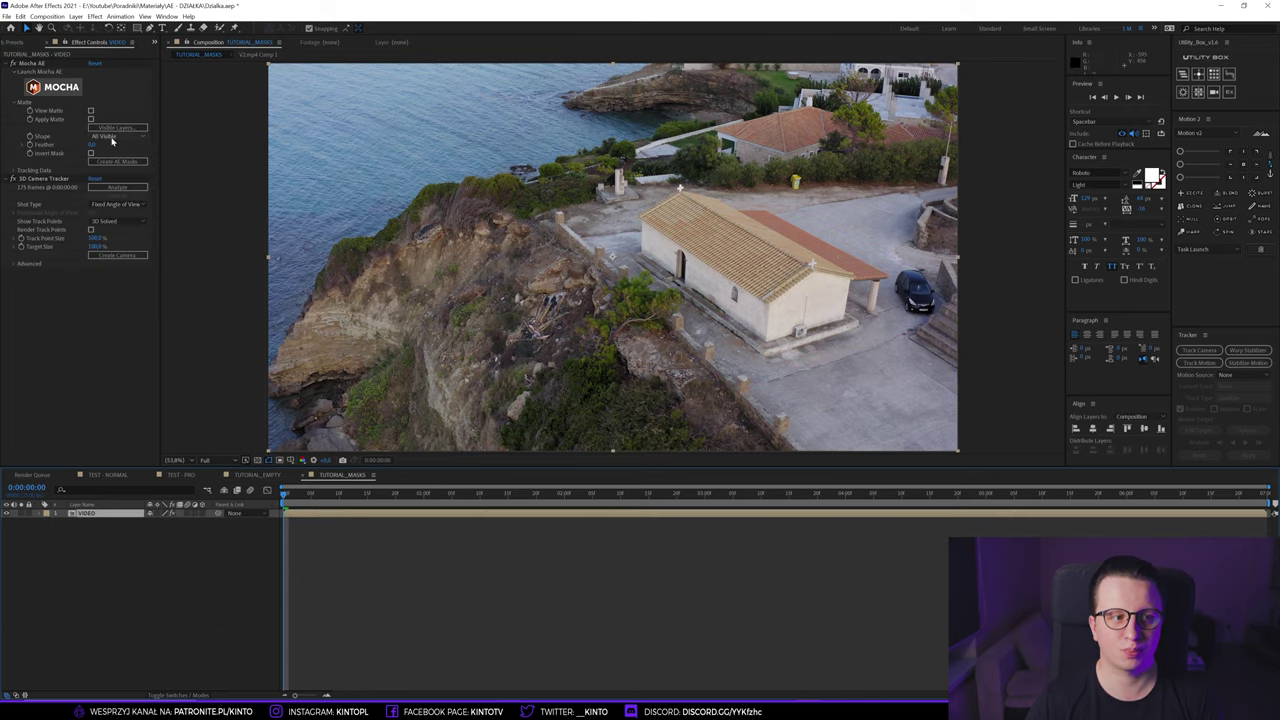
click(66, 88)
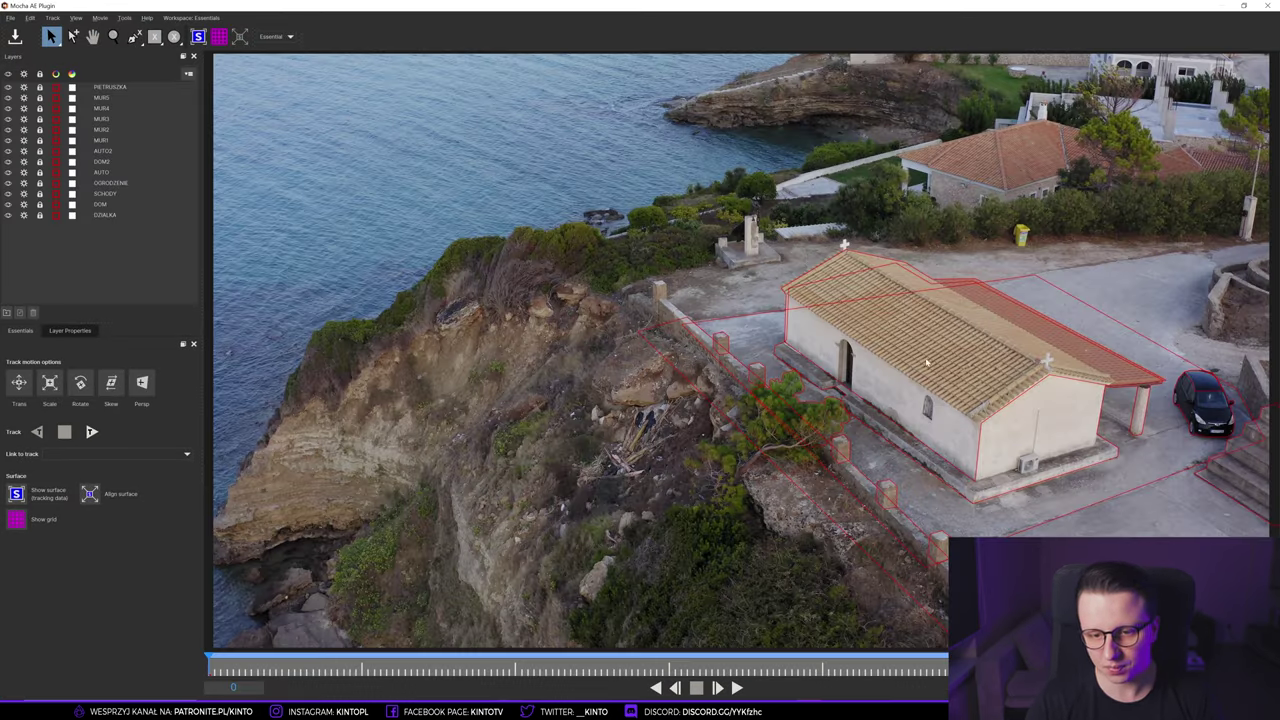
- Zoom and pan the Mocha viewer toward the chapel and car
key(x)
scroll(938, 346, down, 2)
scroll(938, 346, up, 2)
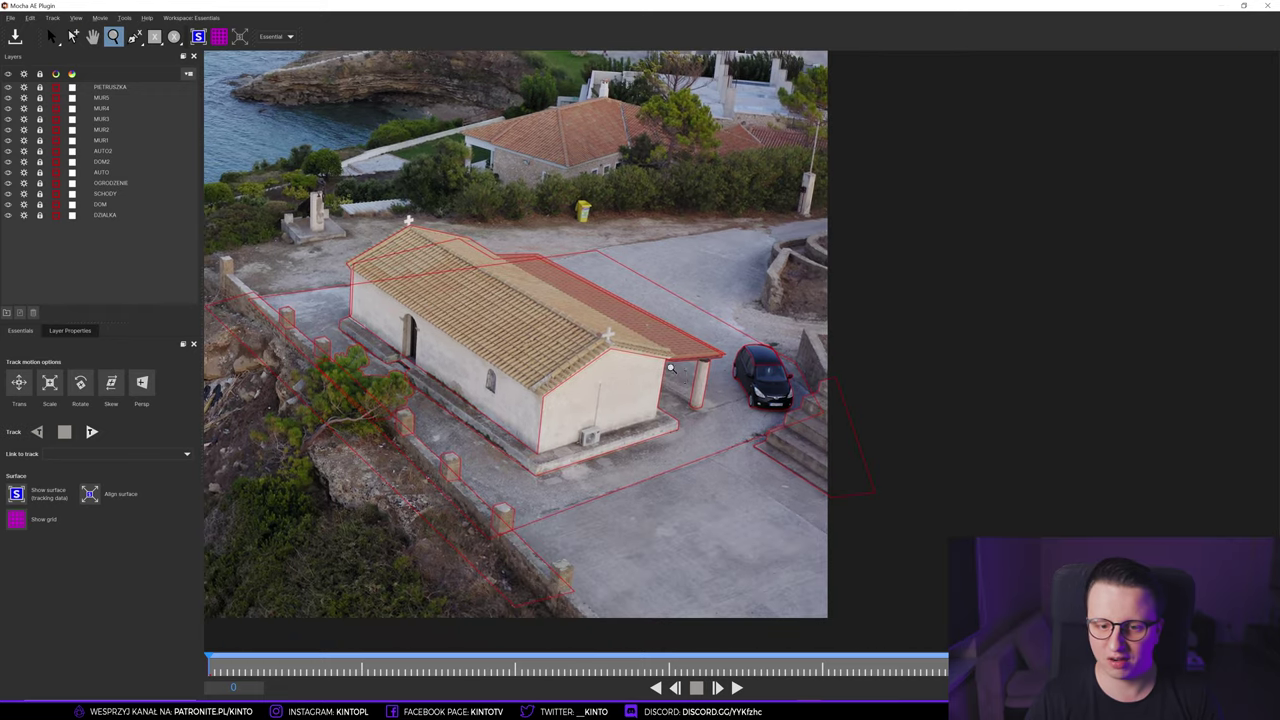
scroll(900, 340, up, 2)
scroll(840, 327, up, 1)
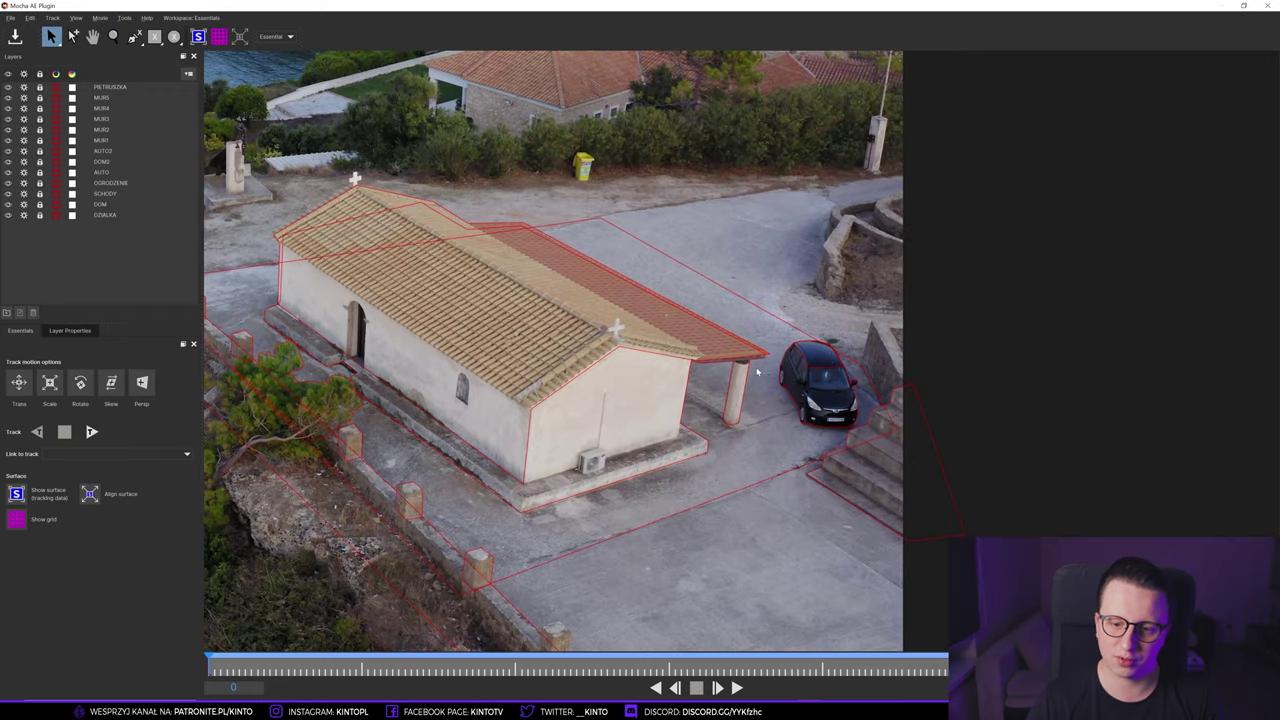
key(x)
drag(563, 379, 750, 331)
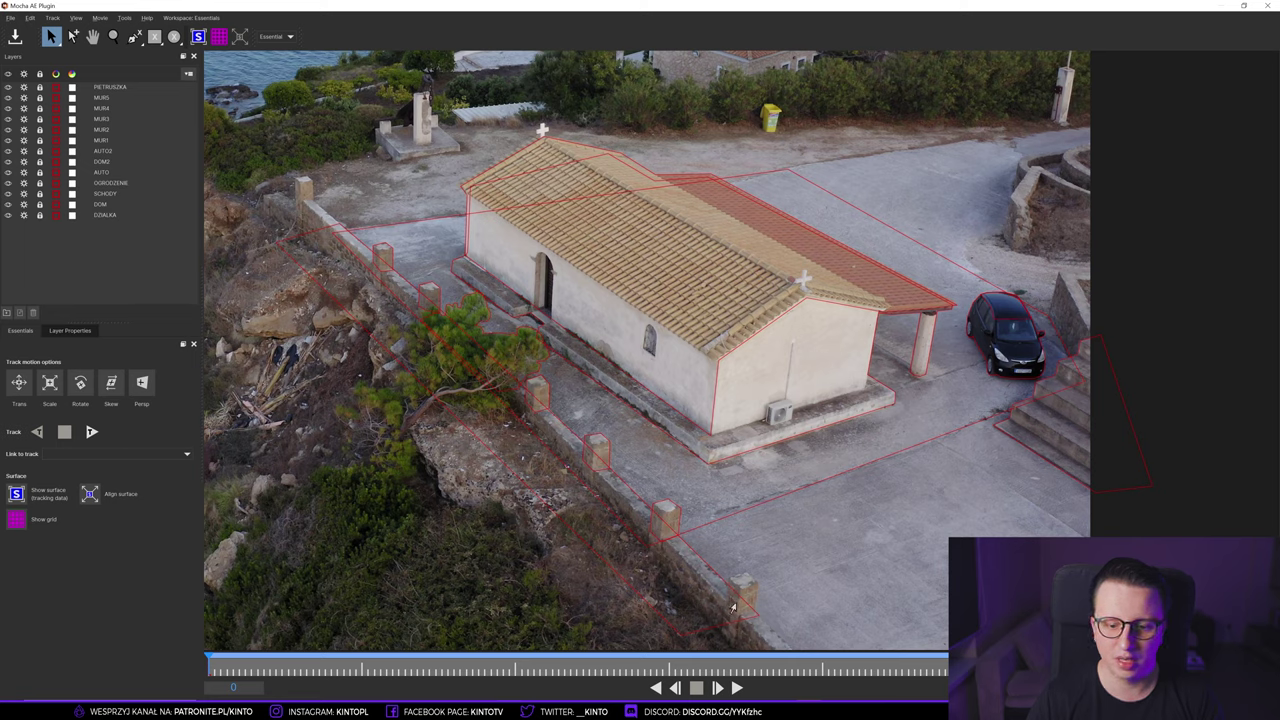
- Select the OGRODZENIE fence and DOM2 shapes while recentring the chapel
click(709, 566)
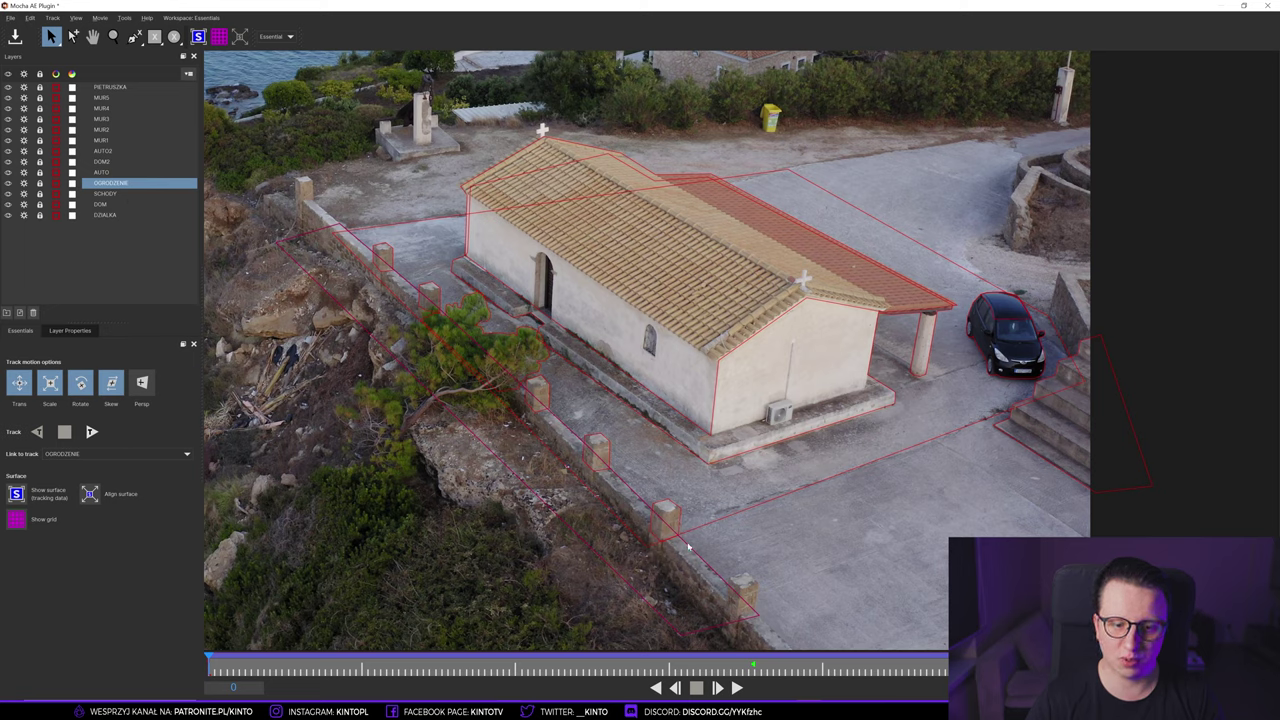
click(450, 312)
click(480, 287)
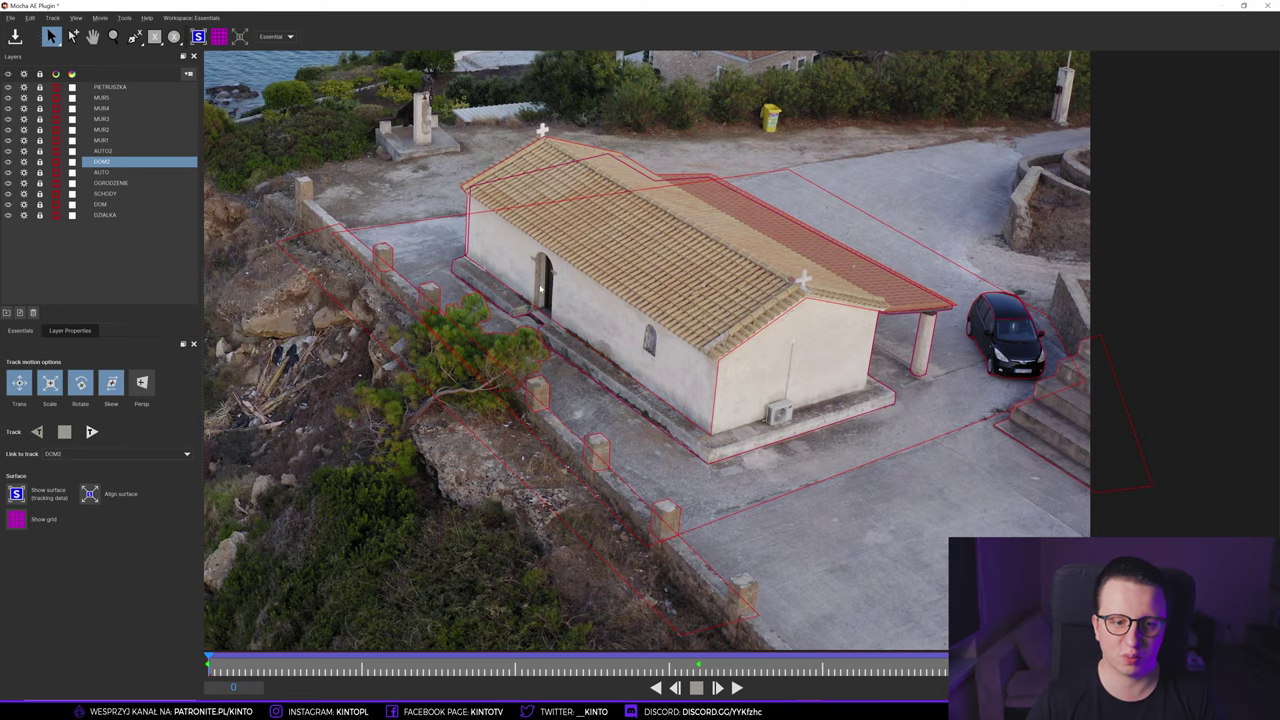
key(x)
drag(675, 255, 598, 322)
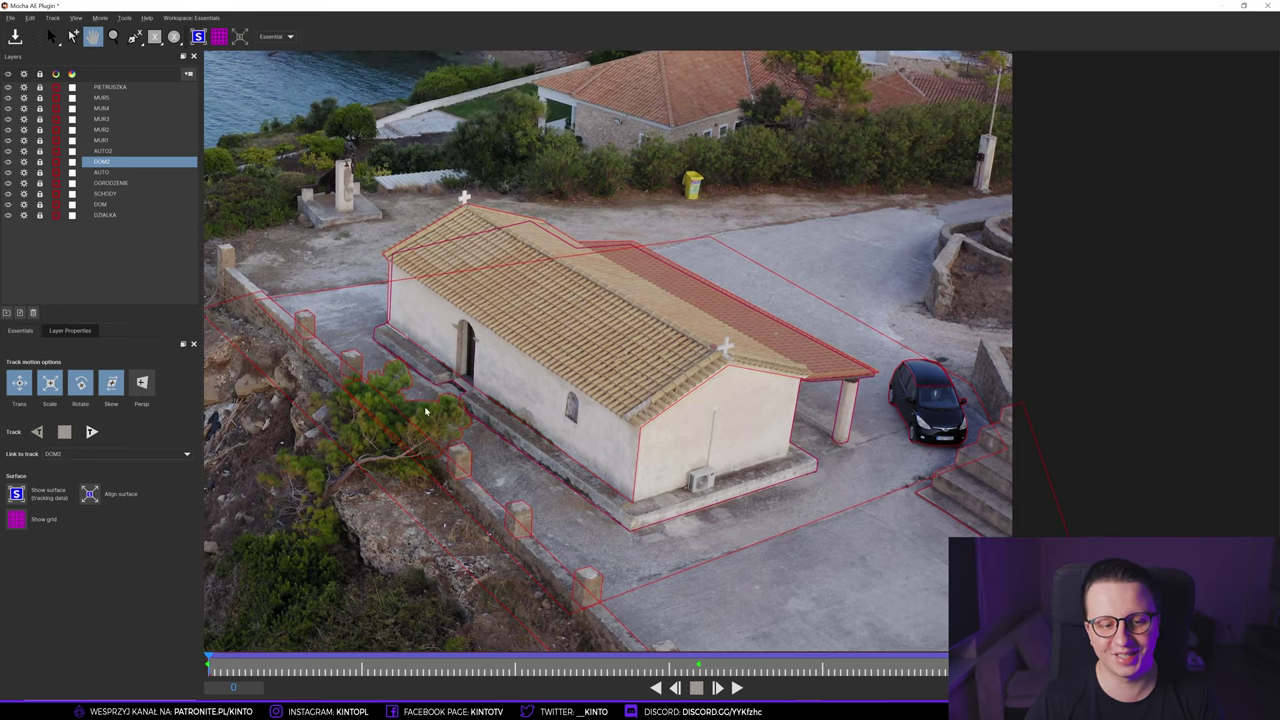
key(x)
mouse_move(612, 318)
mouse_down()
mouse_move(560, 327)
mouse_move(571, 272)
mouse_up()
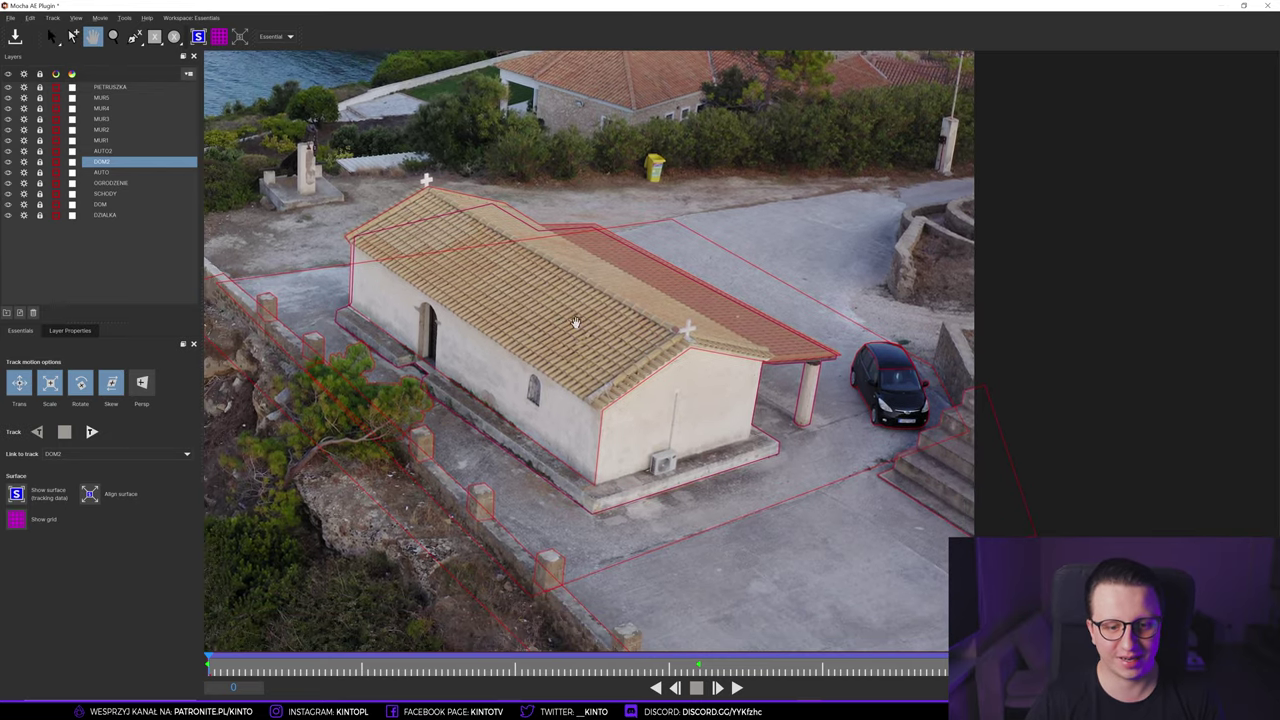
drag(576, 322, 547, 304)
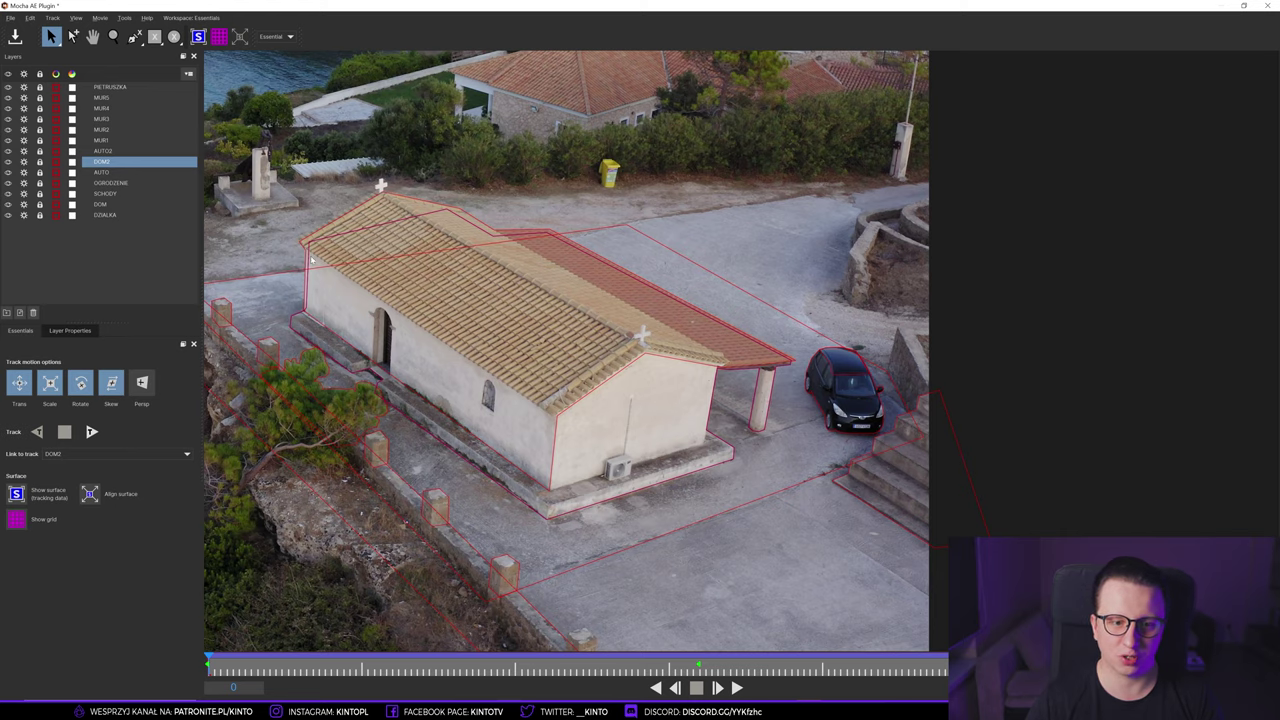
- Scrub through the footage to check the shapes follow the chapel, car and fence
click(314, 667)
mouse_move(215, 646)
mouse_down()
mouse_move(240, 584)
mouse_move(174, 558)
mouse_move(790, 418)
mouse_up()
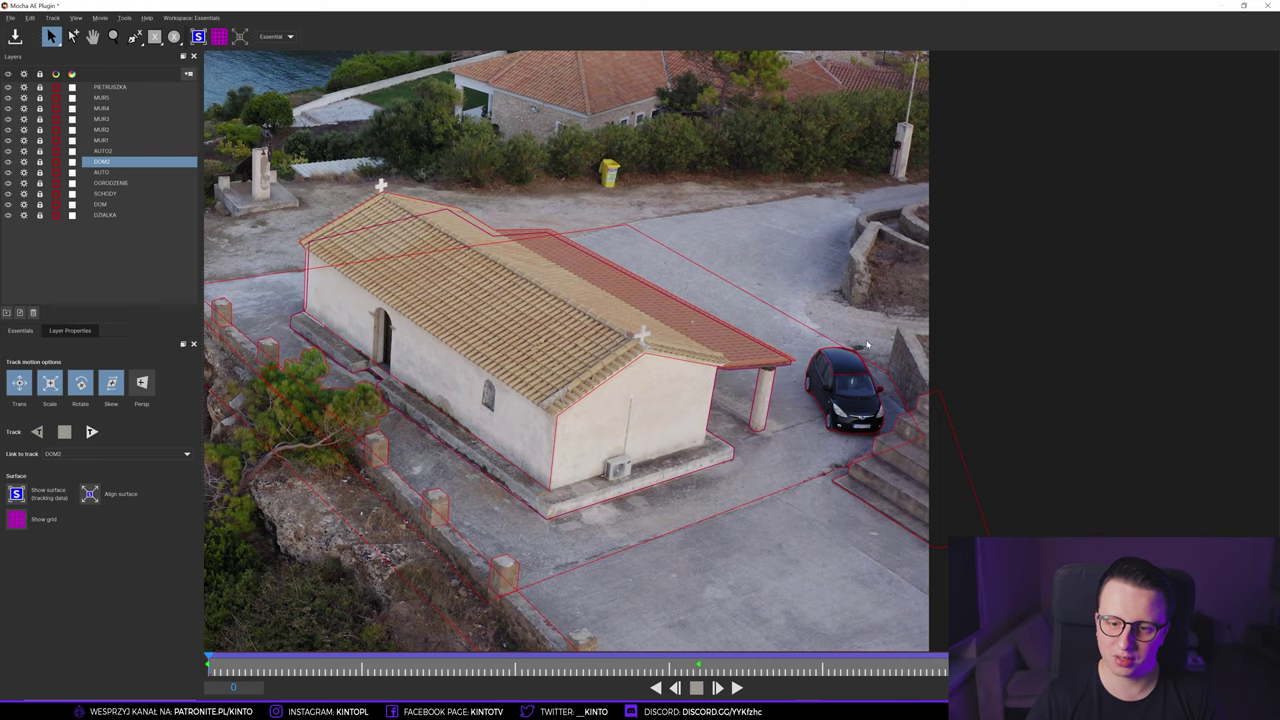
mouse_move(257, 648)
mouse_down()
mouse_move(852, 665)
mouse_move(760, 665)
mouse_up()
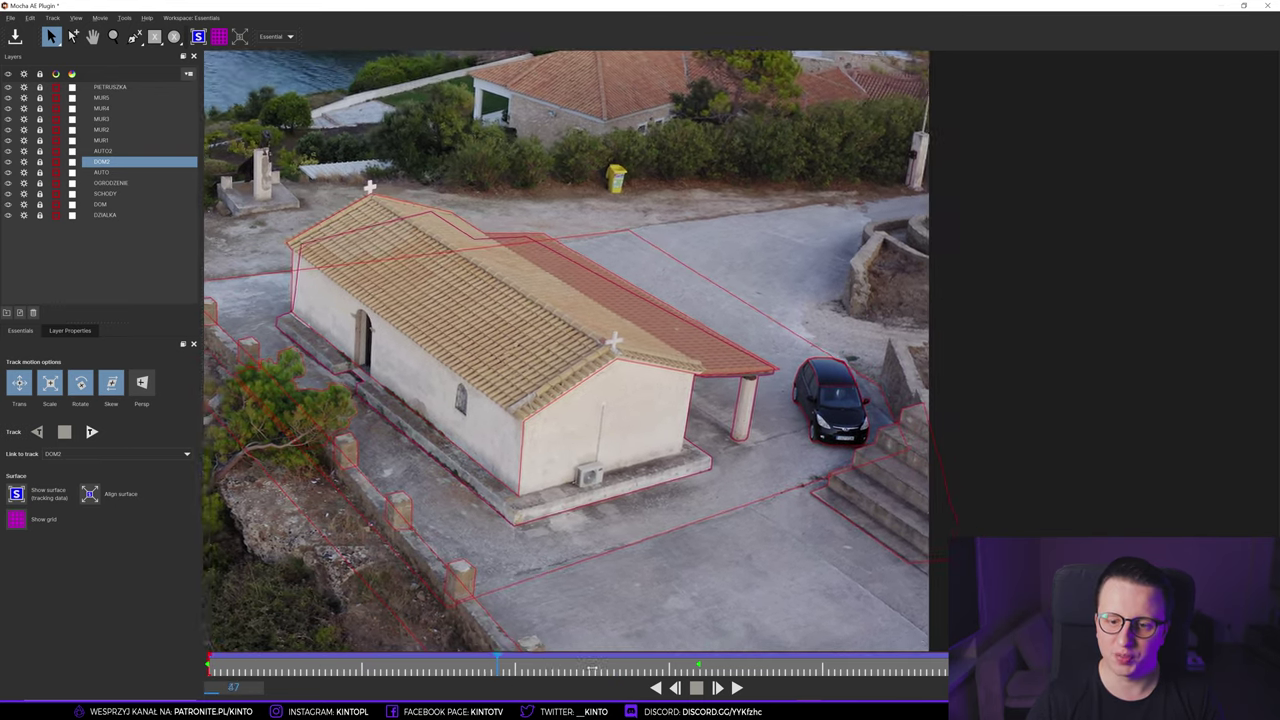
drag(760, 665, 208, 665)
- Select the AUTO2 car shape, zoom in on the chapel, then close Mocha
key(z)
mouse_move(620, 397)
mouse_down()
mouse_move(558, 397)
mouse_move(620, 397)
mouse_up()
key(s)
click(110, 150)
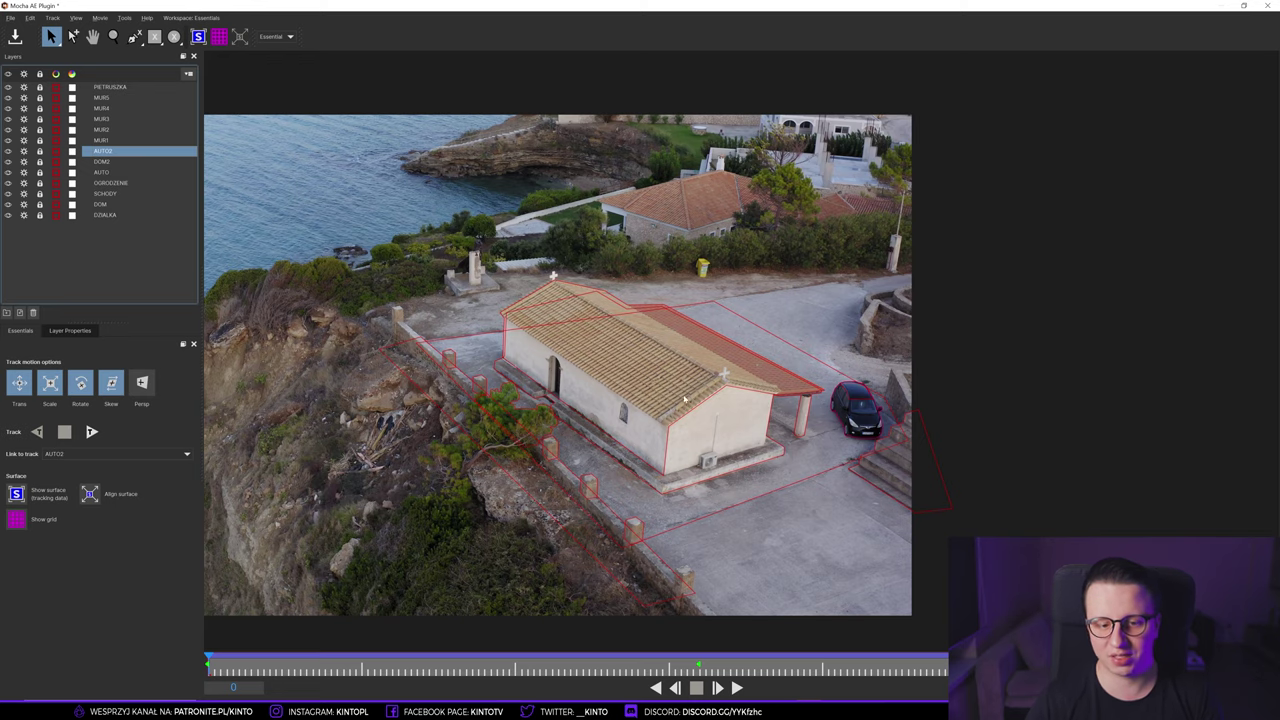
drag(683, 399, 418, 418)
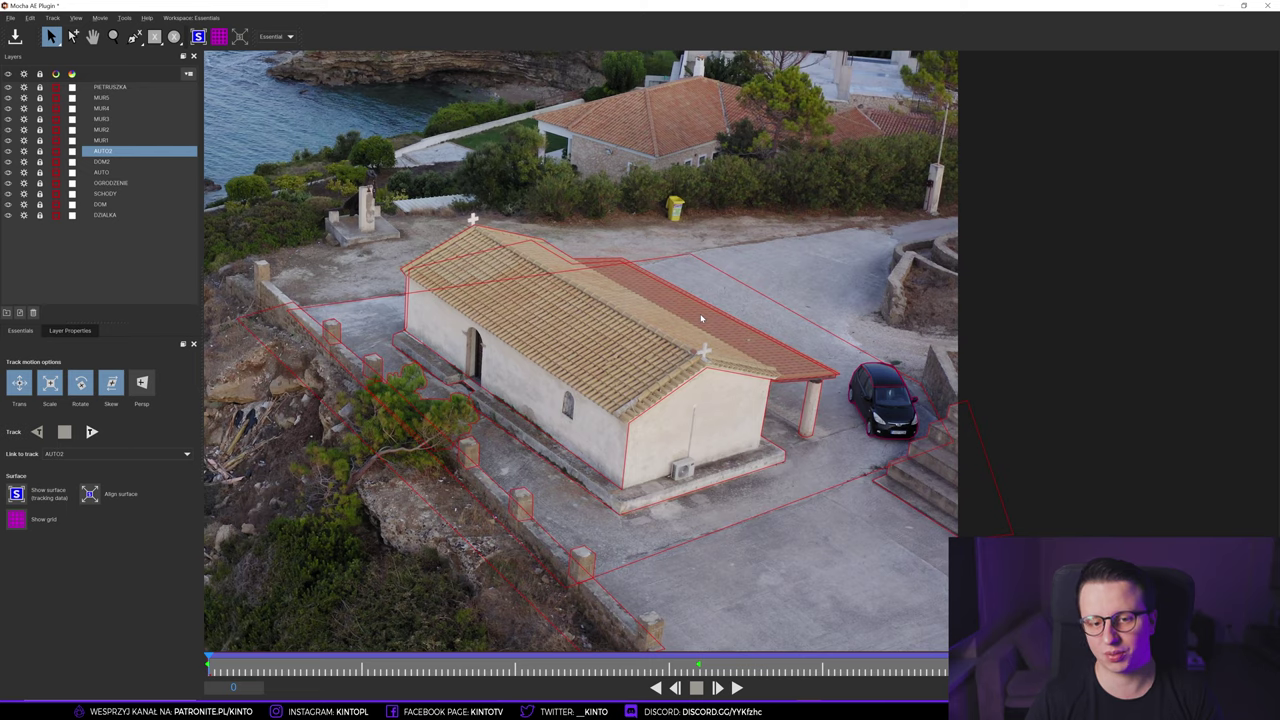
click(1270, 5)
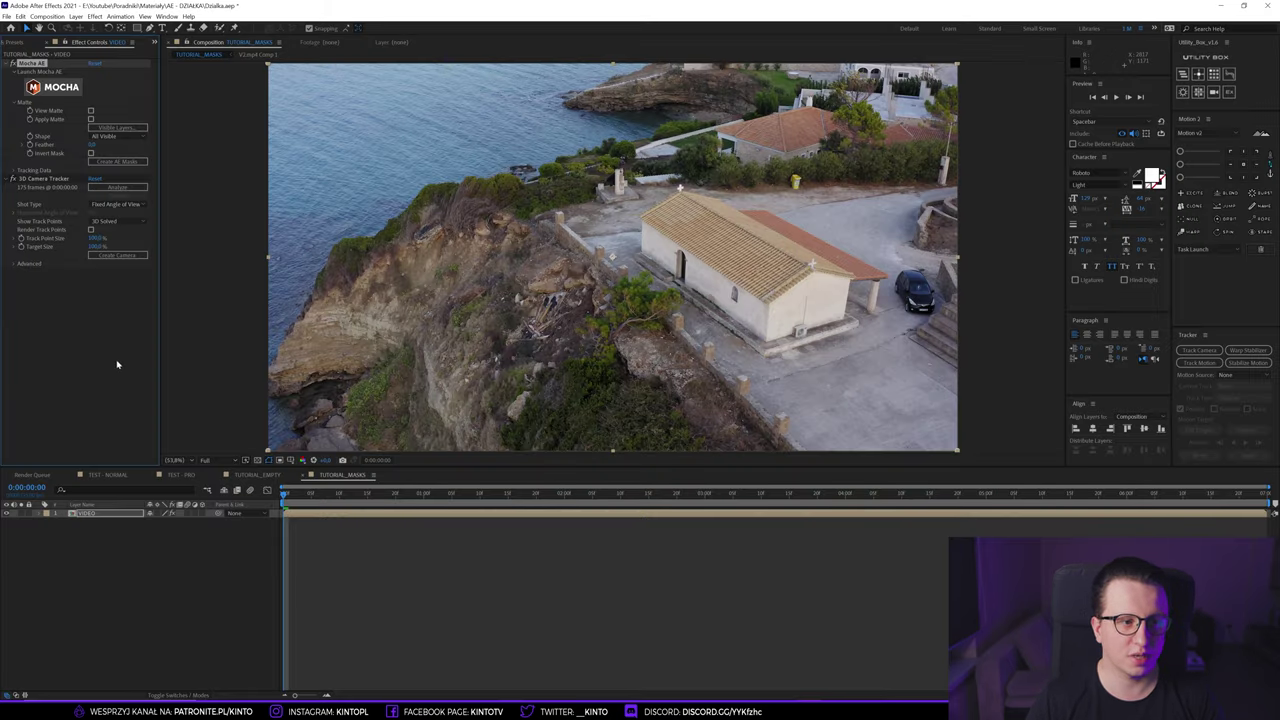
- Duplicate the VIDEO layer and name the copy KONTENER
click(91, 514)
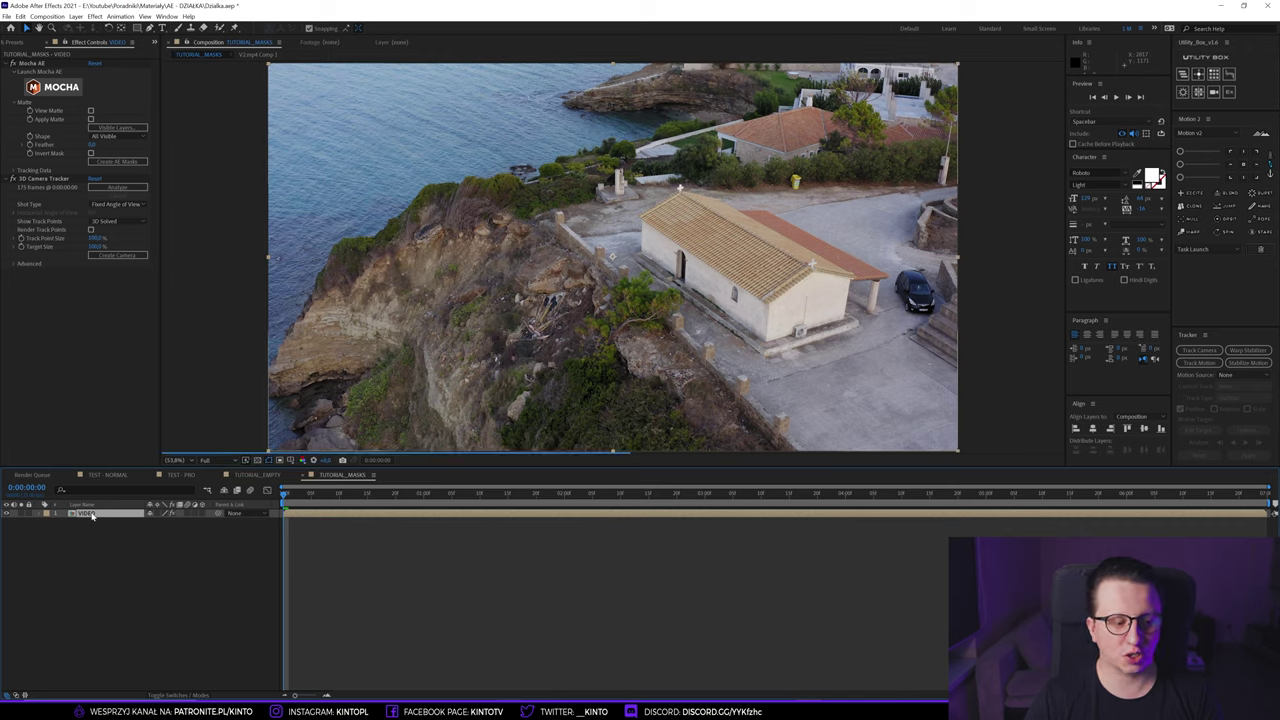
key(ctrl+d)
key(Return)
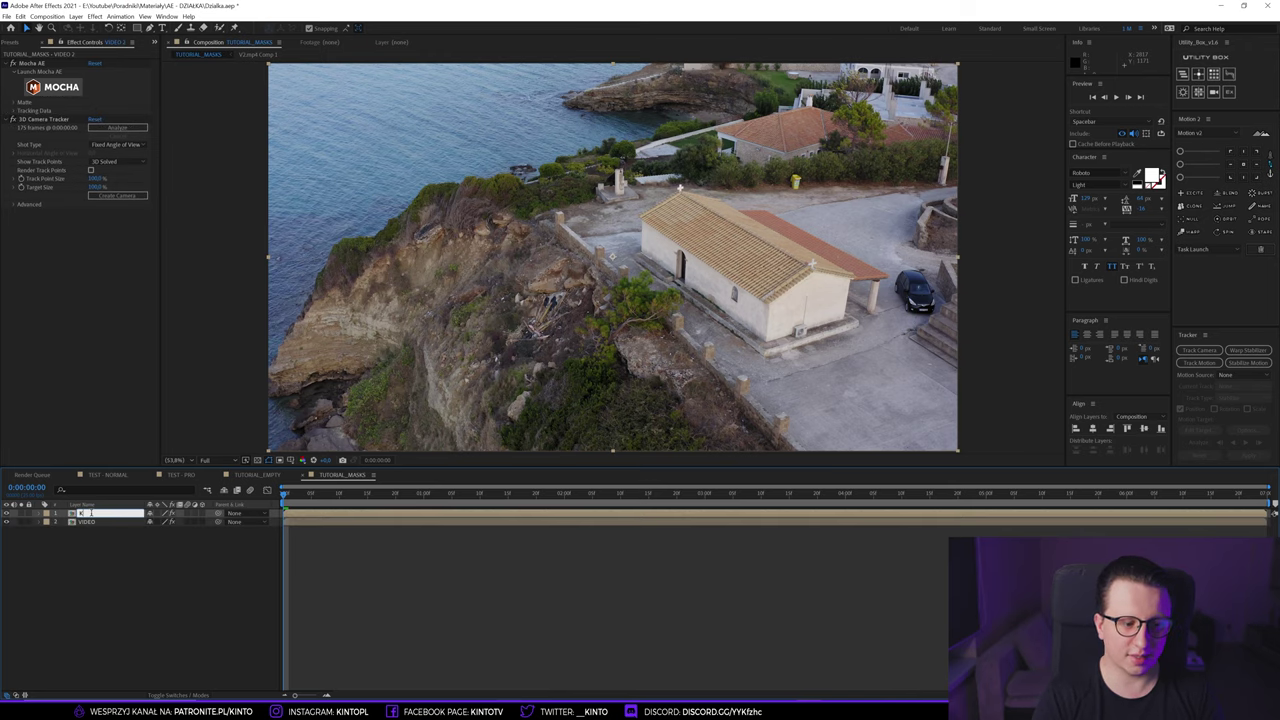
text(KONTENER)
key(Return)
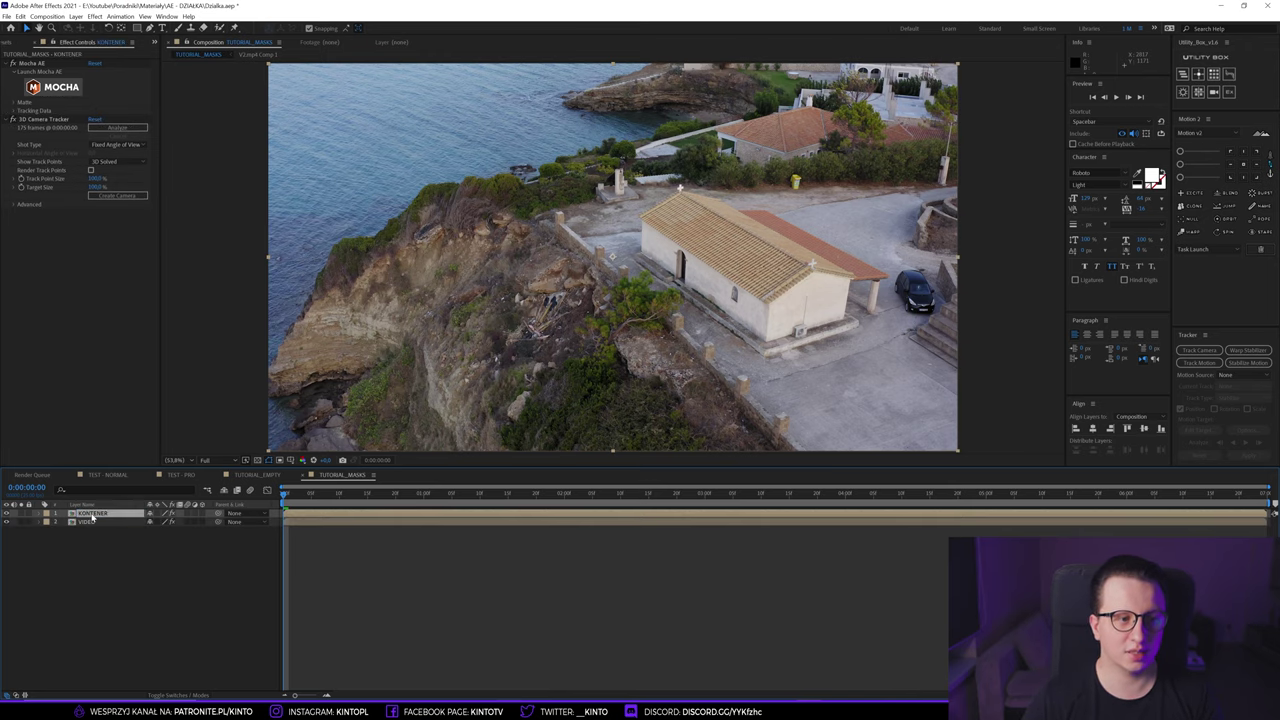
- Show the Mocha AE tracked mask shapes on KONTENER, deselect it, and bring up the new-layer options
click(14, 104)
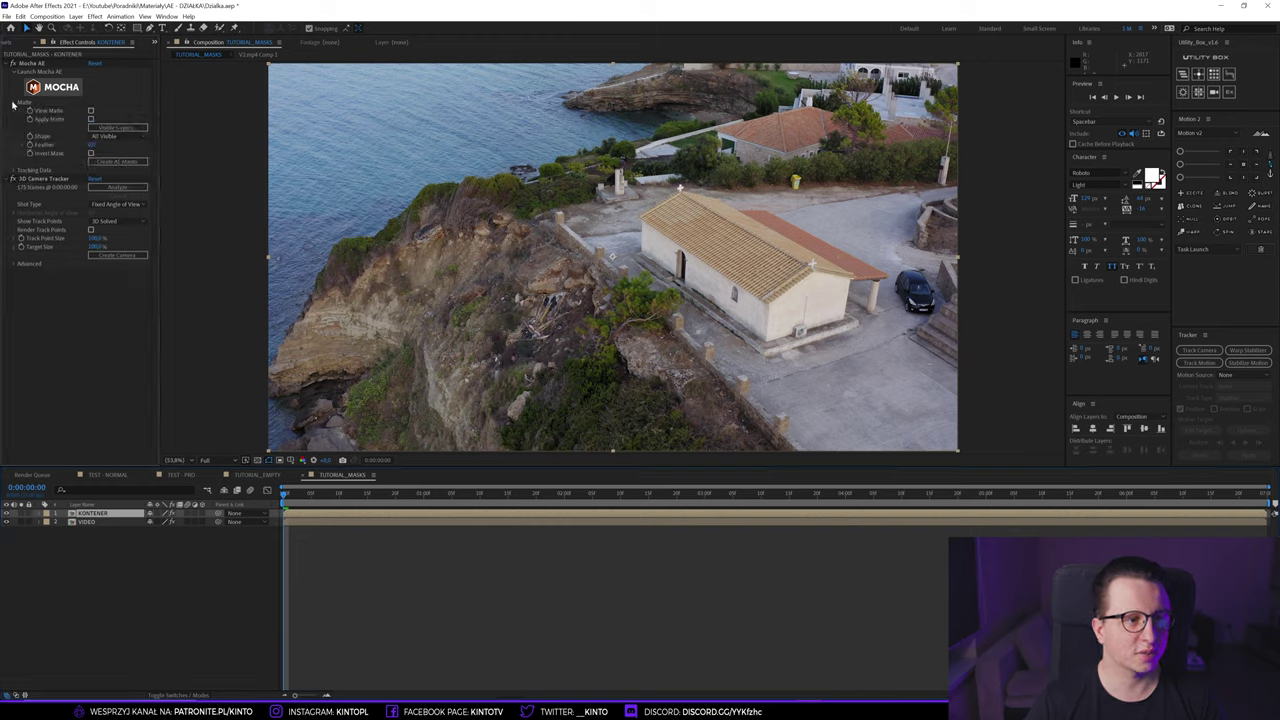
click(10, 180)
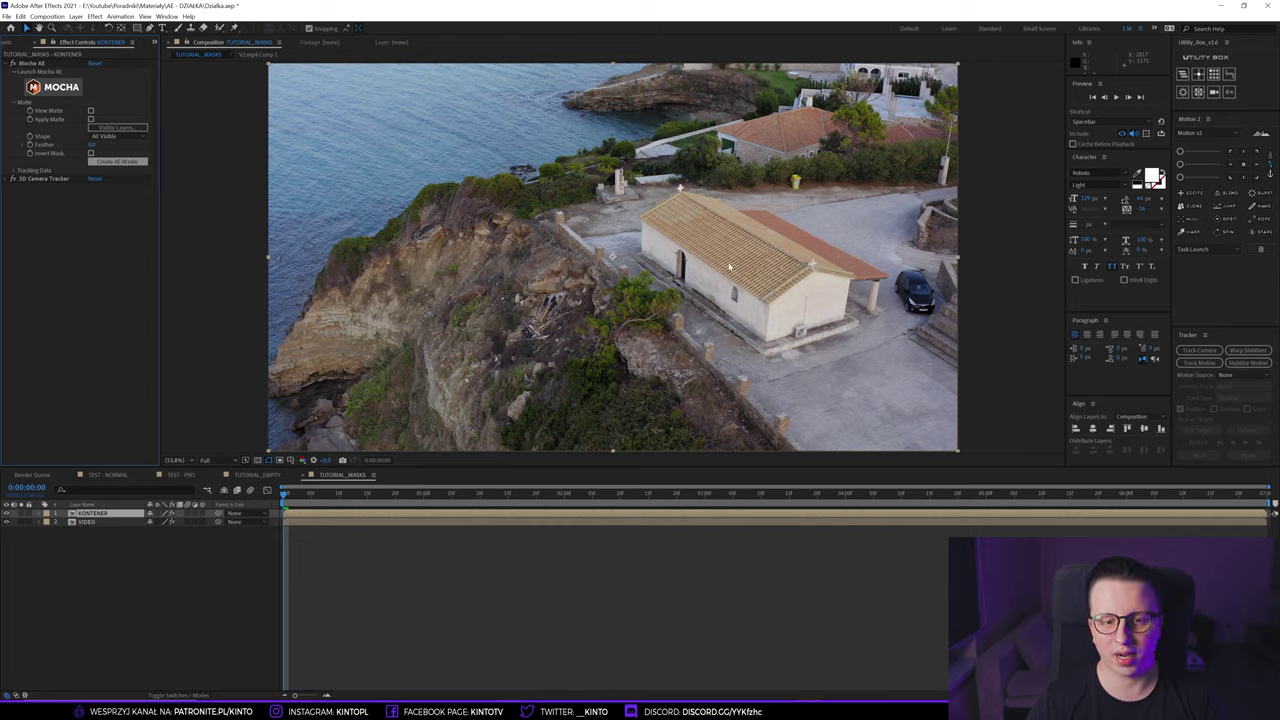
click(30, 63)
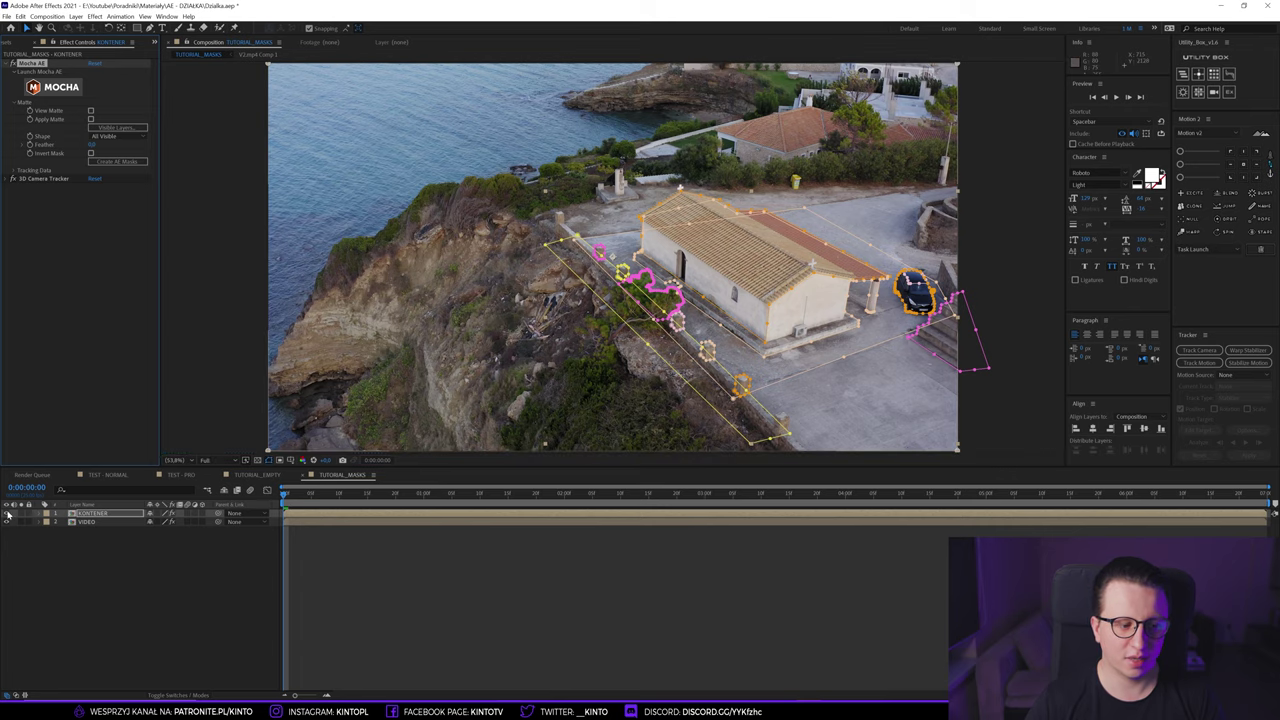
click(89, 574)
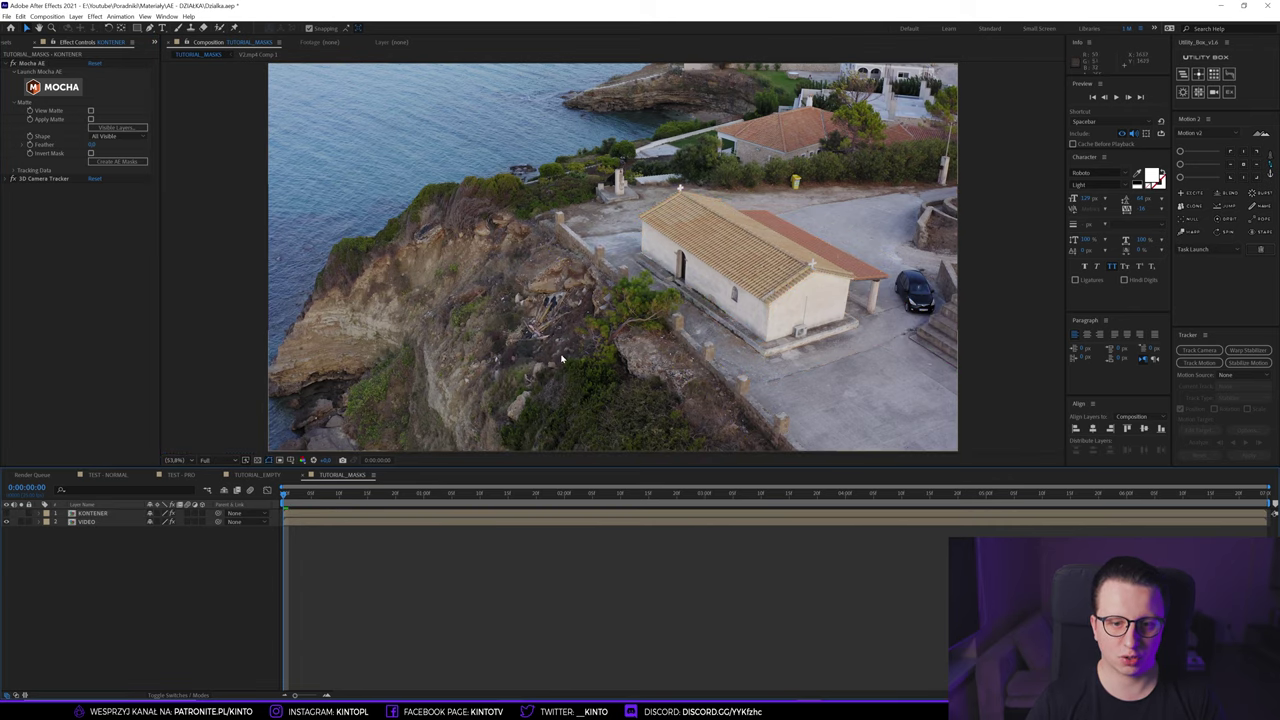
scroll(445, 313, down, 1)
scroll(842, 268, up, 2)
scroll(520, 274, down, 2)
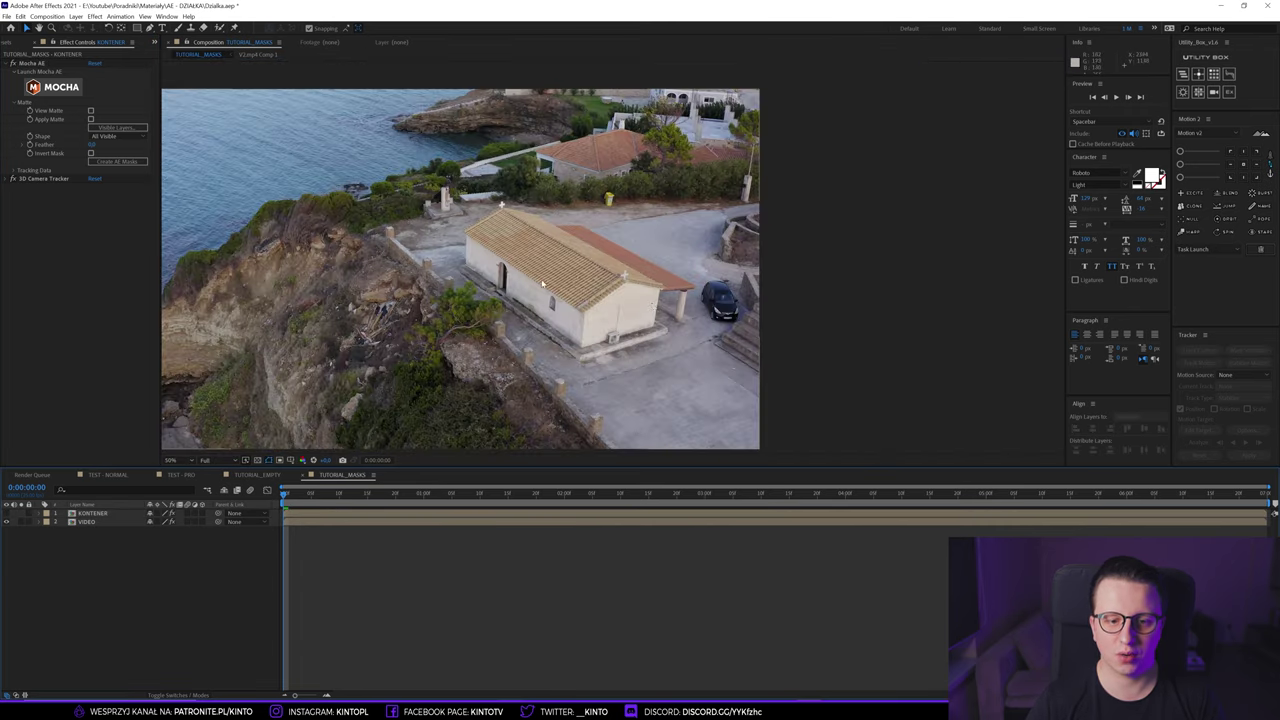
right_click(82, 537)
- Create a new white solid named OBRYS
mouse_move(120, 546)
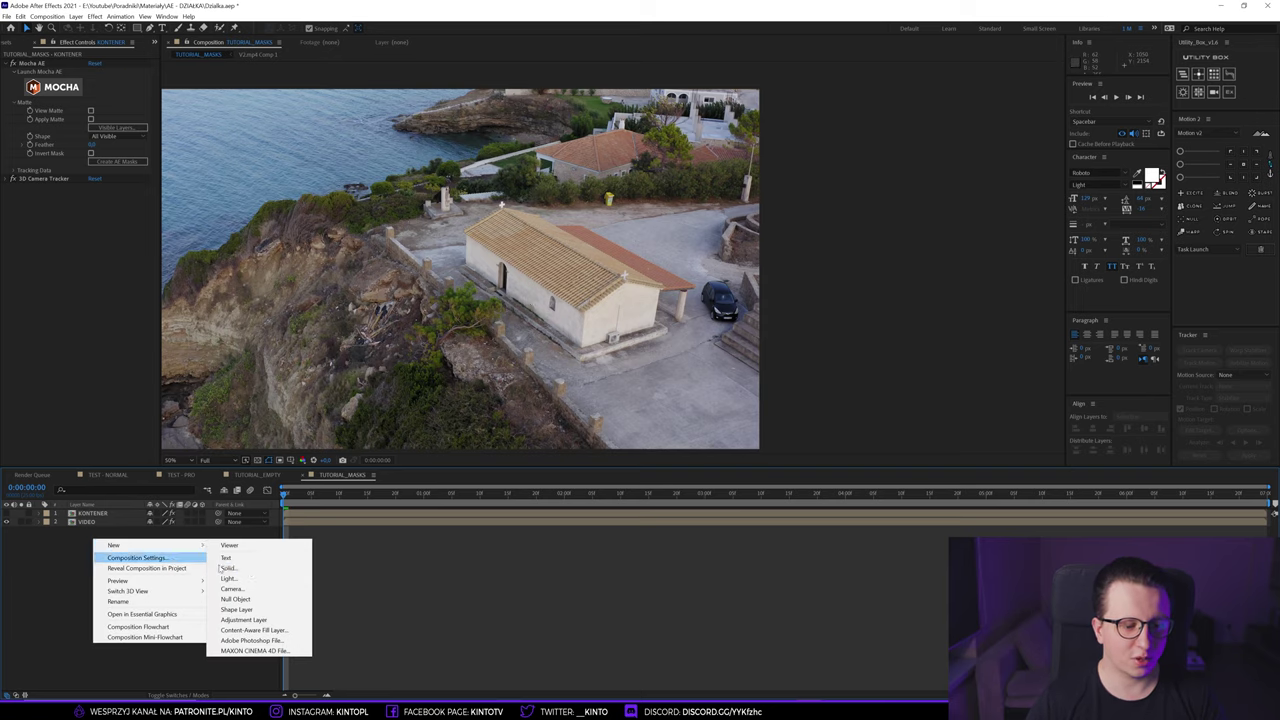
click(235, 564)
text(OBRYS)
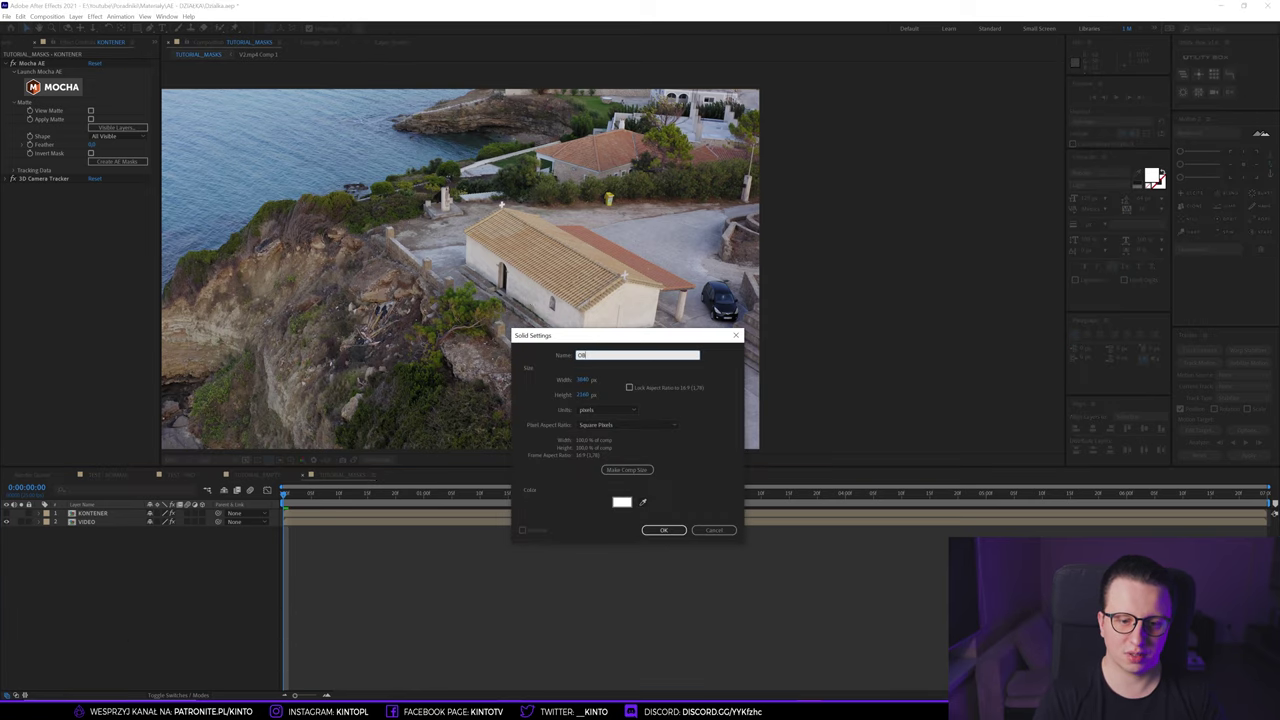
key(Return)
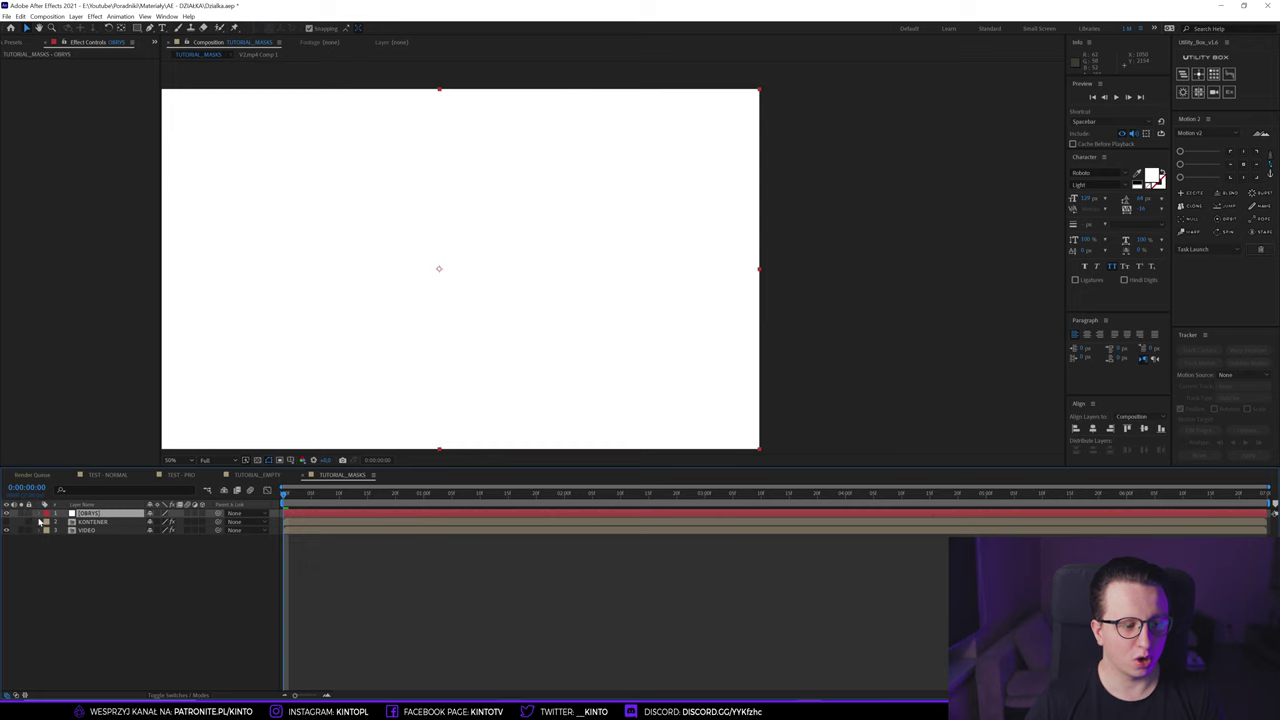
- Copy KONTENER's DZIALKA plot mask onto OBRYS, fit the frame in the viewer, and preview it
click(44, 523)
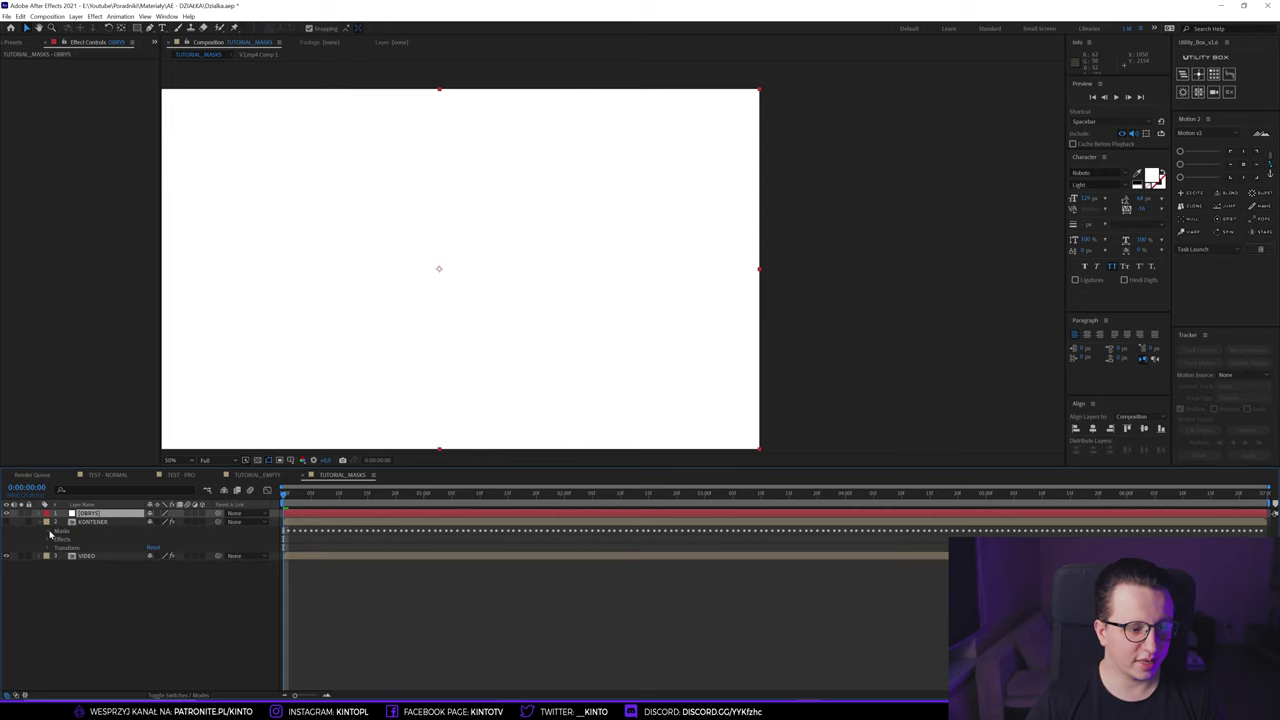
click(50, 532)
click(82, 541)
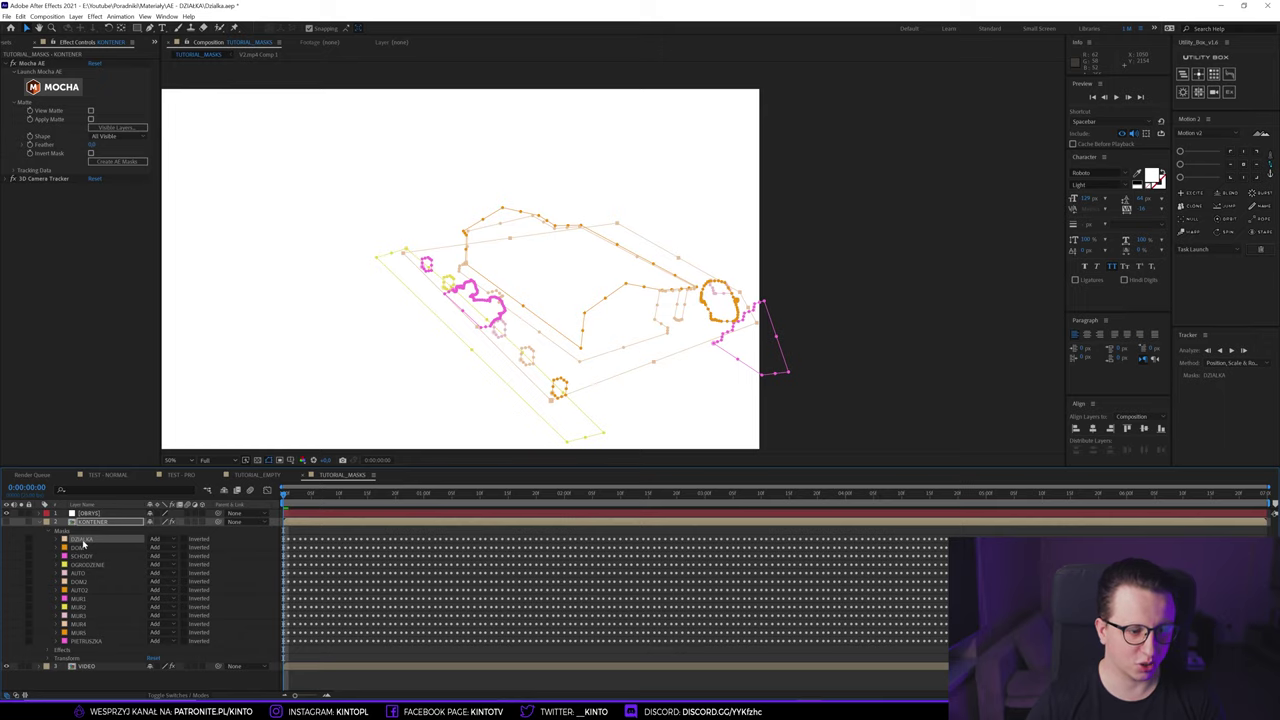
click(42, 523)
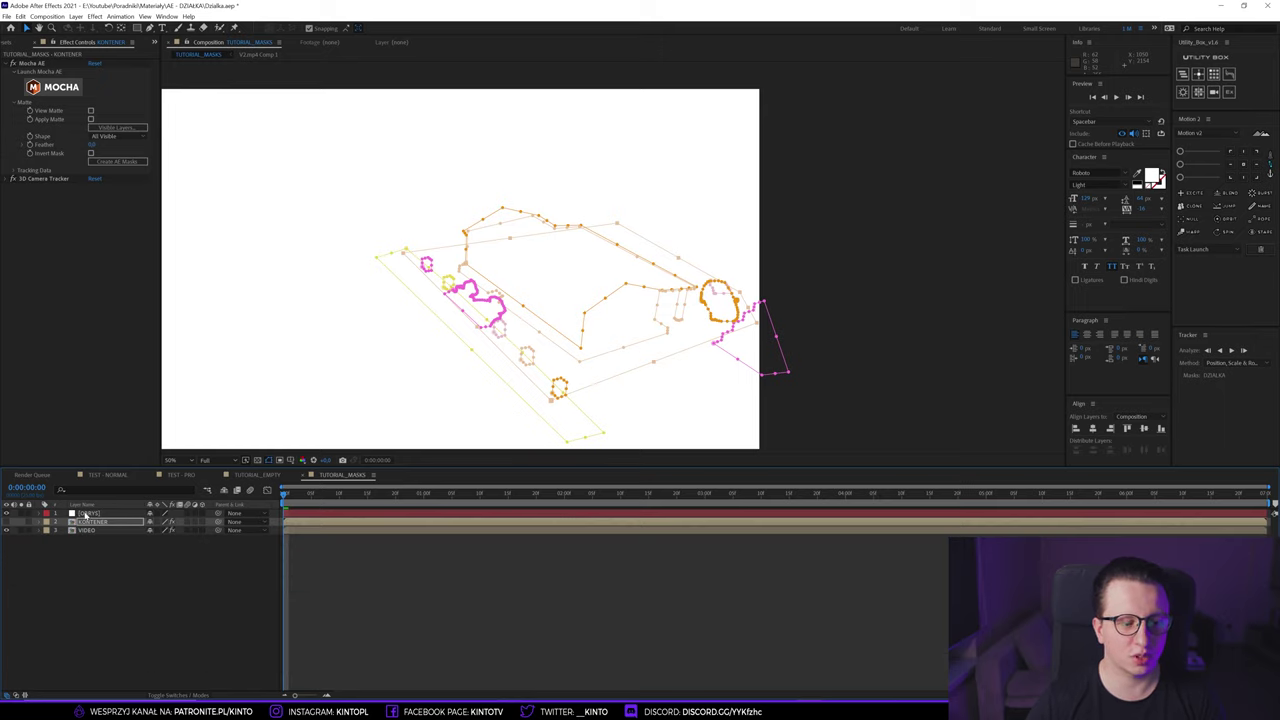
click(84, 513)
click(172, 460)
click(183, 479)
key(space)
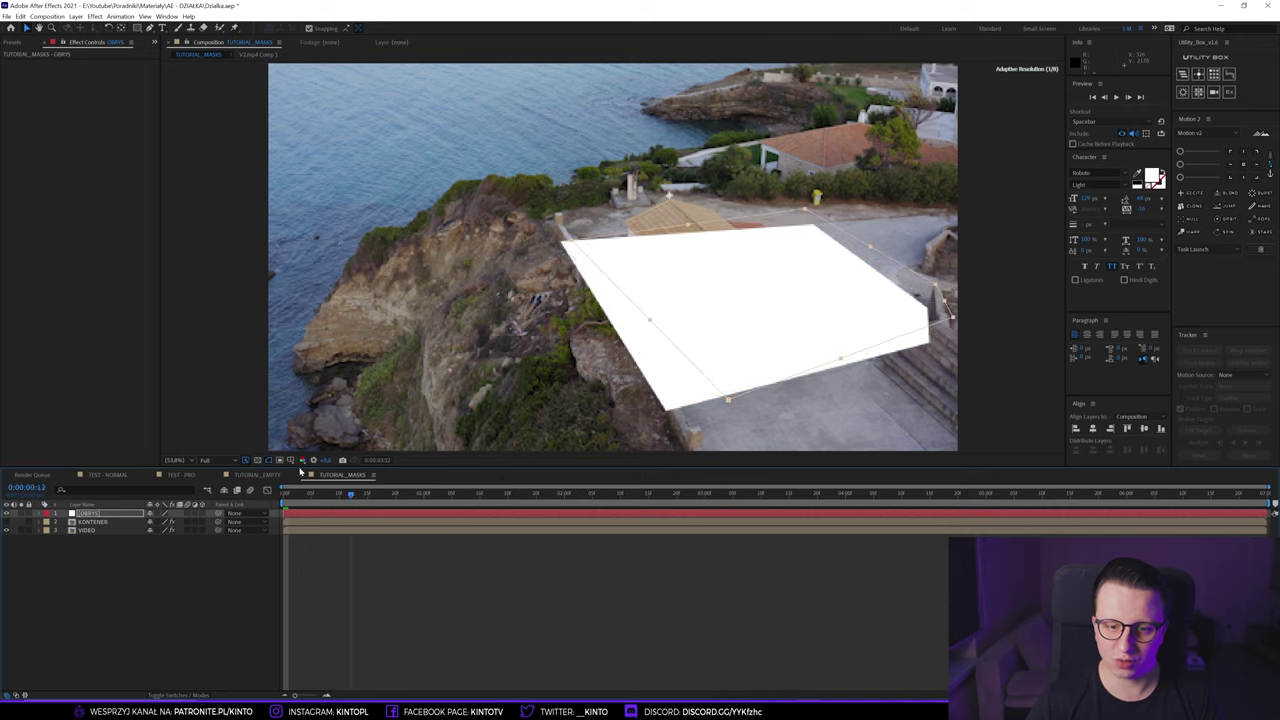
- Apply a Stroke effect to OBRYS with Paint Style set to Reveal Original Image
key(space)
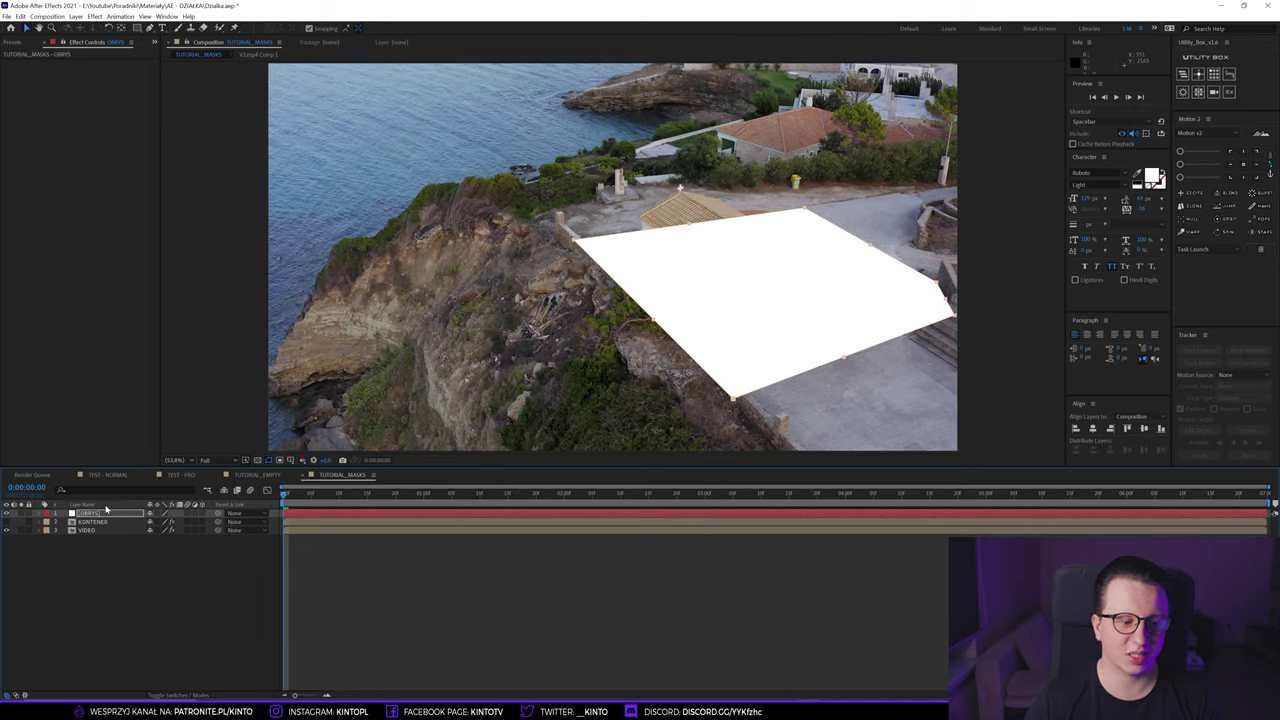
click(97, 514)
key(ctrl+space)
text(stroke)
key(Return)
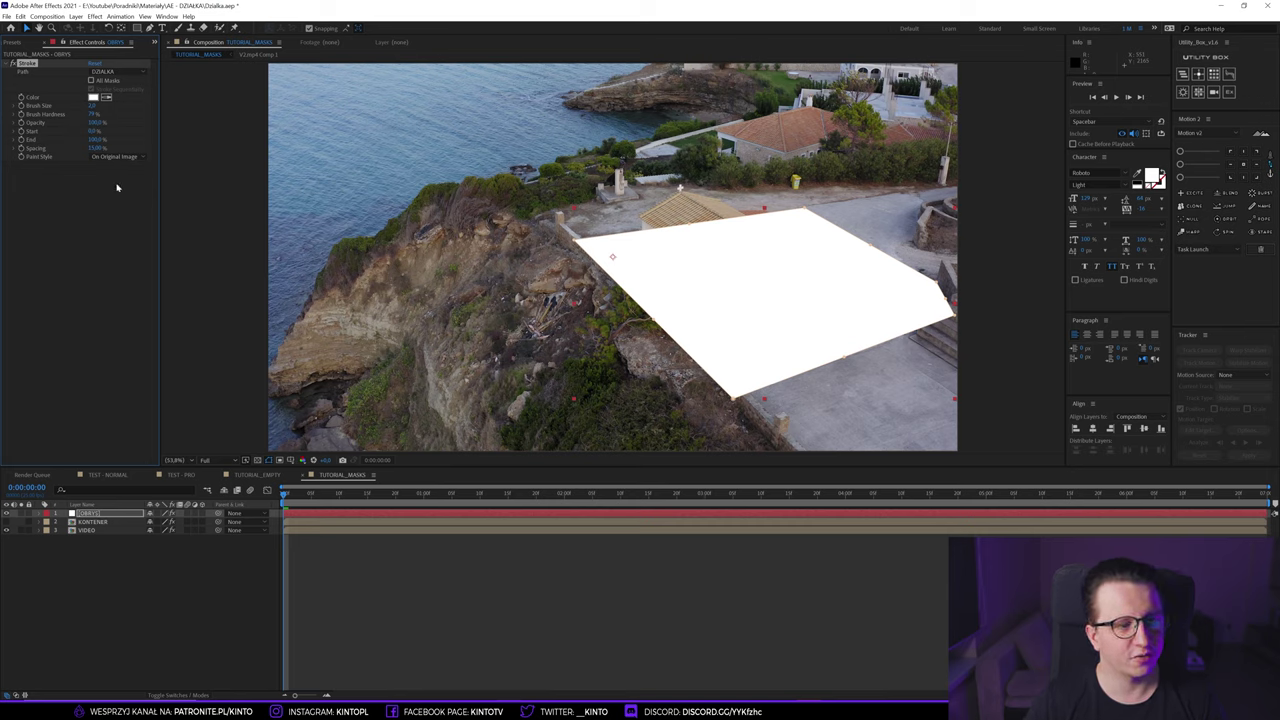
click(116, 157)
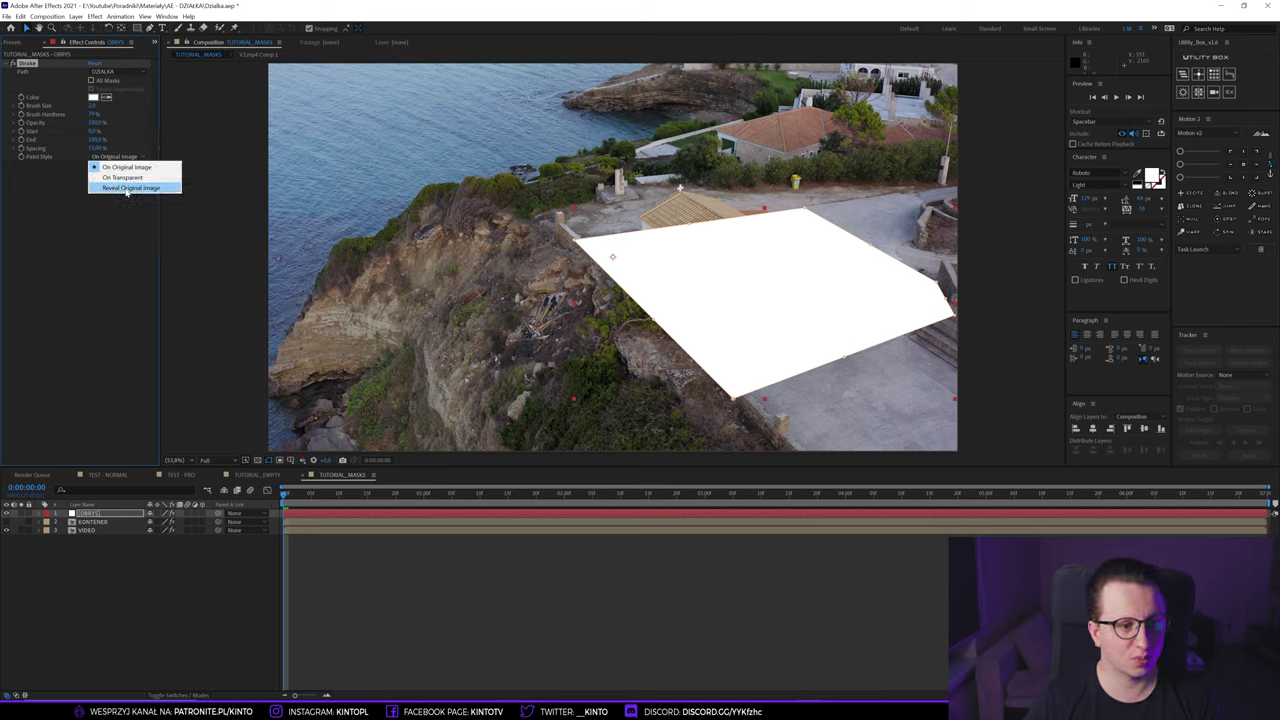
click(128, 188)
click(95, 513)
click(77, 17)
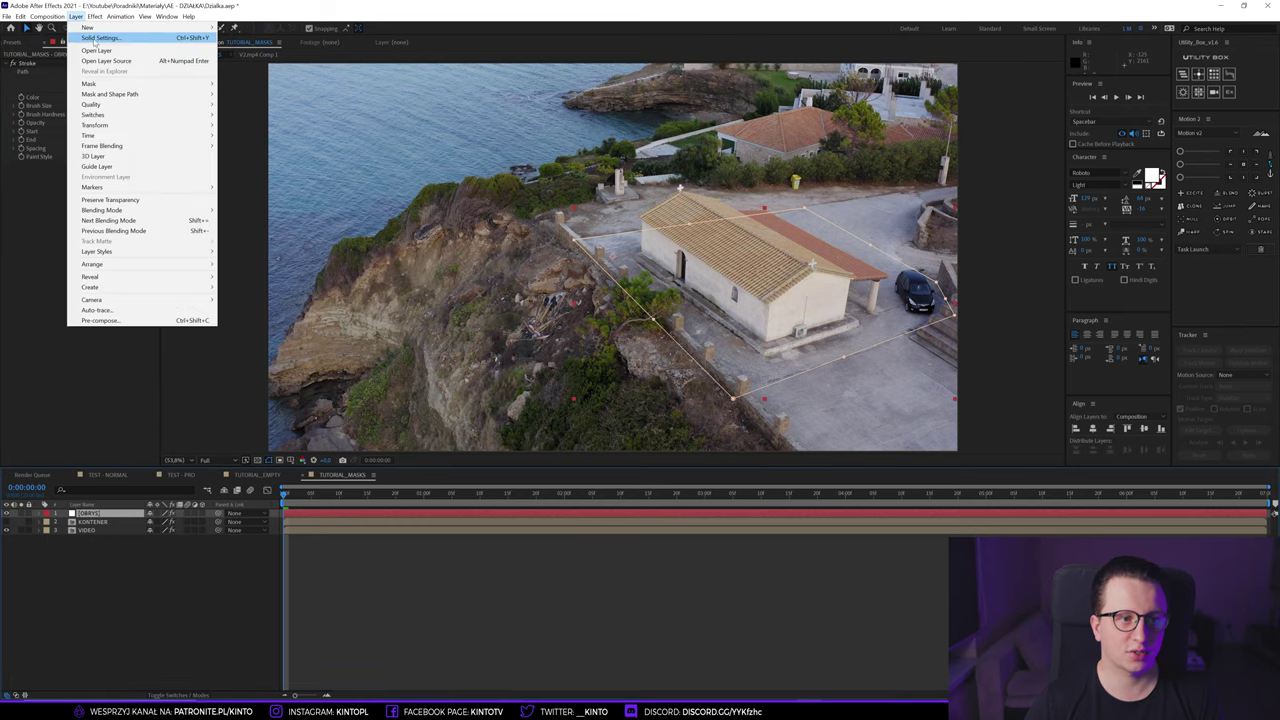
- Confirm OBRYS's solid settings and reduce the Stroke Brush Size to a thin white outline
click(97, 38)
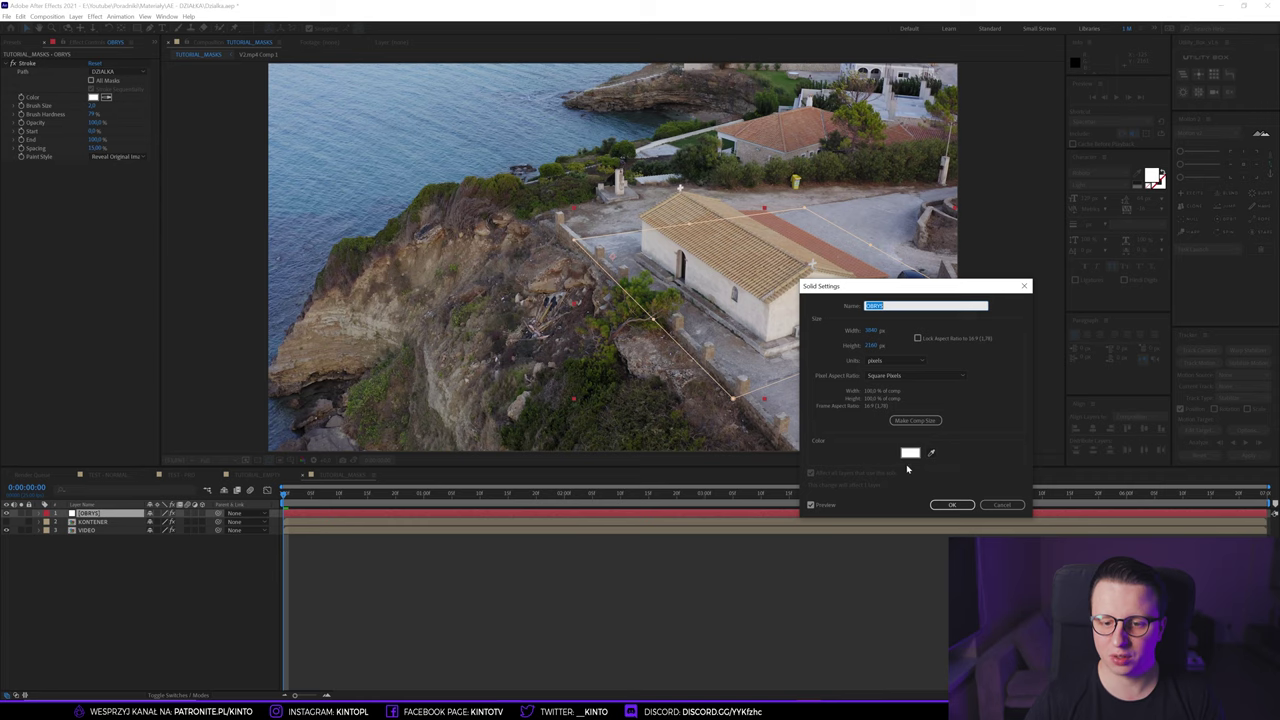
click(952, 504)
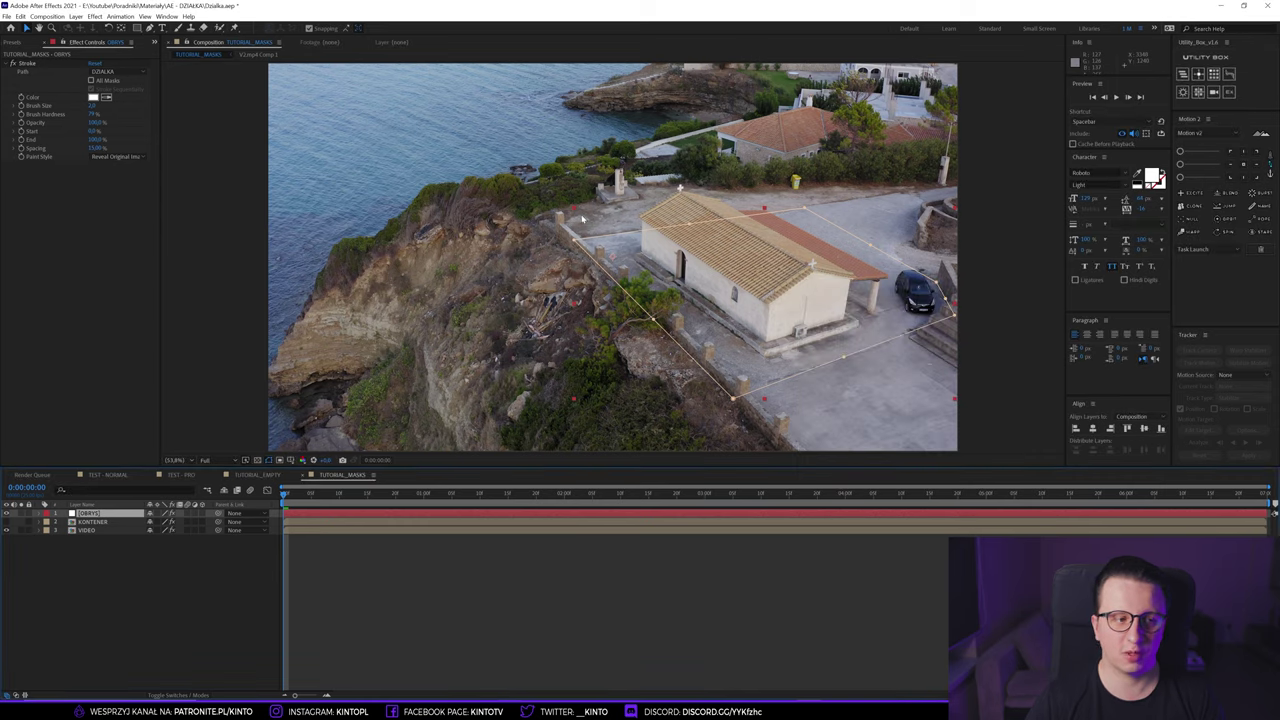
click(95, 106)
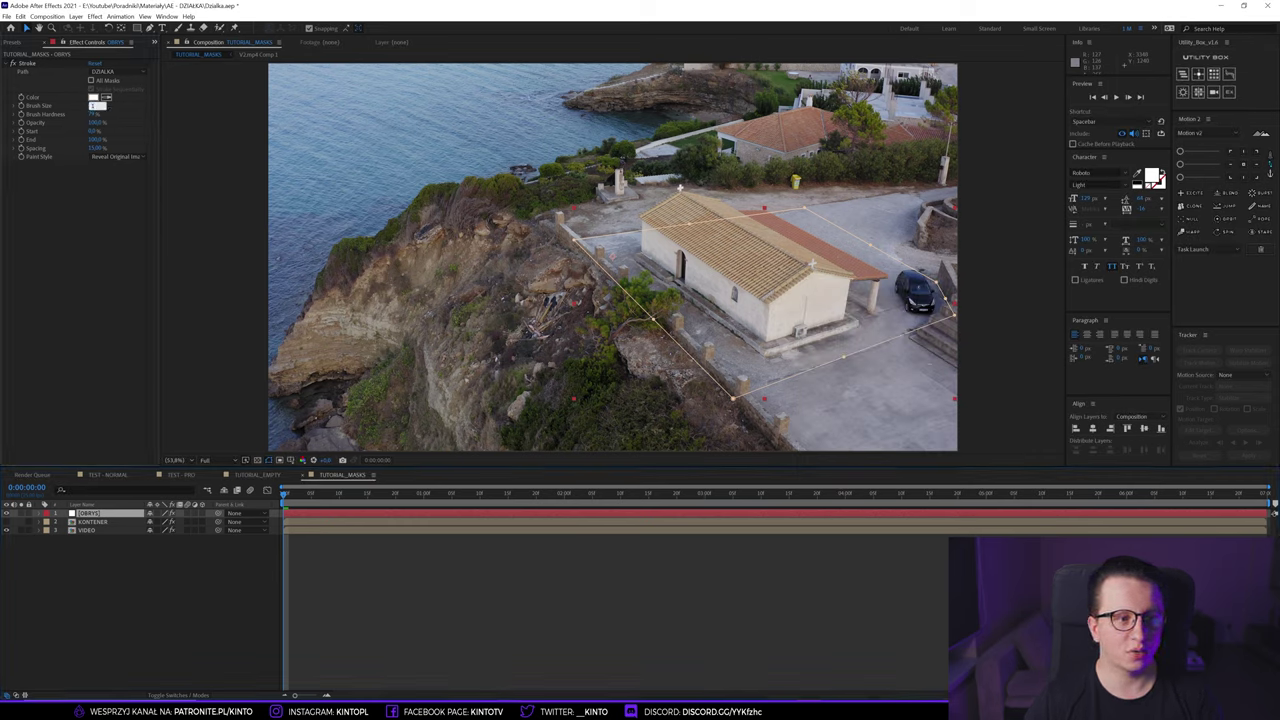
key(Return)
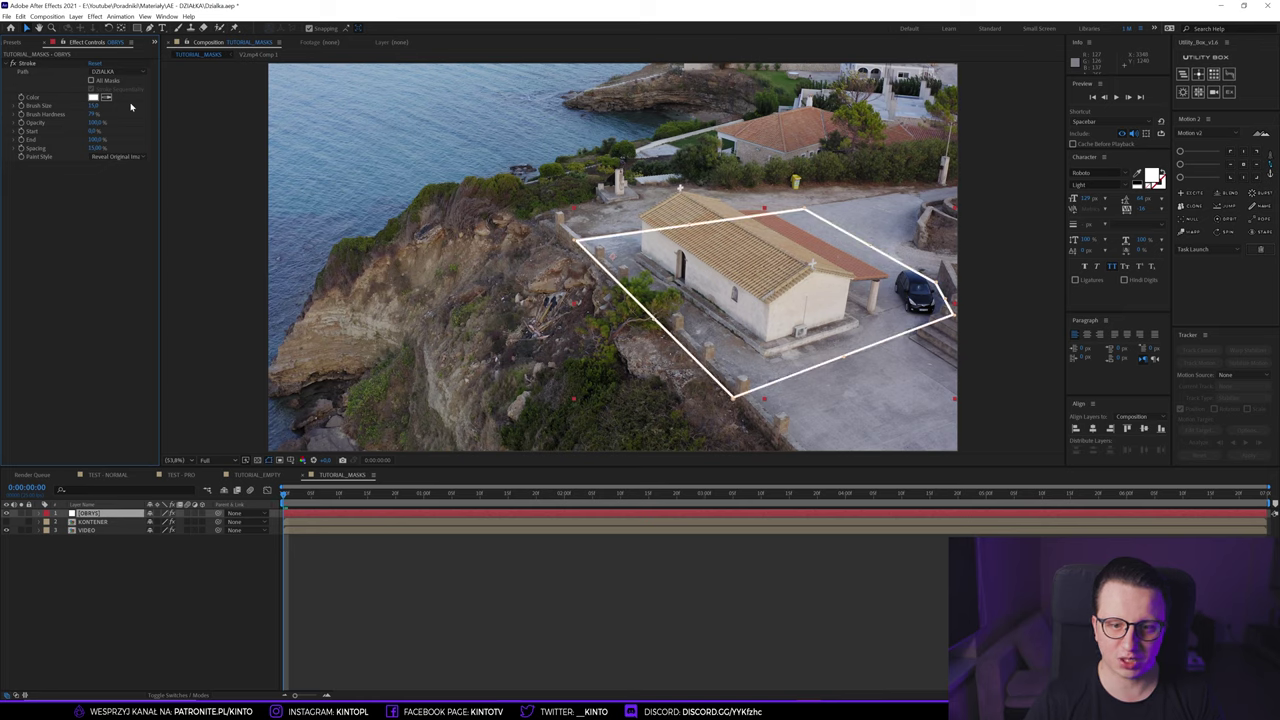
drag(104, 113, 104, 112)
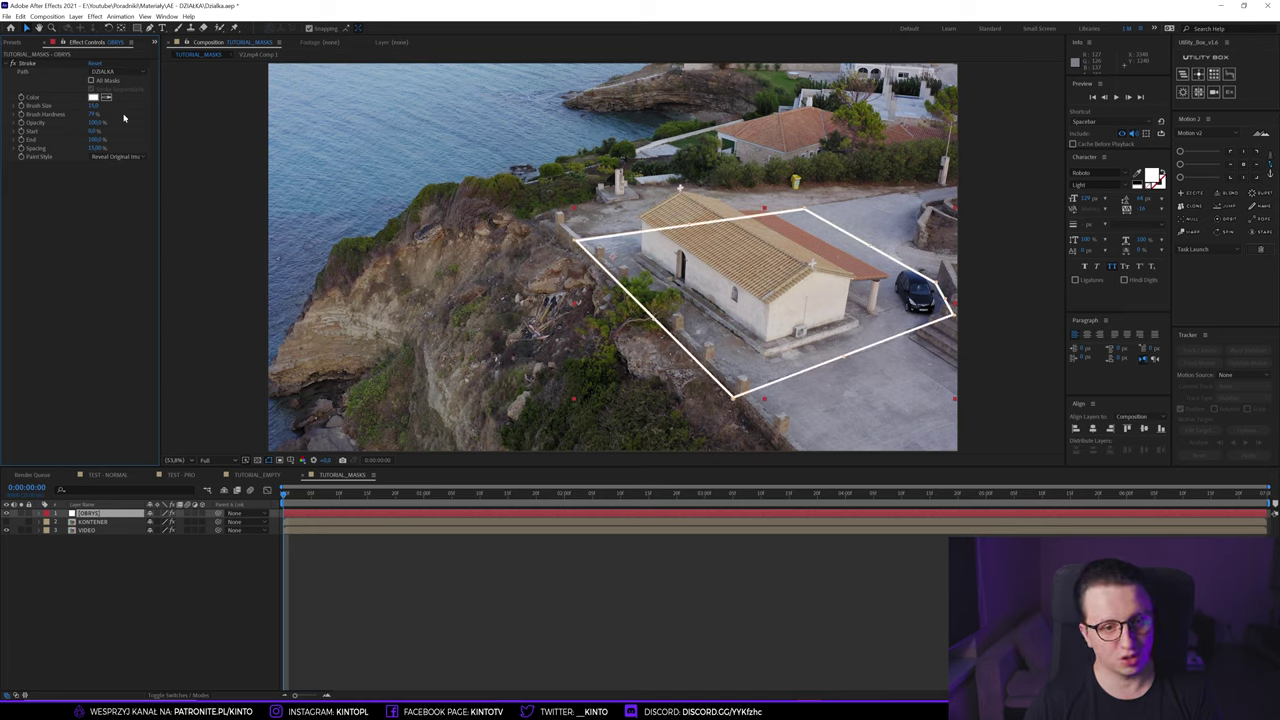
drag(104, 112, 98, 106)
click(174, 554)
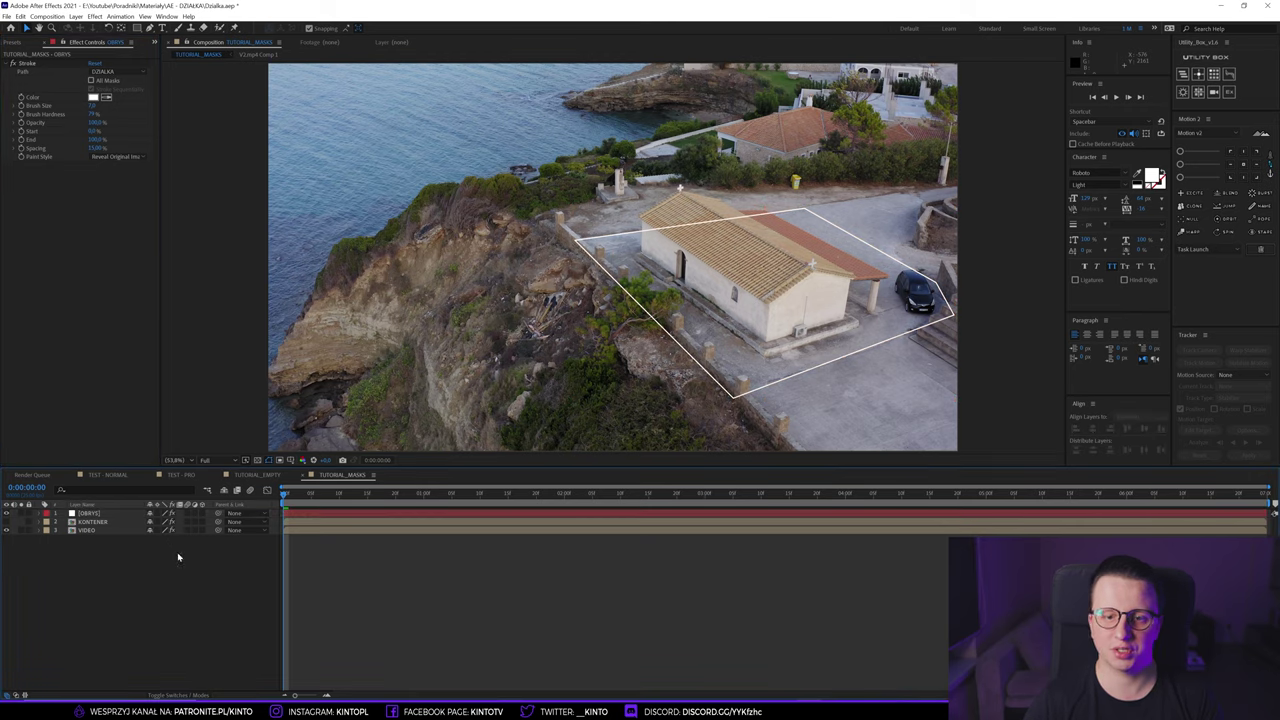
drag(318, 494, 695, 494)
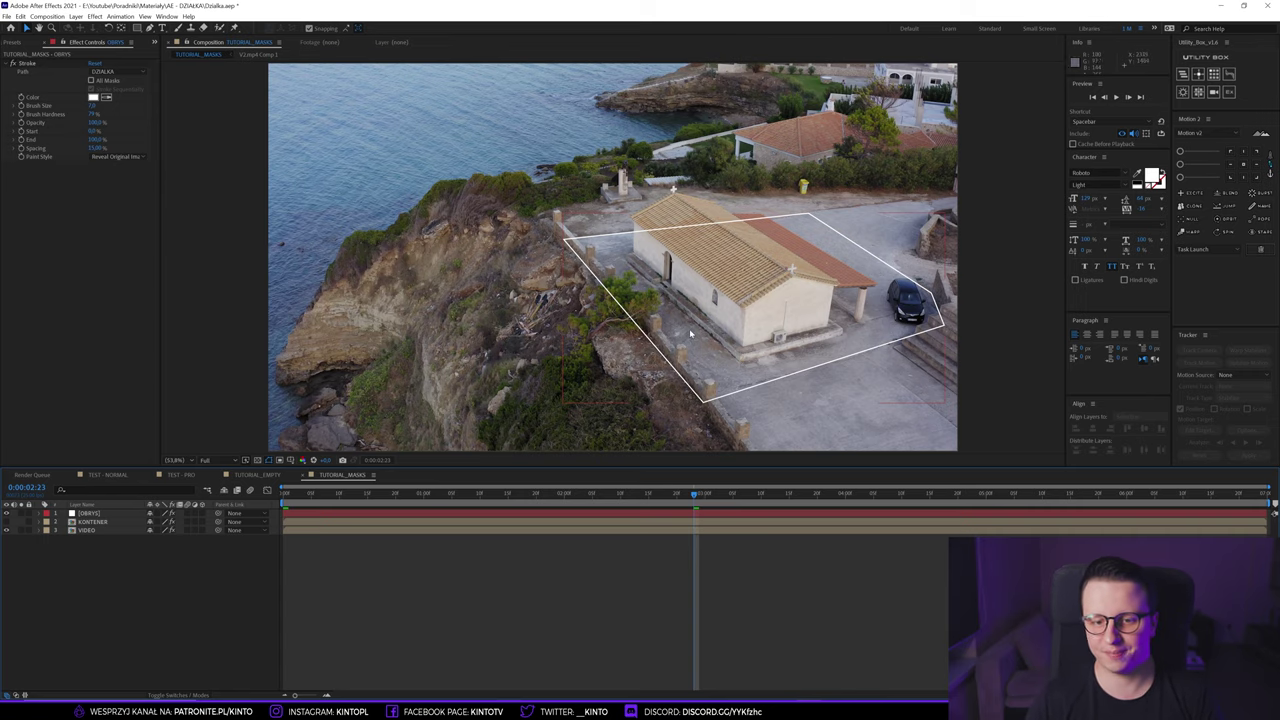
key(Home)
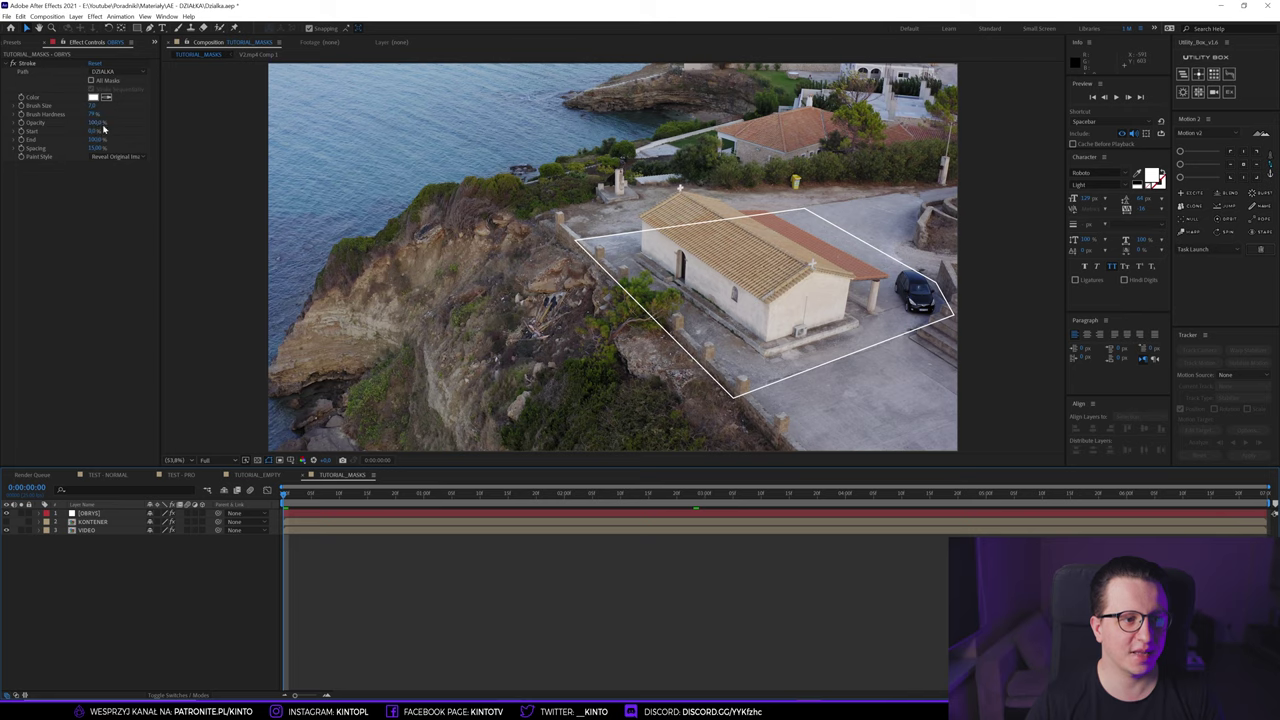
drag(91, 117, 105, 157)
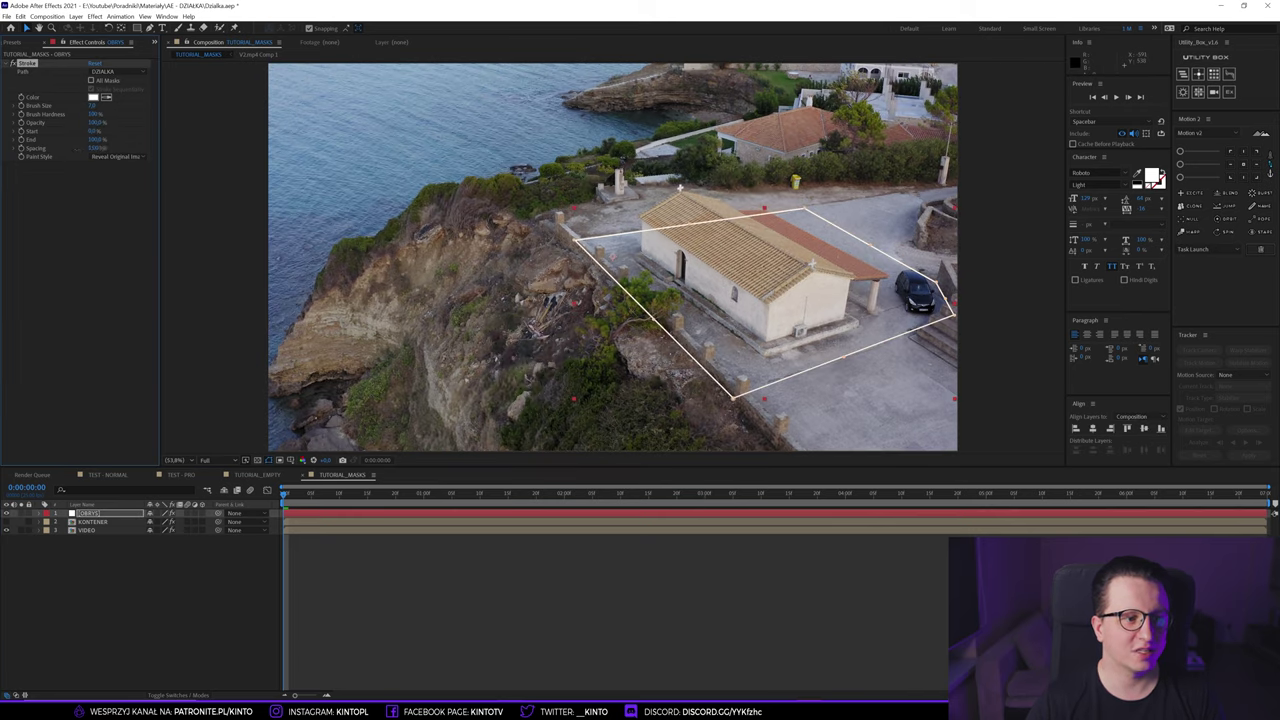
- Keyframe OBRYS's Stroke End from empty to fully drawn at 0:00:01:10
click(95, 513)
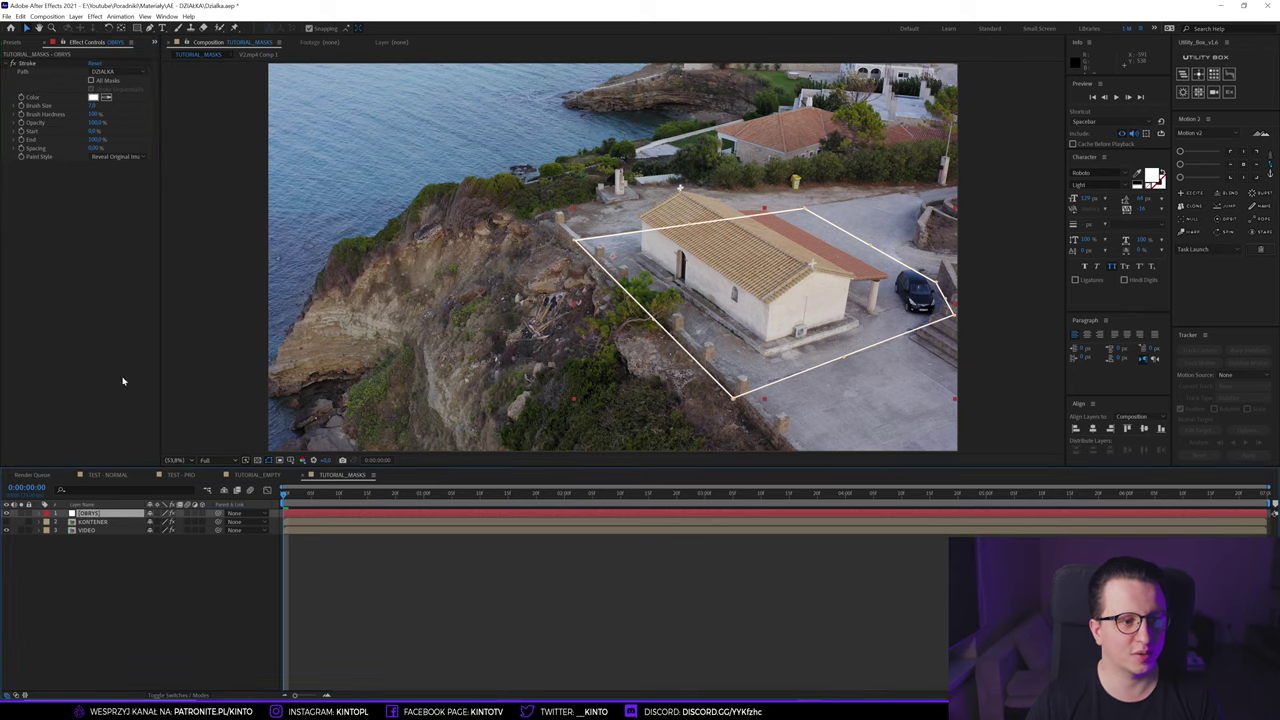
mouse_move(93, 131)
mouse_down()
mouse_move(148, 122)
mouse_move(71, 131)
mouse_up()
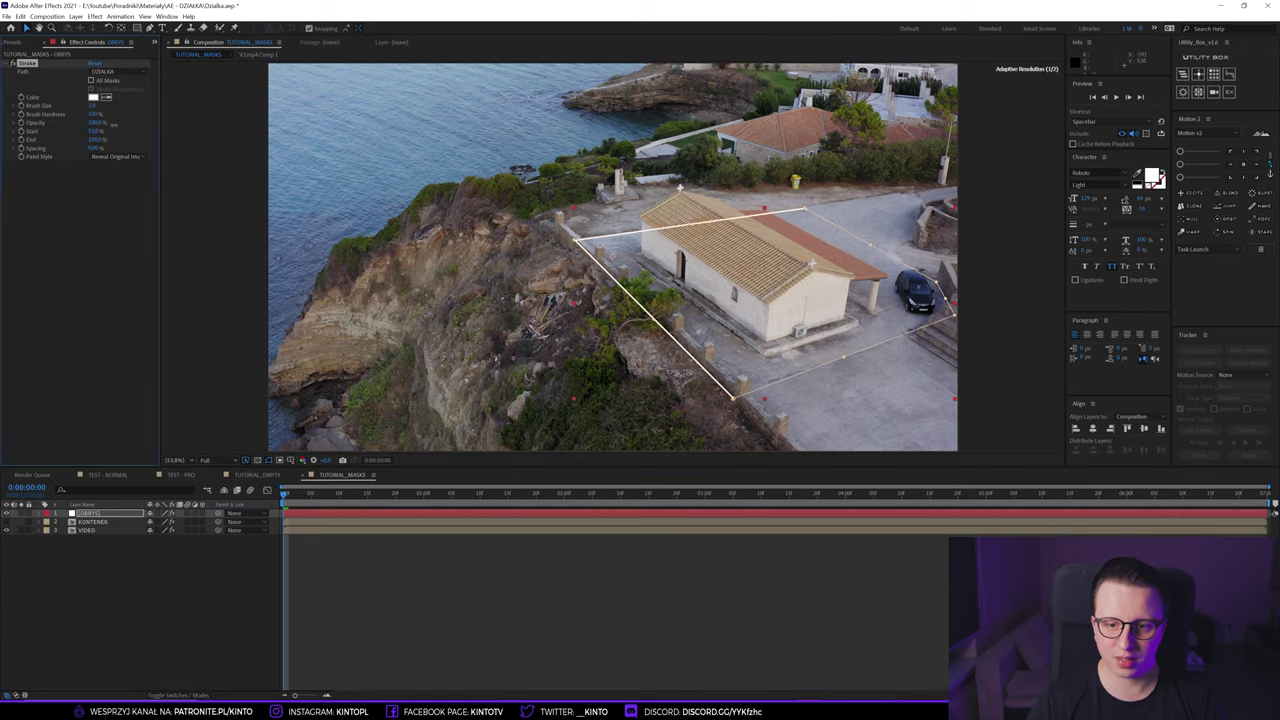
drag(94, 140, 62, 143)
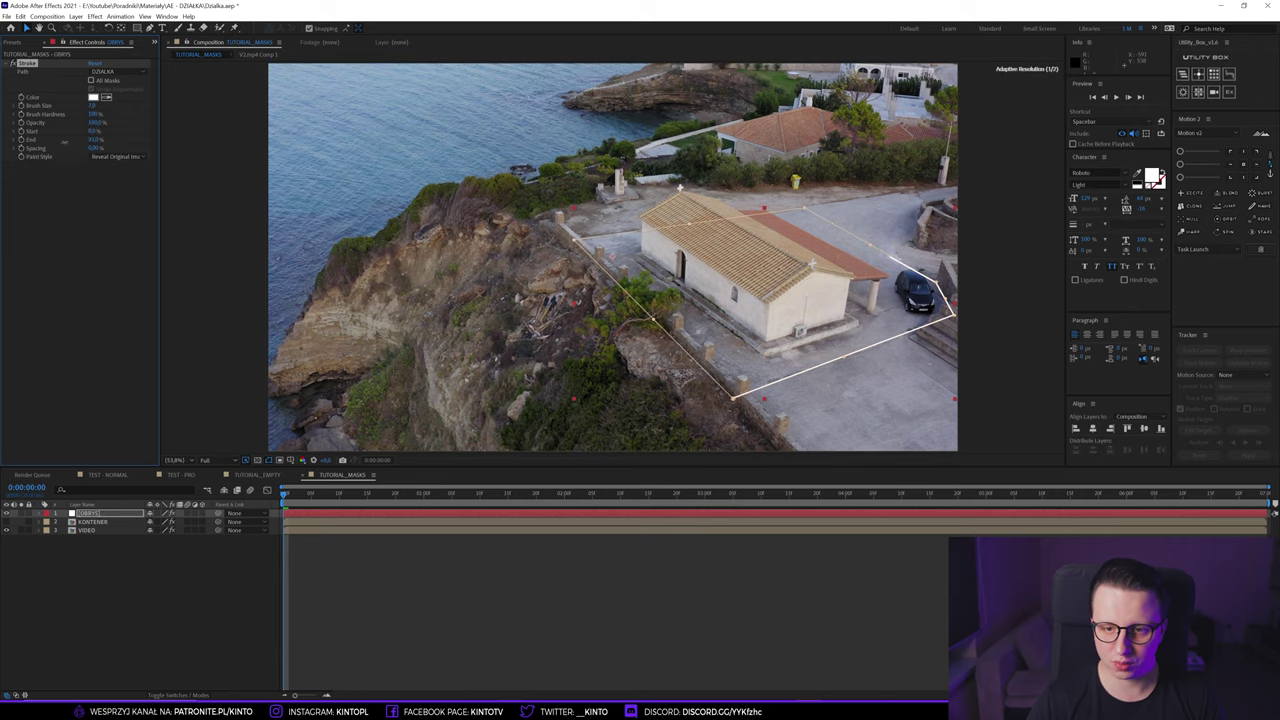
drag(62, 143, 70, 141)
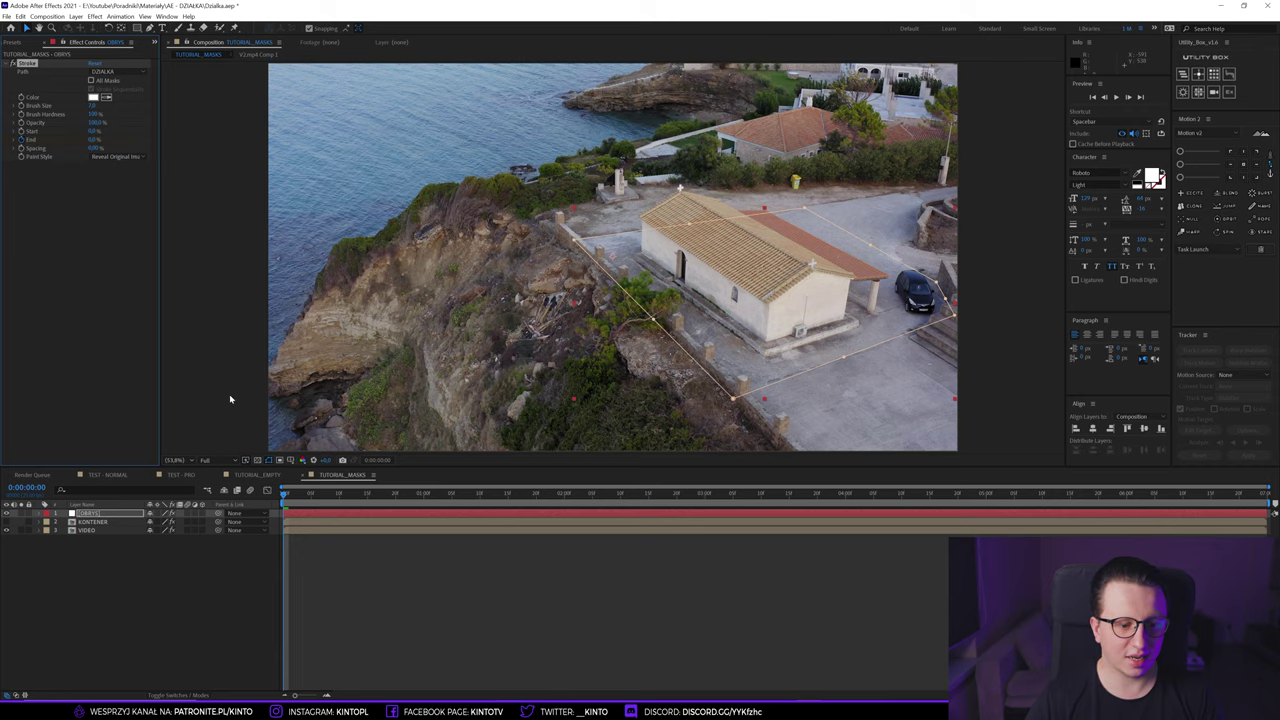
key(u)
drag(330, 495, 423, 495)
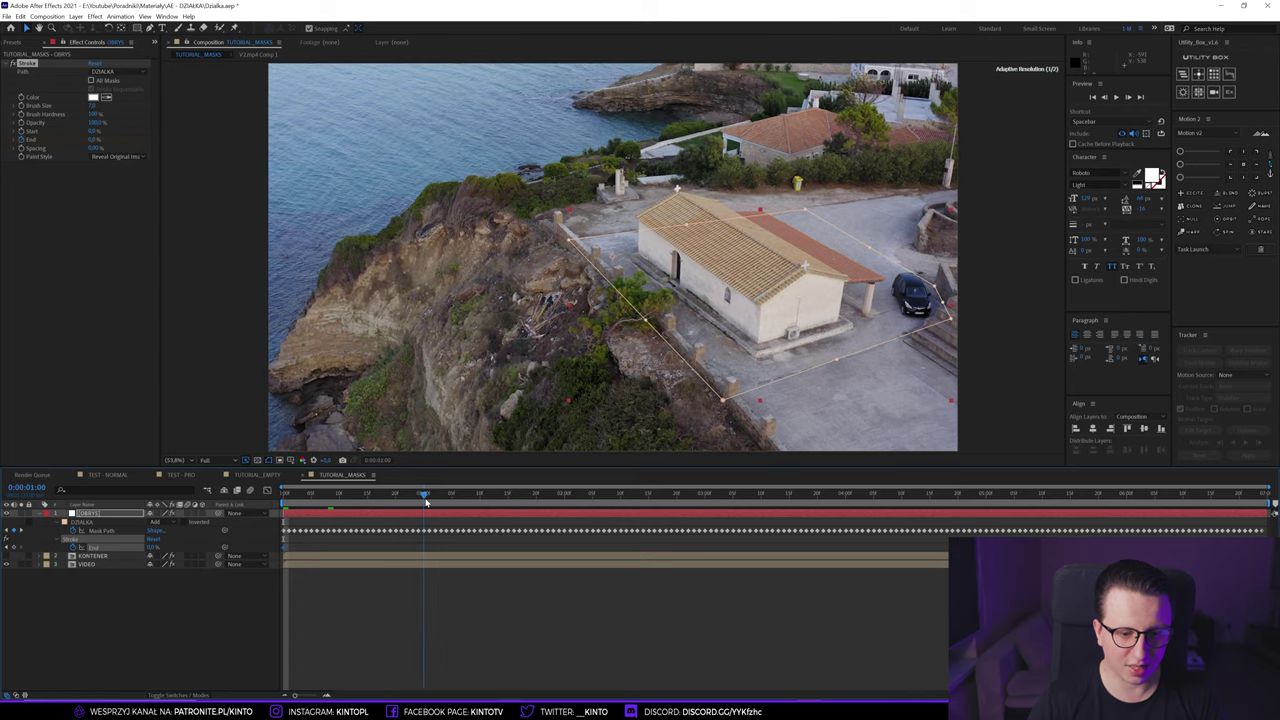
key(shift+Page_Down)
drag(95, 139, 130, 139)
- Preview and scrub the outline draw-on animation, then collapse OBRYS's properties
drag(480, 493, 283, 497)
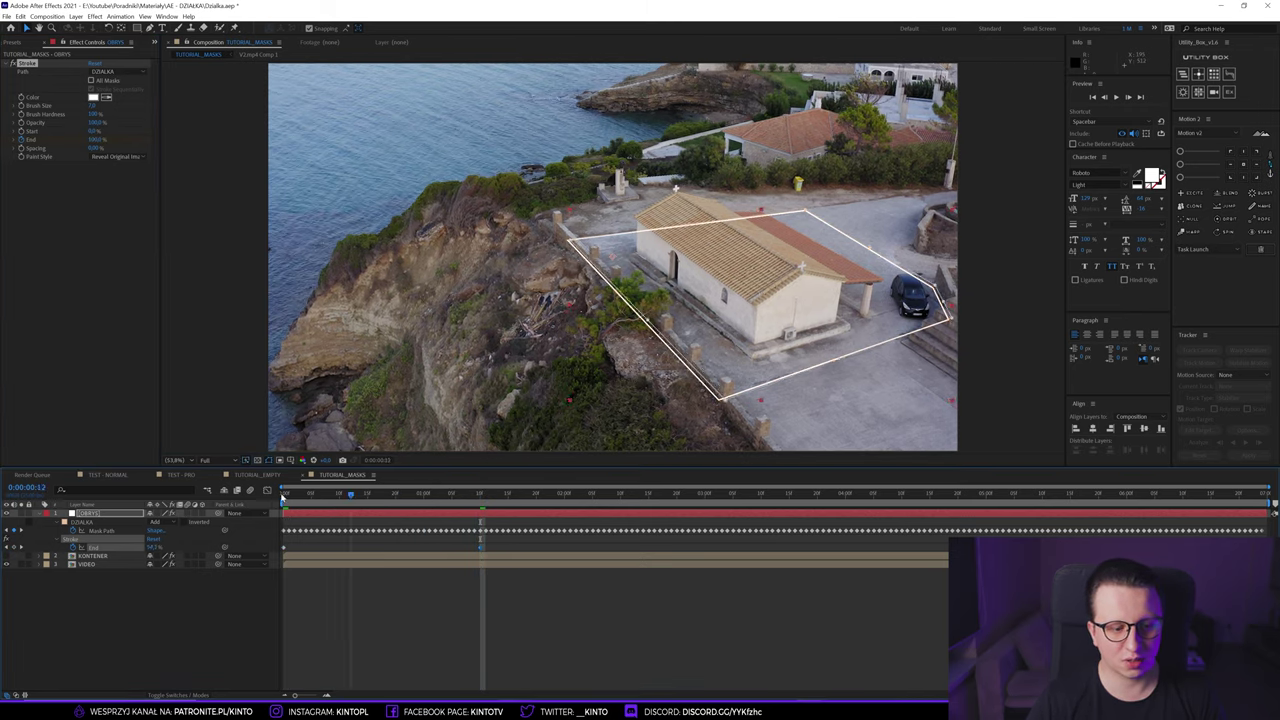
key(space)
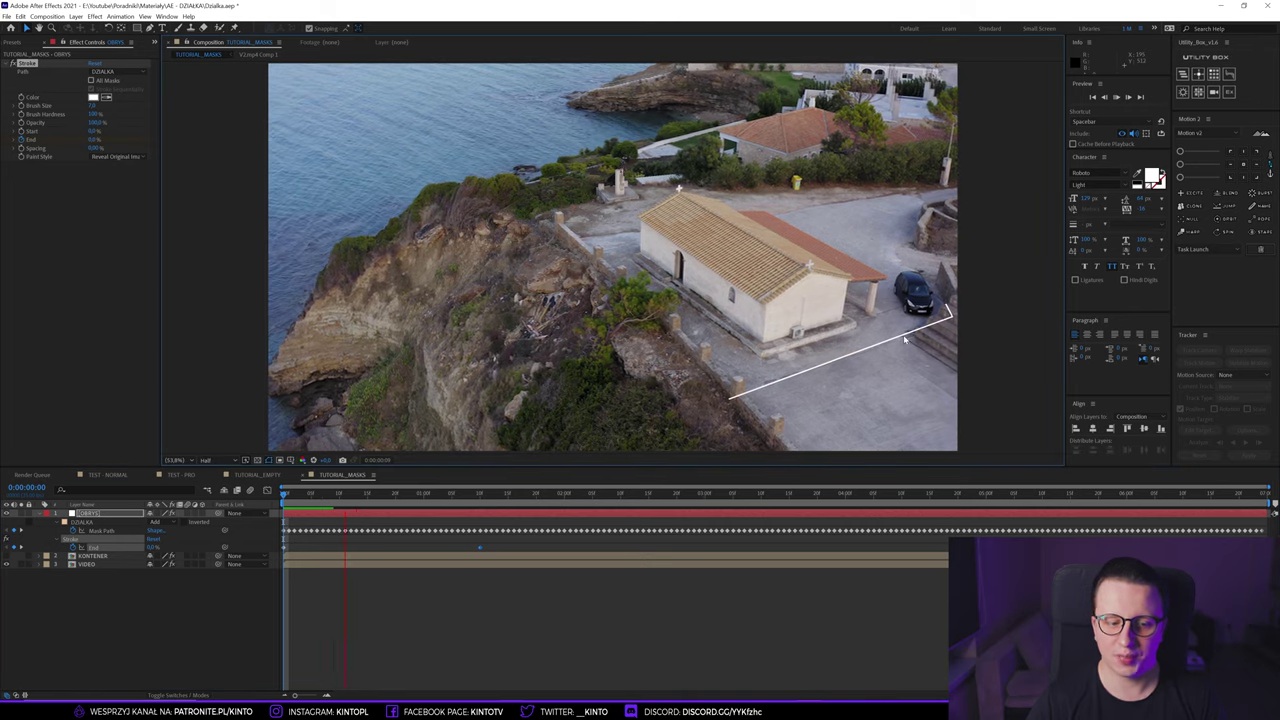
key(space)
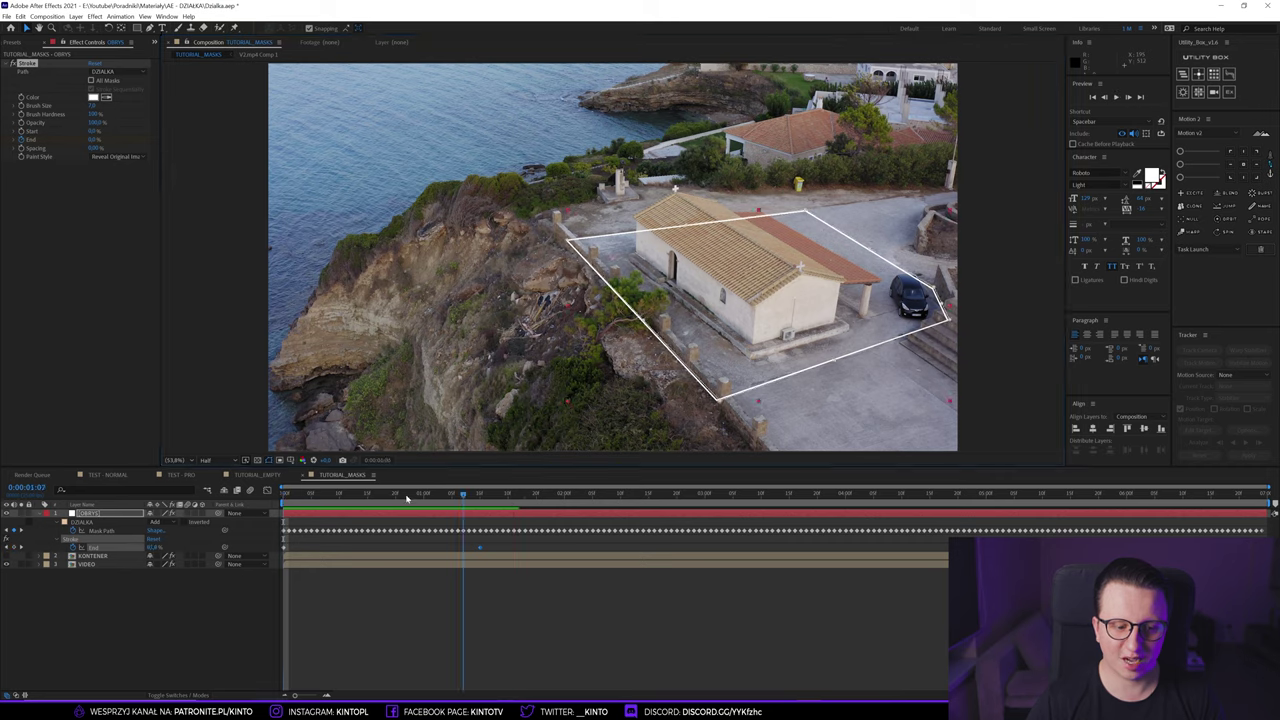
key(space)
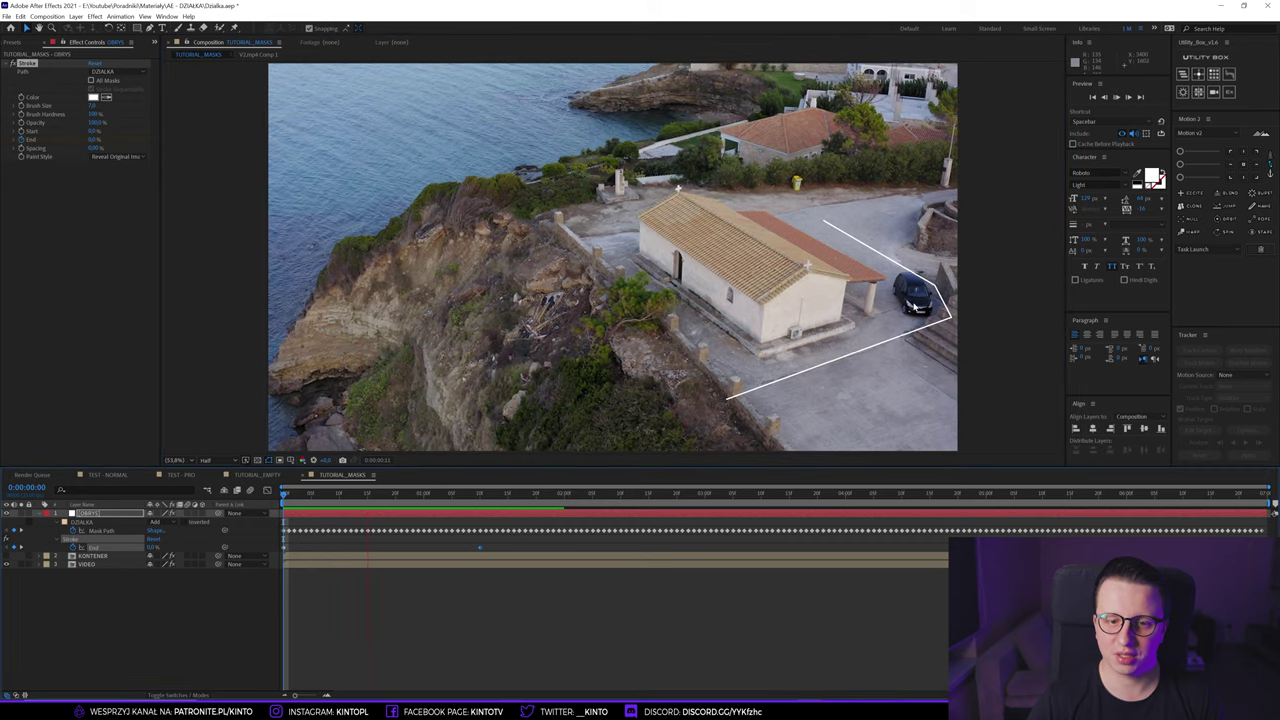
click(654, 493)
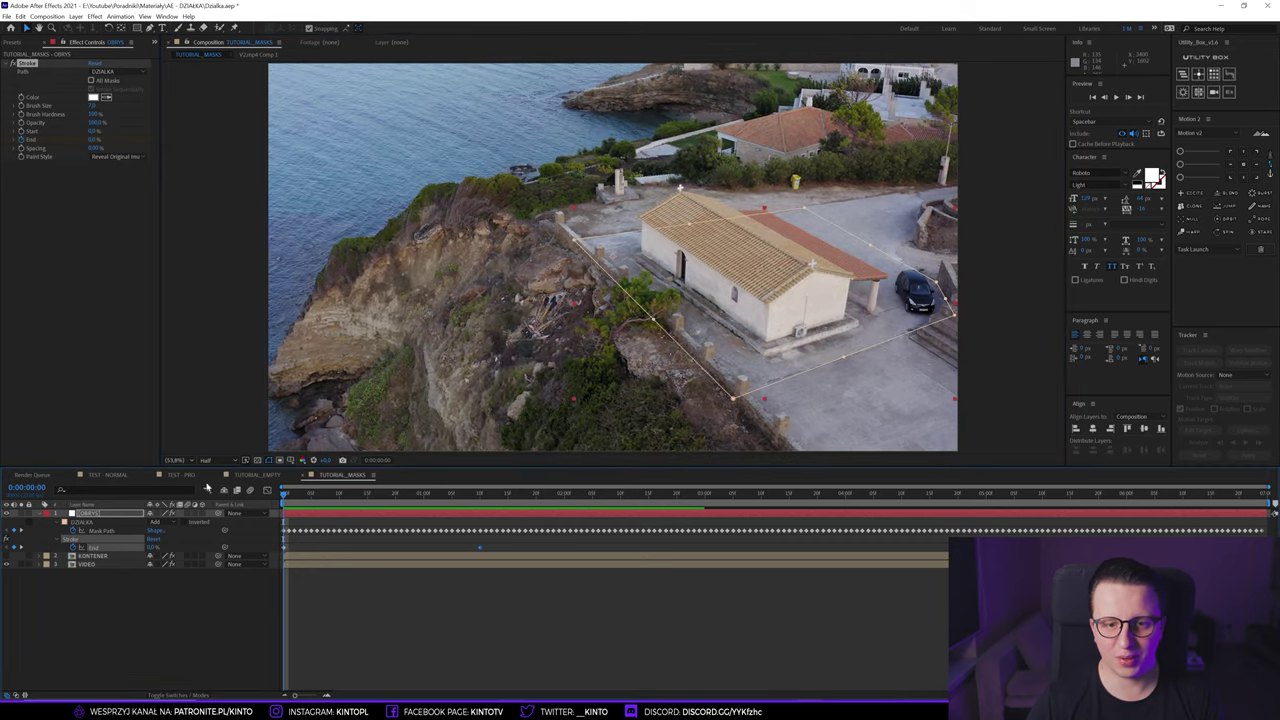
drag(660, 493, 222, 495)
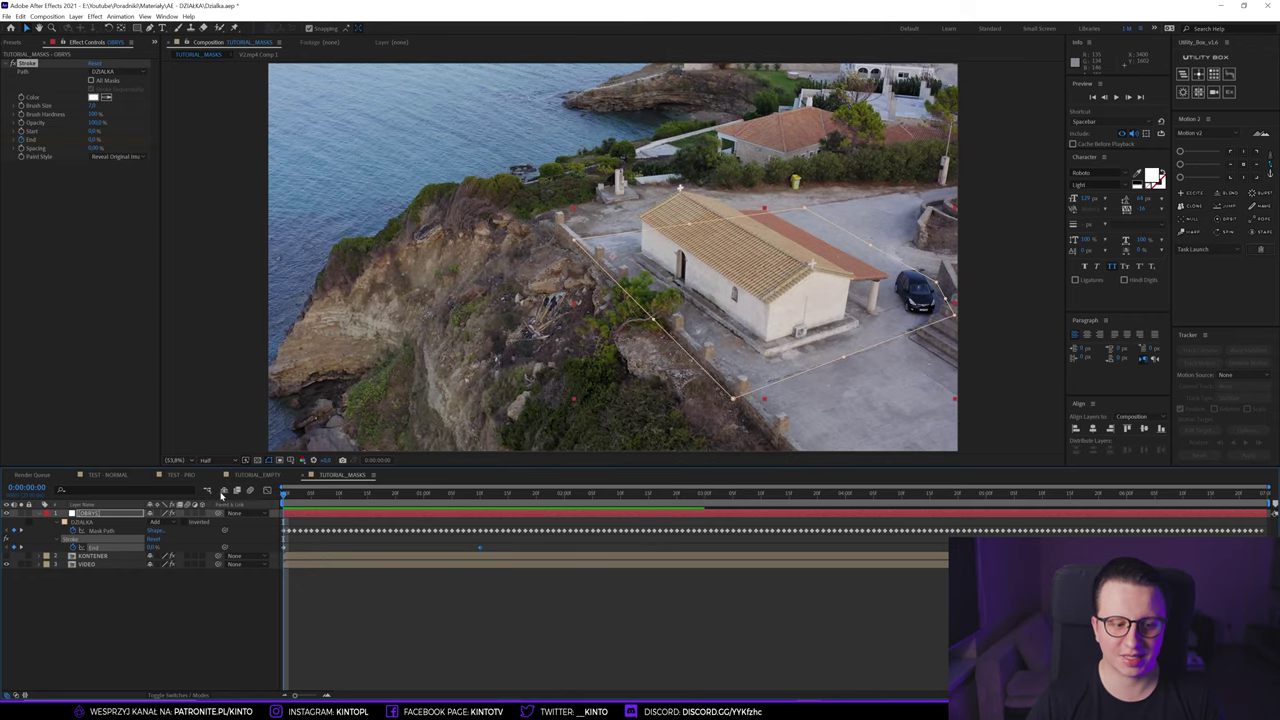
click(38, 518)
click(446, 494)
mouse_move(476, 493)
mouse_down()
mouse_move(665, 493)
mouse_move(333, 493)
mouse_move(166, 598)
mouse_up()
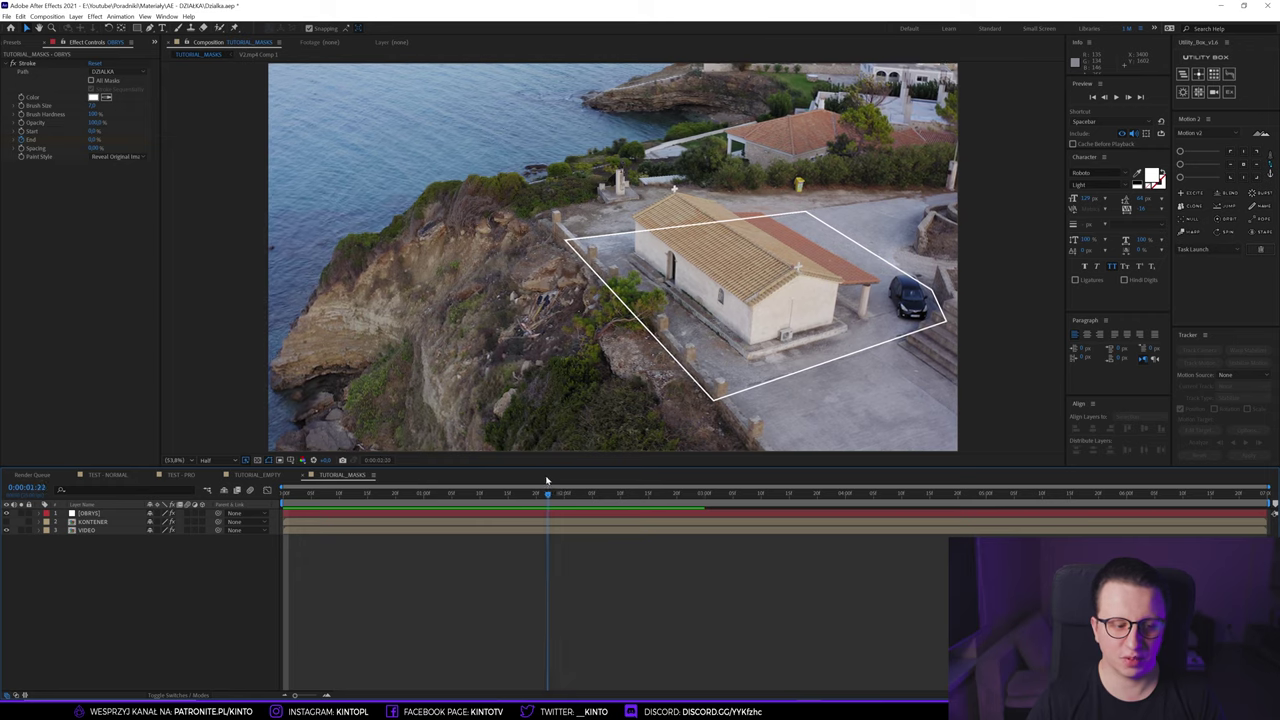
- Add a new solid named MATTE and give MATTE and OBRYS an orange label
right_click(166, 598)
mouse_move(176, 568)
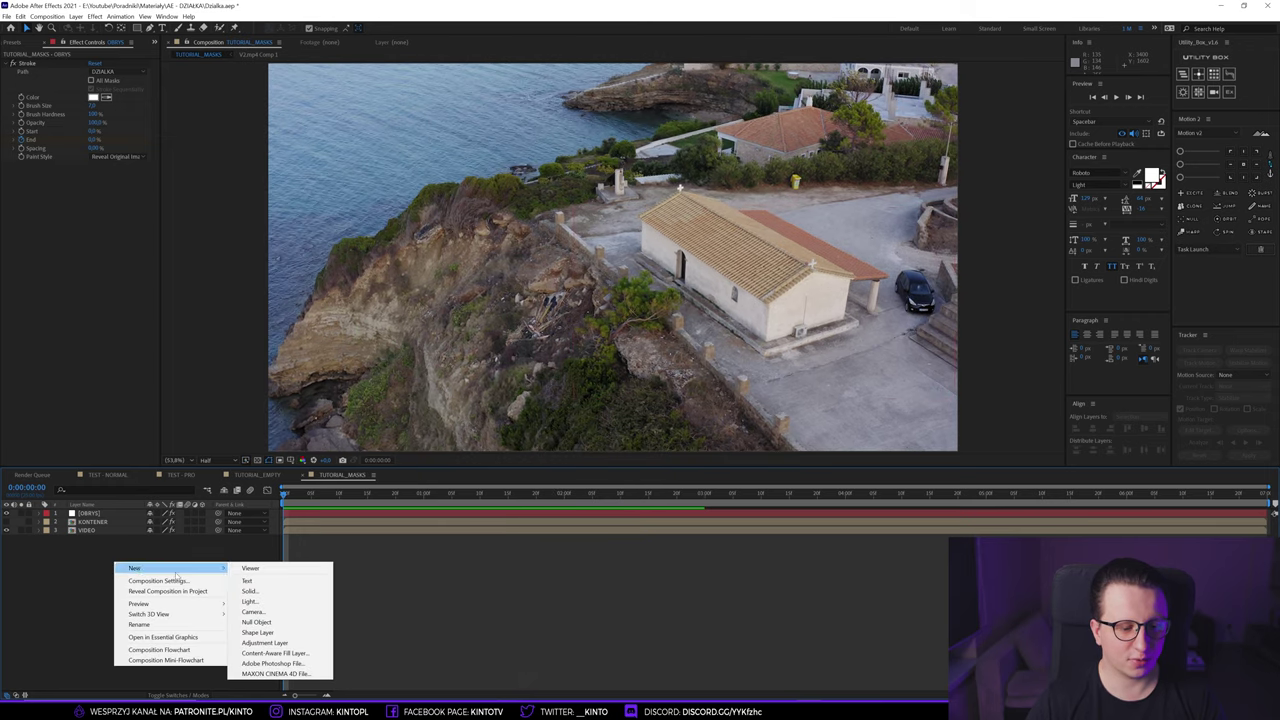
click(262, 591)
text(NA)
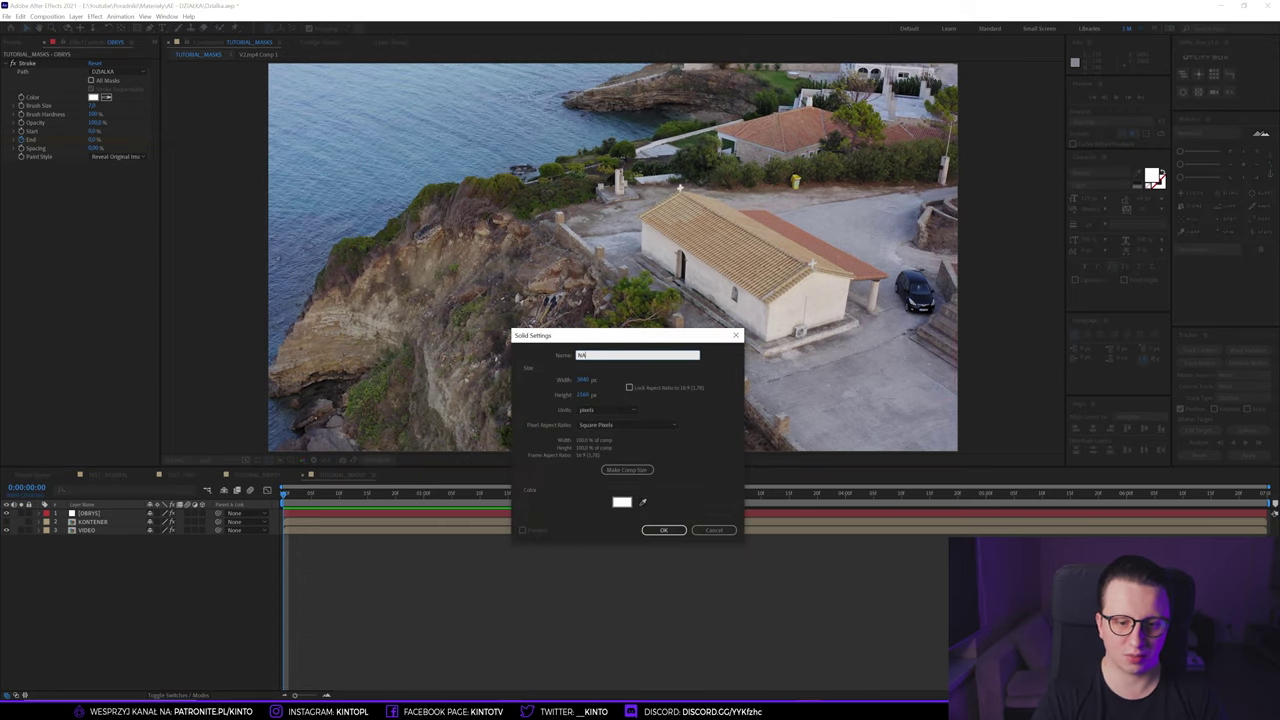
text(E)
key(Return)
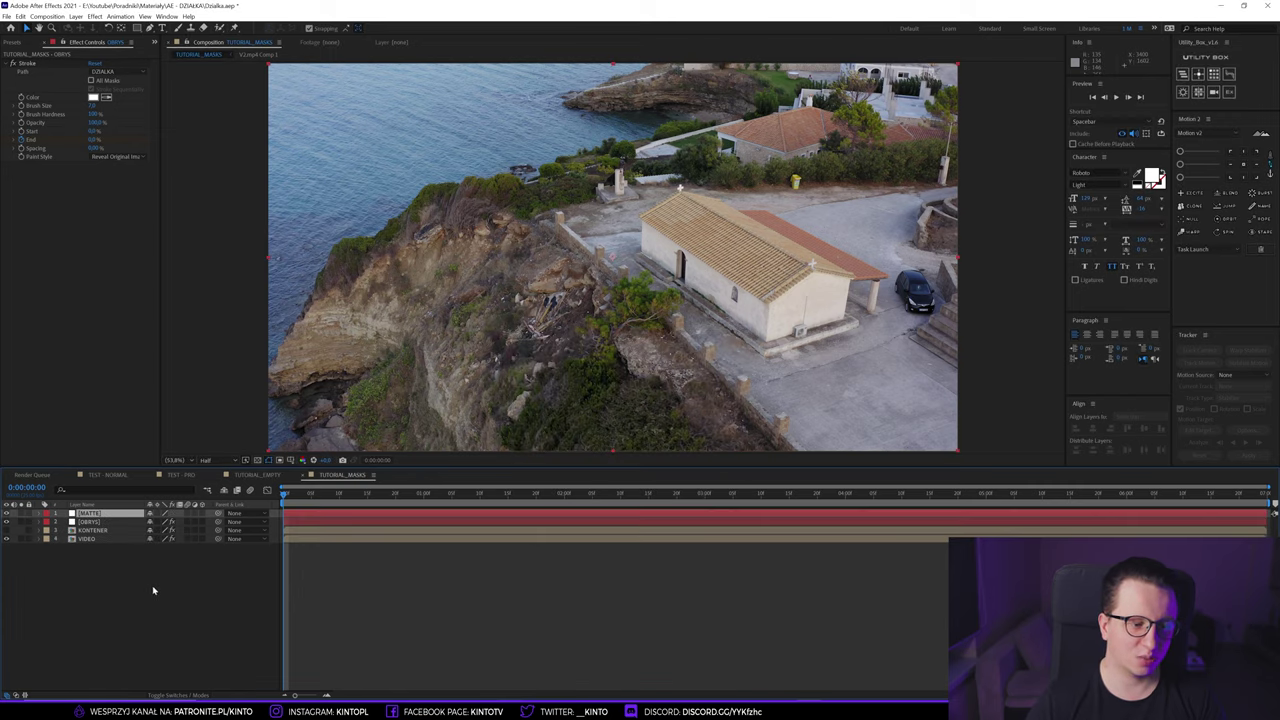
click(92, 524)
click(44, 513)
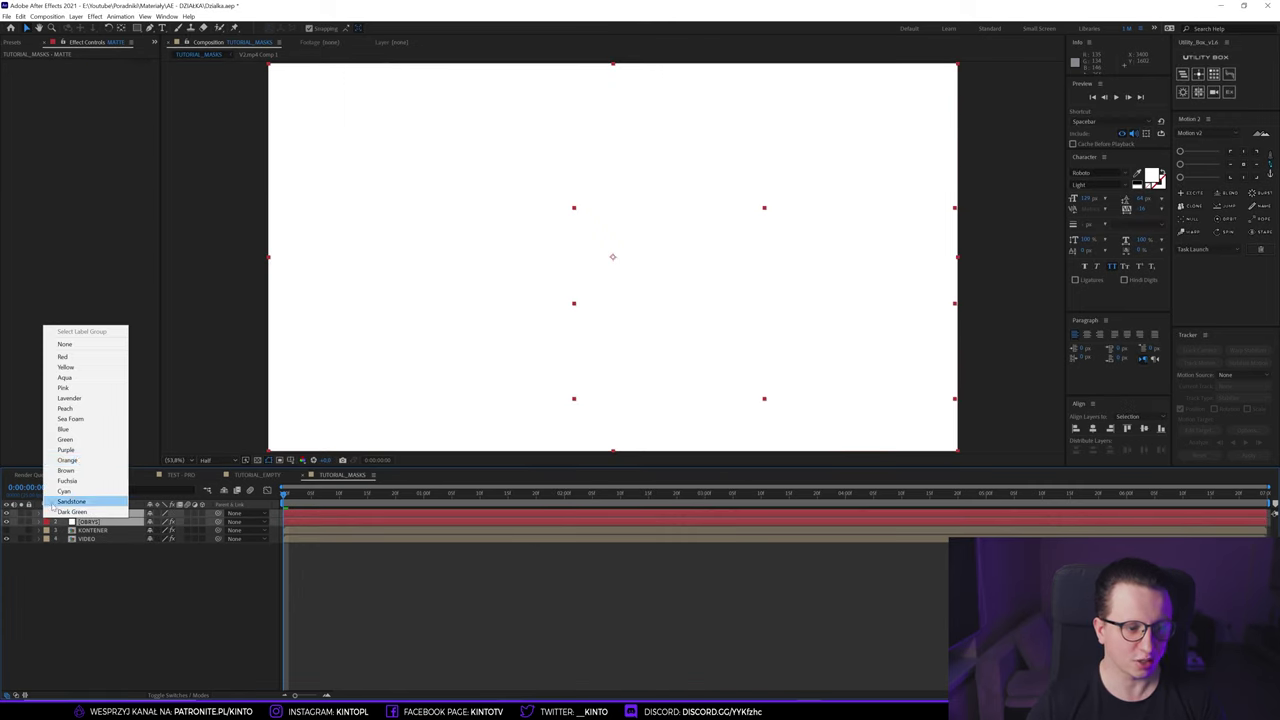
click(80, 460)
click(84, 555)
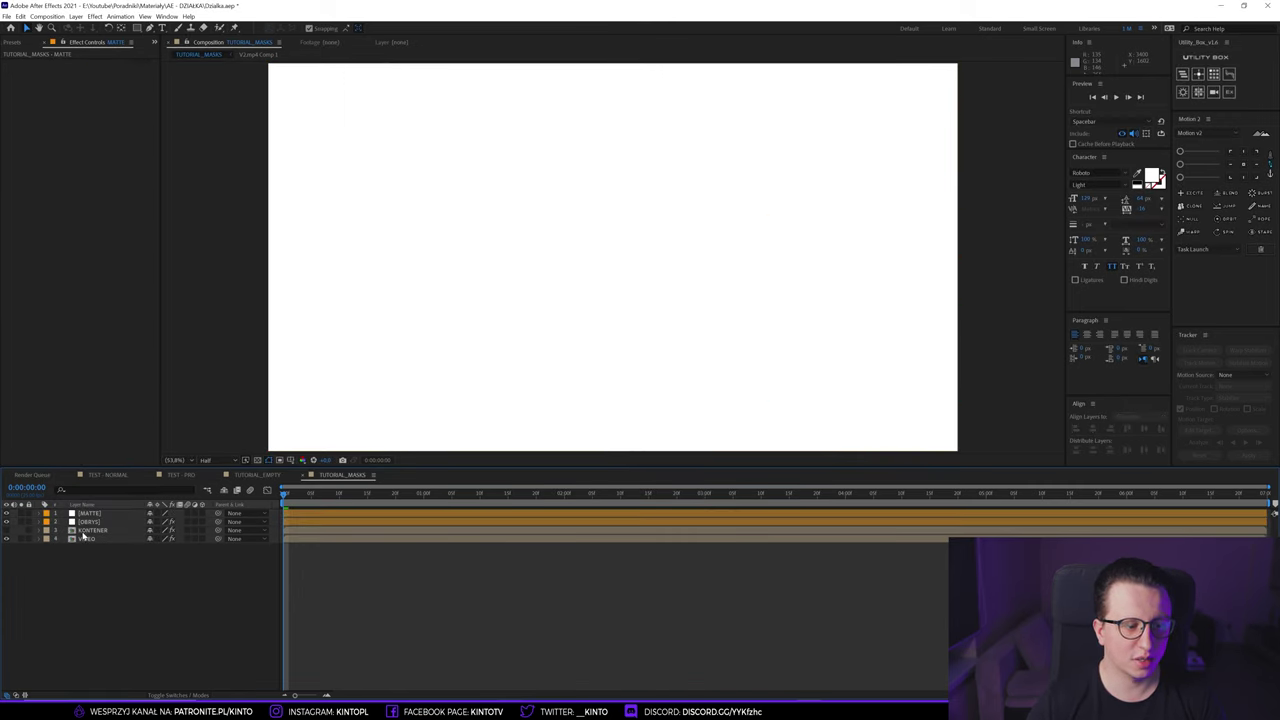
- Select all of KONTENER's tracked mask paths, including DOM and DZIALKA, to paste onto MATTE
click(85, 531)
key(u)
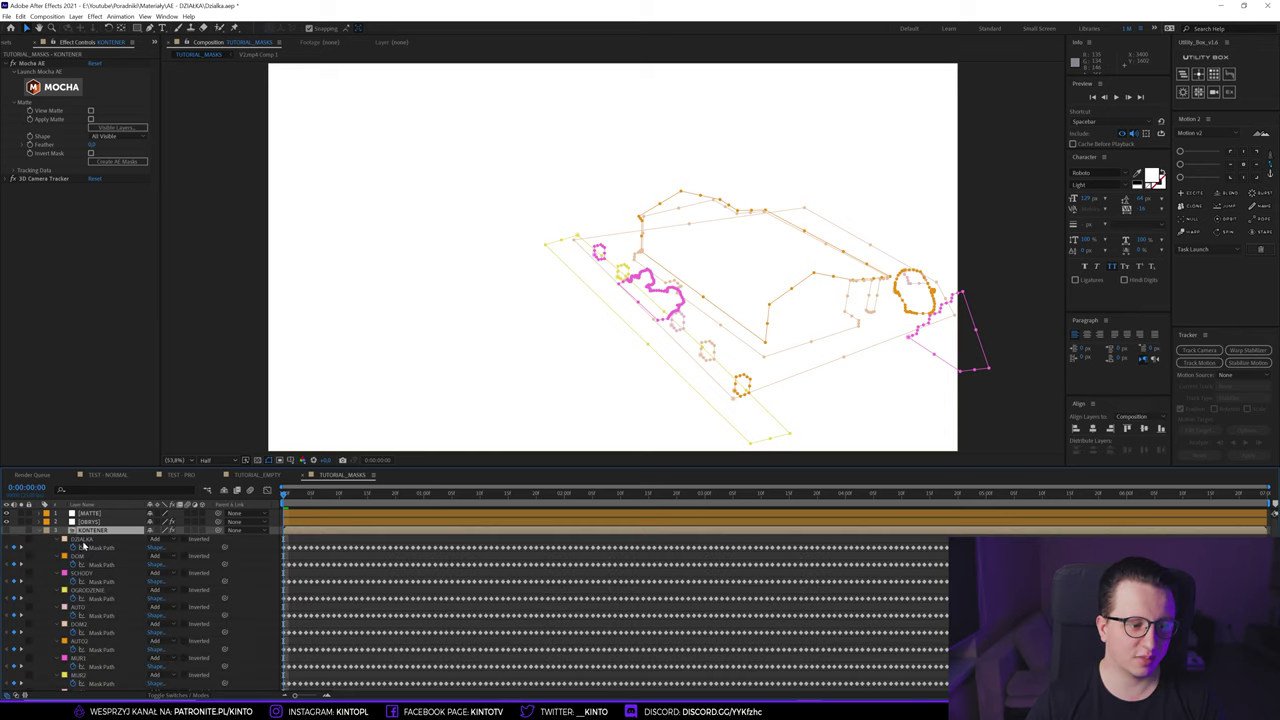
click(80, 557)
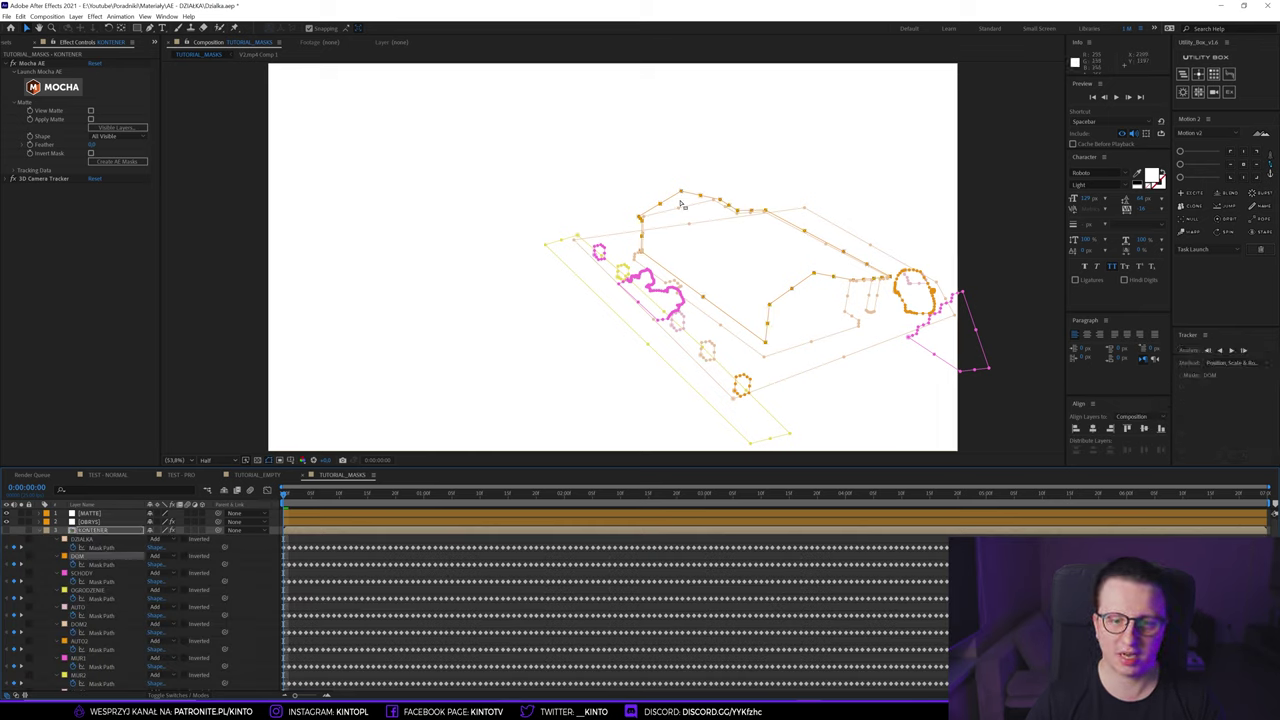
click(82, 540)
click(78, 560)
scroll(99, 598, down, 2)
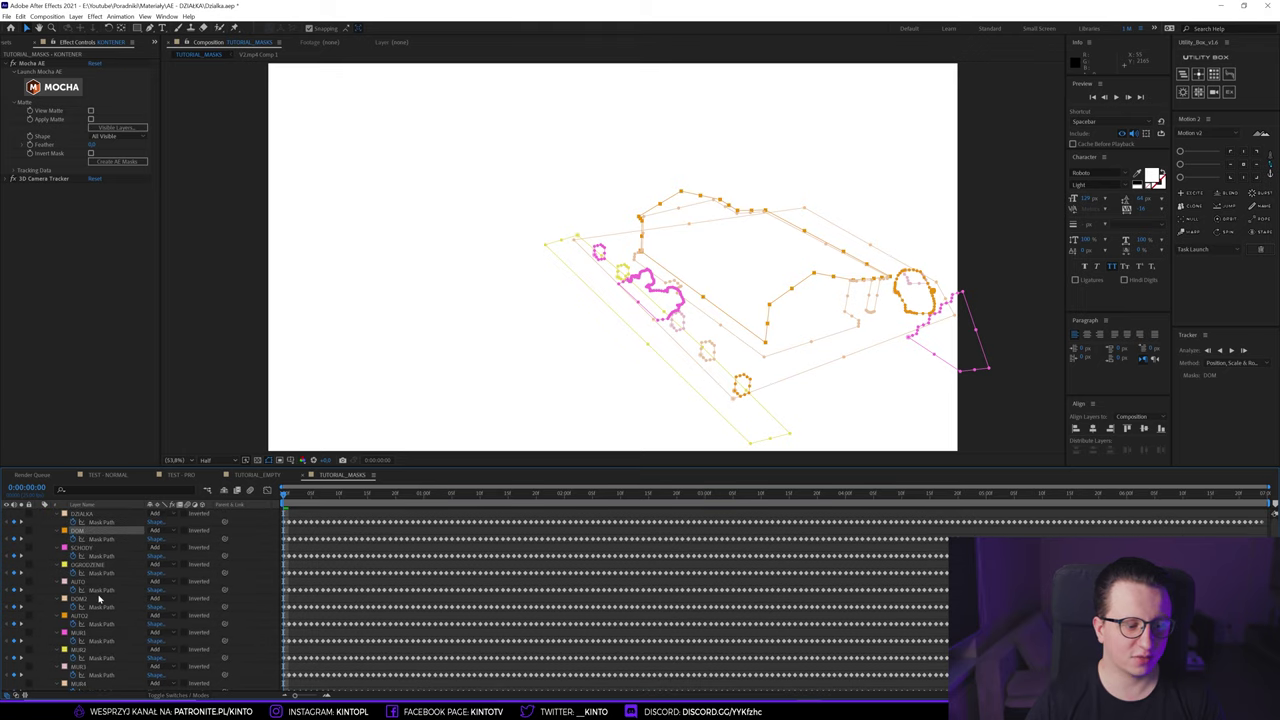
scroll(92, 617, down, 2)
shift+click(85, 677)
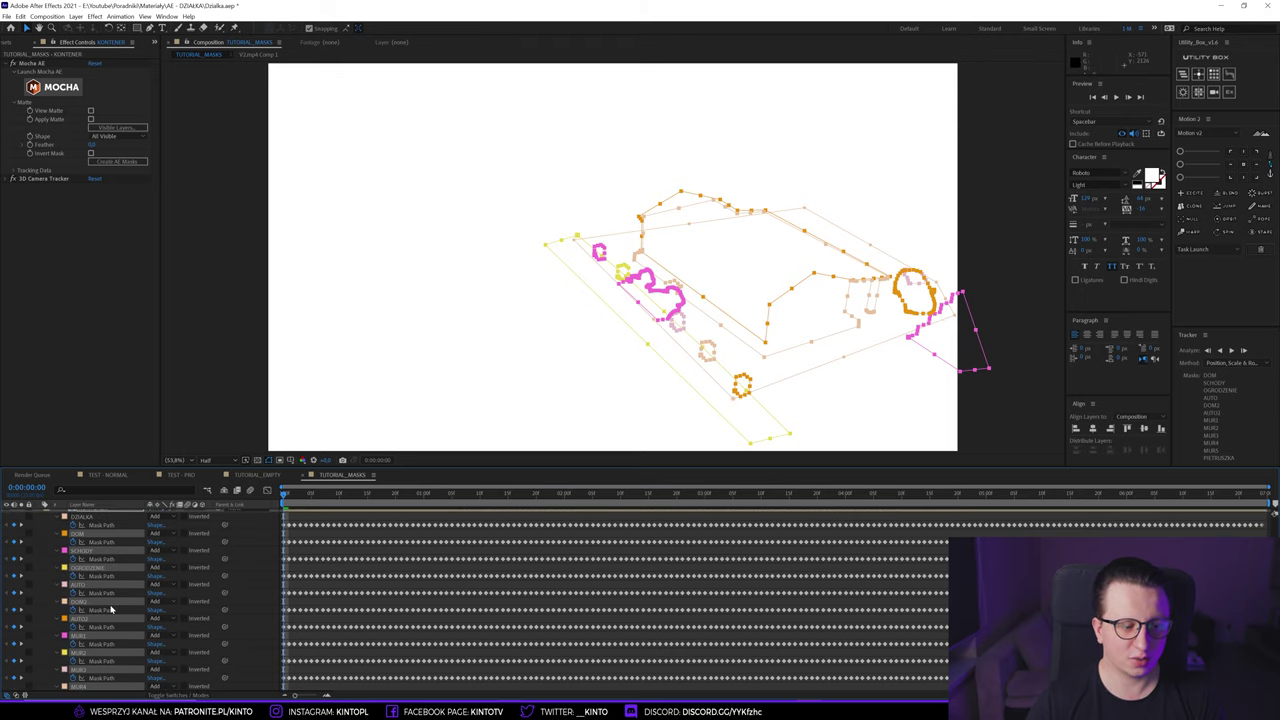
scroll(109, 606, up, 4)
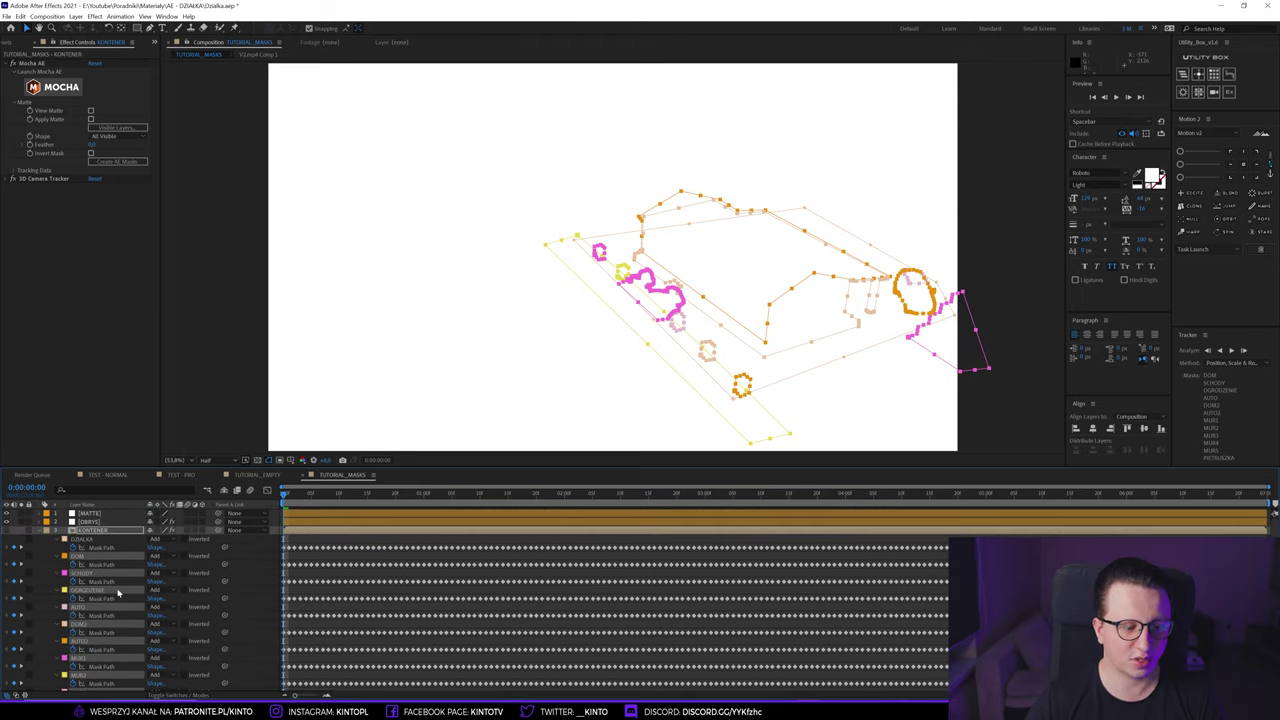
scroll(116, 615, down, 3)
scroll(116, 615, up, 3)
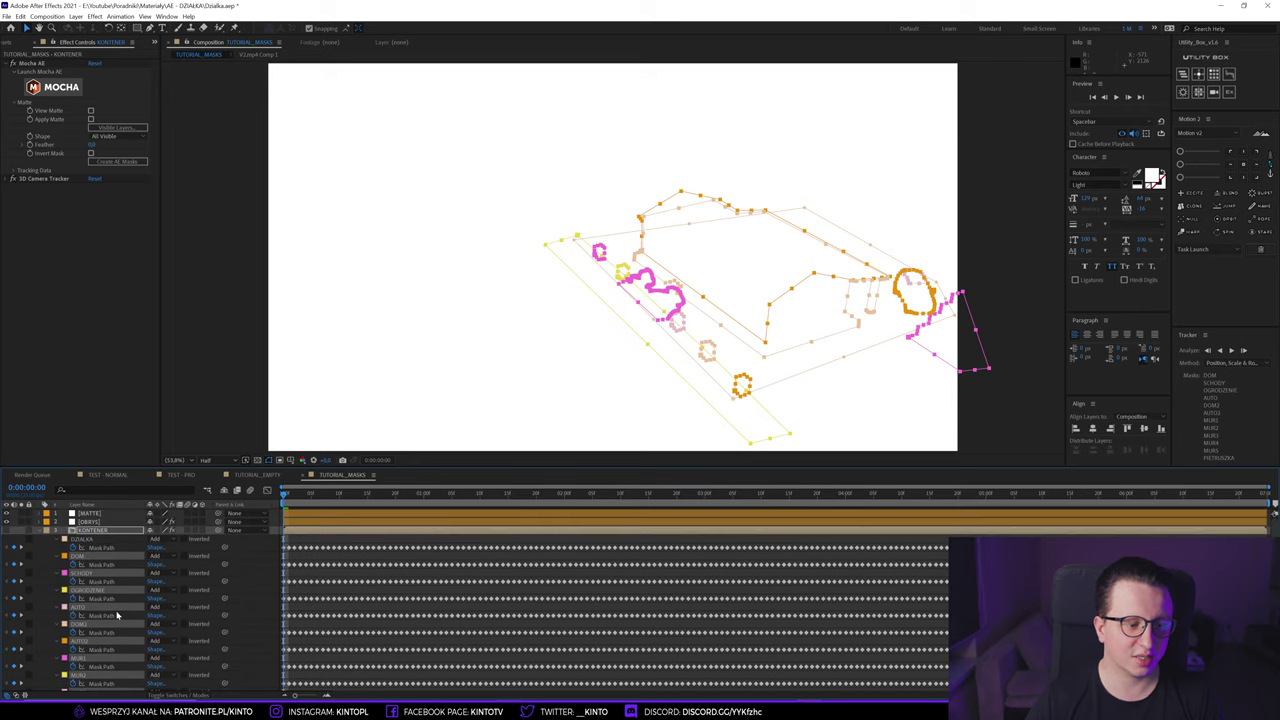
click(89, 514)
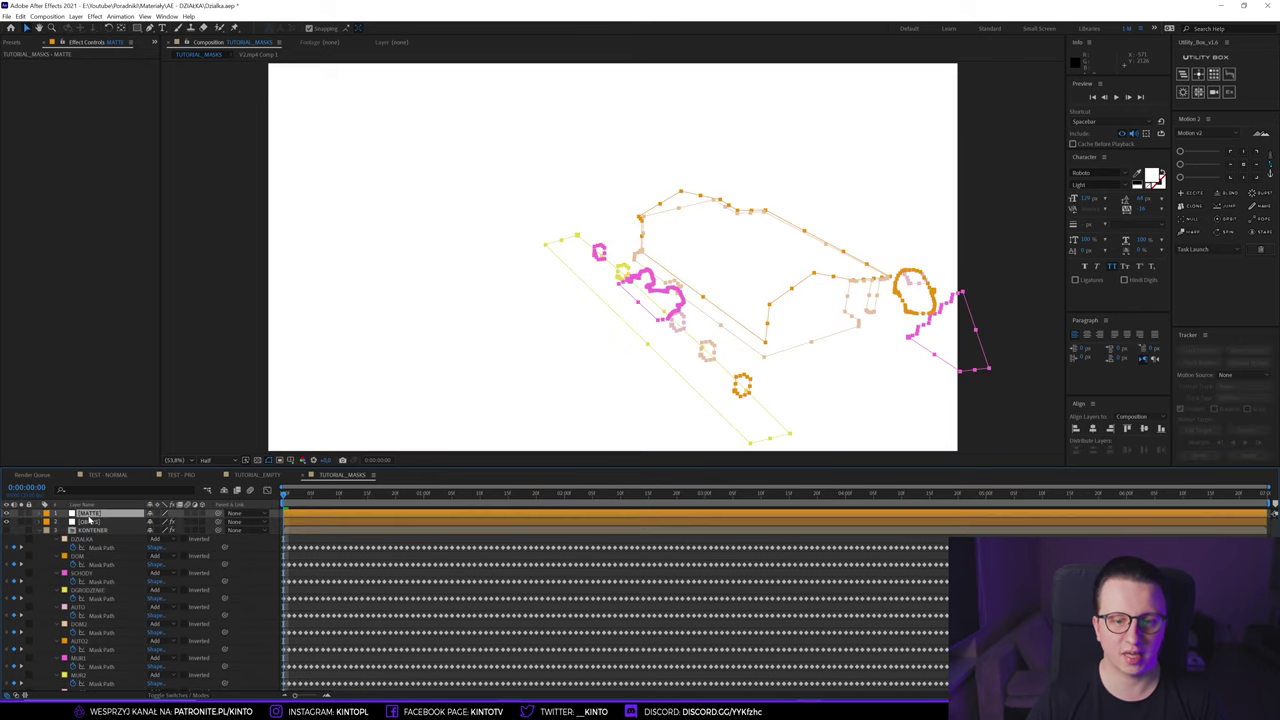
- Preview the MATTE shapes over the footage to confirm they track the chapel, wall and car
click(40, 538)
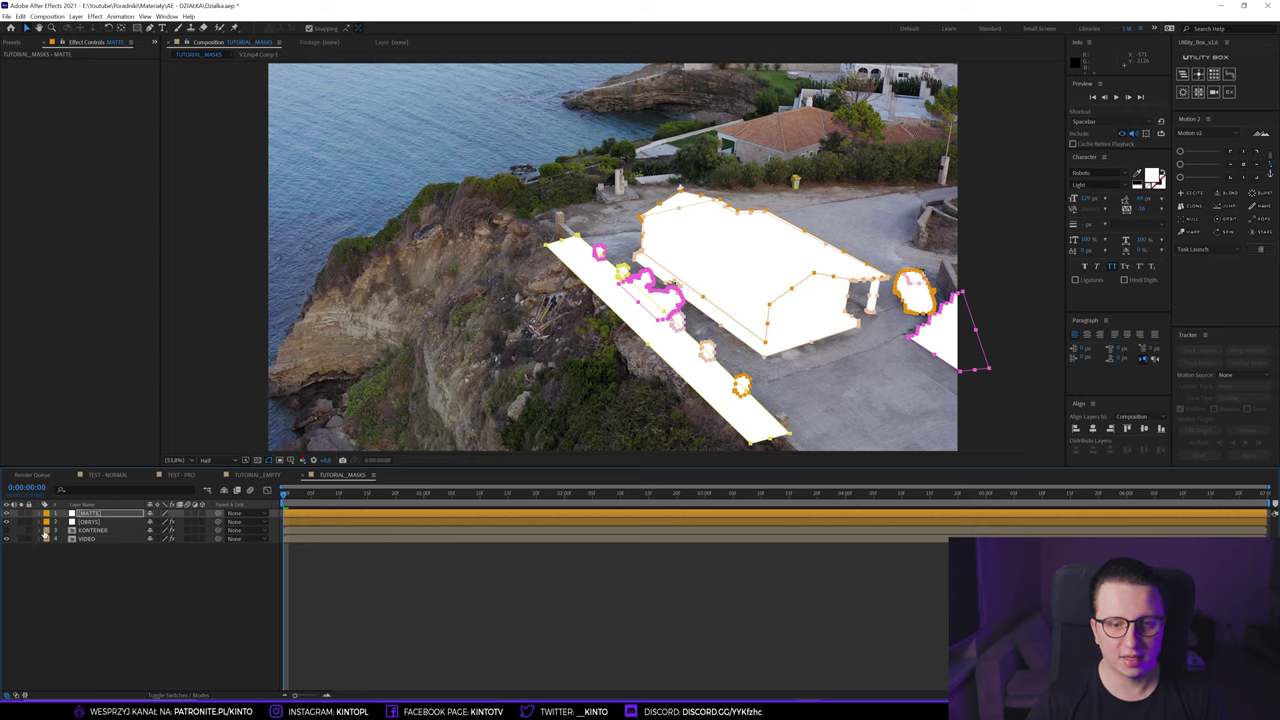
click(215, 570)
key(space)
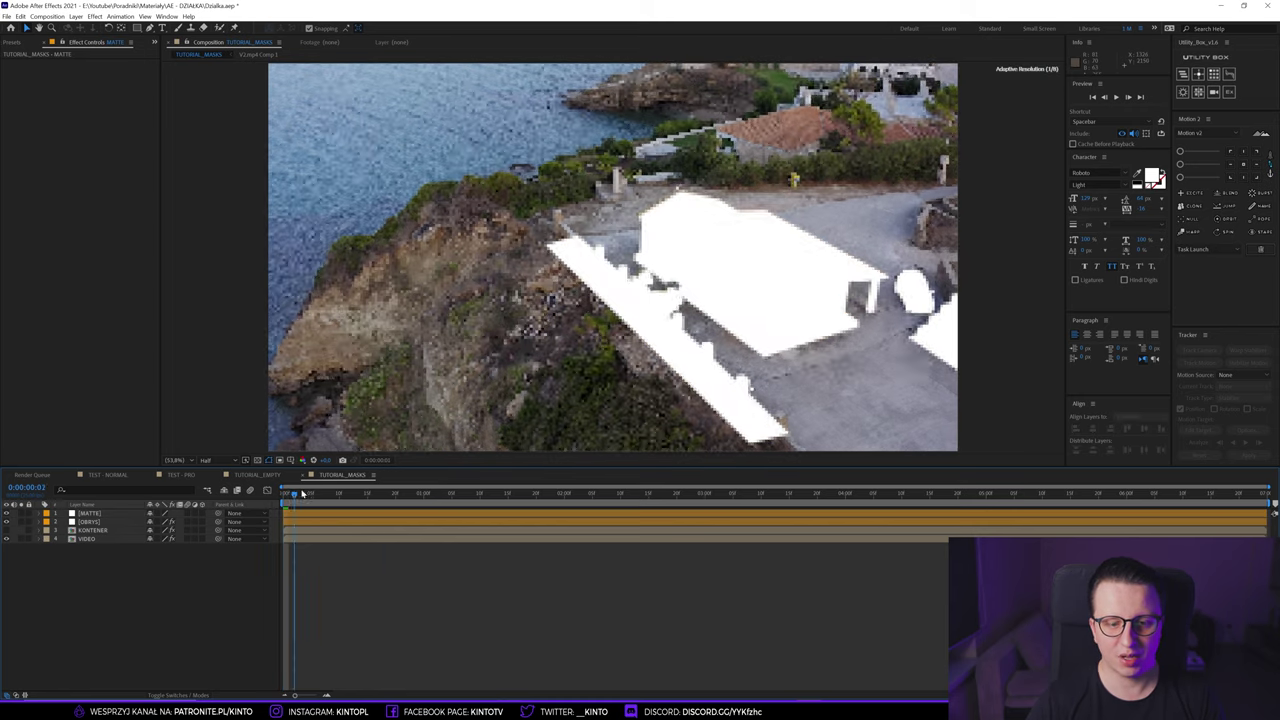
key(space)
click(762, 263)
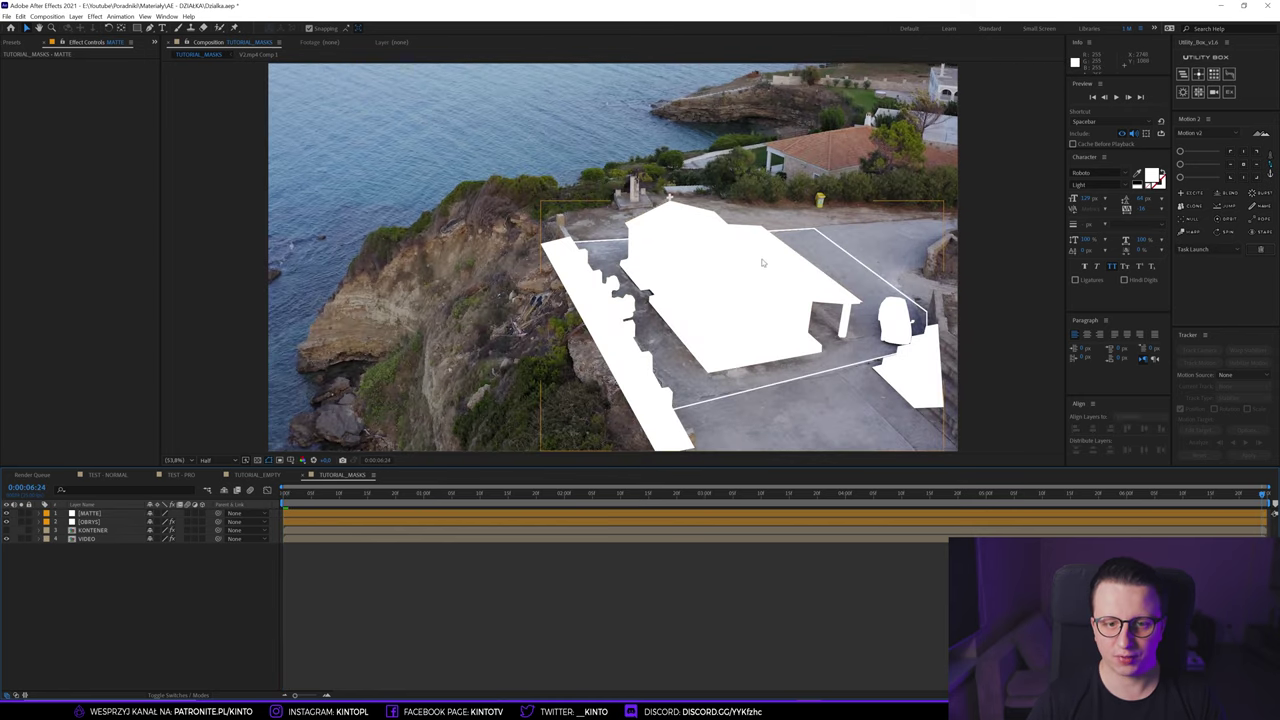
drag(655, 492, 285, 492)
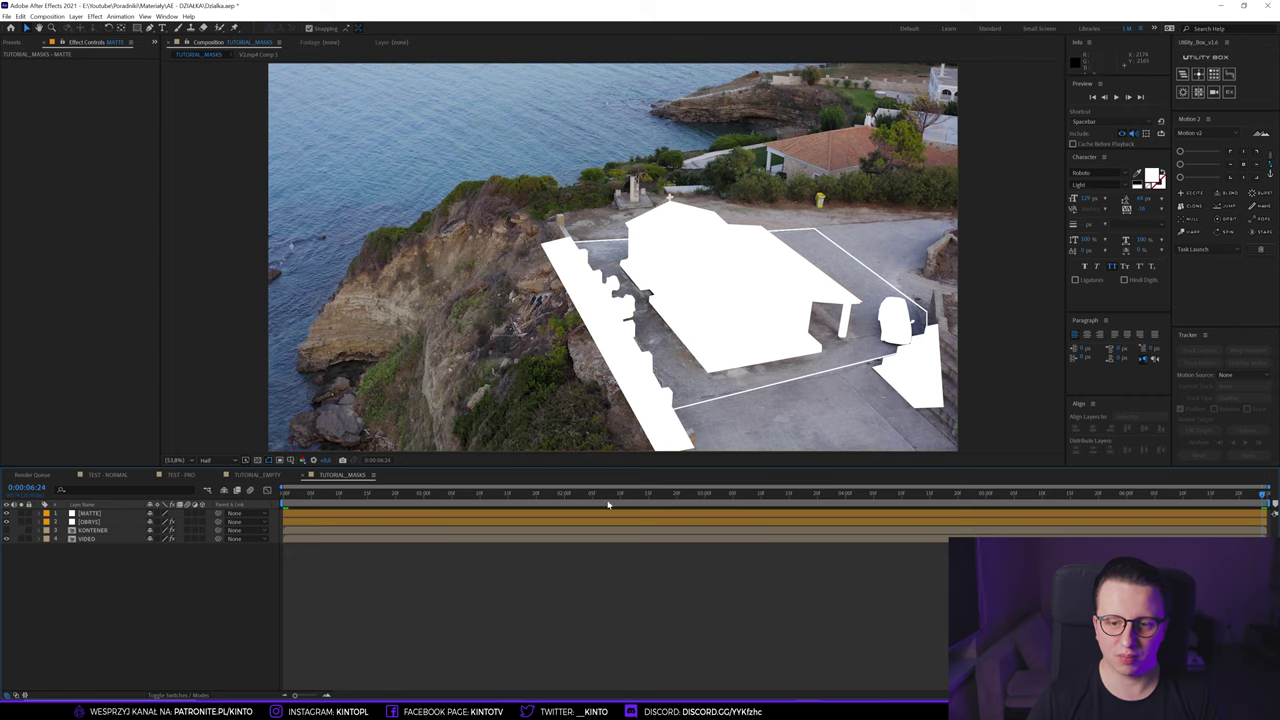
click(714, 255)
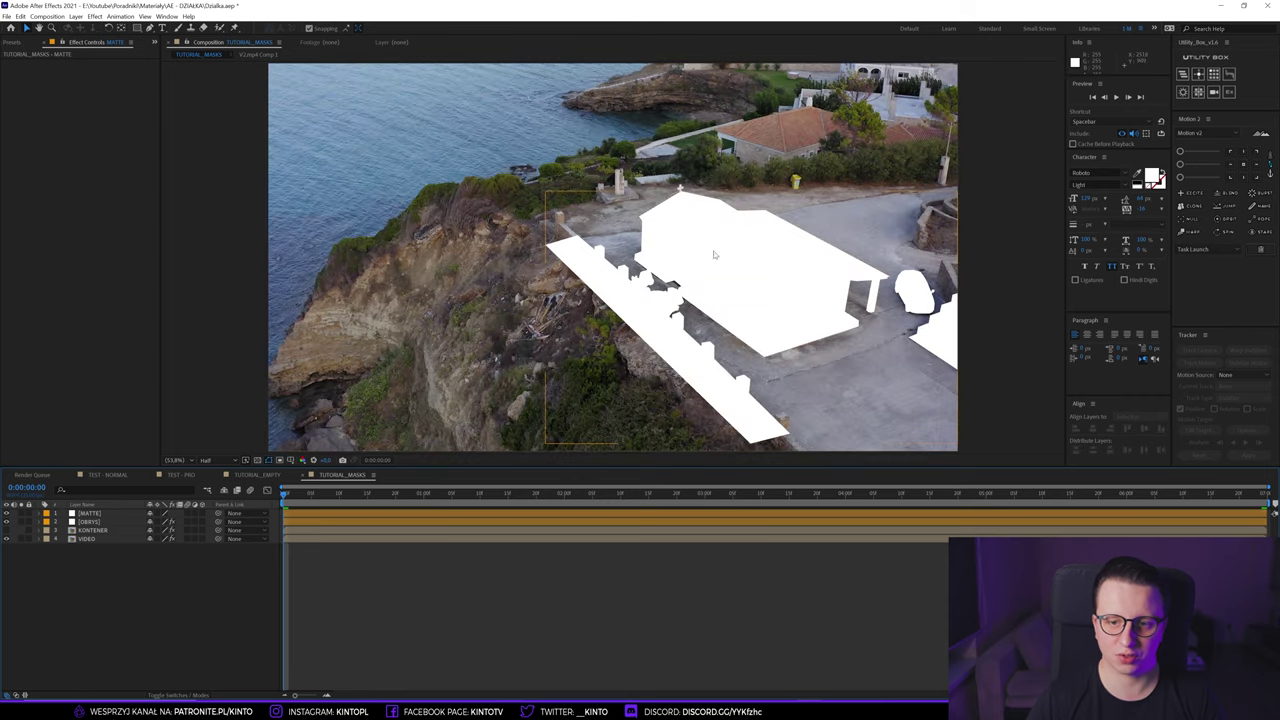
key(space)
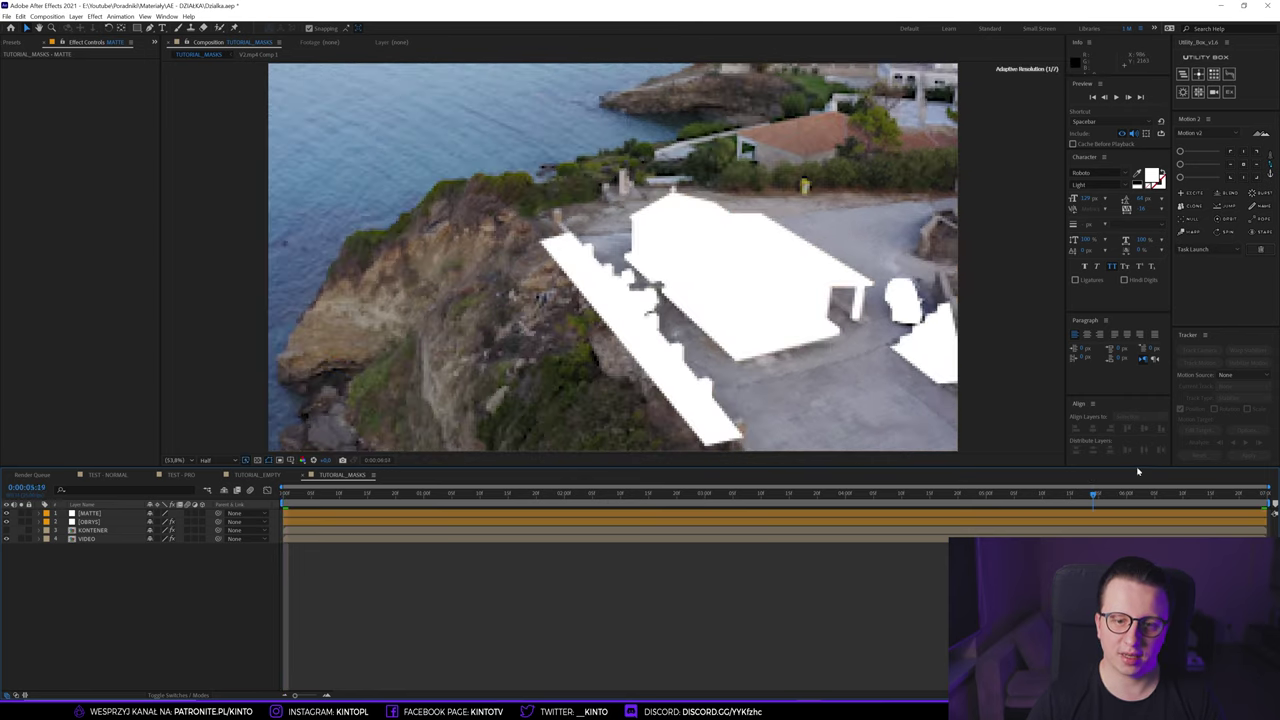
key(space)
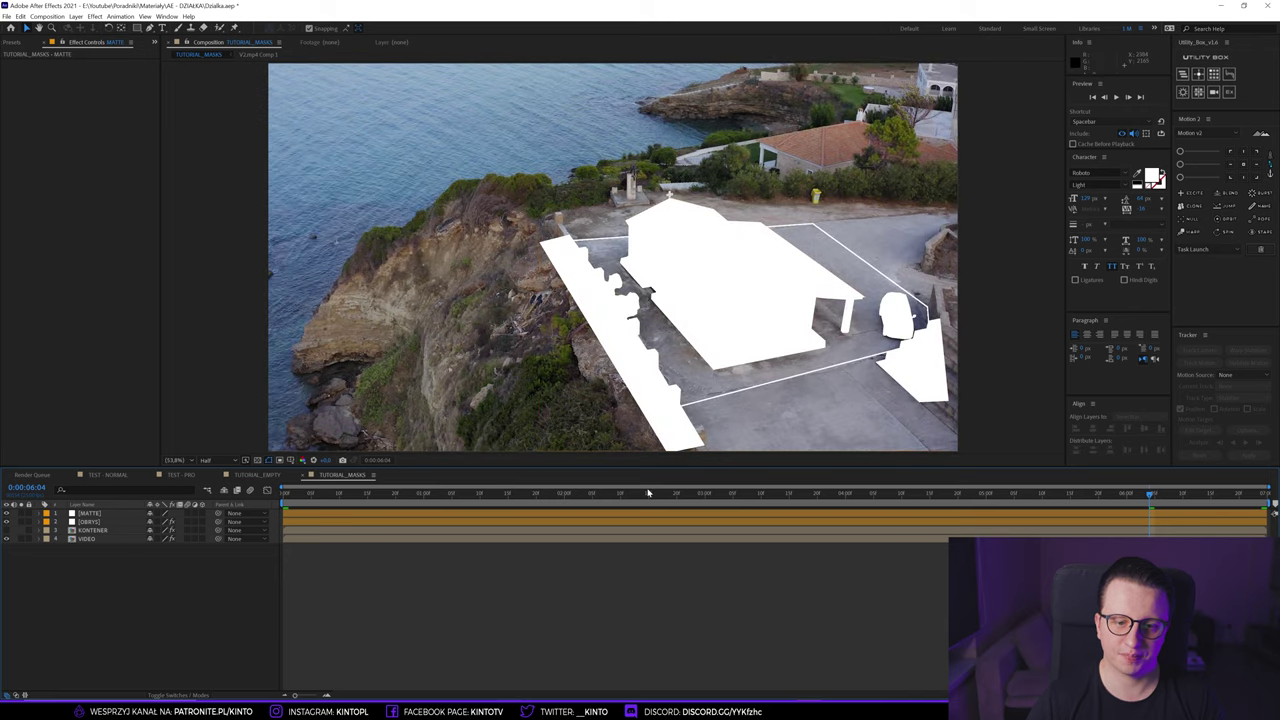
key(Home)
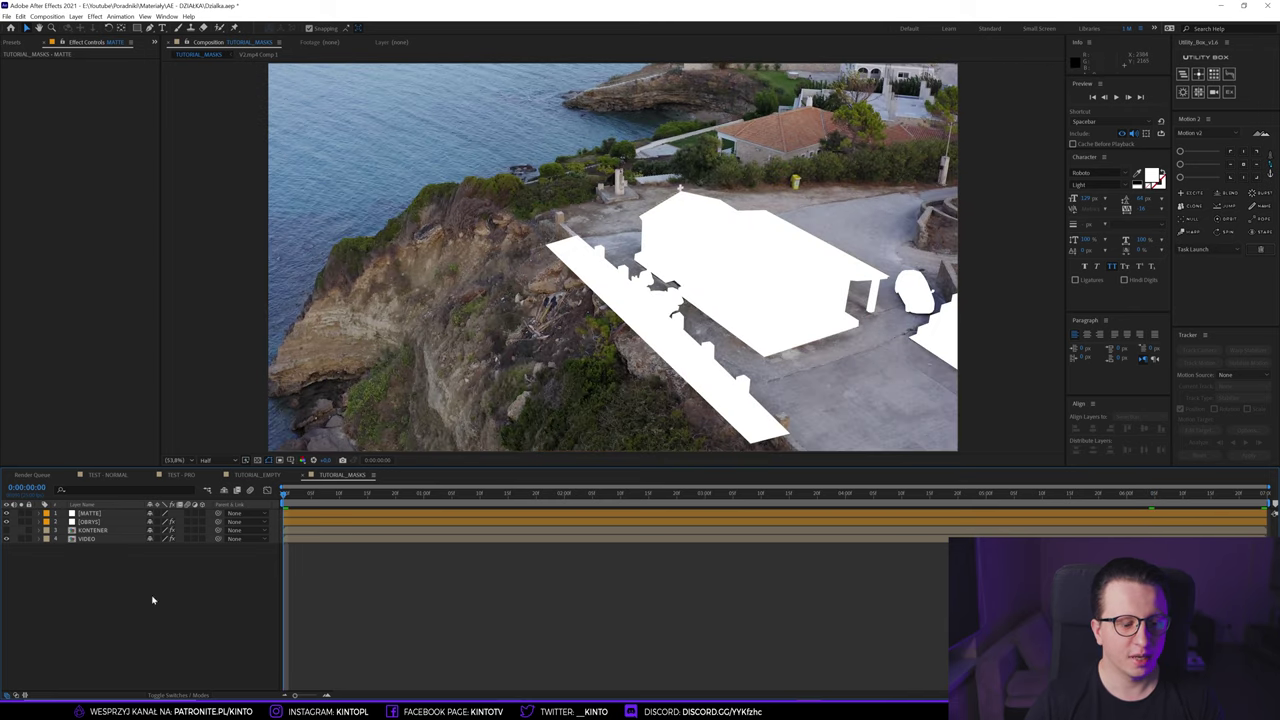
click(206, 697)
- Set OBRYS's Track Matte to Alpha Inverted Matte [MATTE] and scrub to about 0:00:01:20 to check
click(203, 521)
click(240, 556)
drag(402, 492, 841, 490)
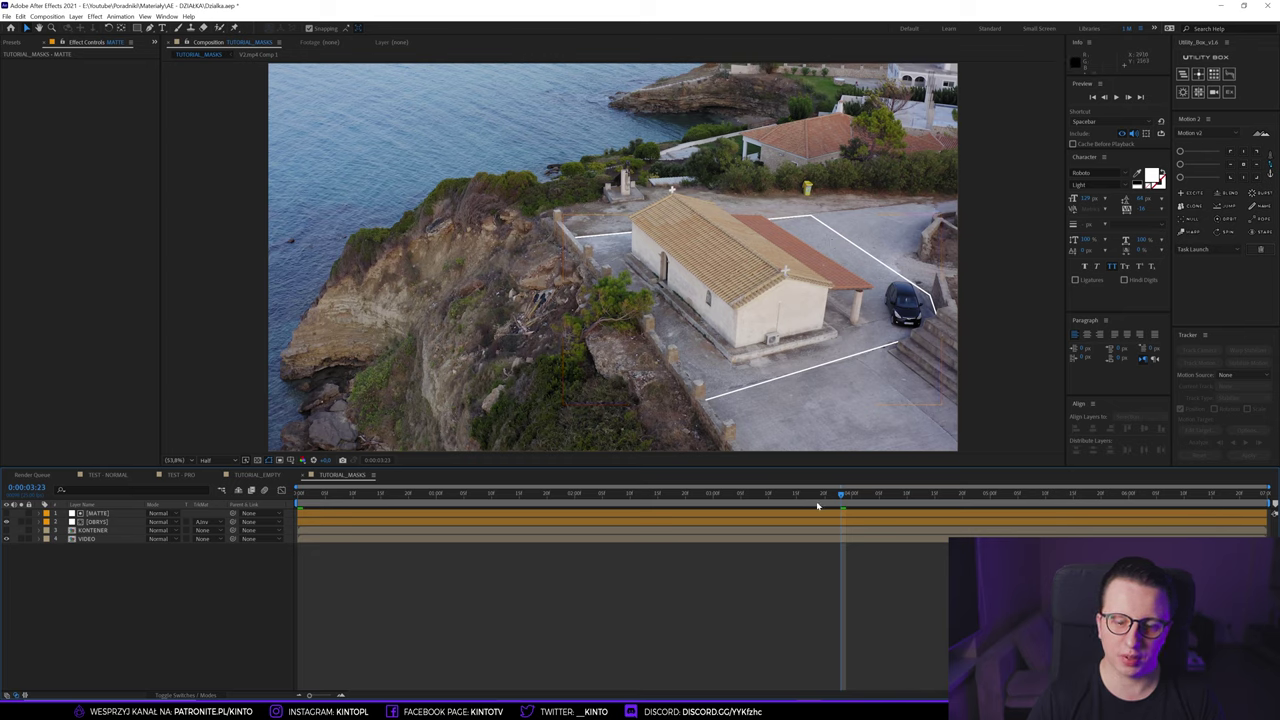
click(476, 493)
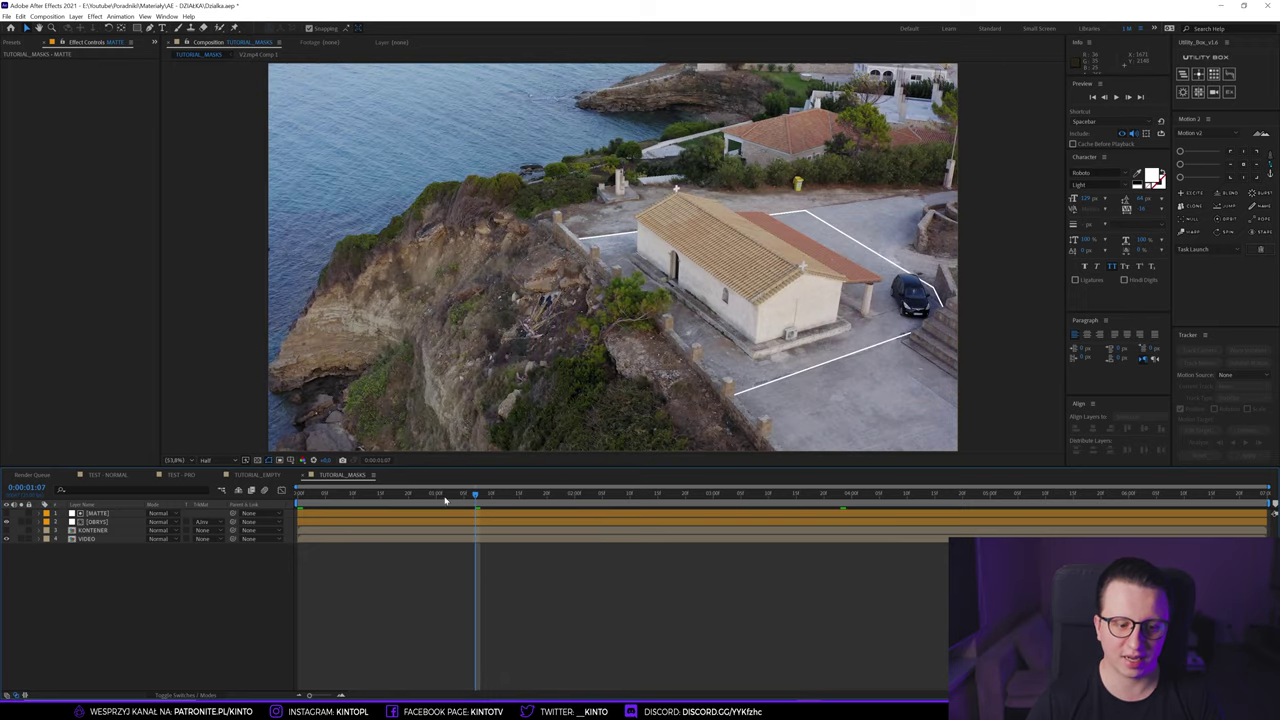
drag(473, 500, 548, 493)
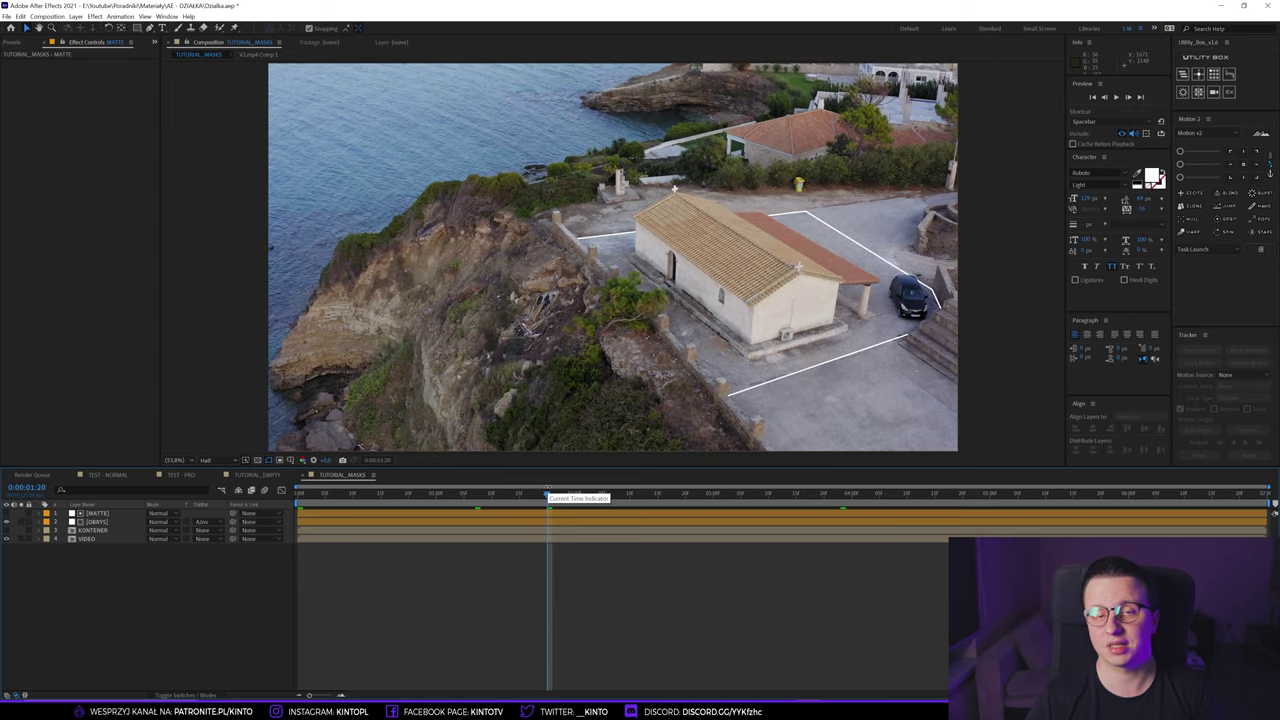
click(92, 539)
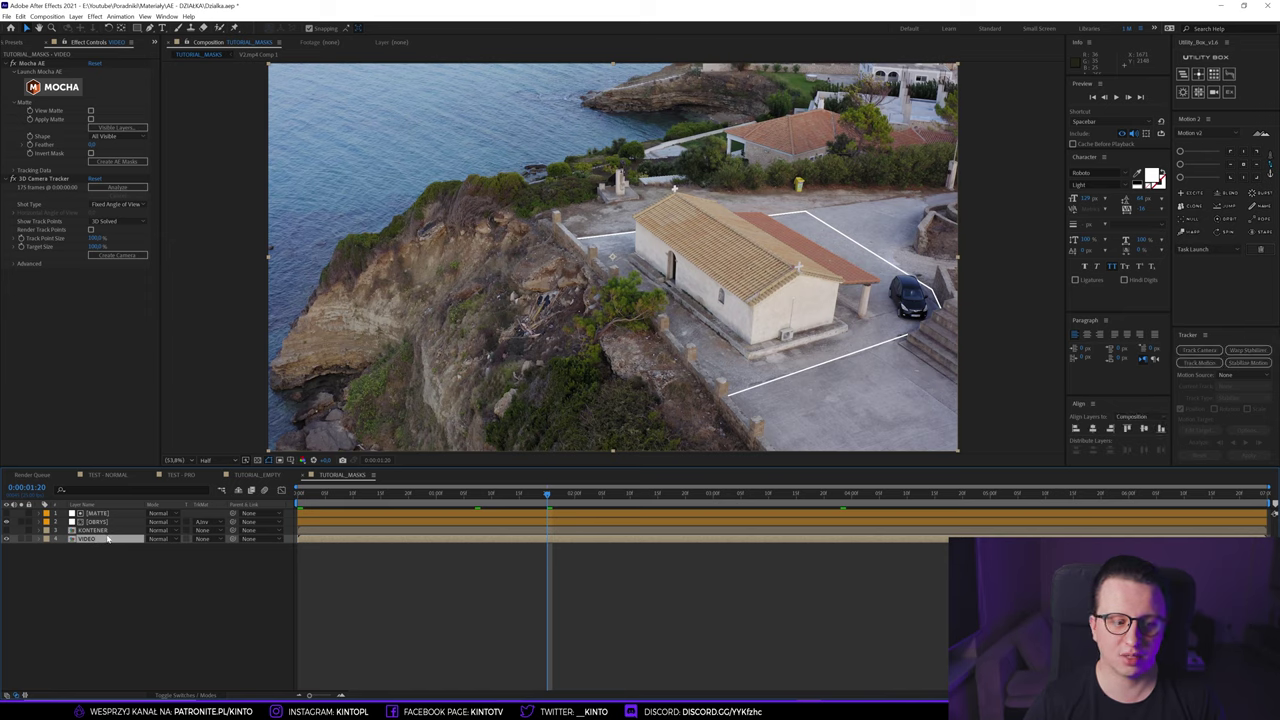
- Display the VIDEO layer's 3D Camera Tracker solved track points on the footage
right_click(90, 542)
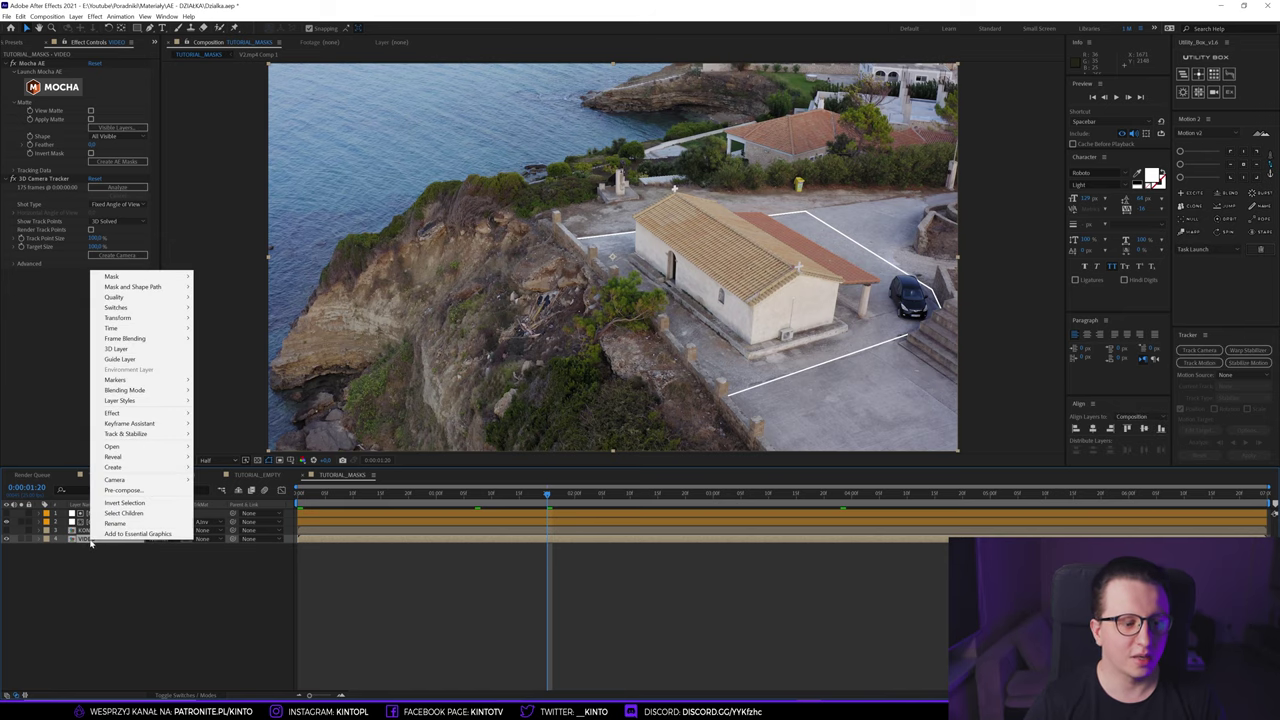
mouse_move(124, 437)
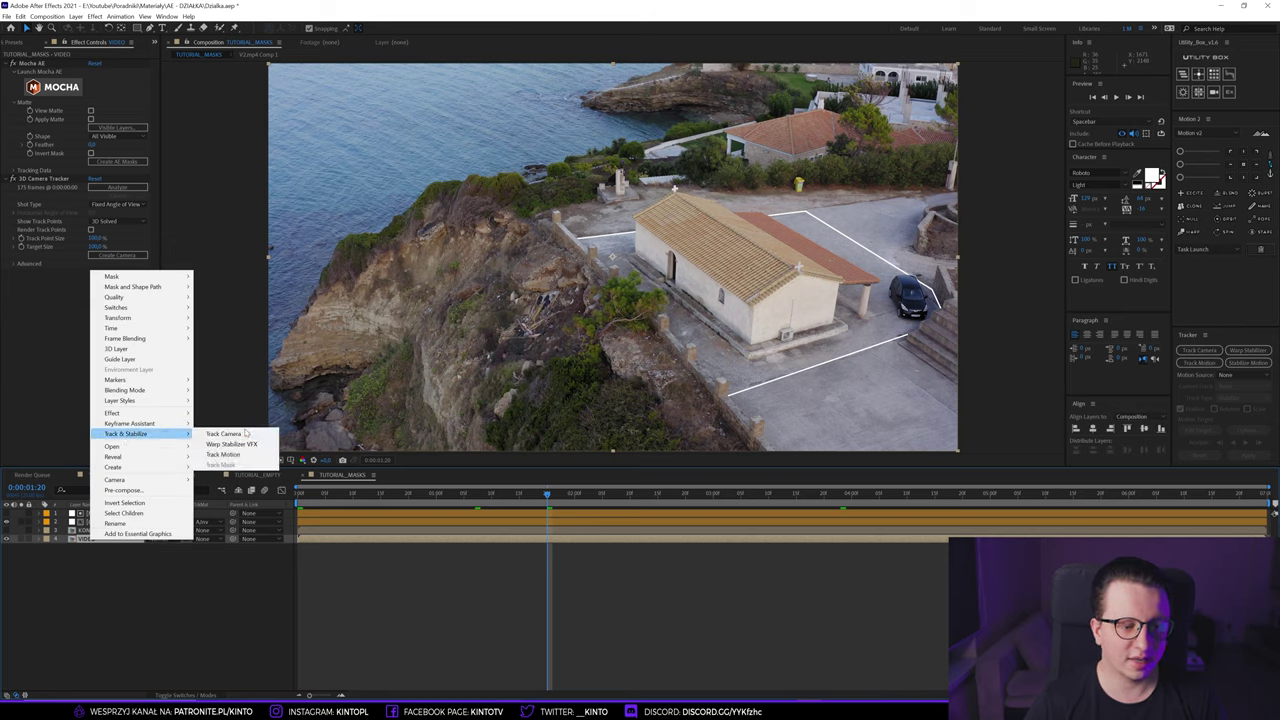
click(194, 580)
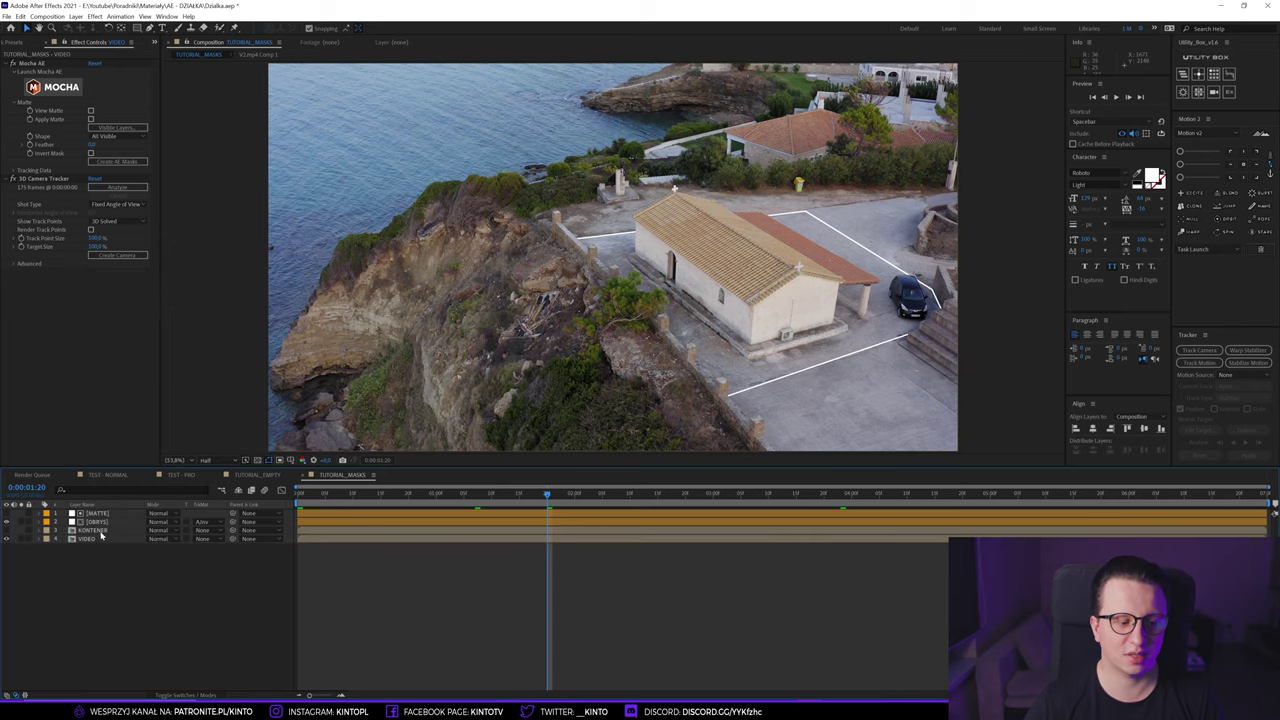
click(42, 180)
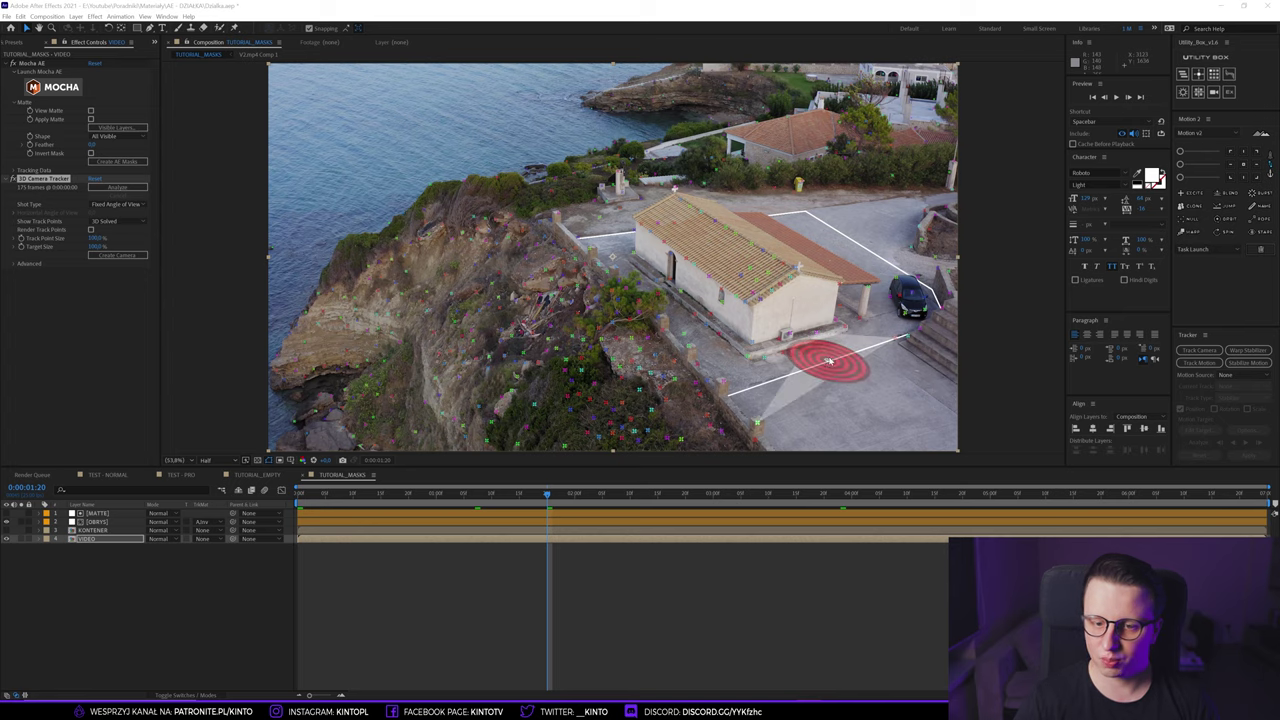
- Create a camera and 3D TEXT on the ground target, move it left onto the parking area, and shrink it
right_click(843, 363)
click(845, 364)
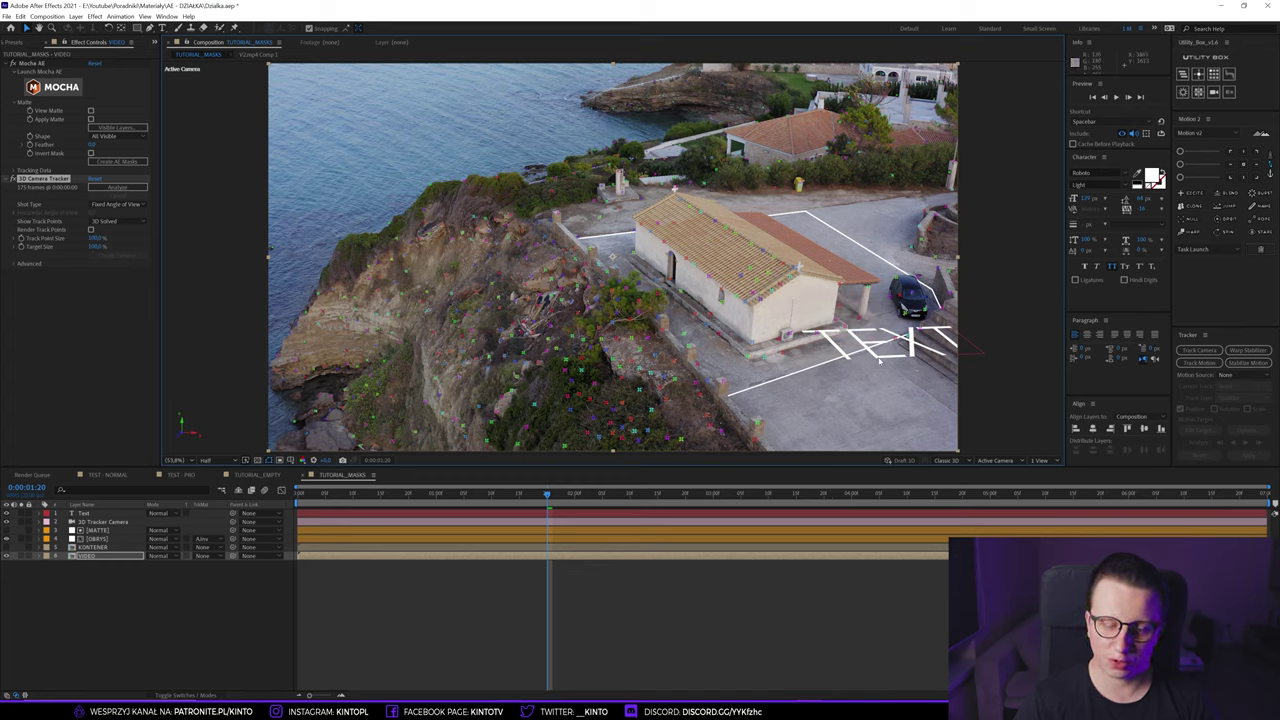
click(843, 355)
key(v)
mouse_move(874, 361)
mouse_down()
mouse_move(774, 339)
mouse_move(818, 394)
mouse_up()
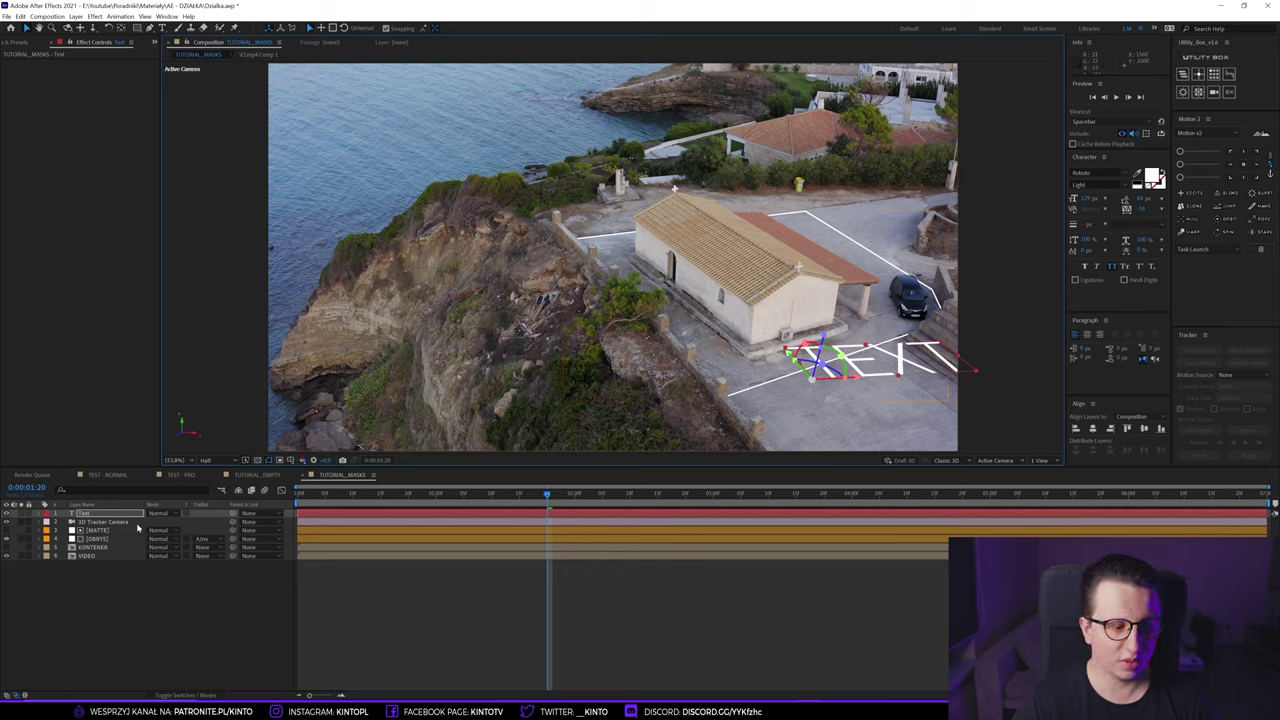
key(s)
mouse_move(193, 521)
mouse_down()
mouse_move(170, 521)
mouse_move(159, 548)
mouse_move(175, 522)
mouse_up()
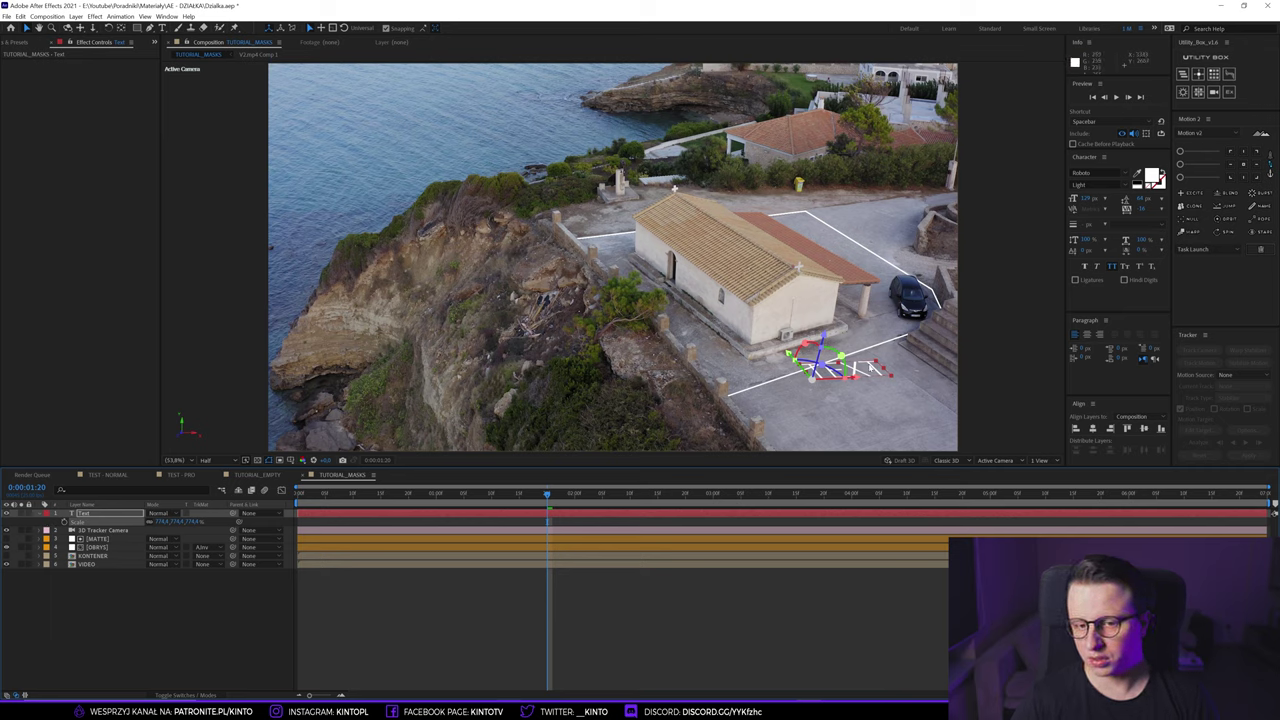
double_click(85, 513)
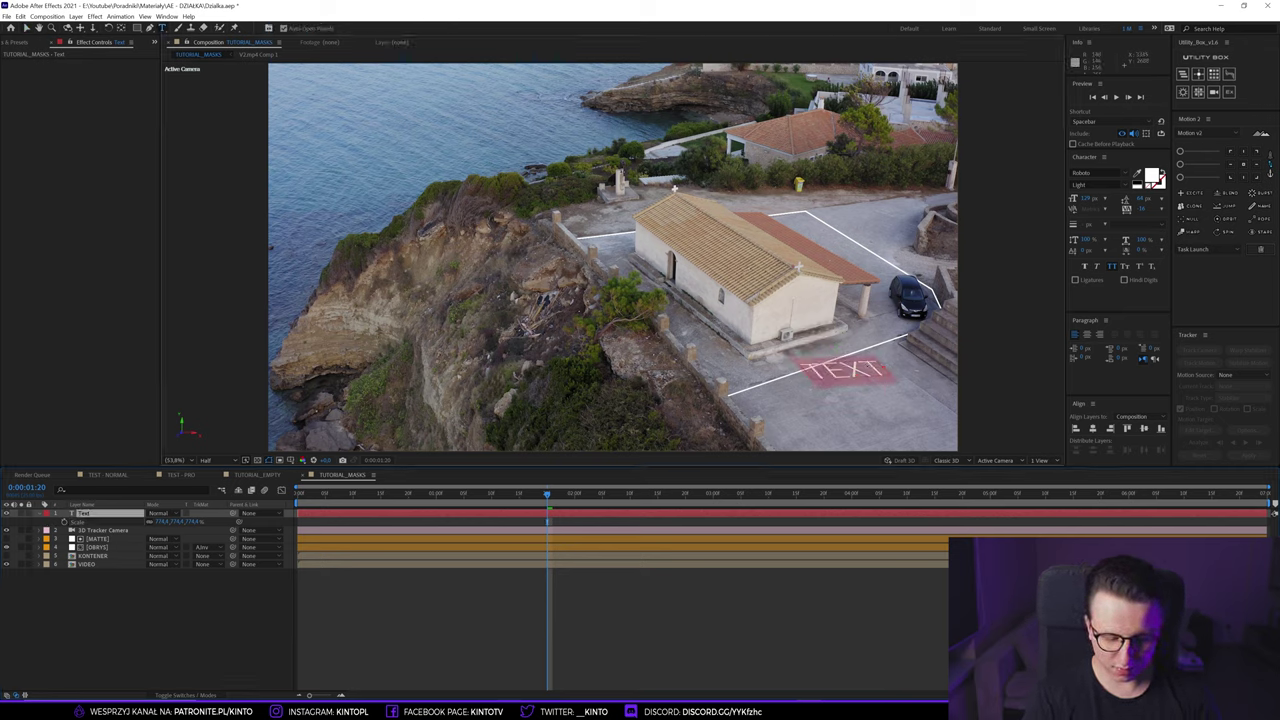
- Replace the TEXT placeholder with 876 and tilt the label flat onto the ground
key(BackSpace)
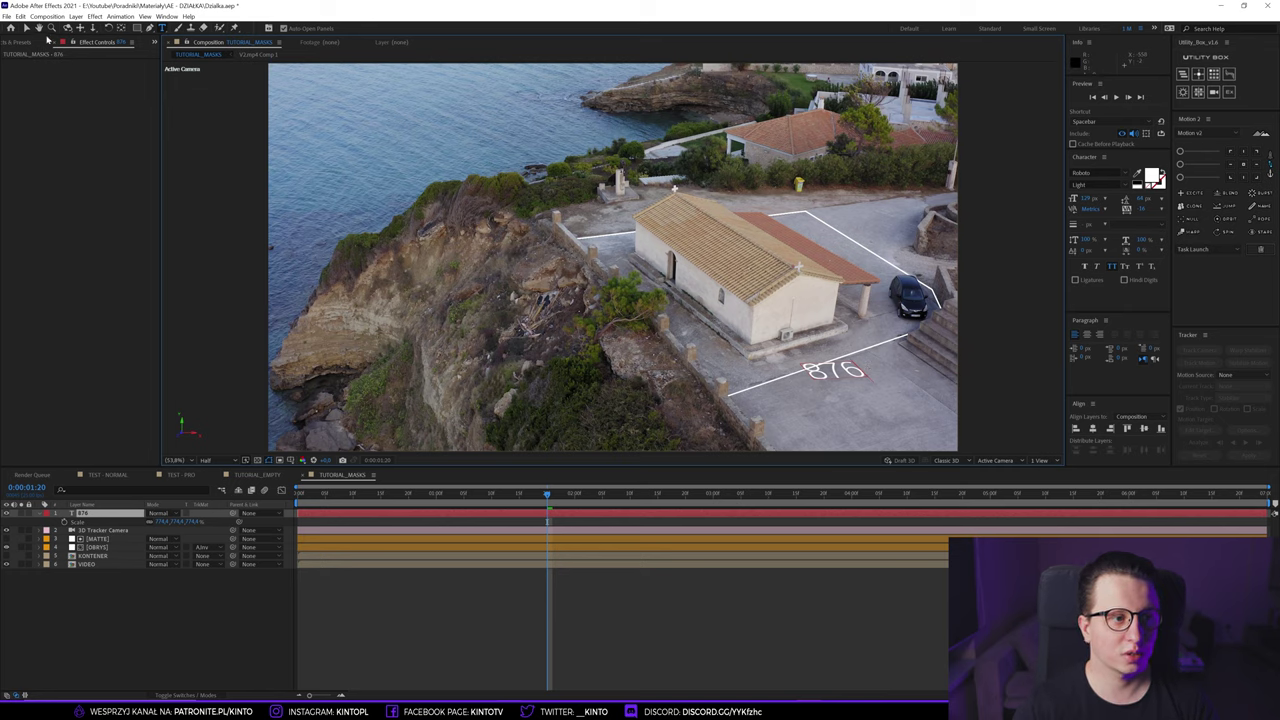
key(v)
key(r)
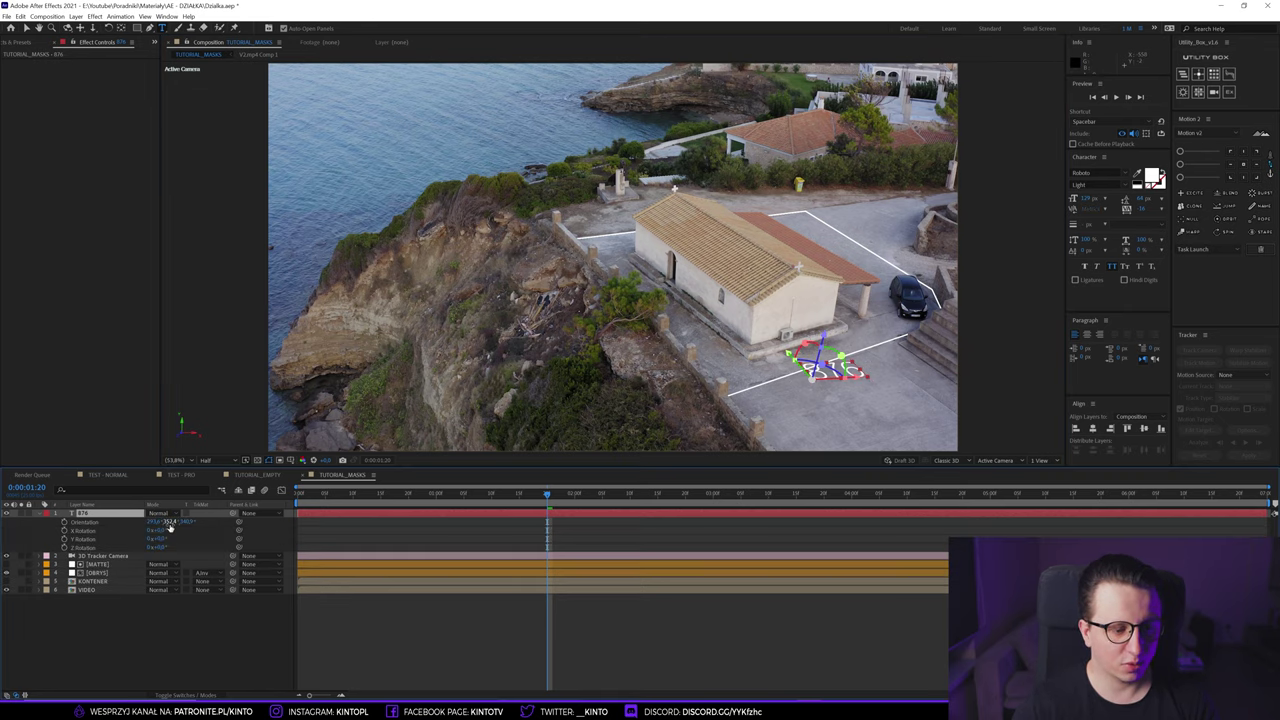
drag(155, 521, 188, 521)
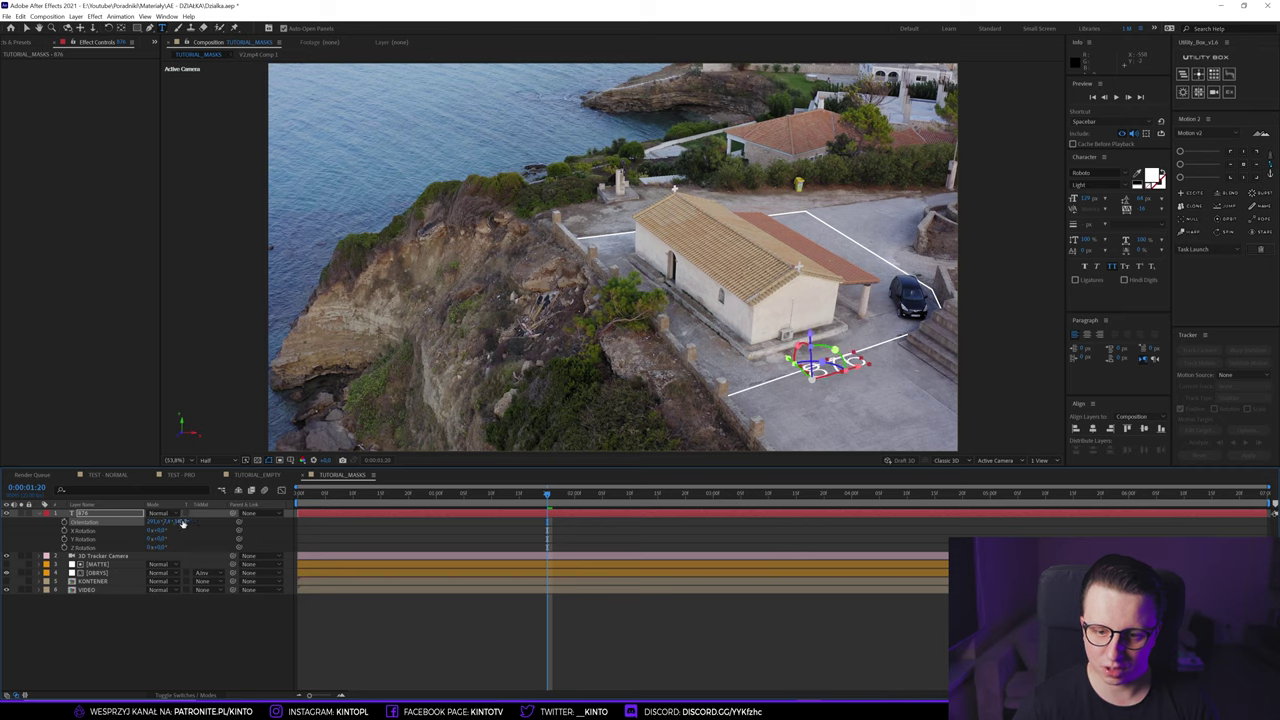
- Move the 876 label onto the parking area inside the white plot outline
key(v)
drag(789, 357, 857, 413)
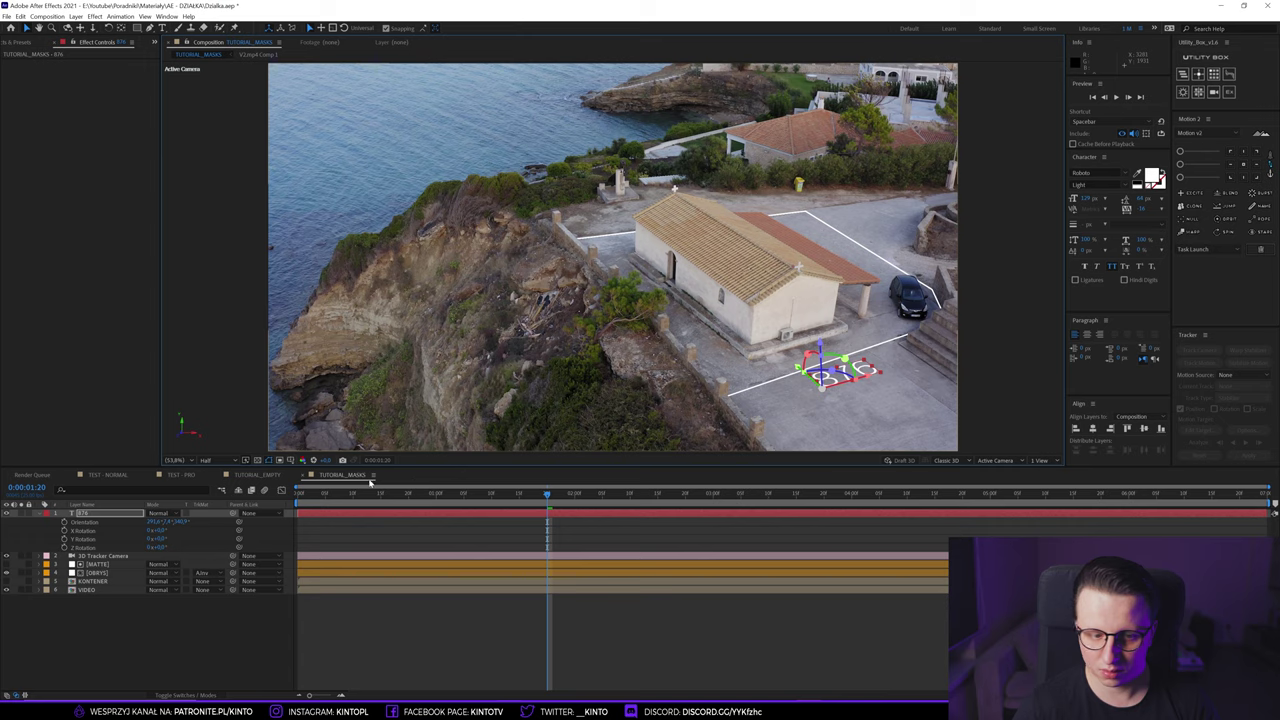
drag(180, 522, 185, 522)
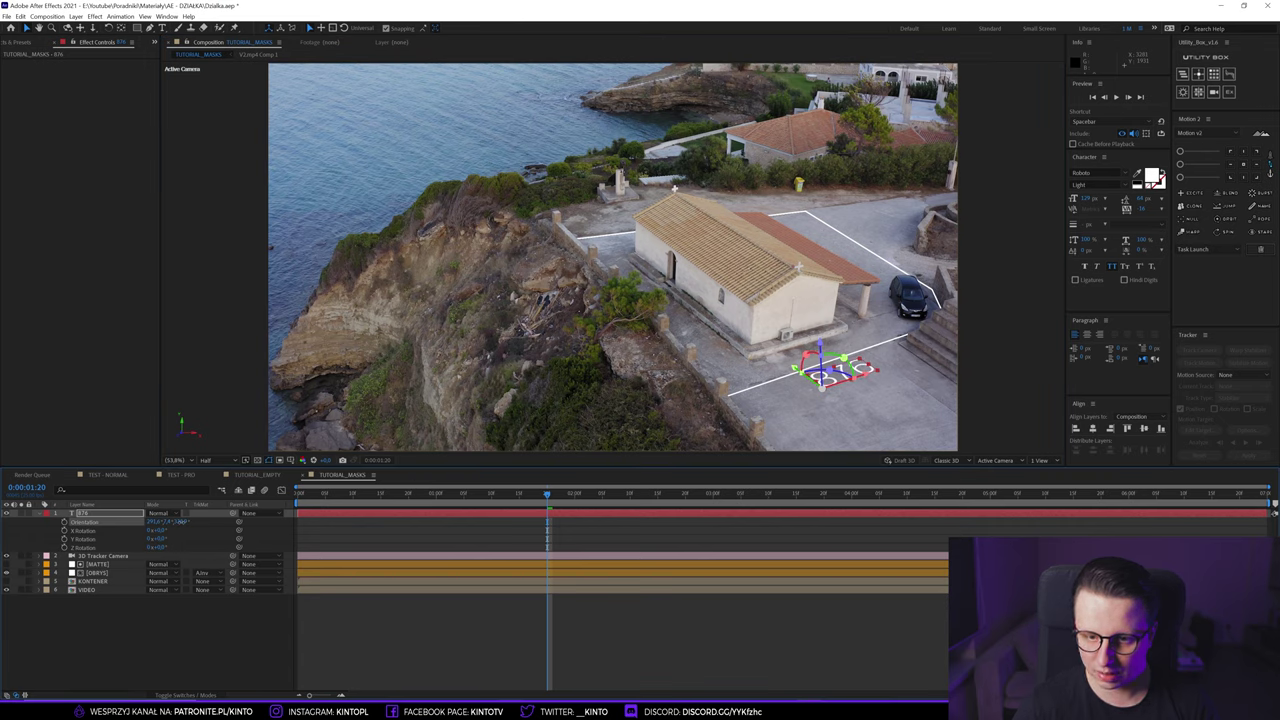
click(220, 612)
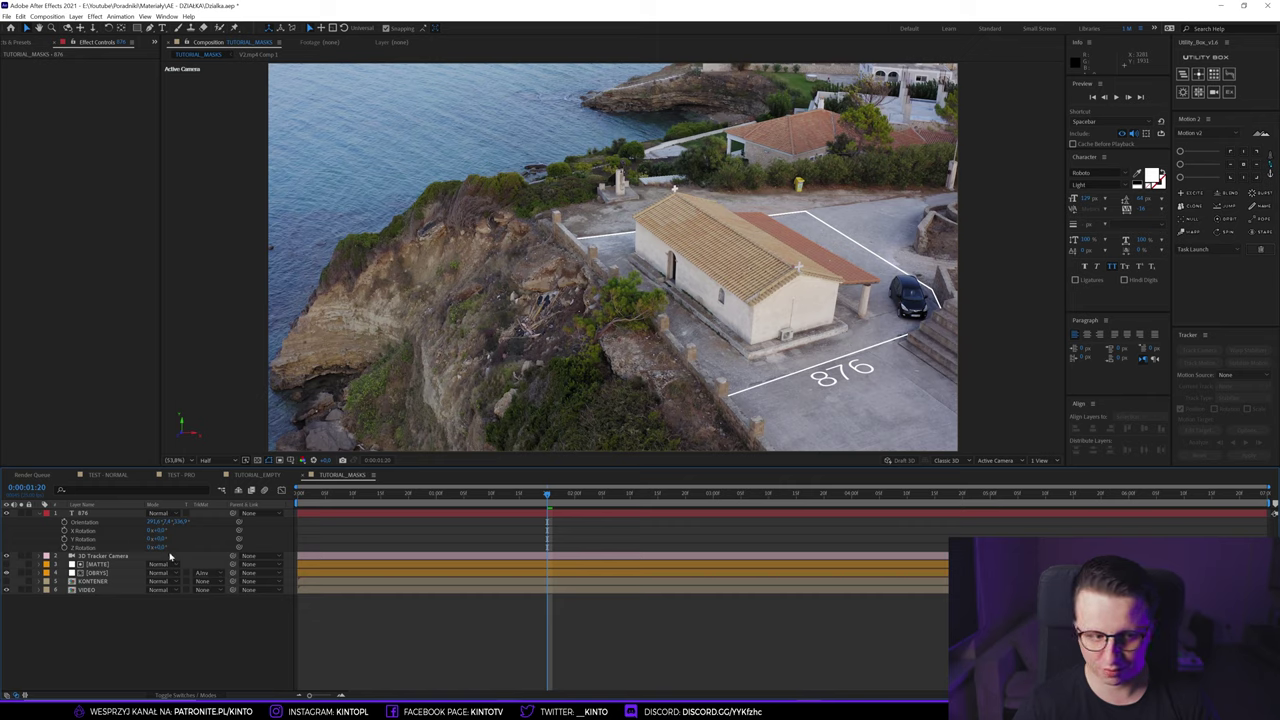
- Set the 876 label to Black weight with a smaller font size, and review it from the footage start
click(97, 513)
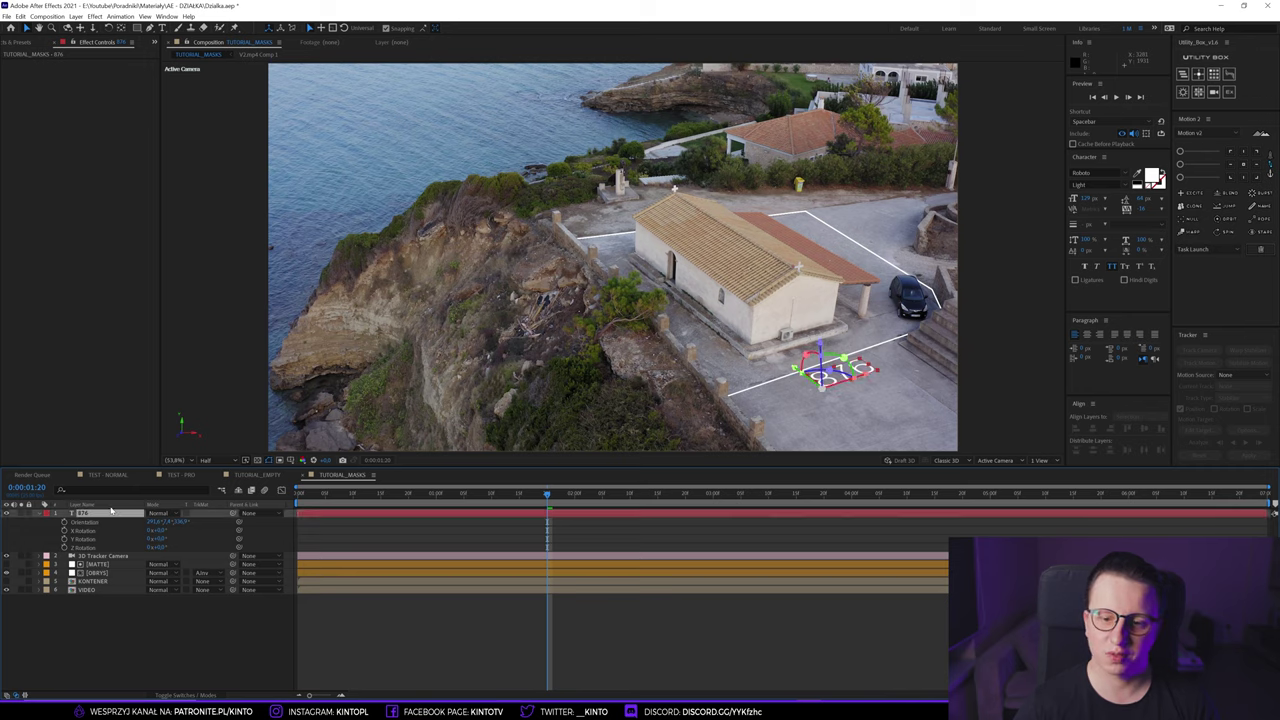
click(1127, 187)
click(1097, 305)
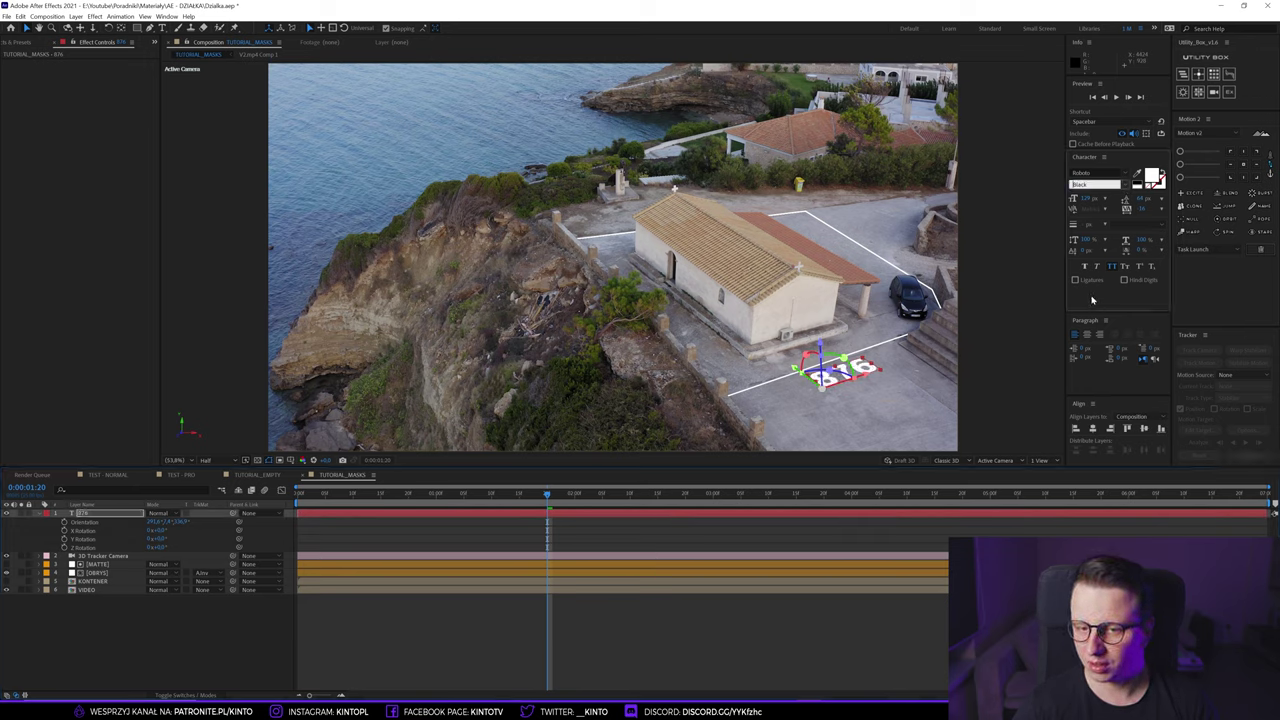
drag(1090, 198, 1056, 204)
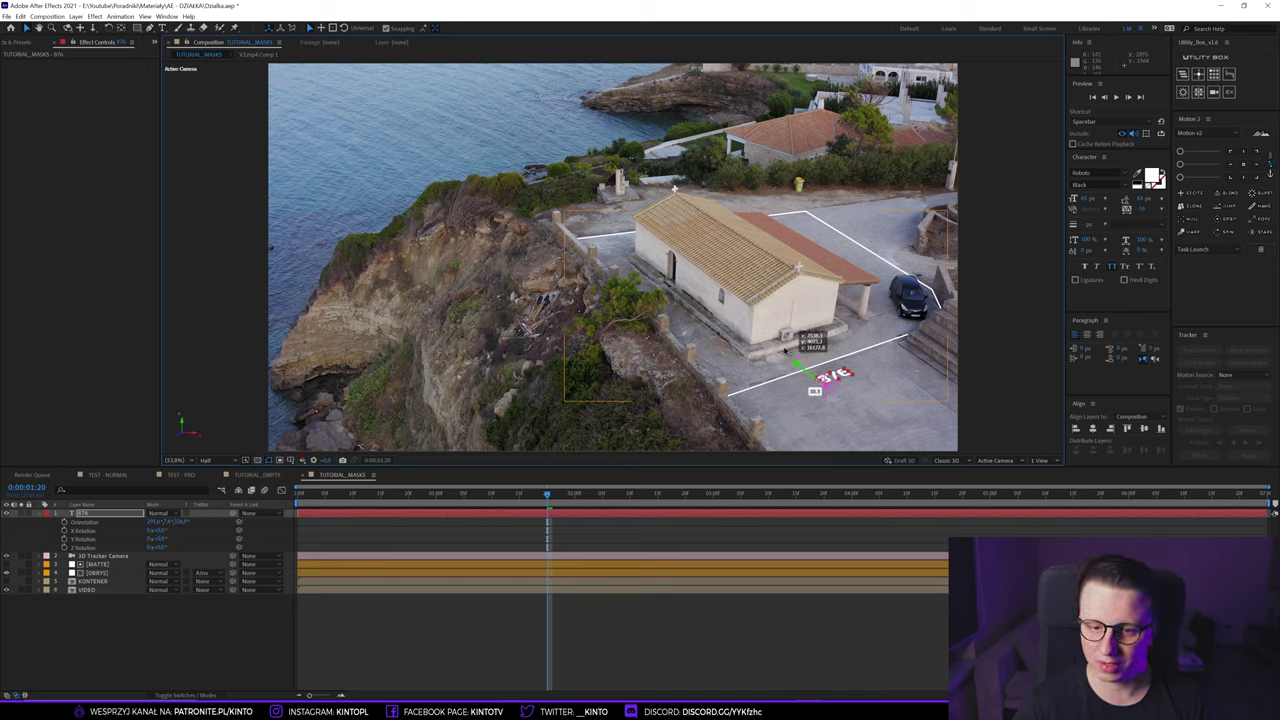
click(645, 632)
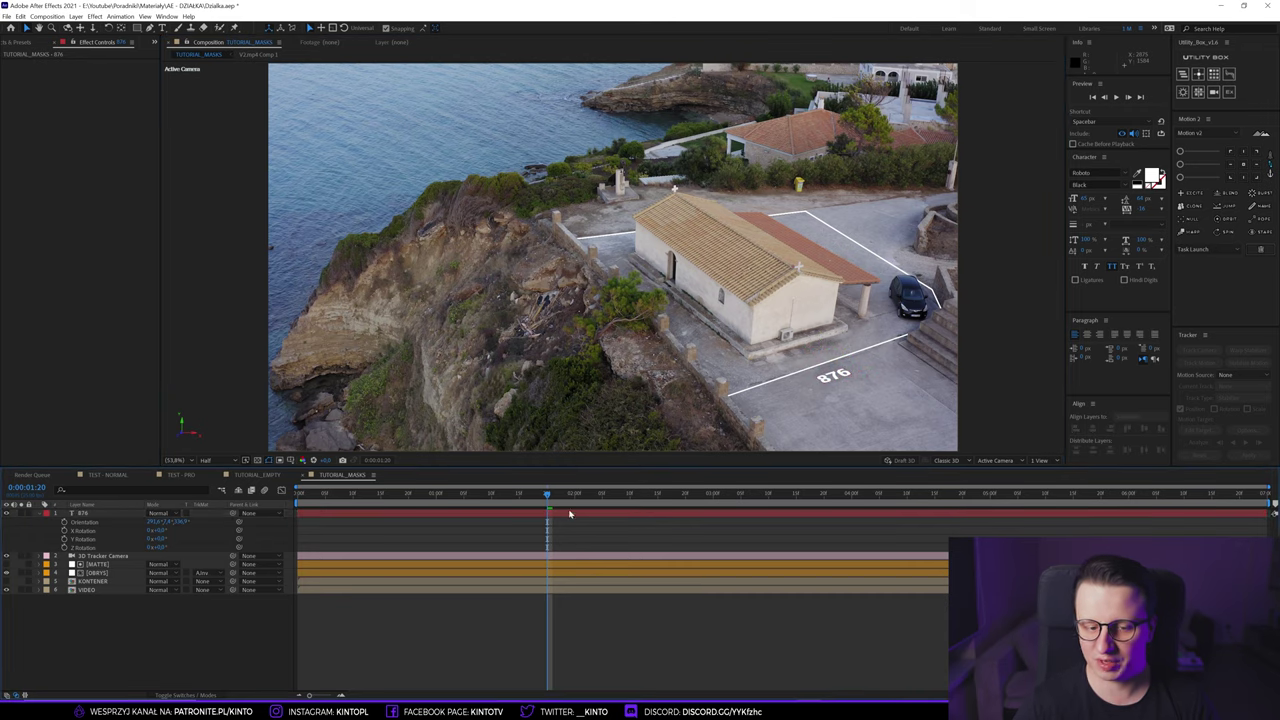
drag(556, 497, 251, 468)
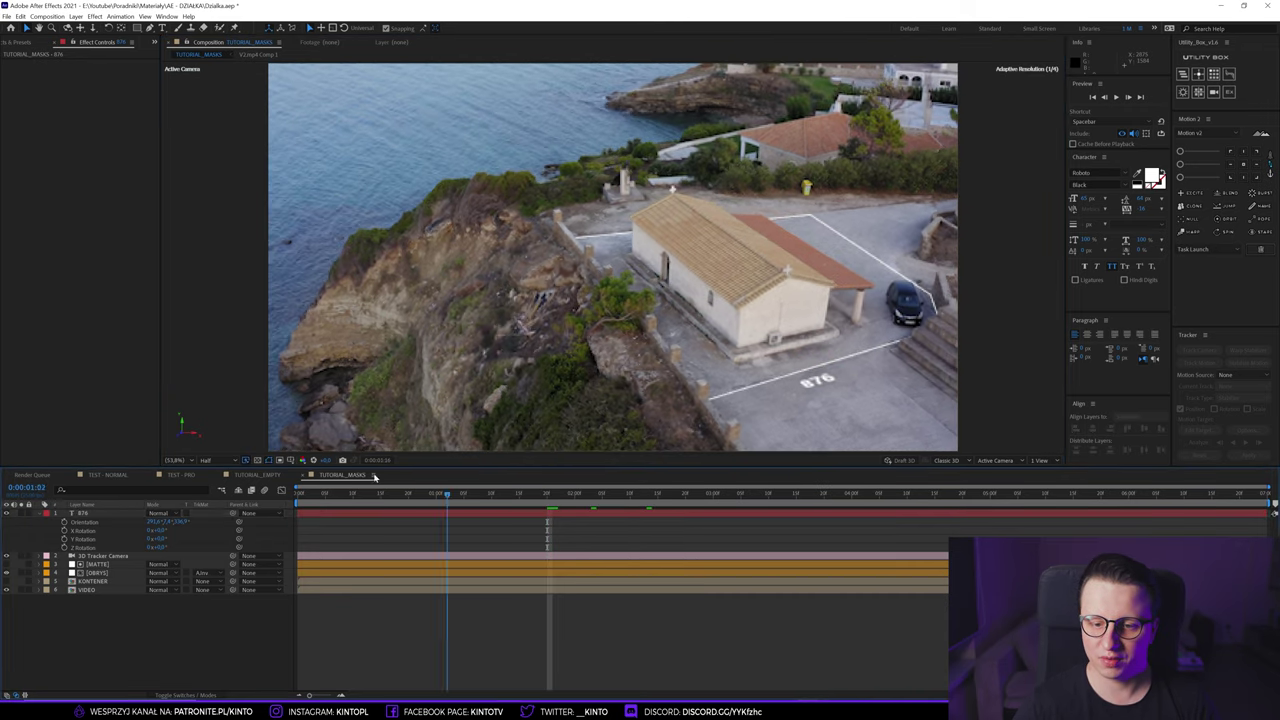
key(space)
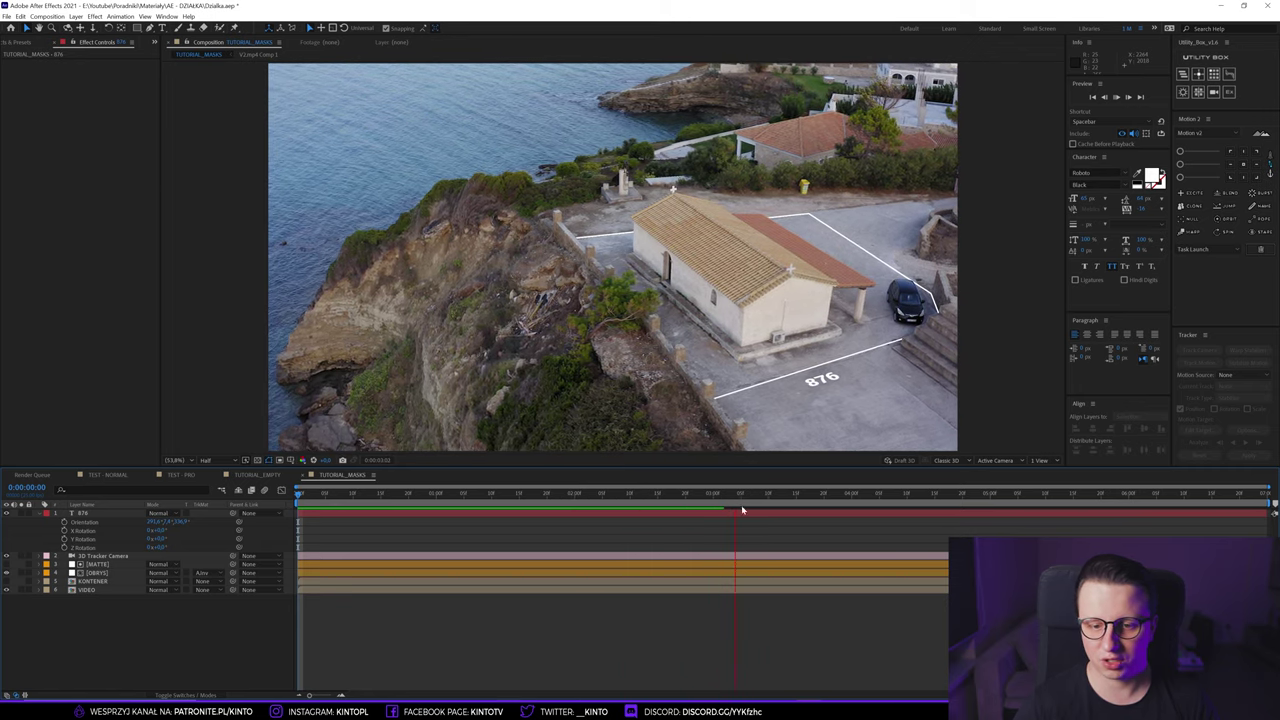
mouse_move(760, 497)
mouse_down()
mouse_move(310, 489)
mouse_move(1079, 497)
mouse_up()
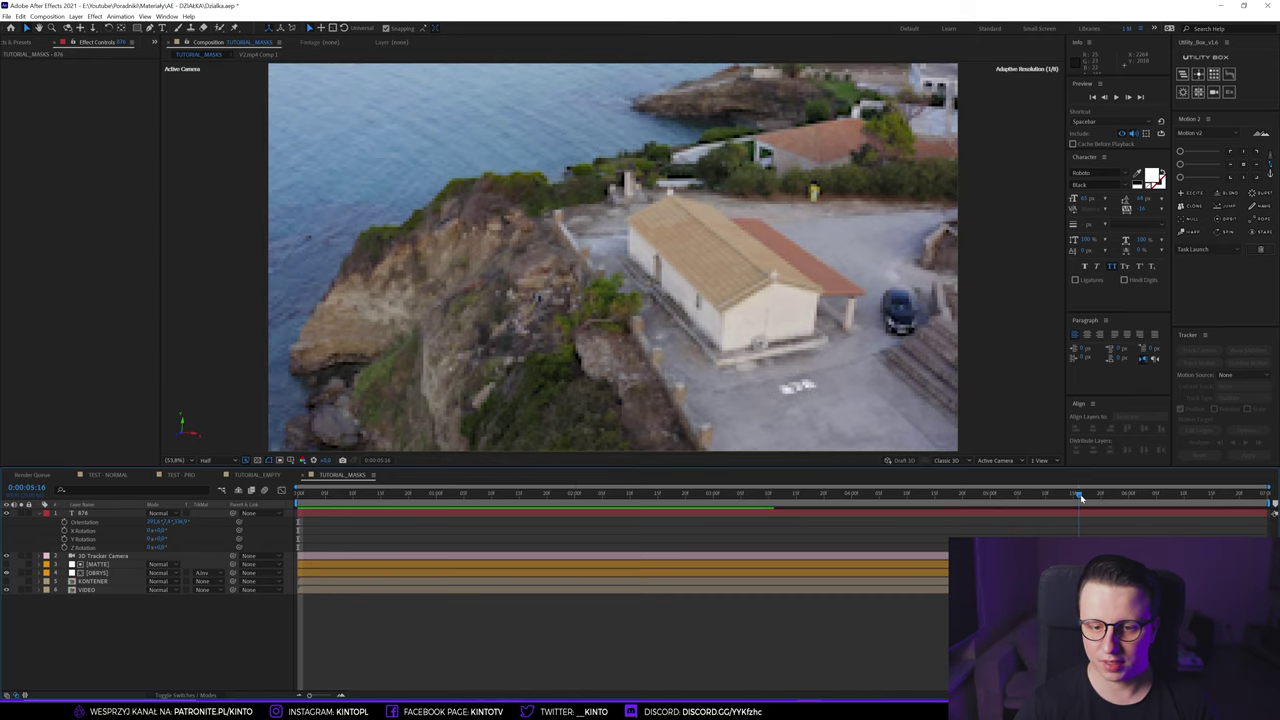
drag(783, 505, 688, 503)
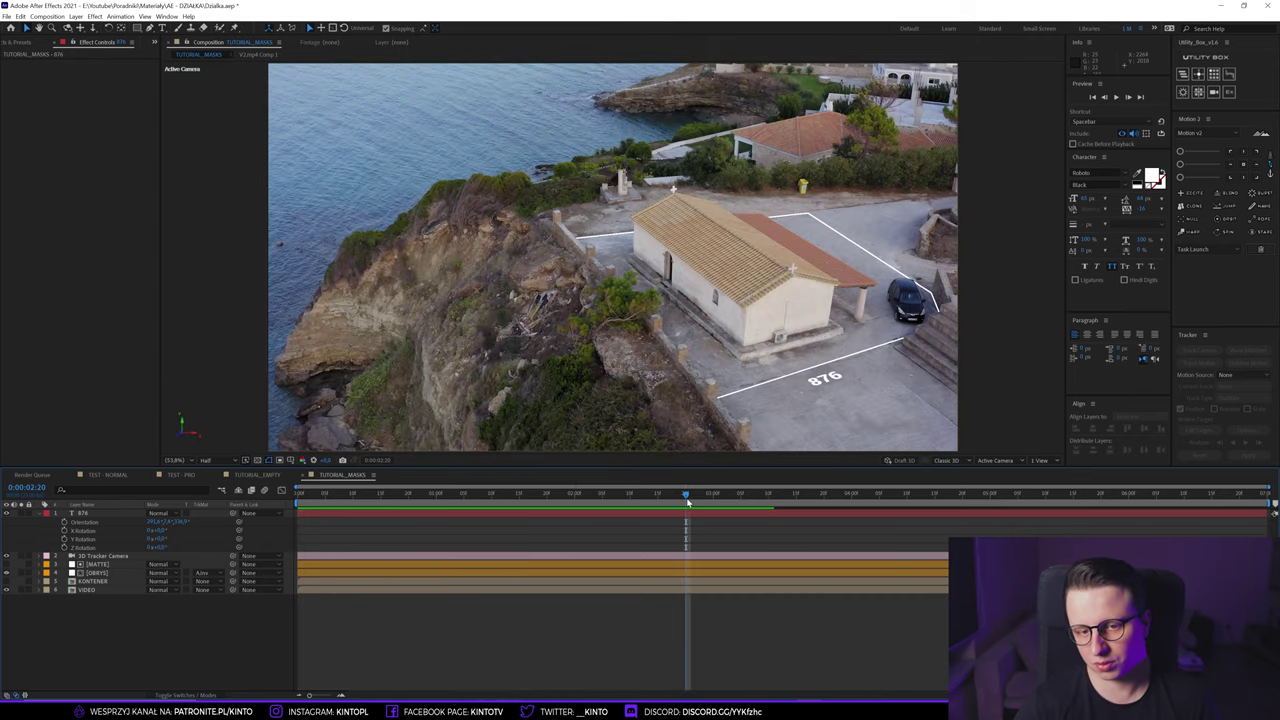
click(43, 515)
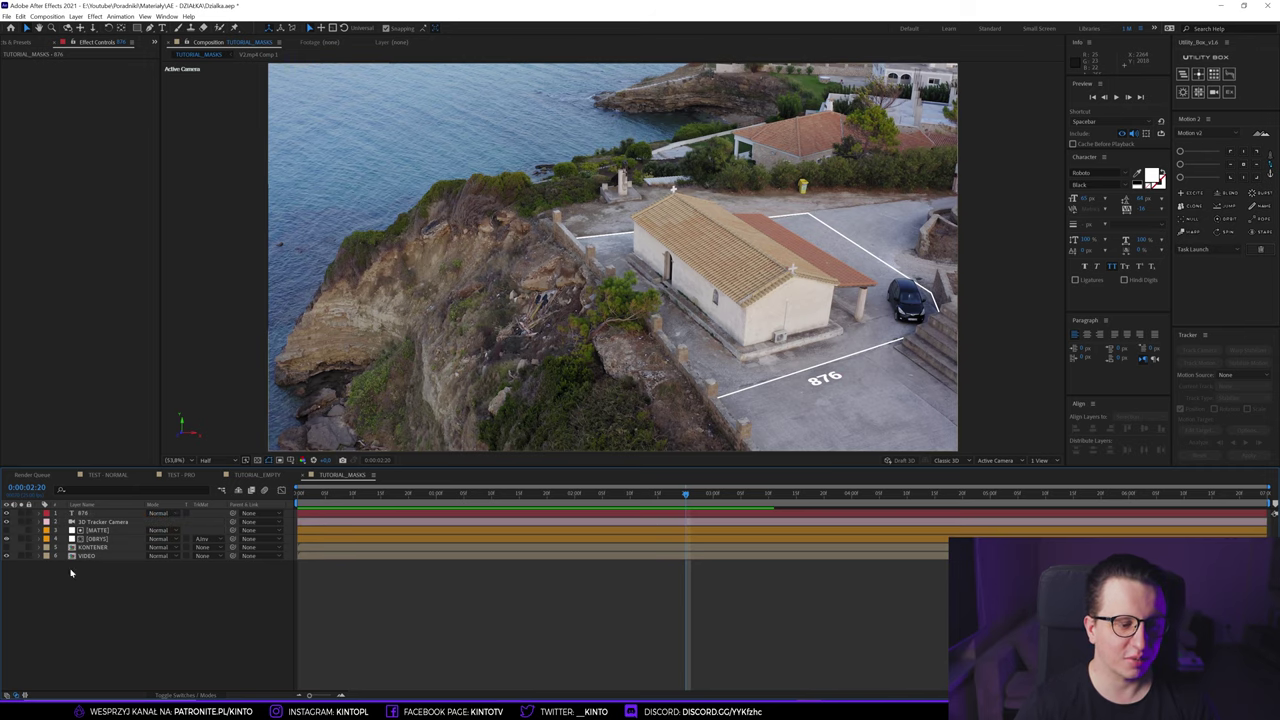
- Create a tracker text layer on the cliff point, inspect its position, then delete it
click(90, 555)
click(50, 180)
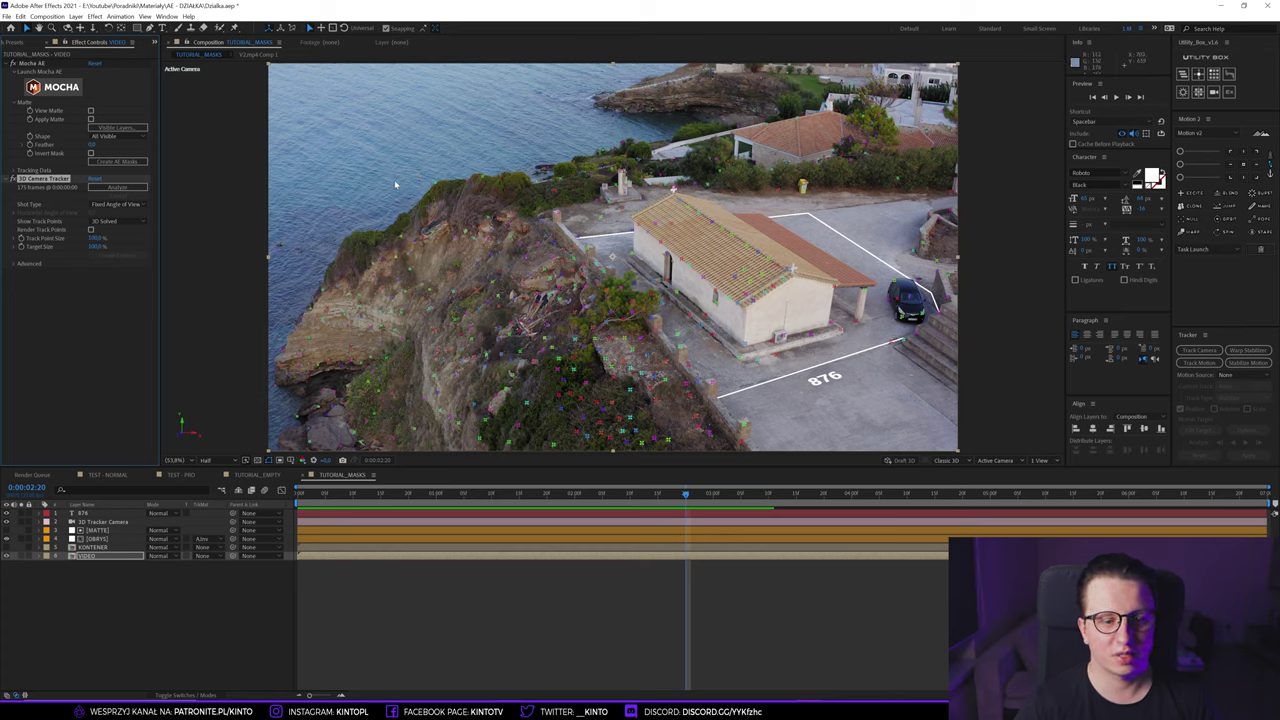
right_click(463, 211)
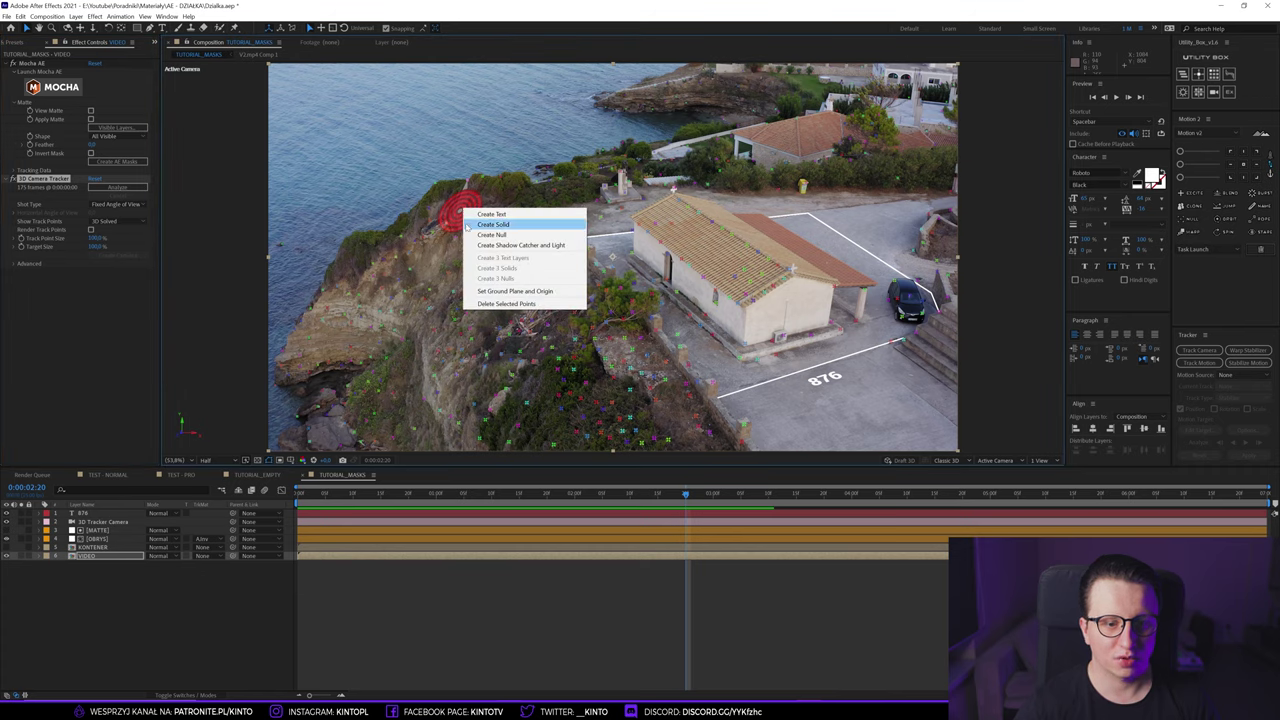
click(490, 214)
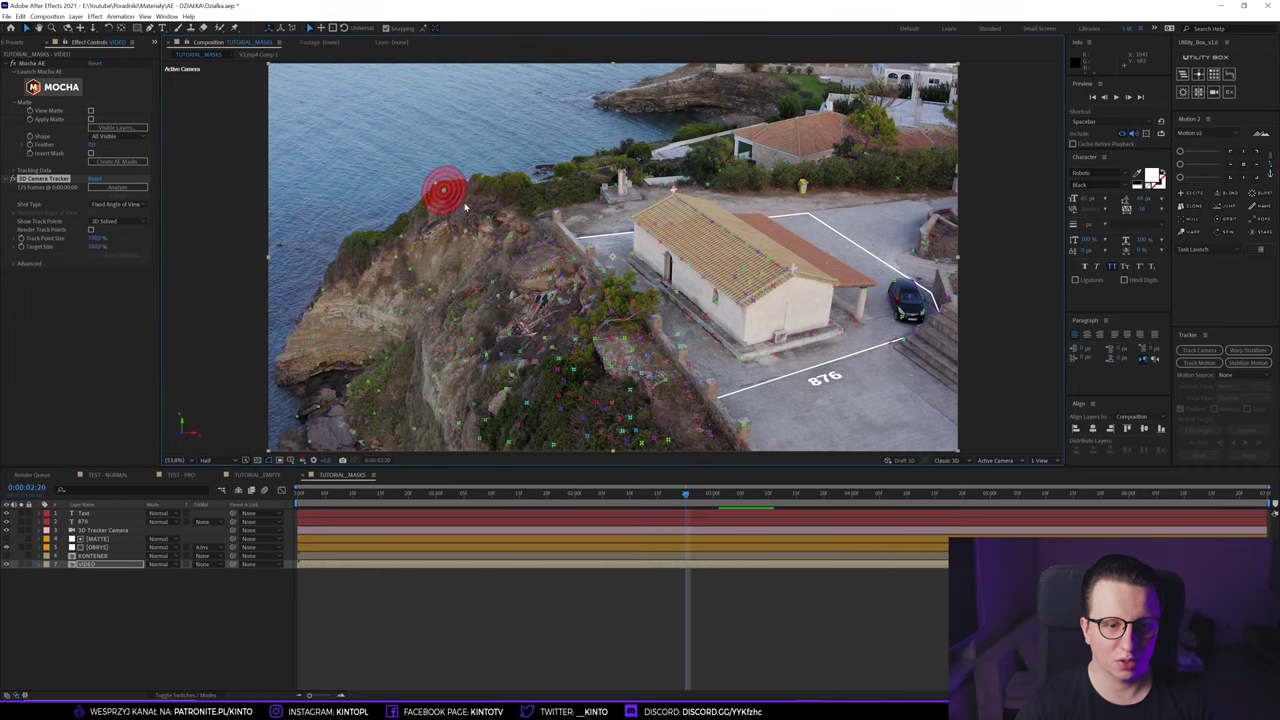
click(95, 514)
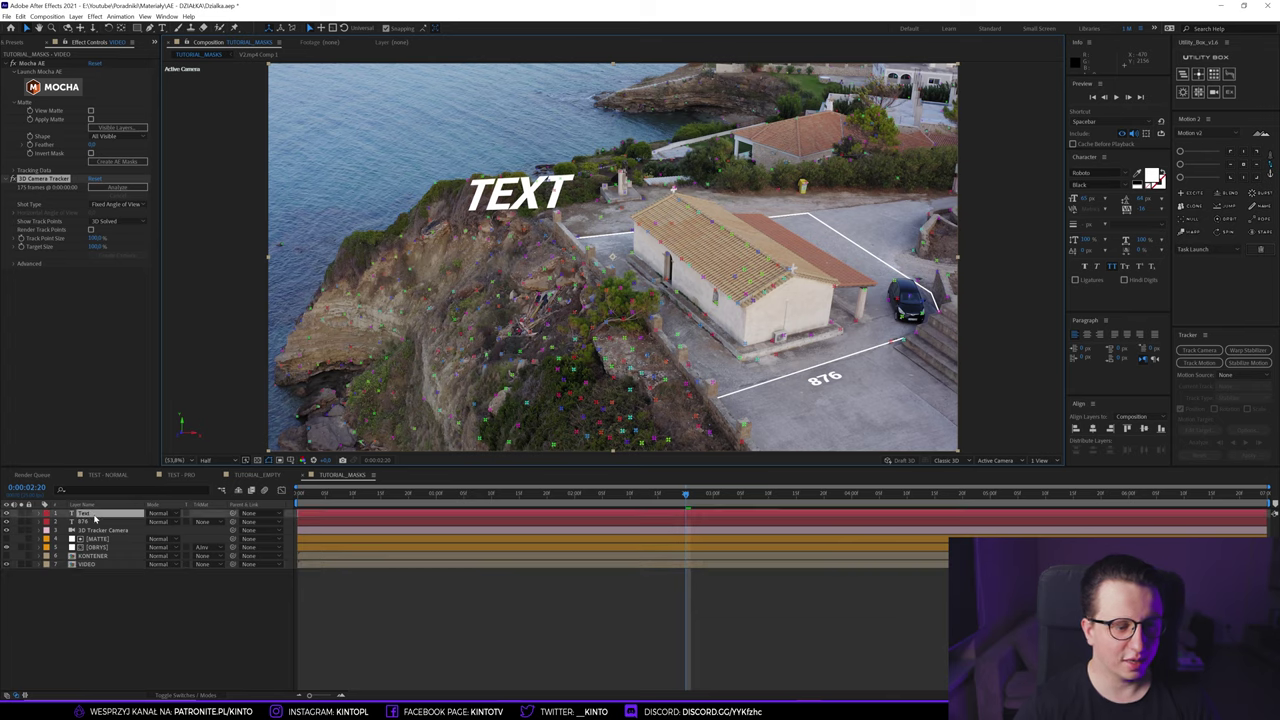
key(p)
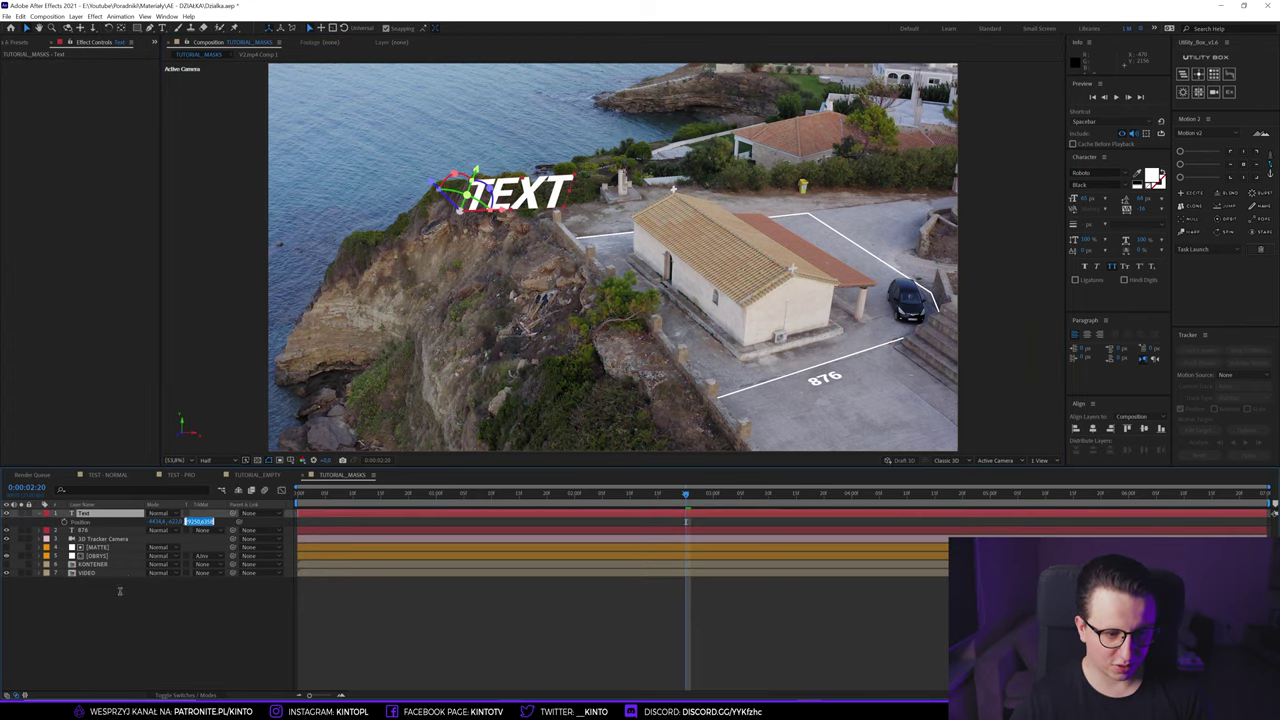
click(124, 597)
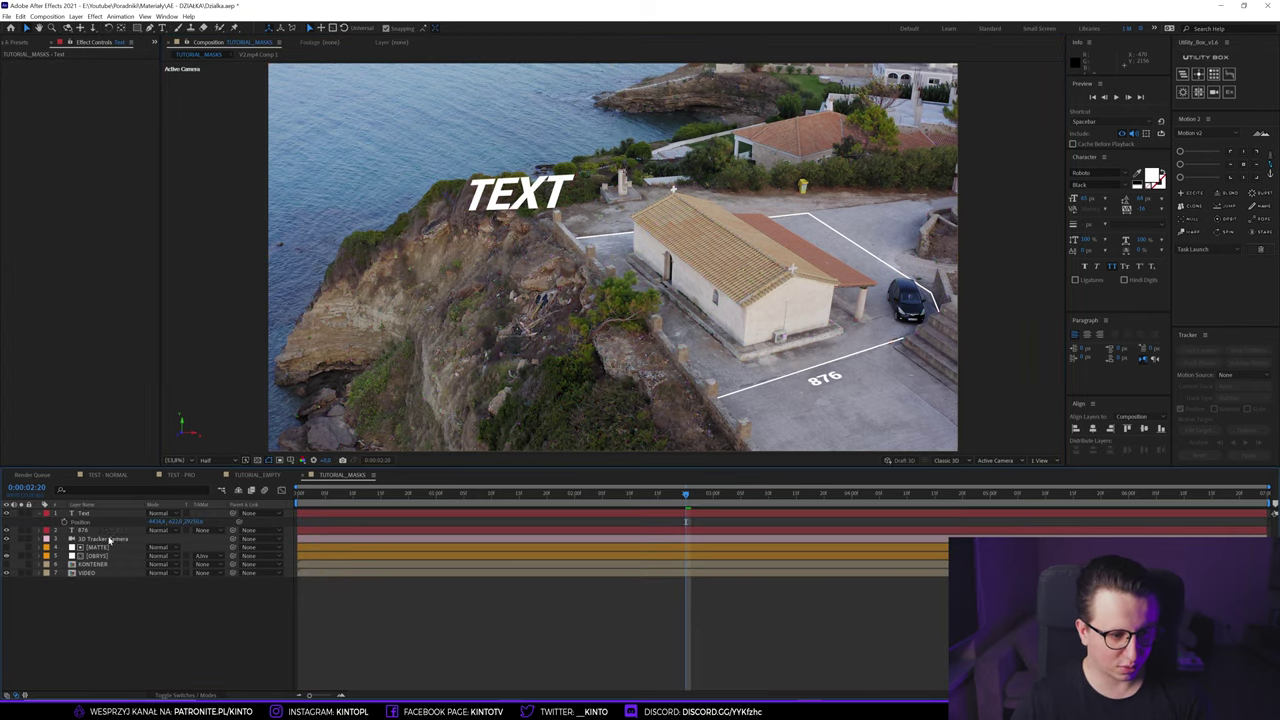
click(92, 513)
key(Delete)
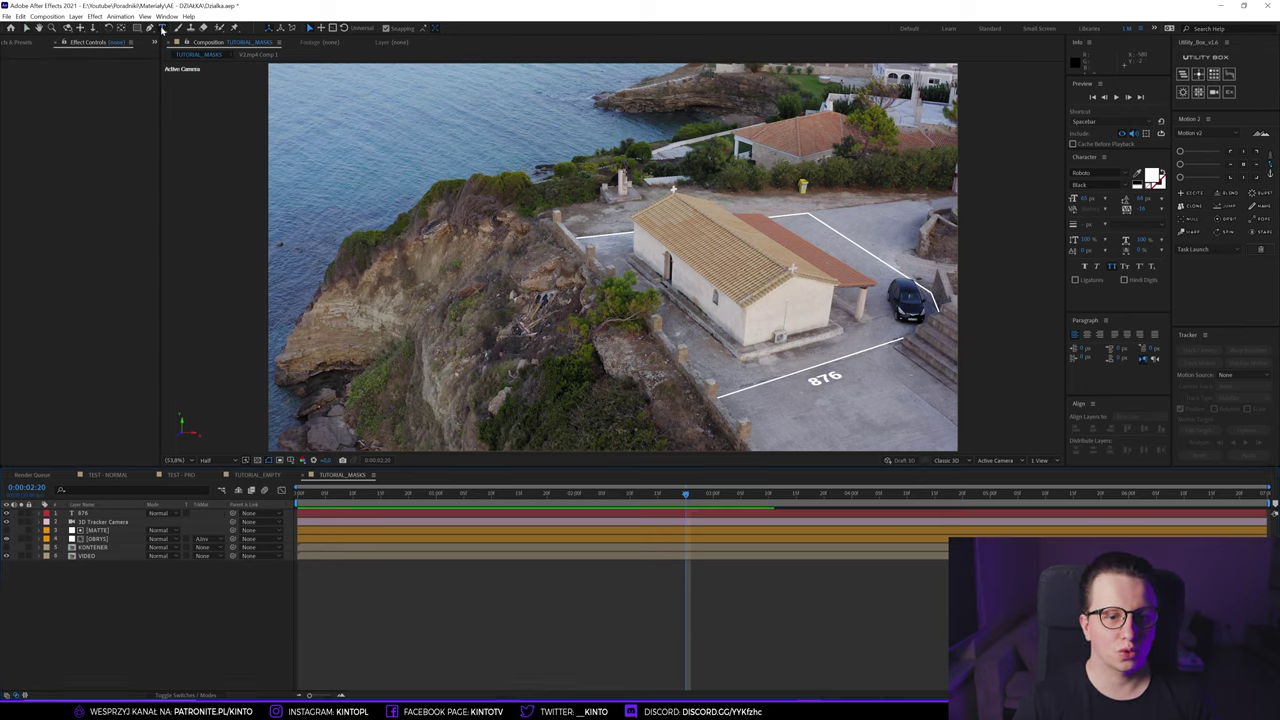
- Create a new two-line 'DZIALA NR 1 / 50M2' text layer and enable its 3D switch
key(ctrl+alt+shift+t)
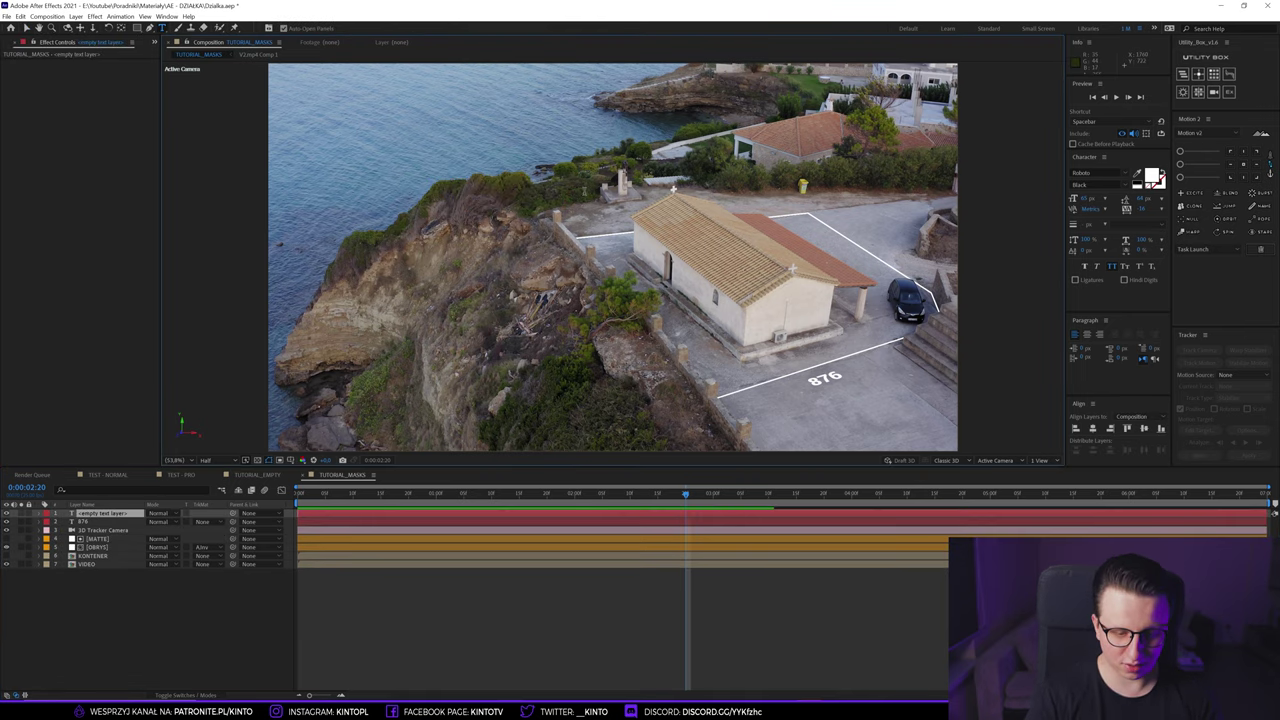
text(DZIALA NR 1)
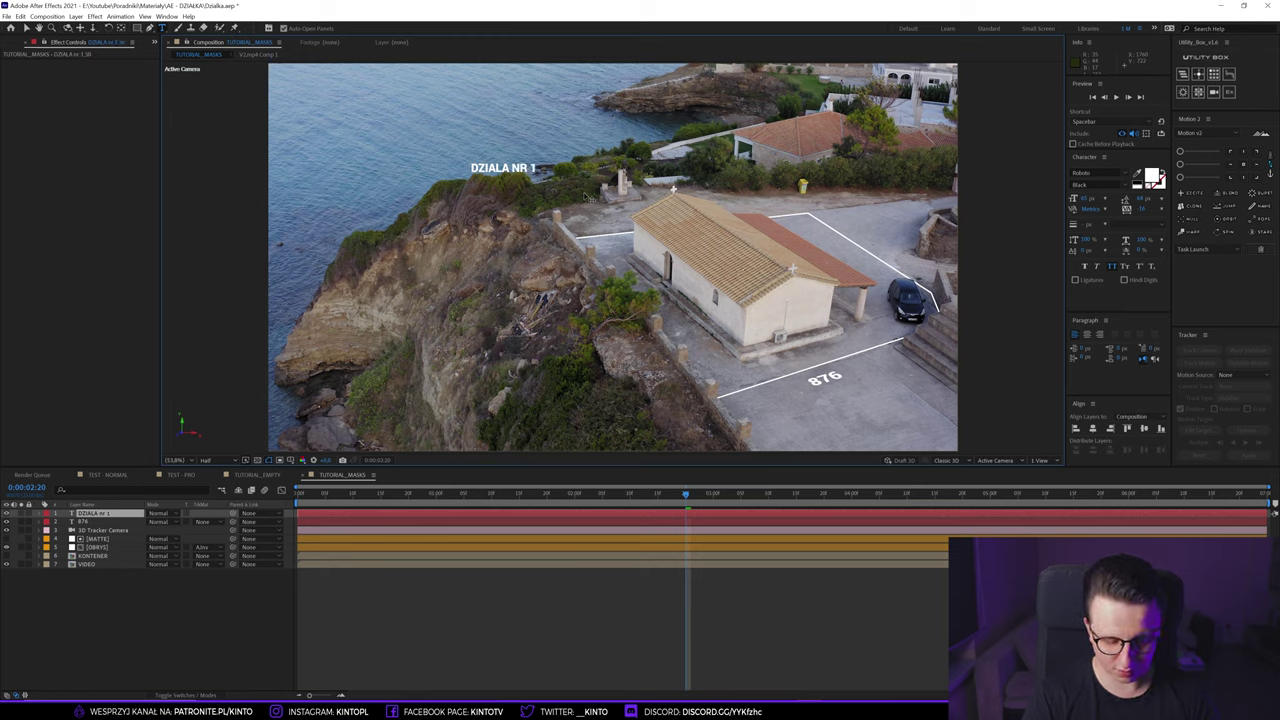
key(Return)
text(50M2)
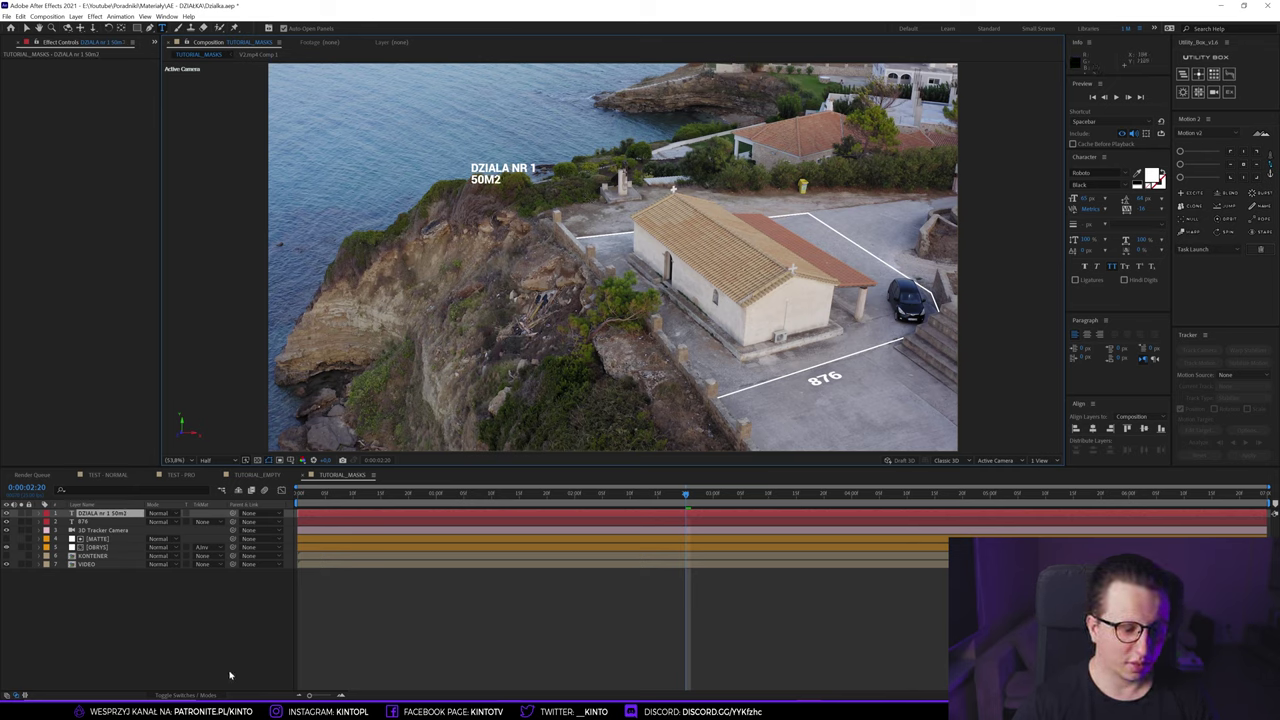
click(180, 694)
click(201, 513)
key(Return)
key(Return)
- Bring the title into the camera's view and move it up and left above the sea
key(p)
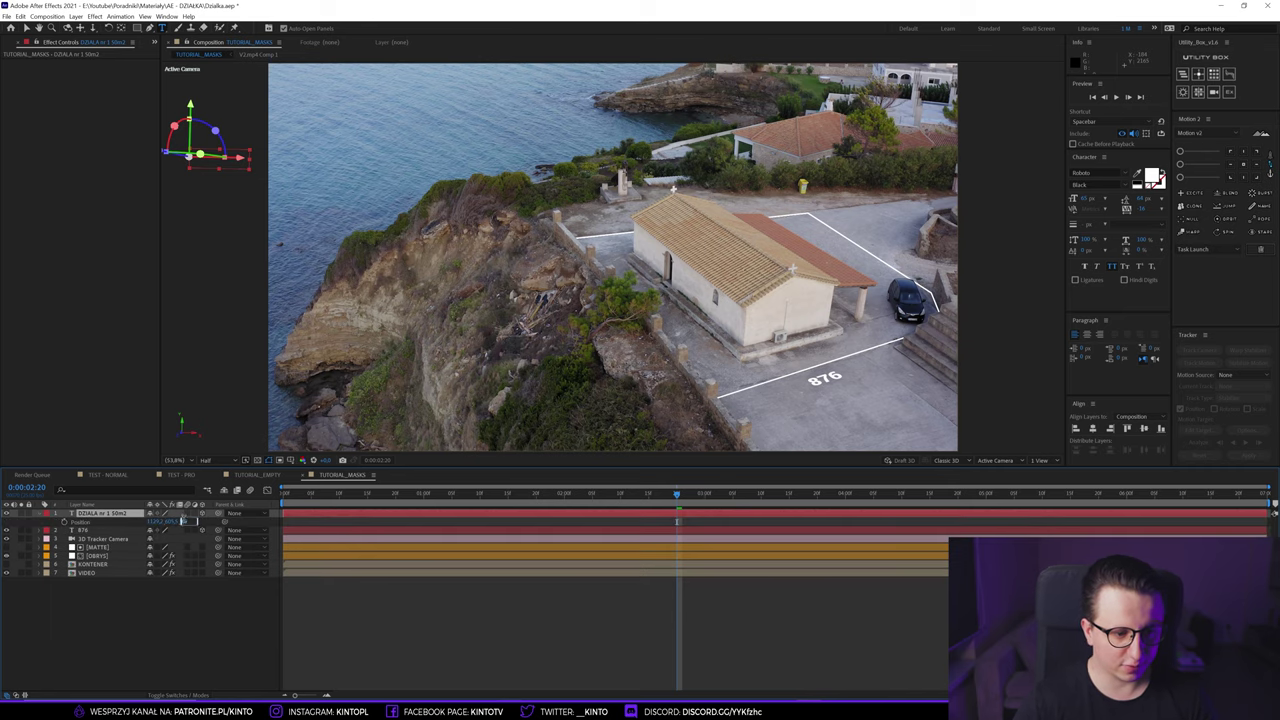
click(179, 590)
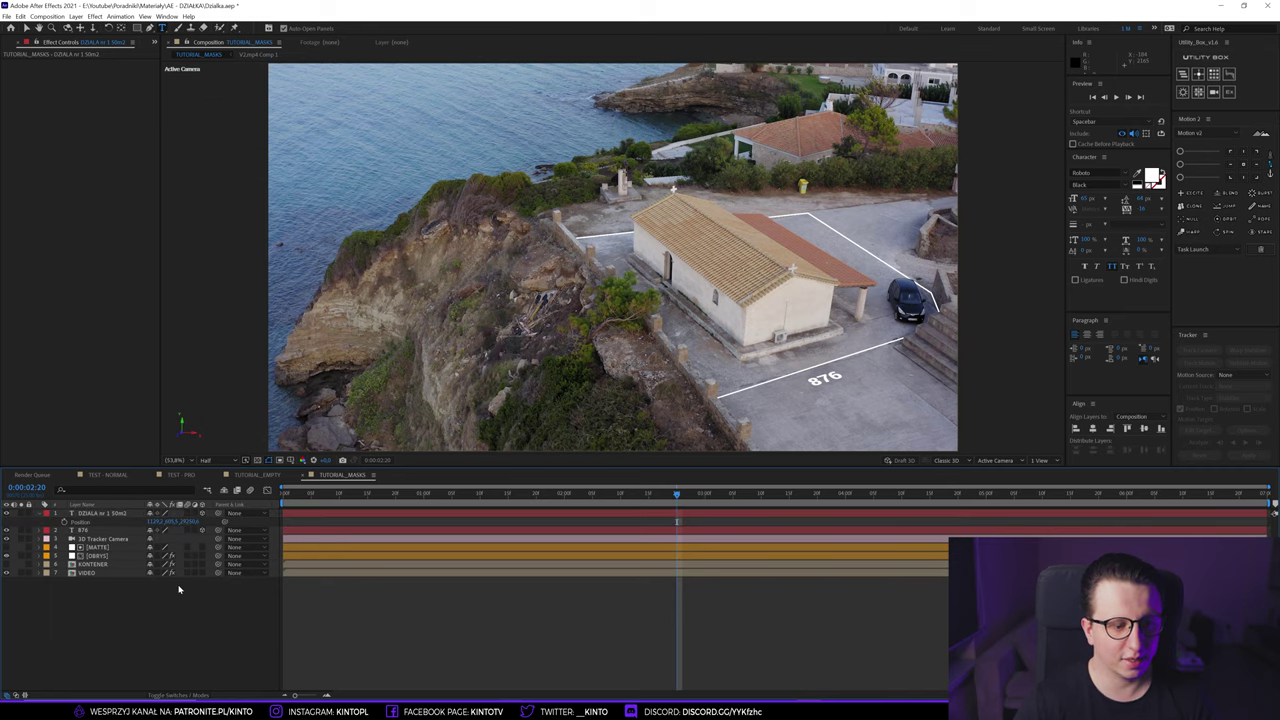
click(90, 514)
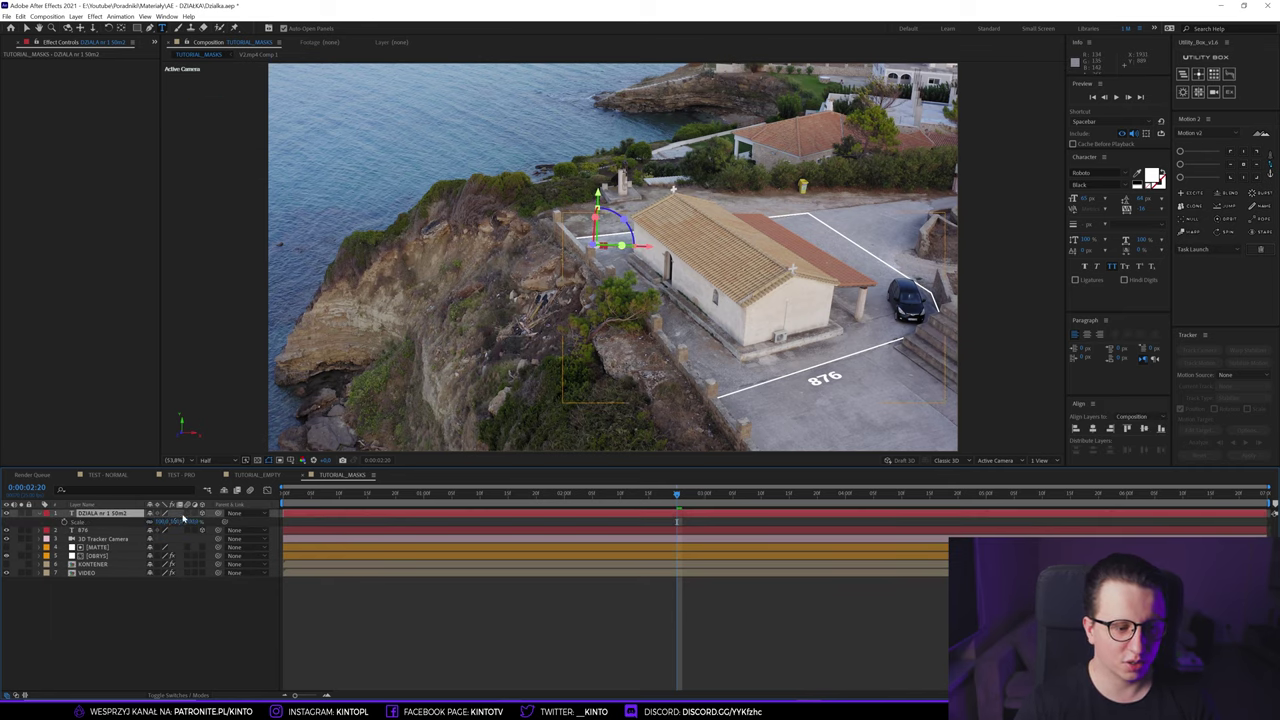
drag(177, 521, 200, 521)
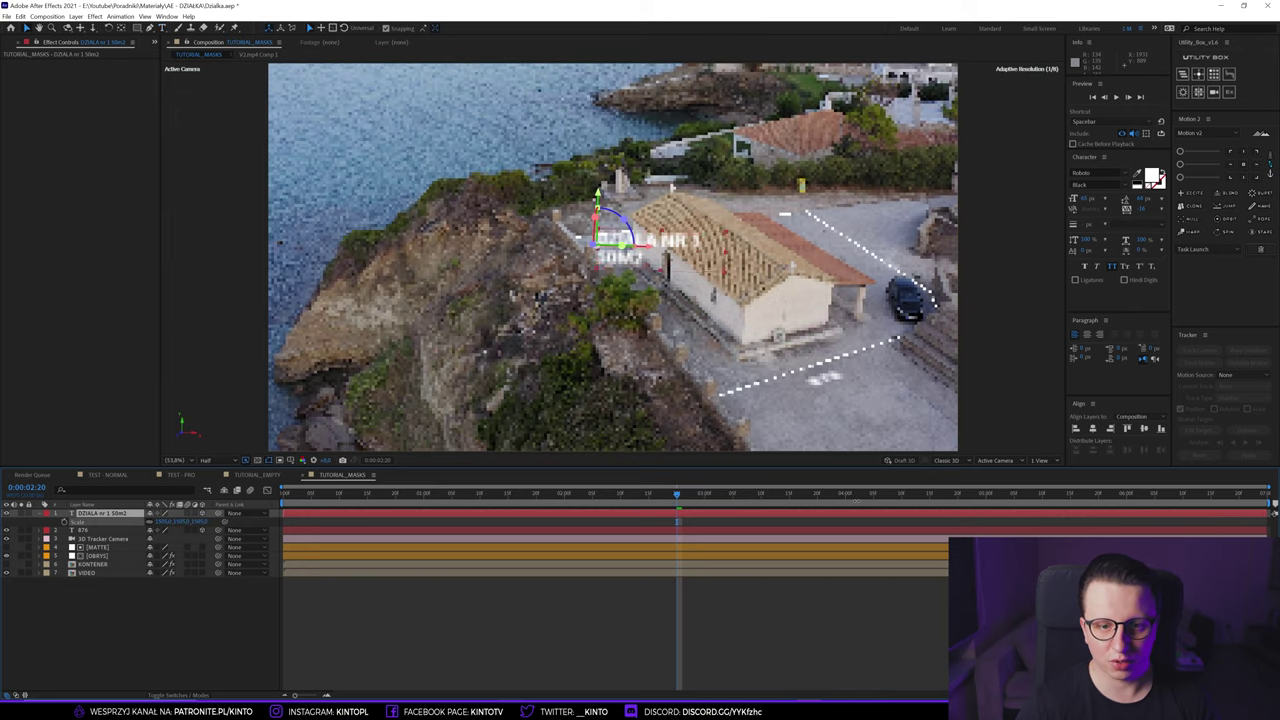
mouse_move(604, 205)
mouse_down()
mouse_move(604, 178)
mouse_move(528, 190)
mouse_move(471, 220)
mouse_up()
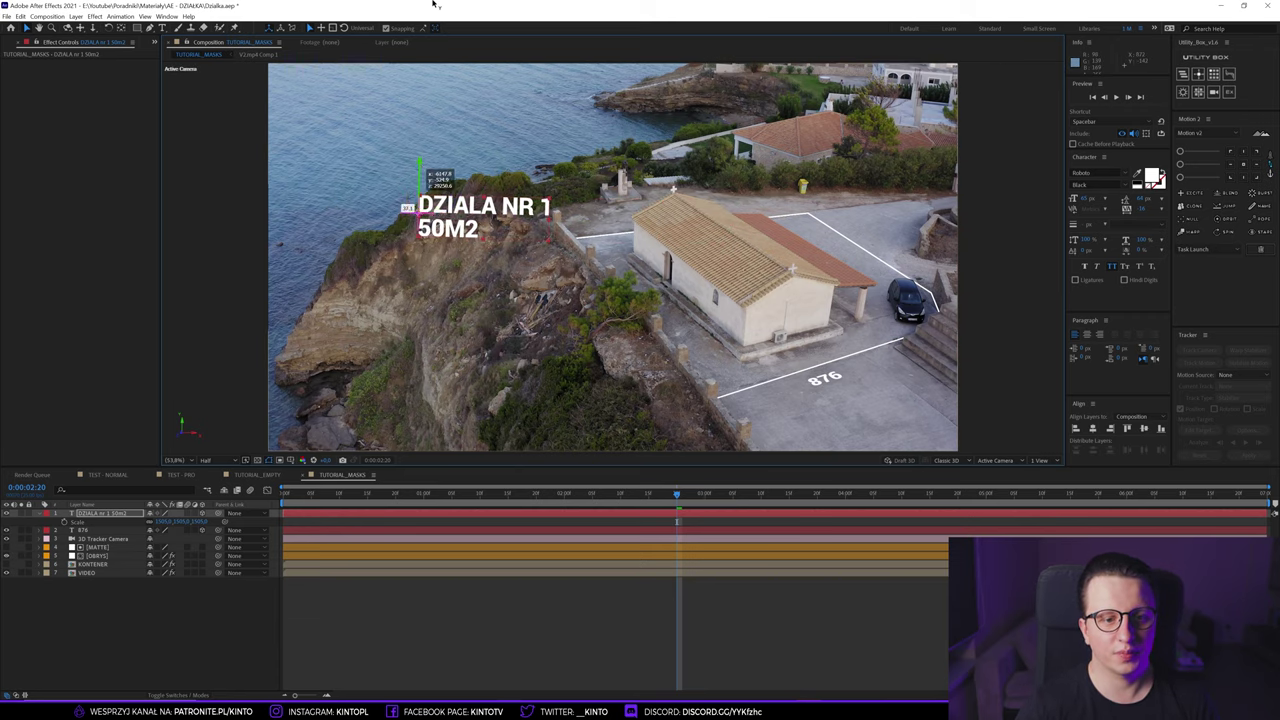
drag(421, 168, 451, 104)
drag(418, 145, 419, 125)
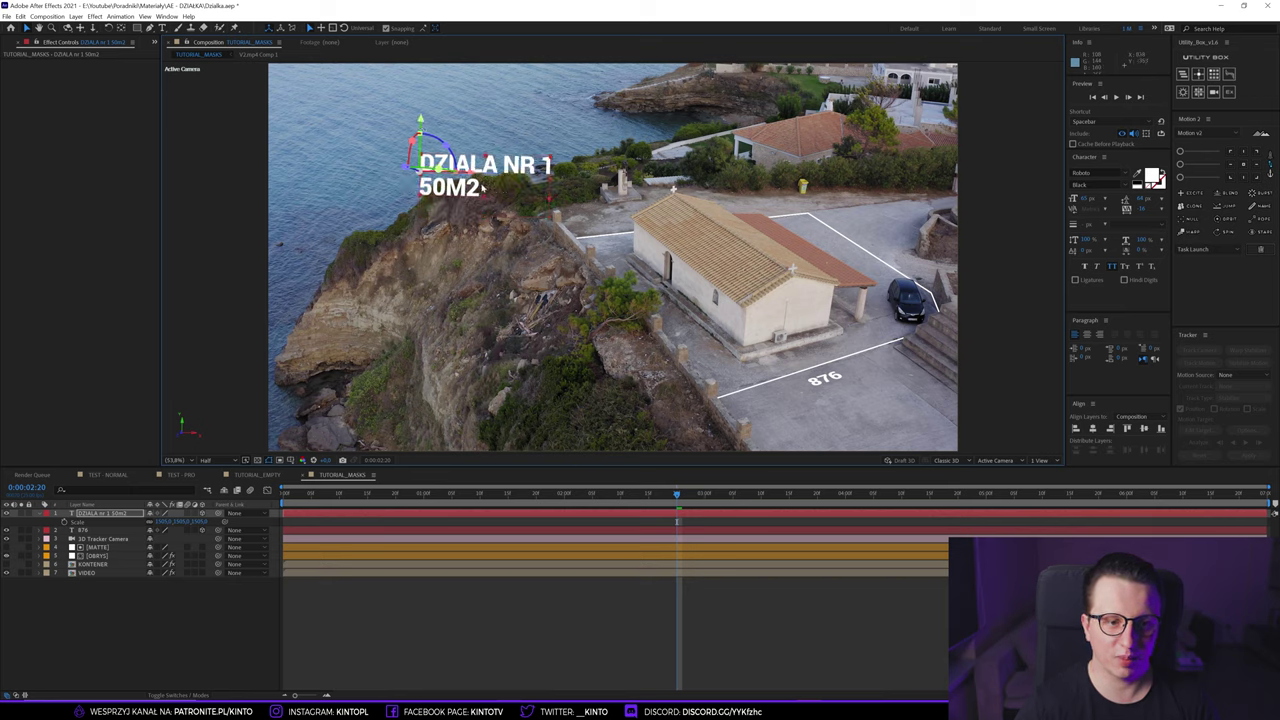
drag(397, 172, 209, 155)
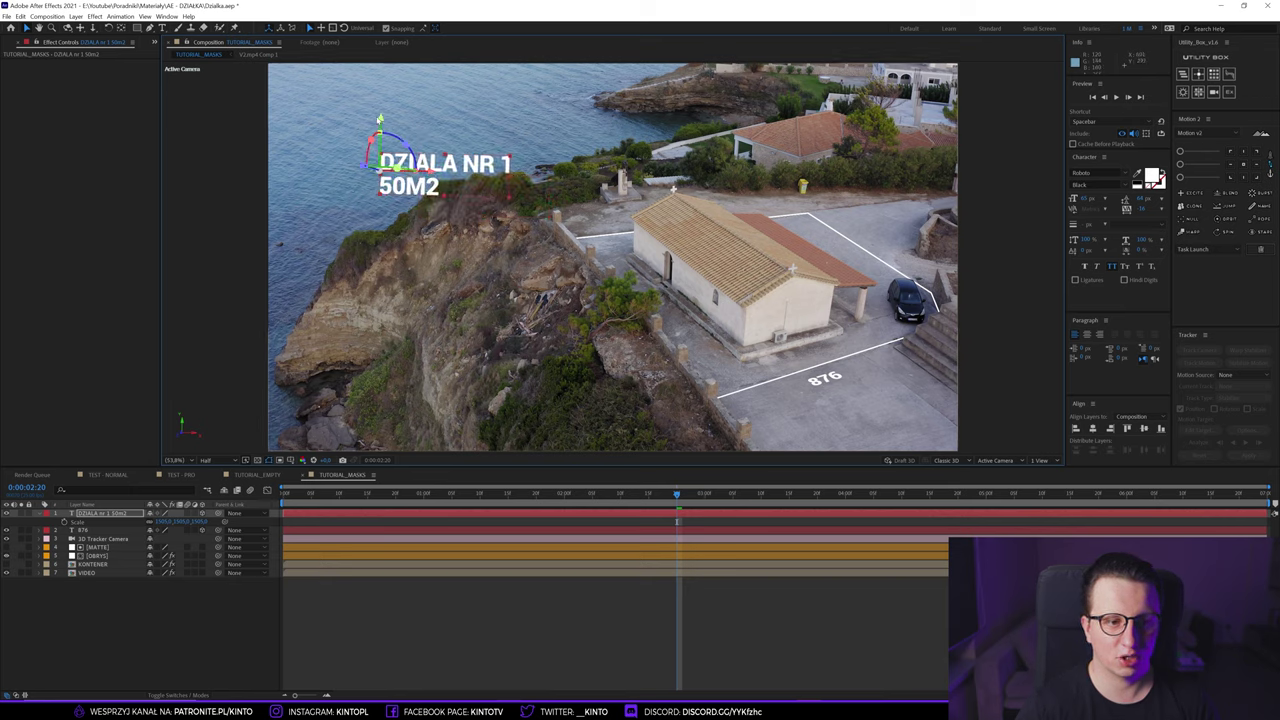
drag(380, 132, 380, 116)
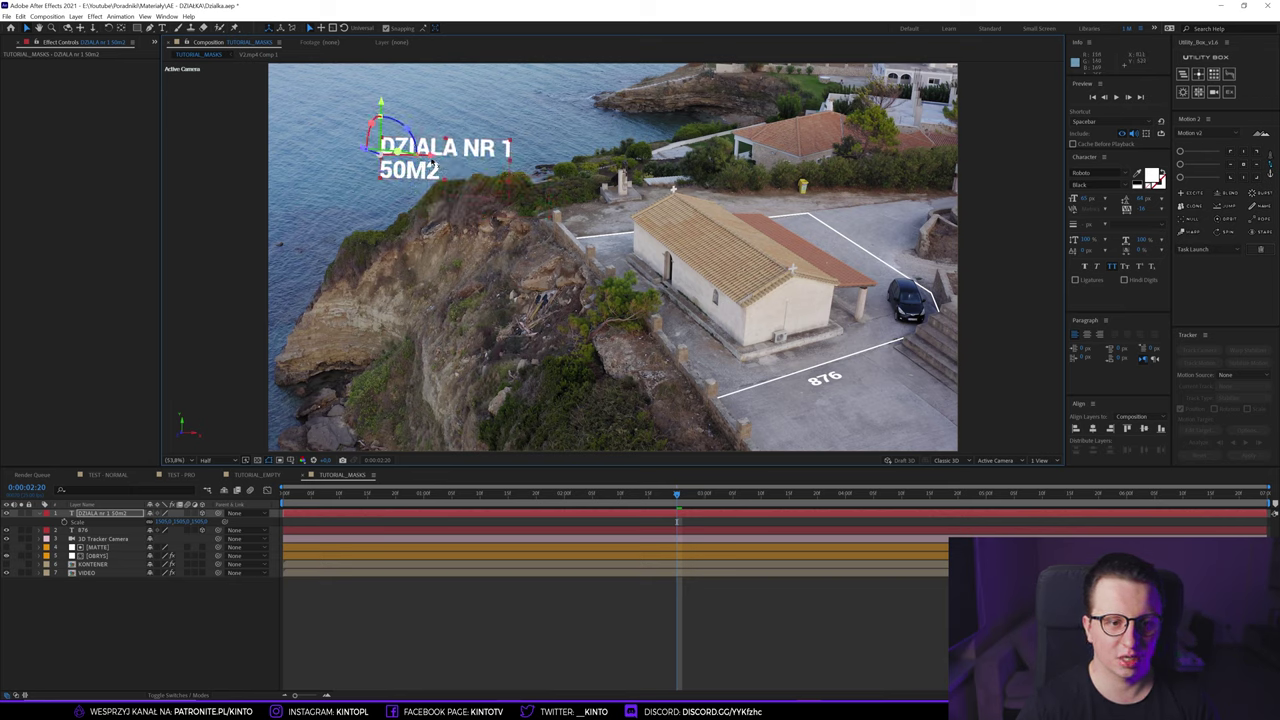
- Undo the last raise and fine-tune the title's height and horizontal placement
key(ctrl+z)
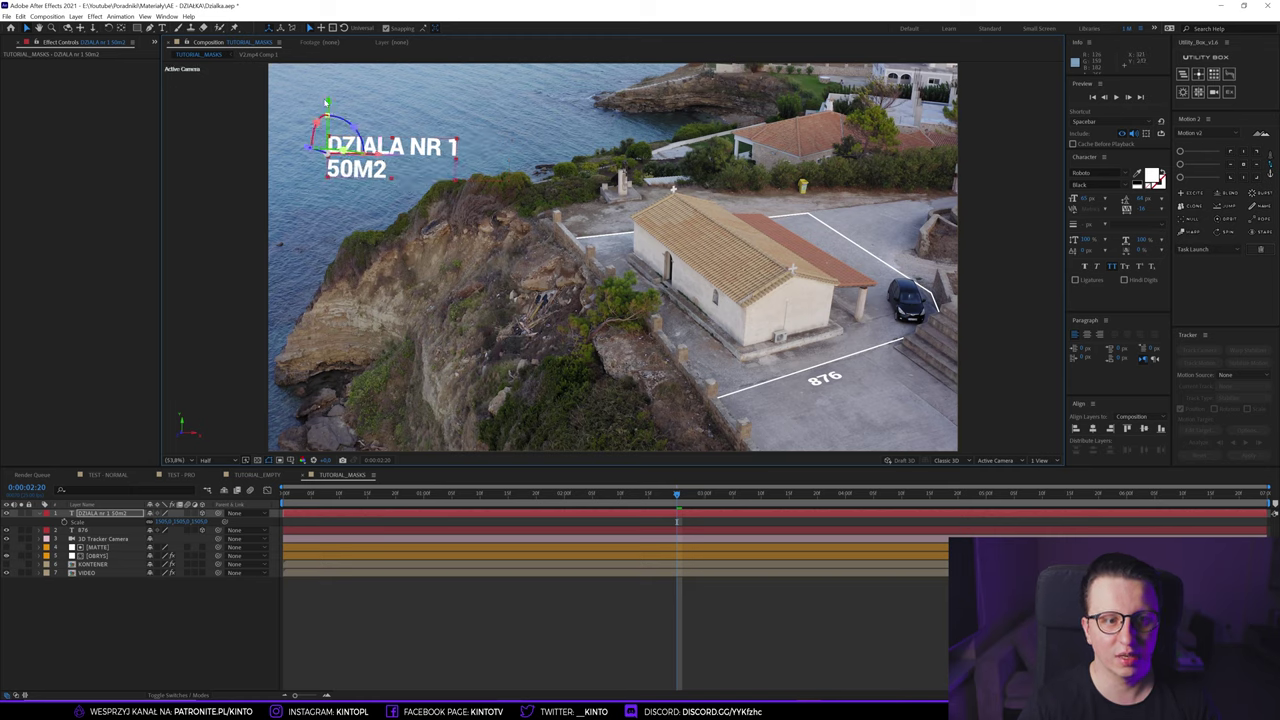
click(259, 254)
click(86, 513)
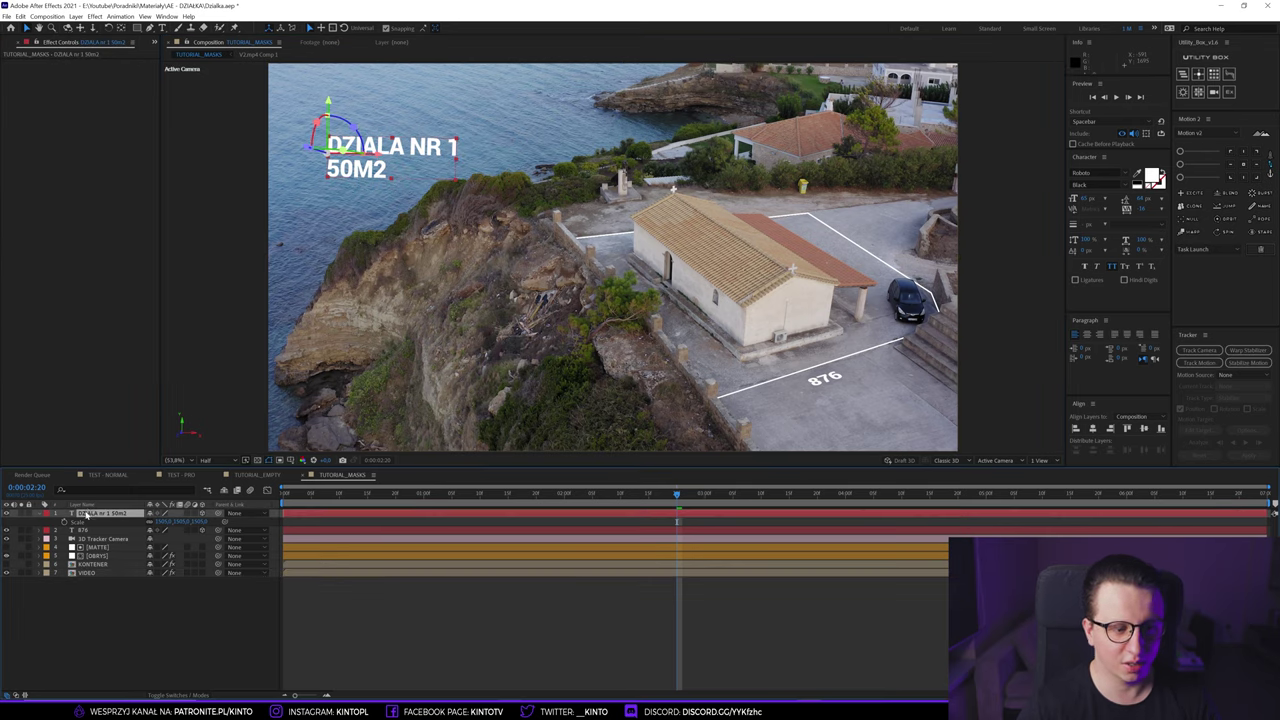
drag(328, 100, 328, 76)
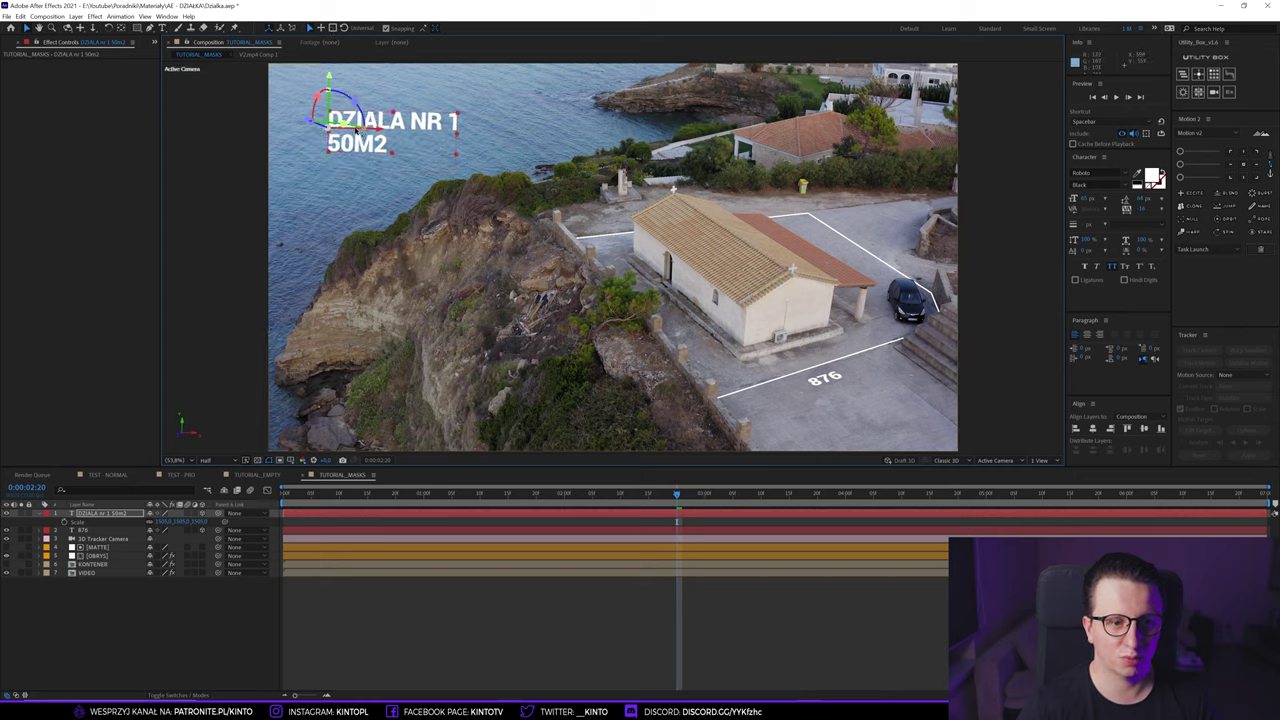
drag(357, 127, 351, 127)
click(89, 514)
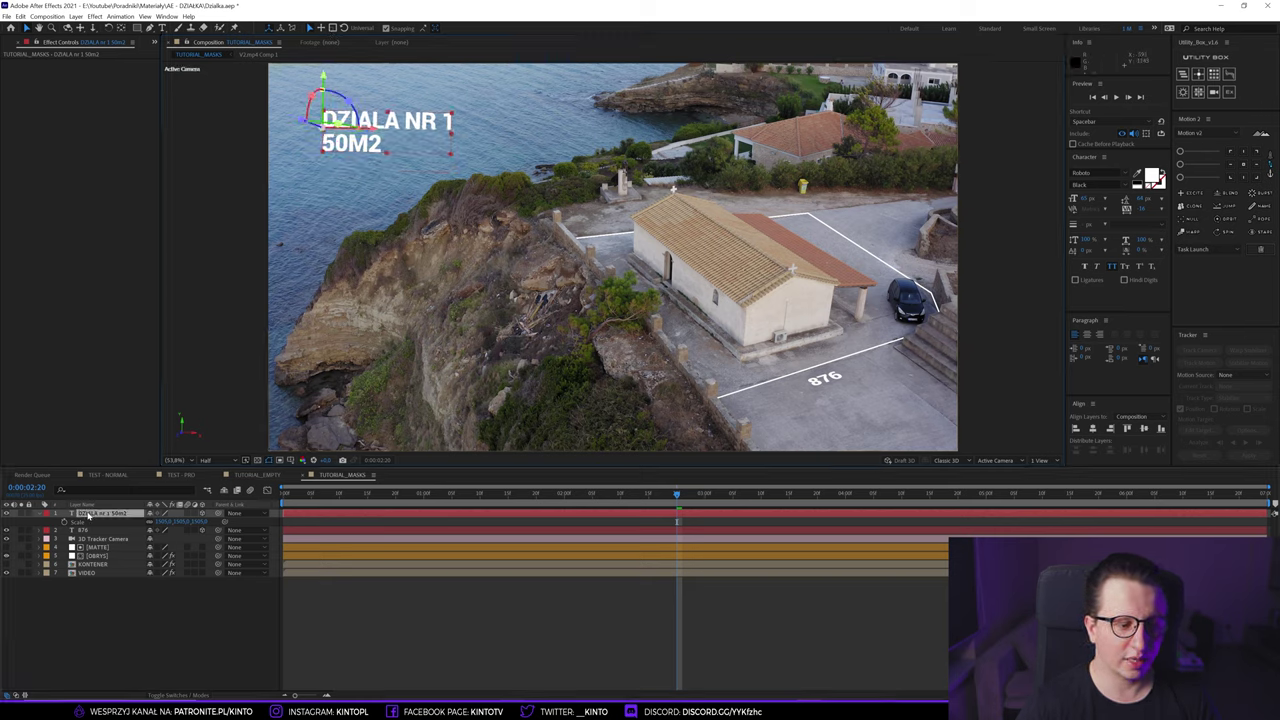
- Tilt the title to the scene's perspective, enlarge it, and select the DZIALA NR 1 line
key(r)
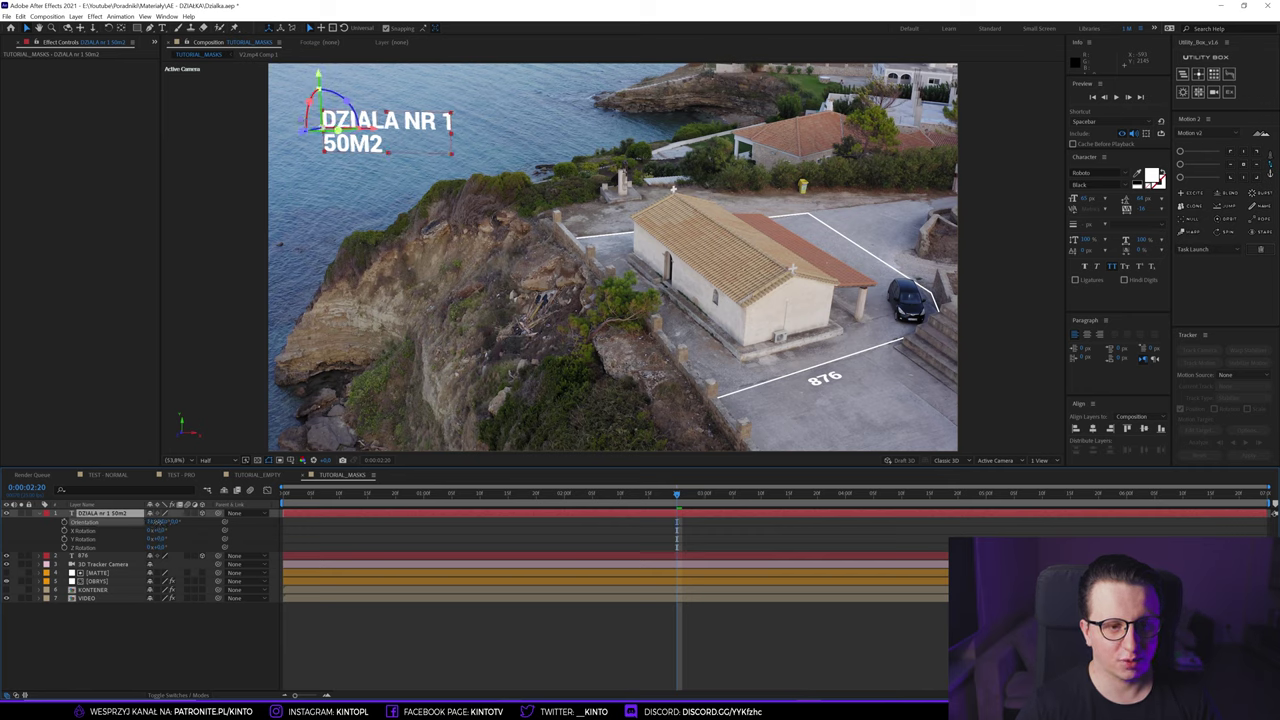
drag(165, 522, 185, 522)
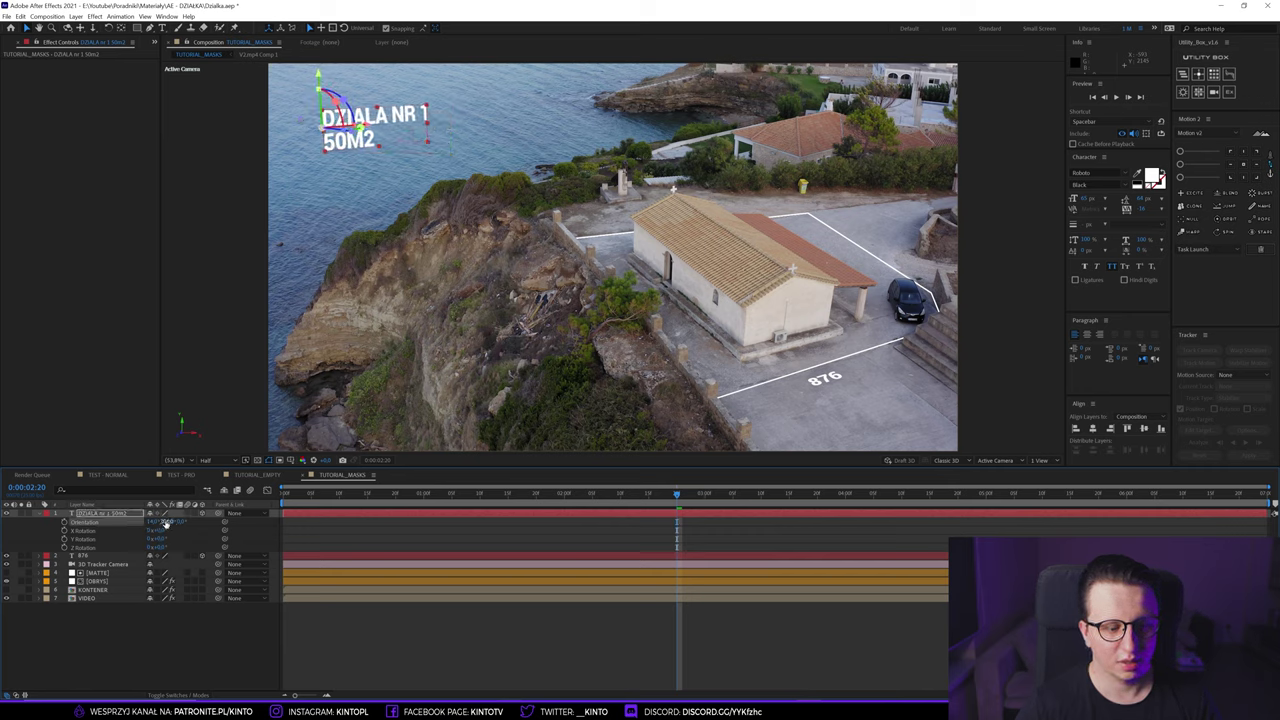
drag(165, 522, 176, 521)
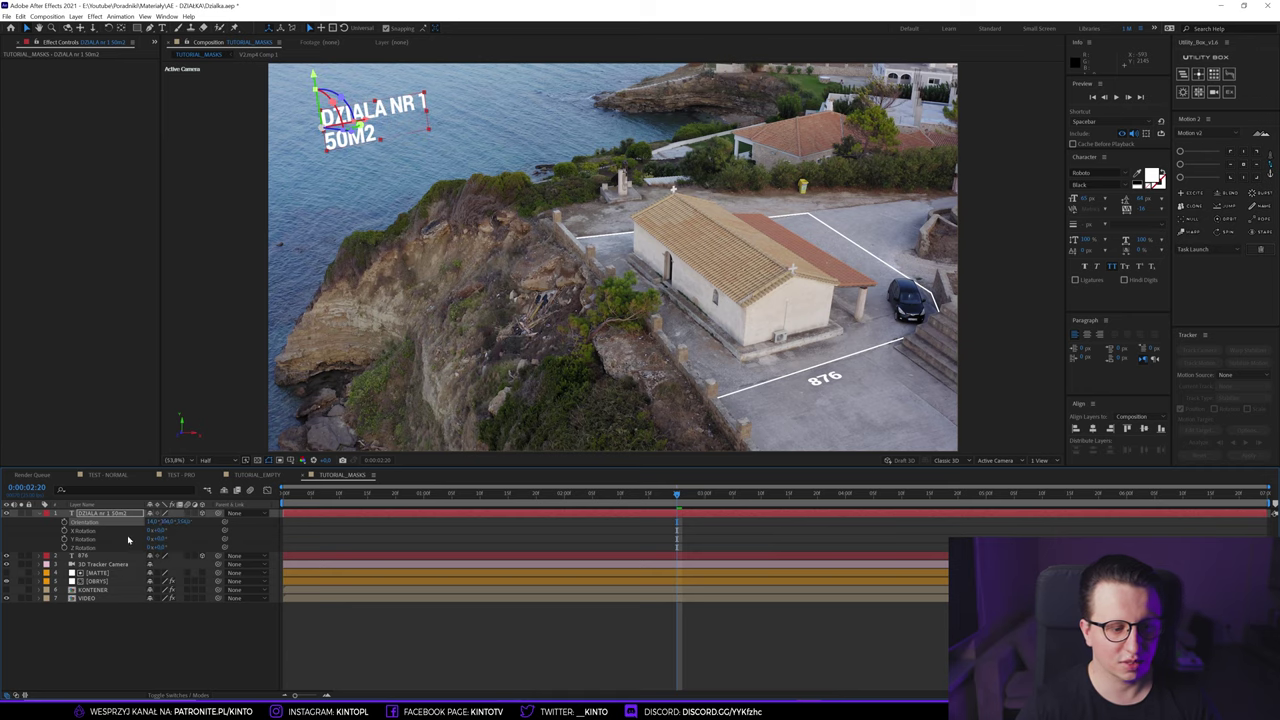
key(s)
drag(180, 522, 377, 531)
drag(357, 145, 370, 155)
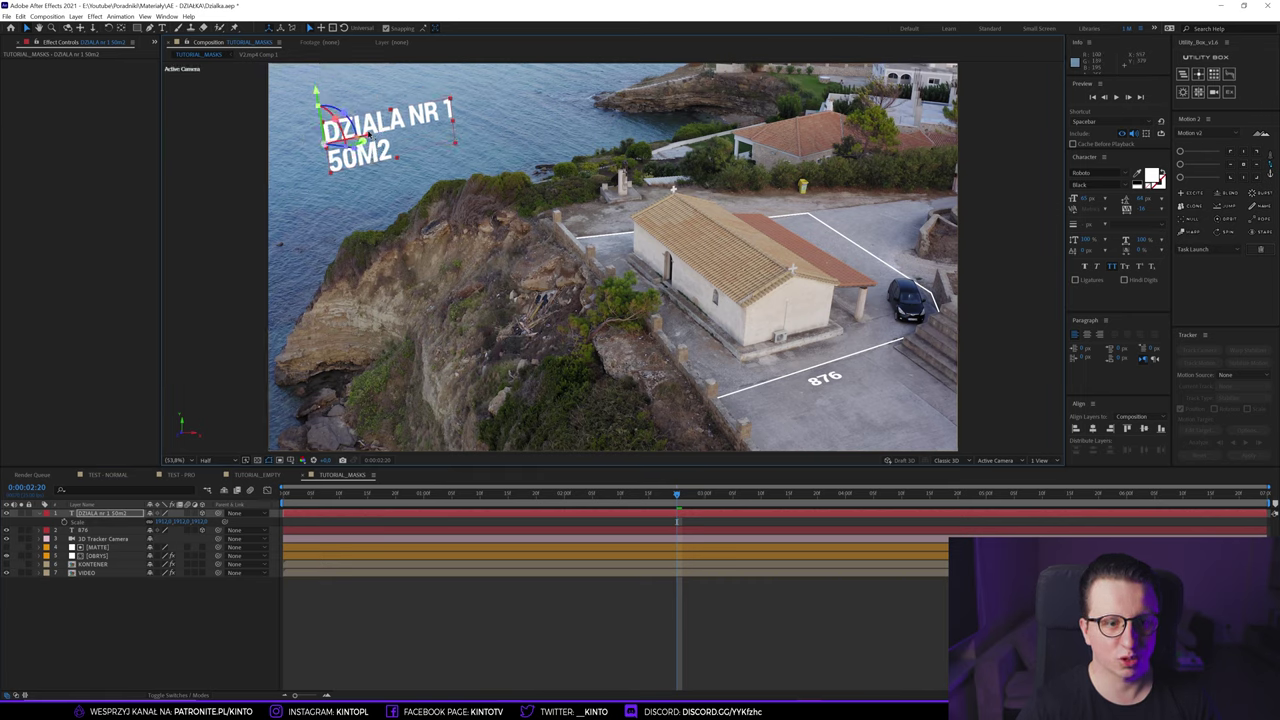
drag(370, 134, 361, 131)
key(ctrl+t)
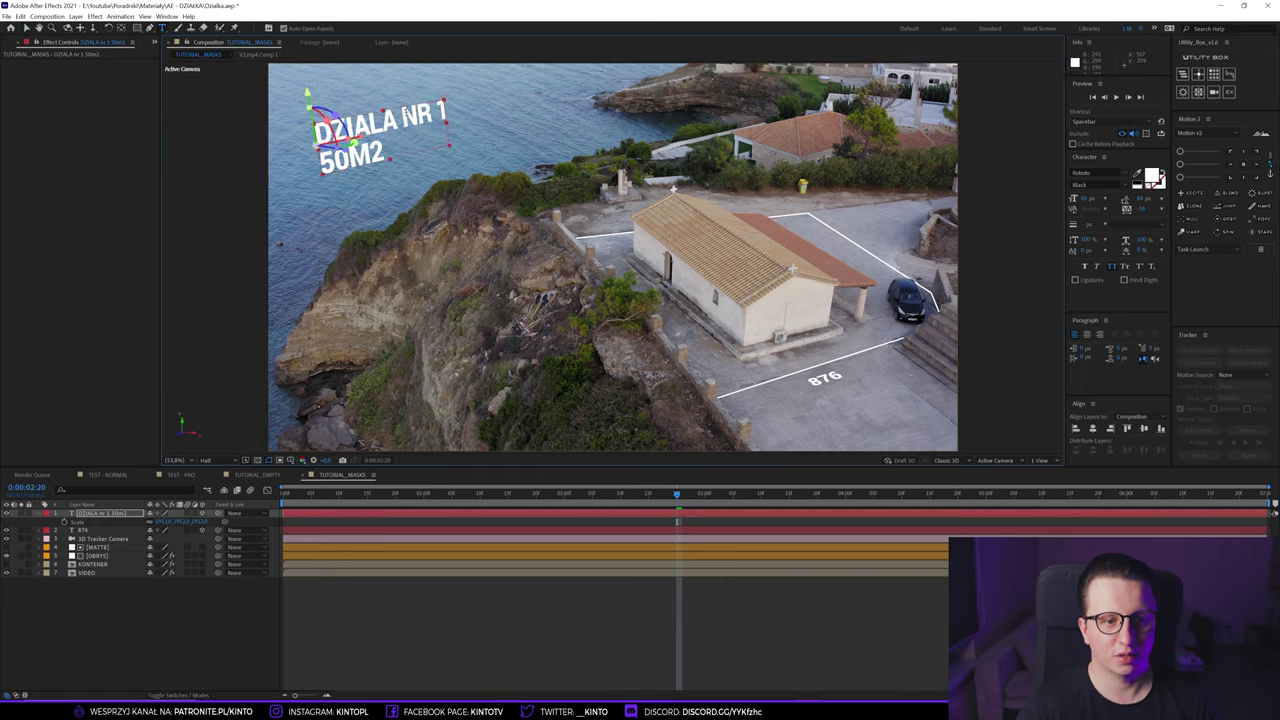
drag(446, 138, 285, 118)
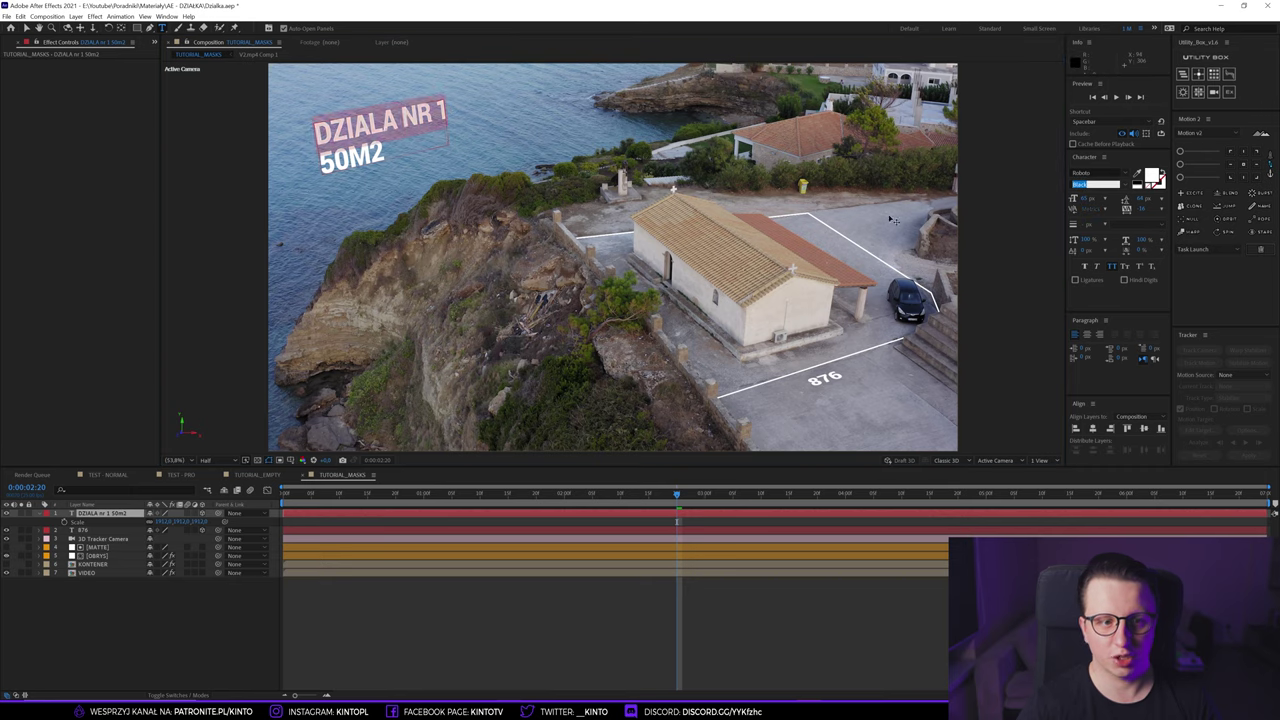
- Make DZIALA NR 1 Light weight, keep 50M² bold, and superscript the 2
click(1123, 185)
drag(386, 155, 316, 155)
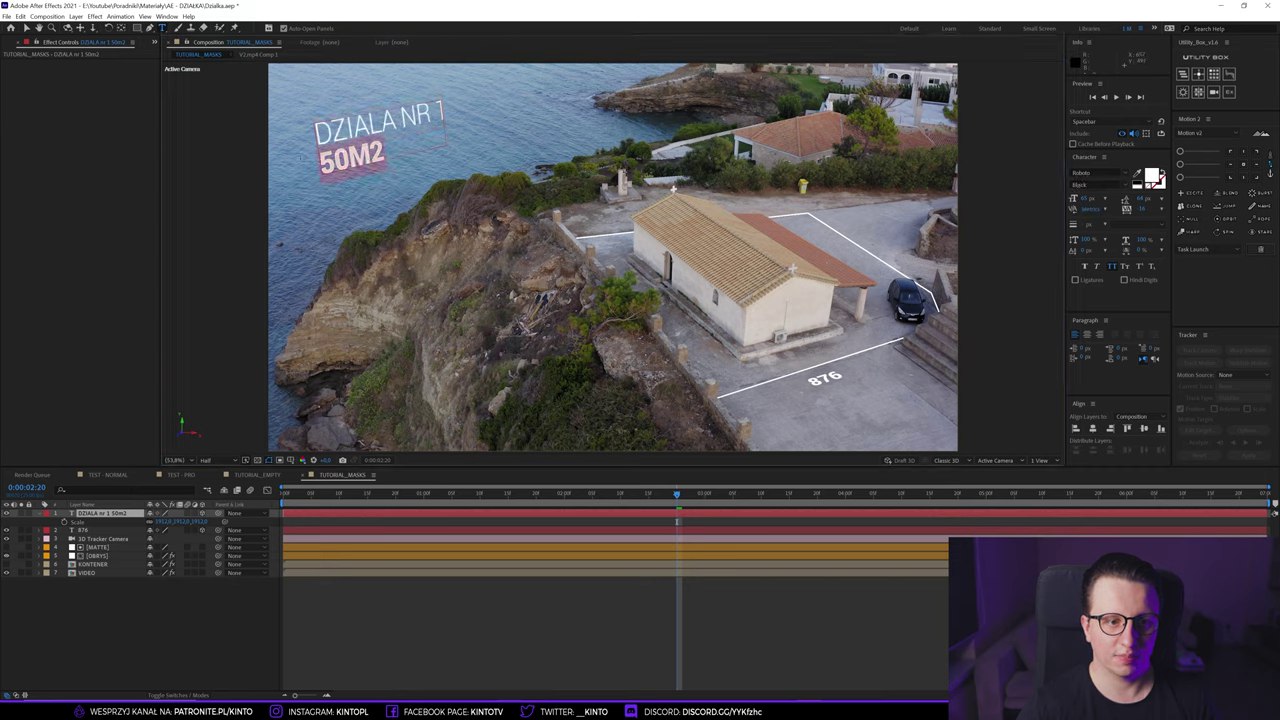
click(350, 155)
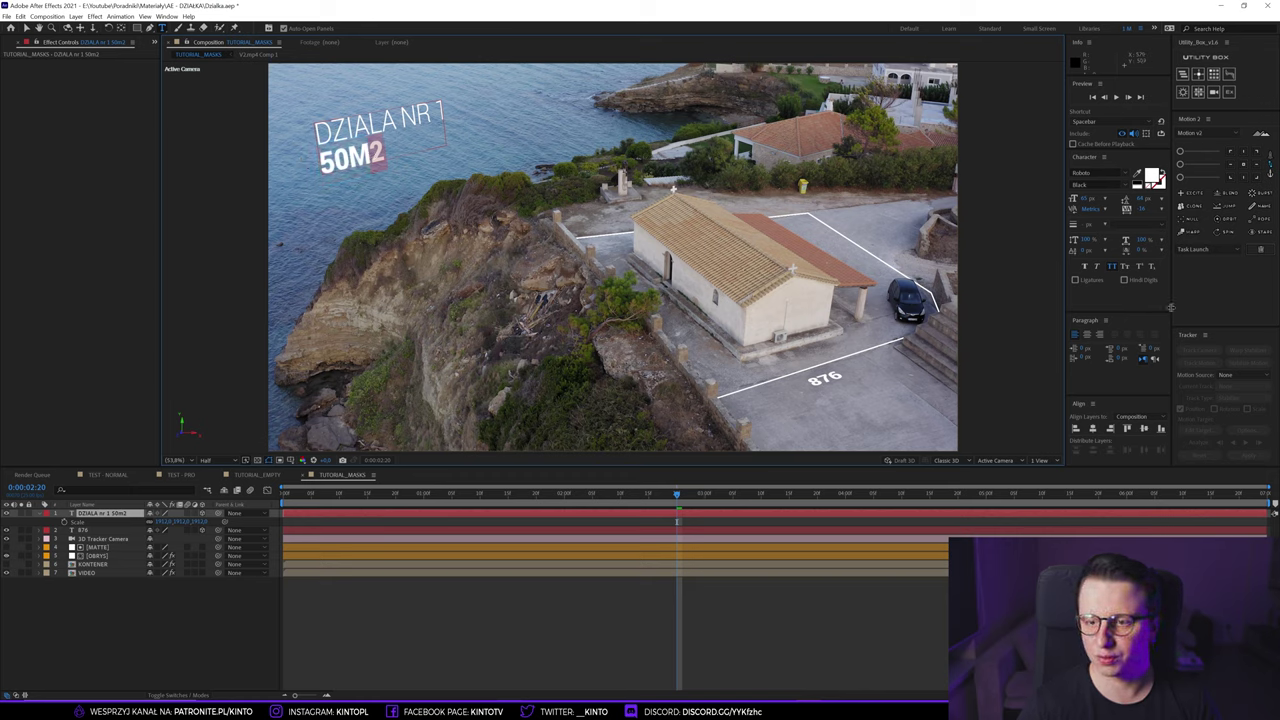
click(1143, 265)
click(400, 156)
- Shrink the 50M² font size and tighten the leading so it sits beneath DZIALA NR 1
drag(395, 157, 305, 168)
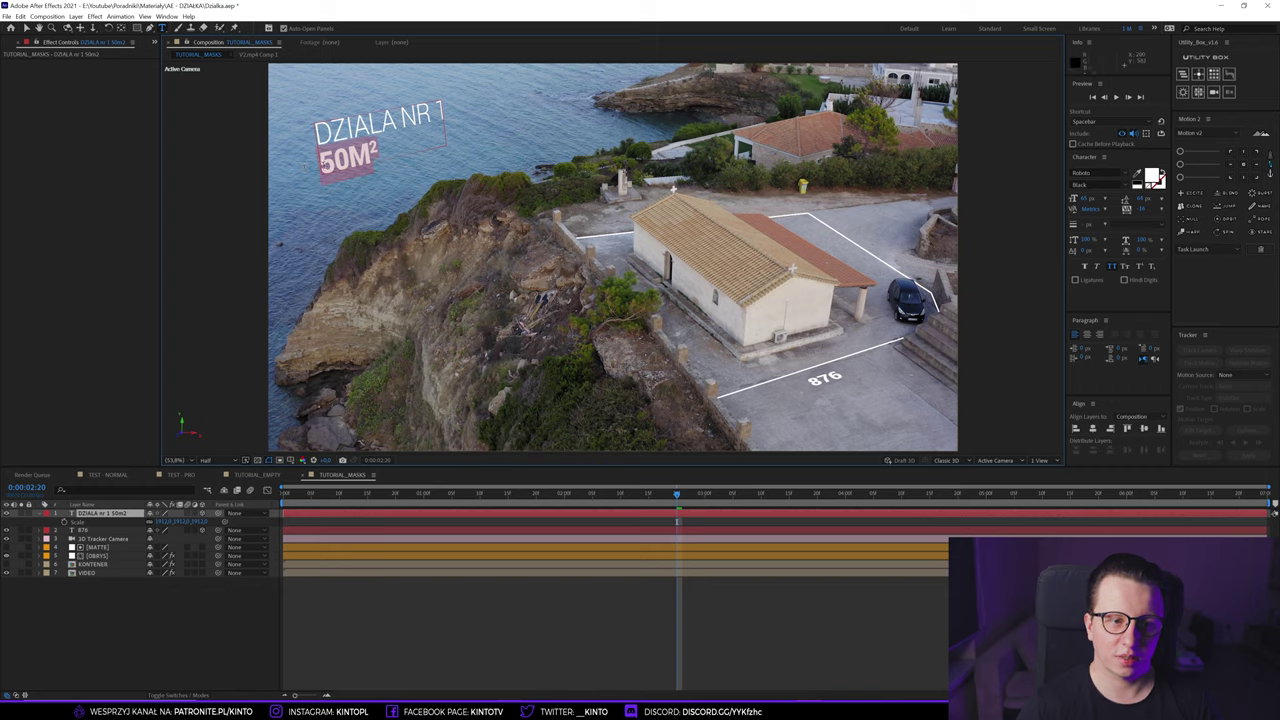
drag(1091, 200, 1067, 206)
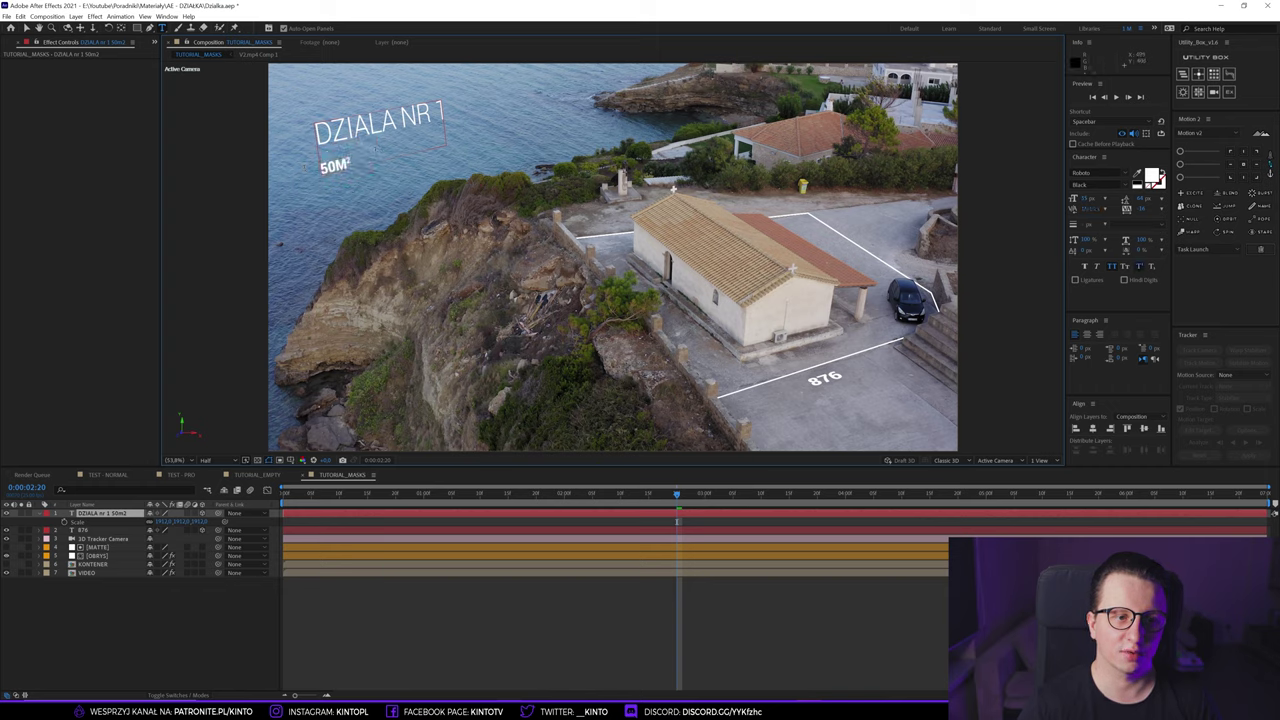
triple_click(375, 140)
drag(1143, 202, 1127, 200)
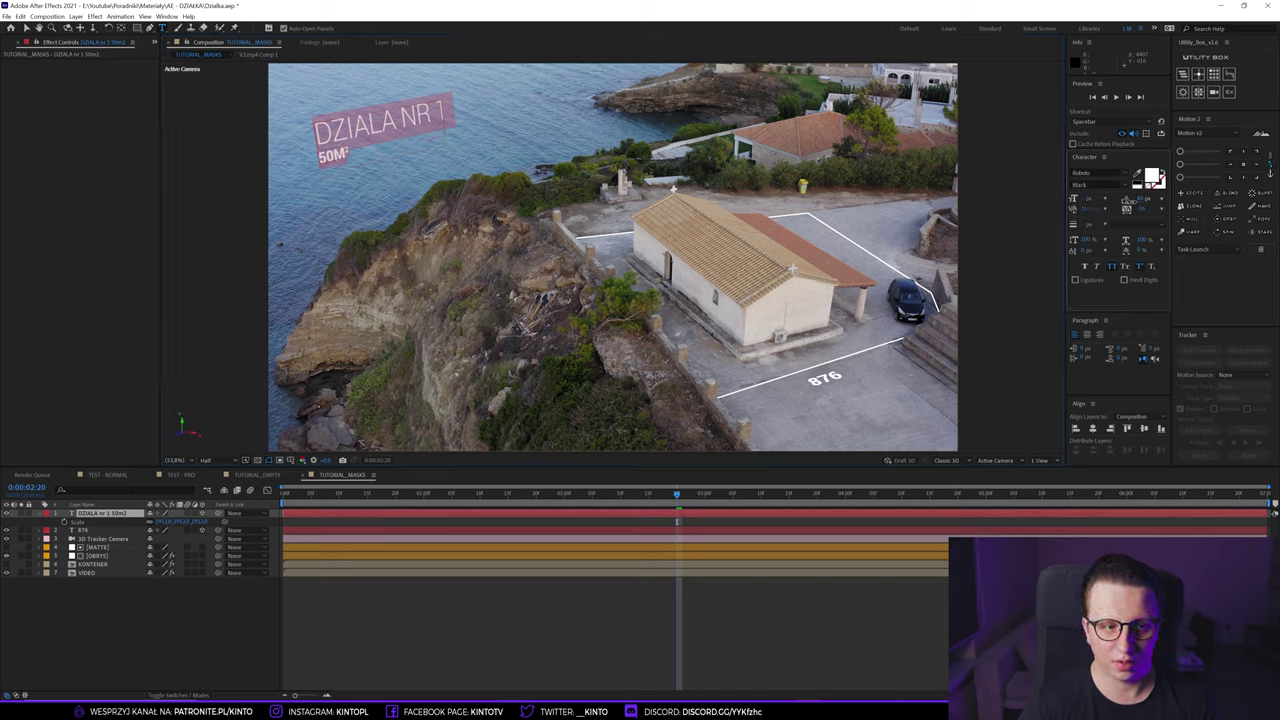
click(27, 27)
click(155, 602)
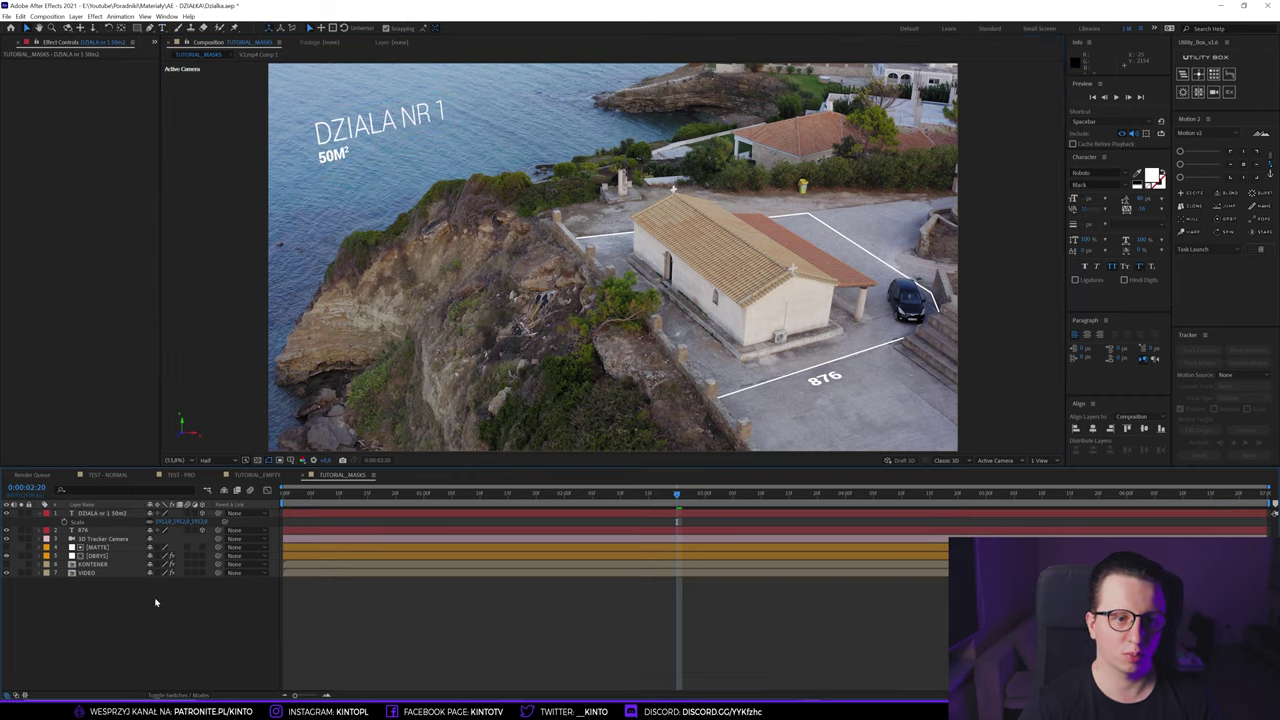
click(40, 514)
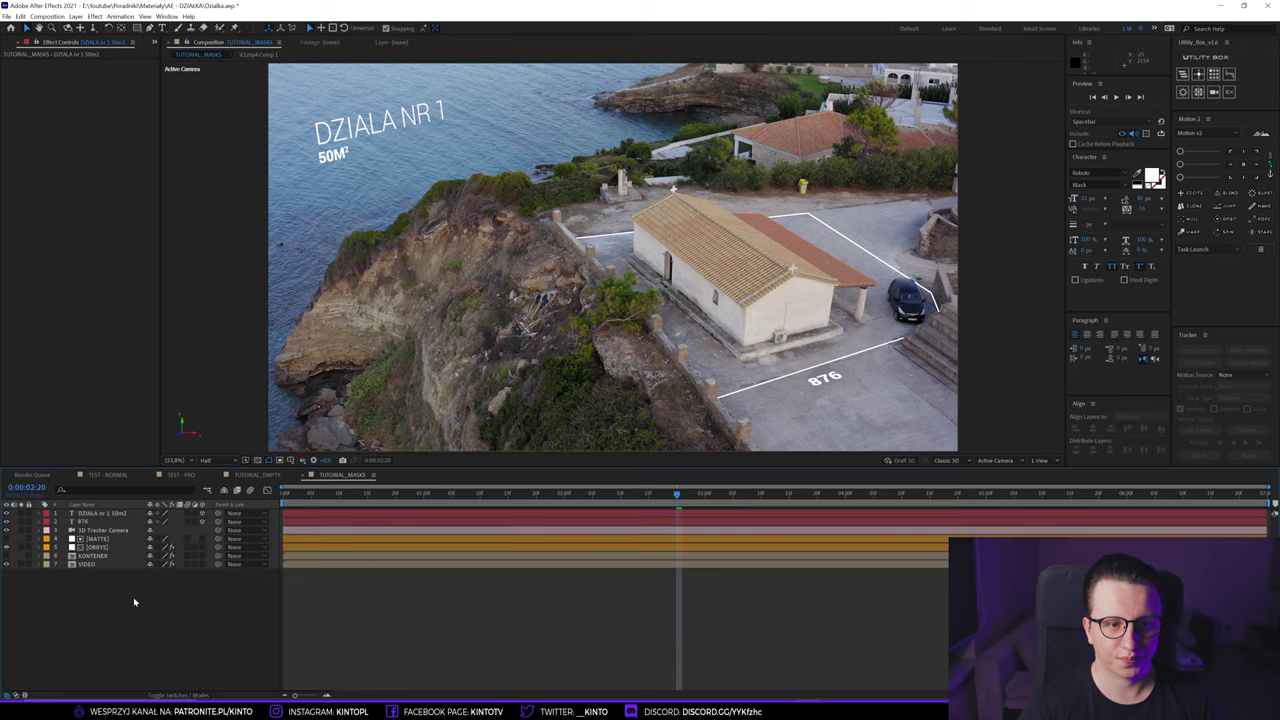
key(space)
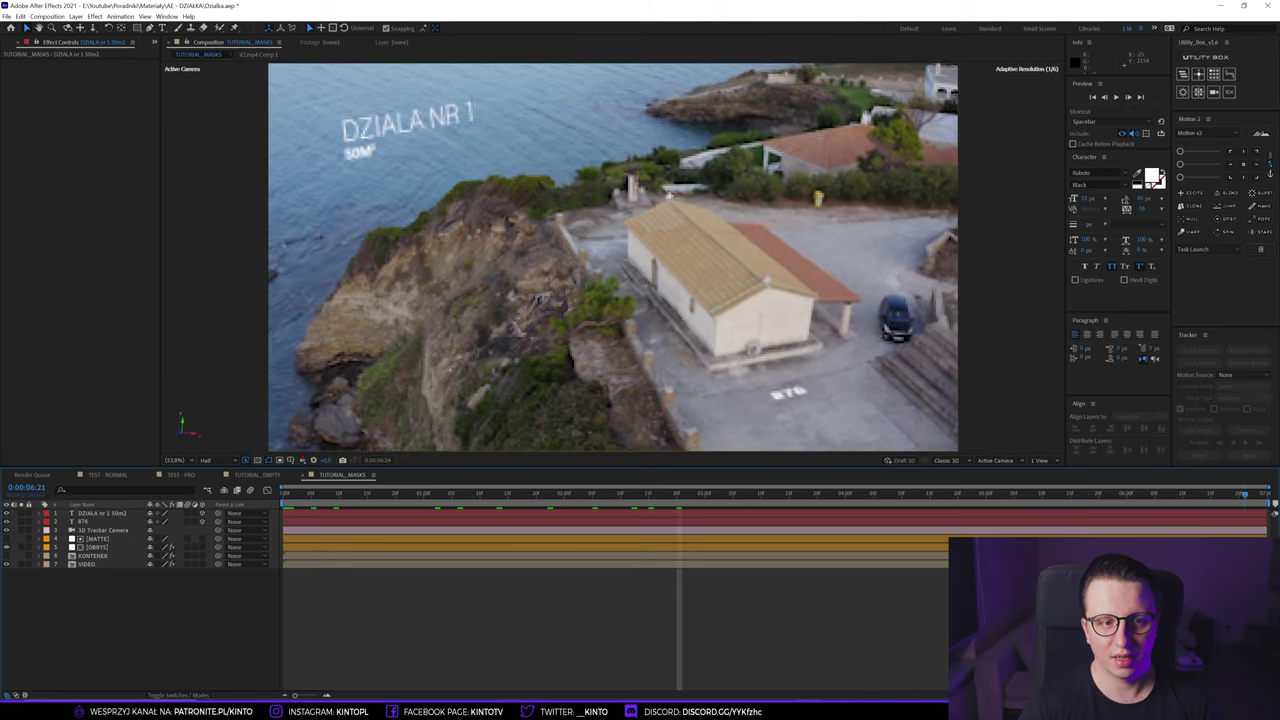
key(space)
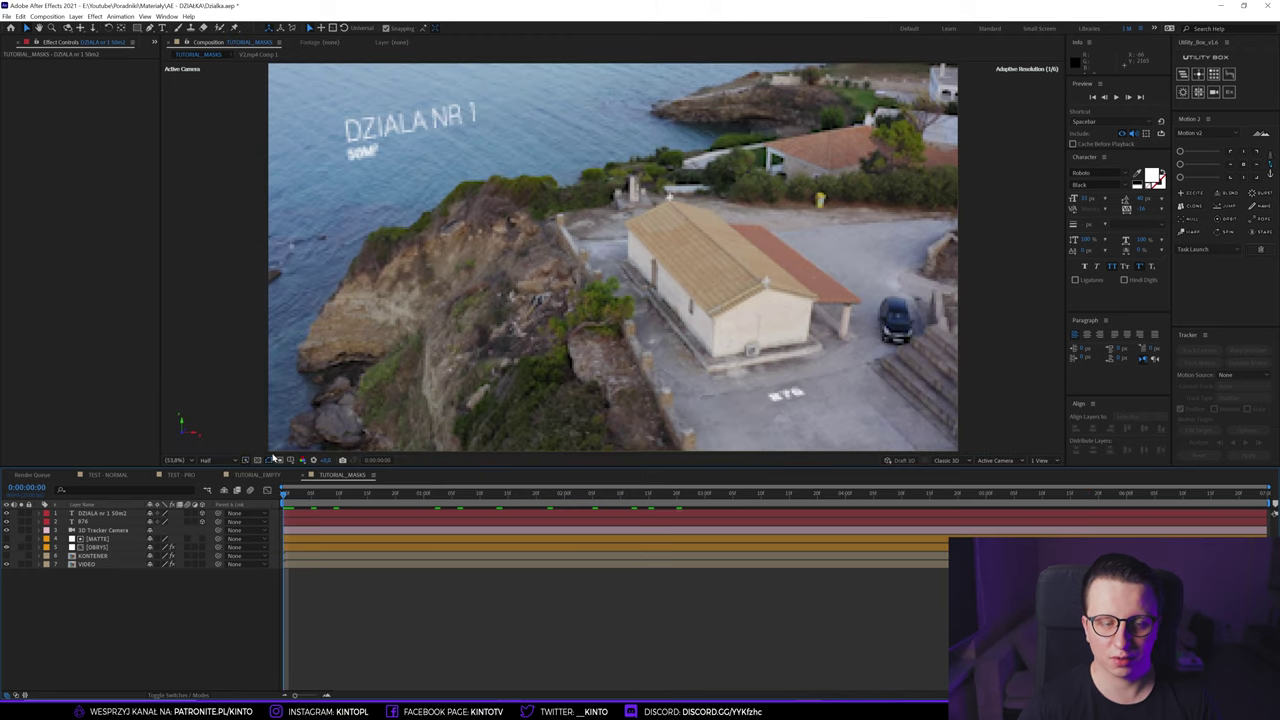
key(space)
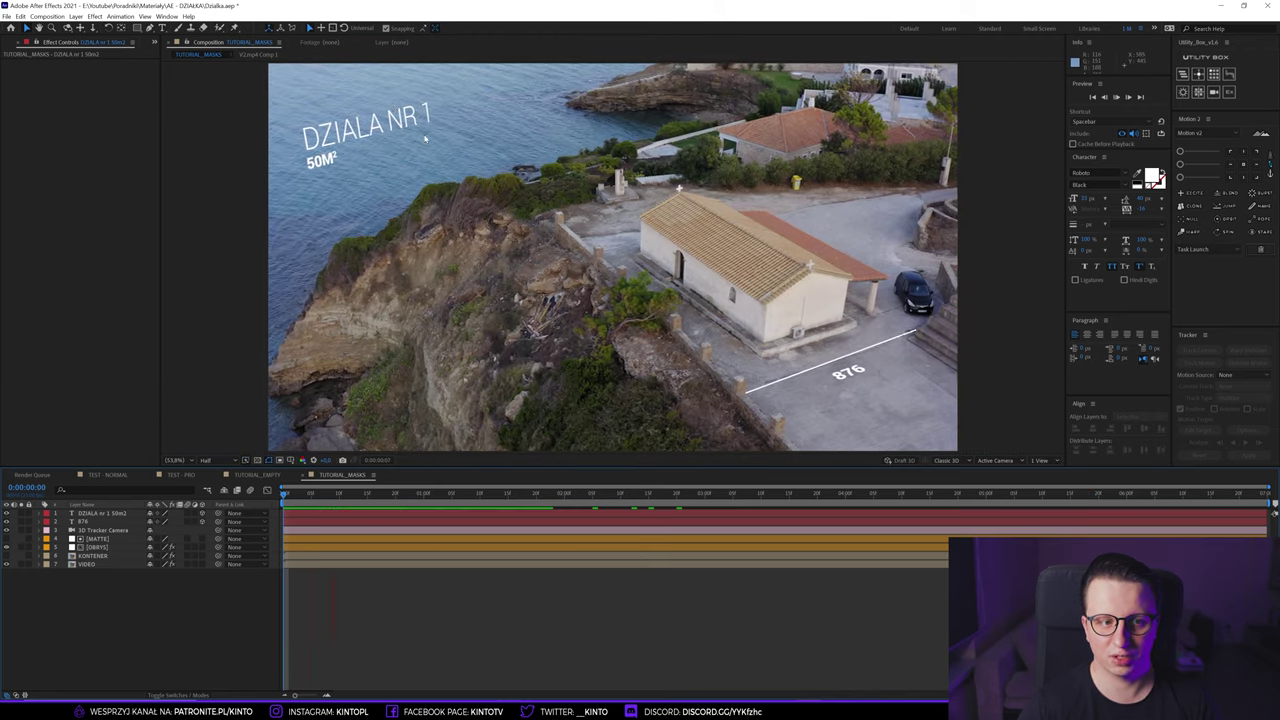
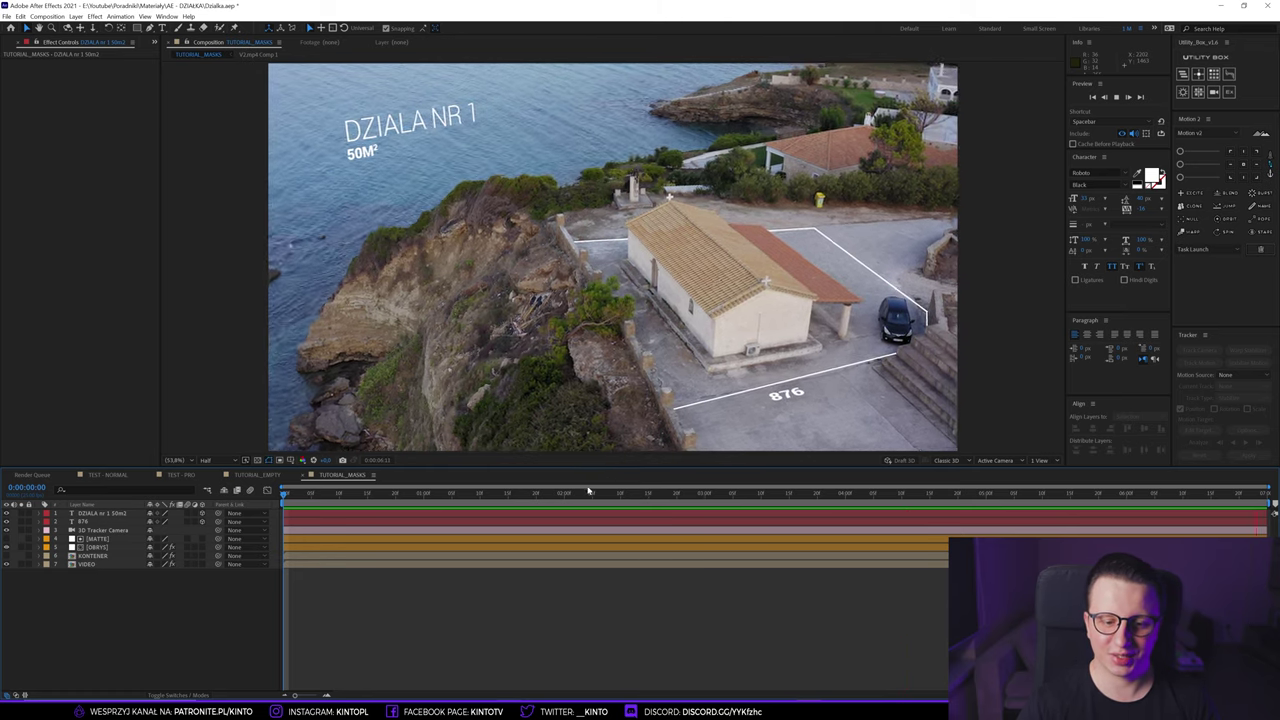
- Duplicate the OBRYS outline layer, label the copy Lavender and rename it OBRYS FILL
drag(294, 500, 957, 500)
click(96, 548)
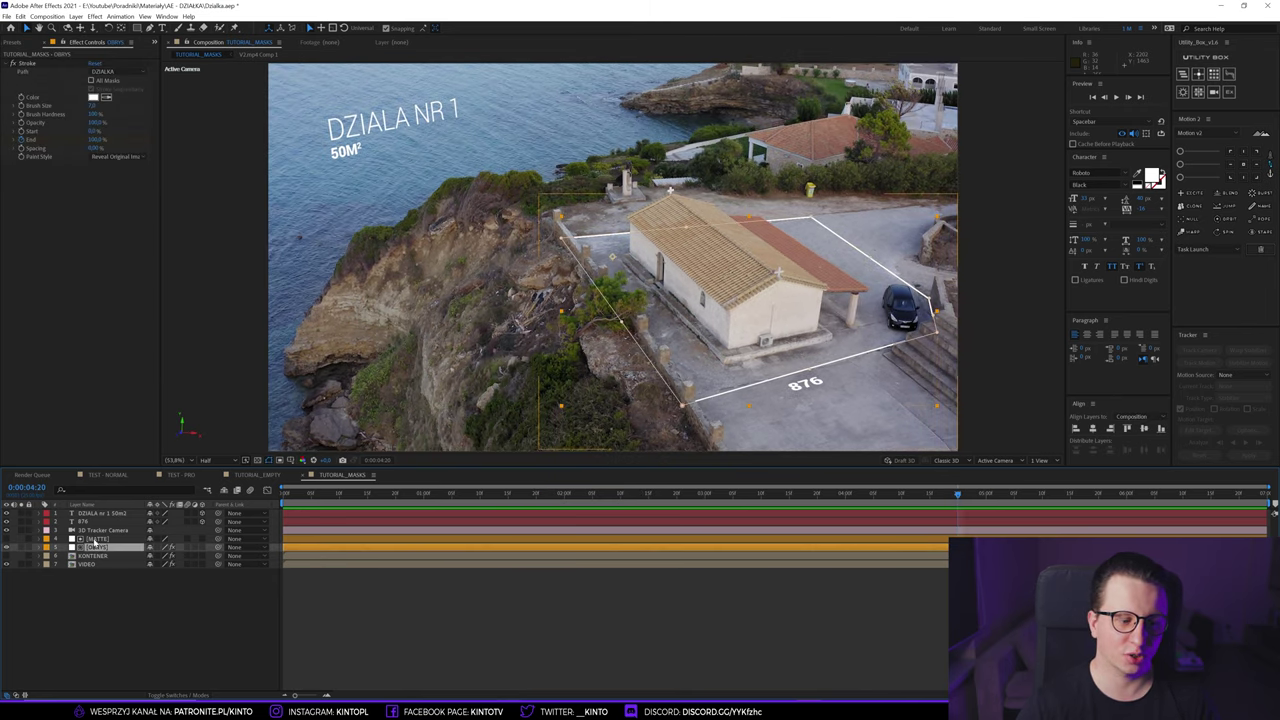
click(100, 540)
key(ctrl+d)
click(46, 540)
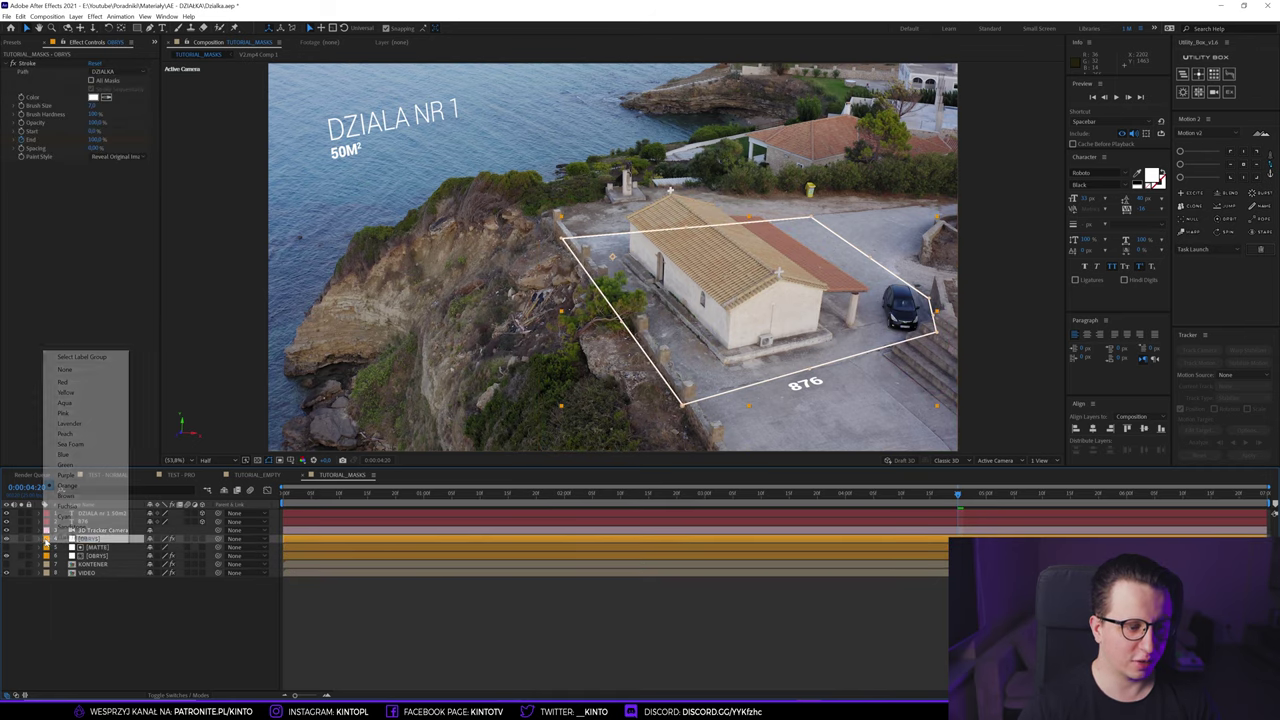
click(65, 392)
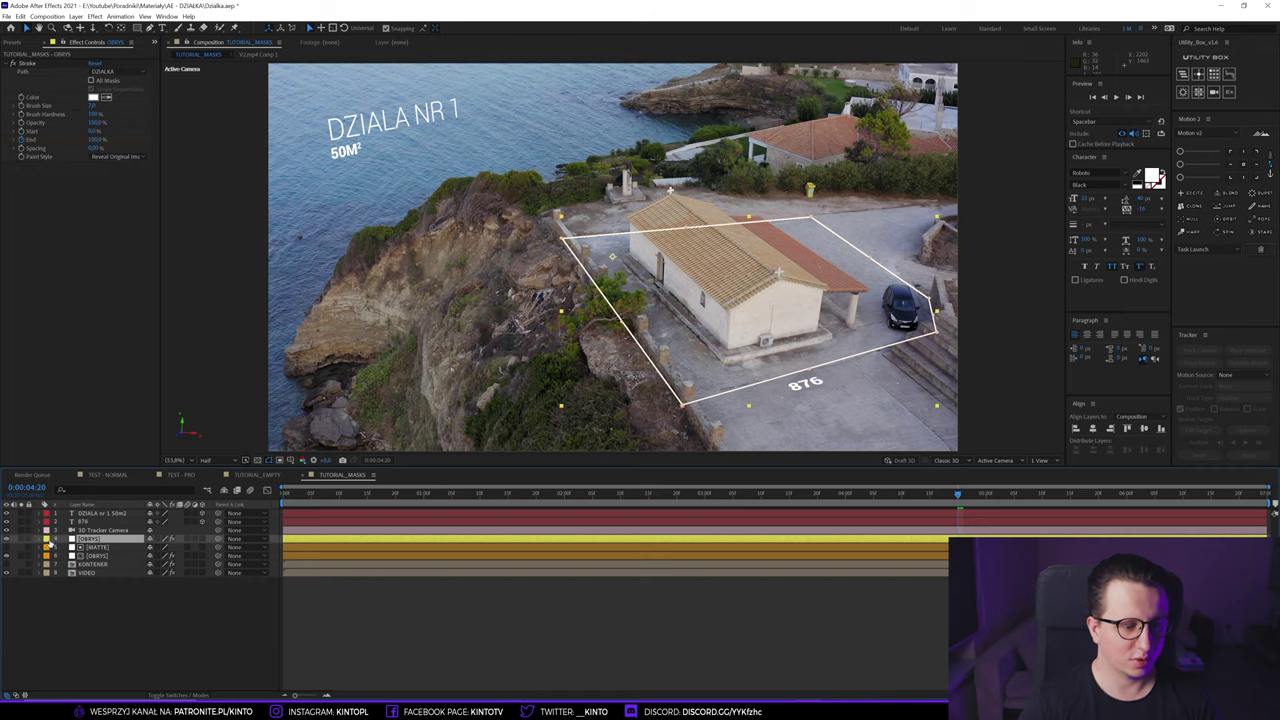
click(46, 540)
click(70, 458)
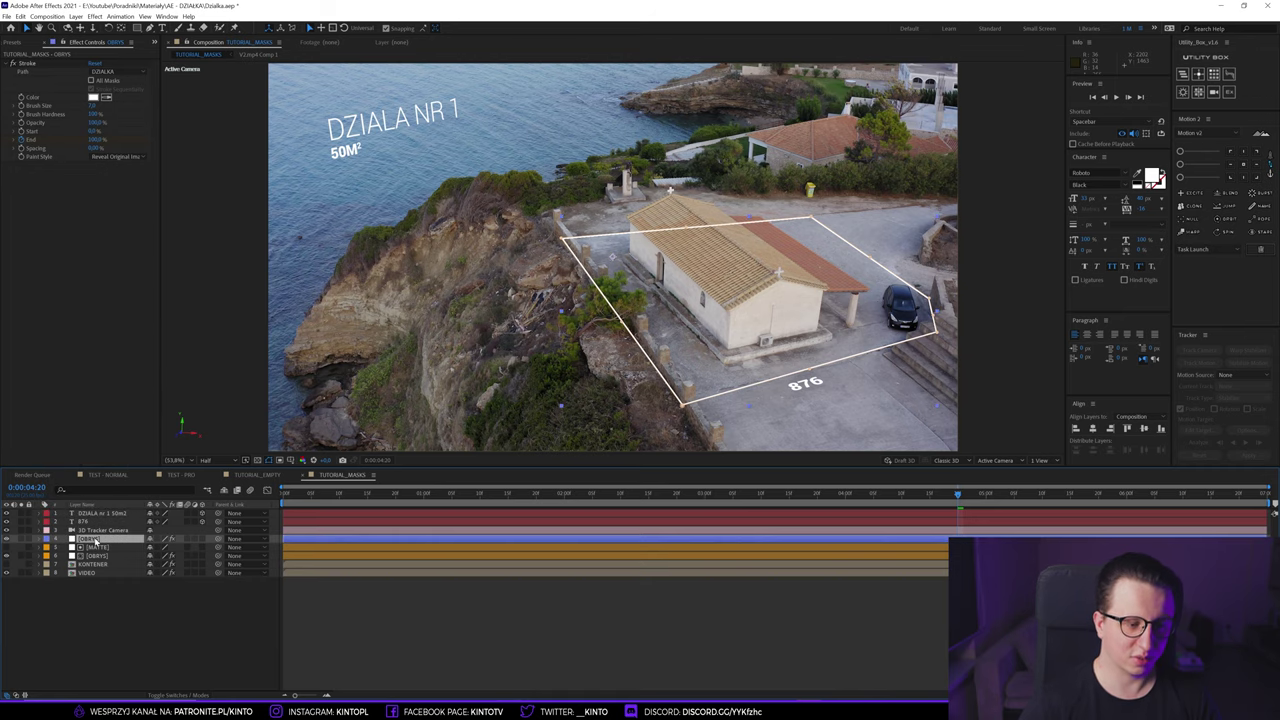
key(Return)
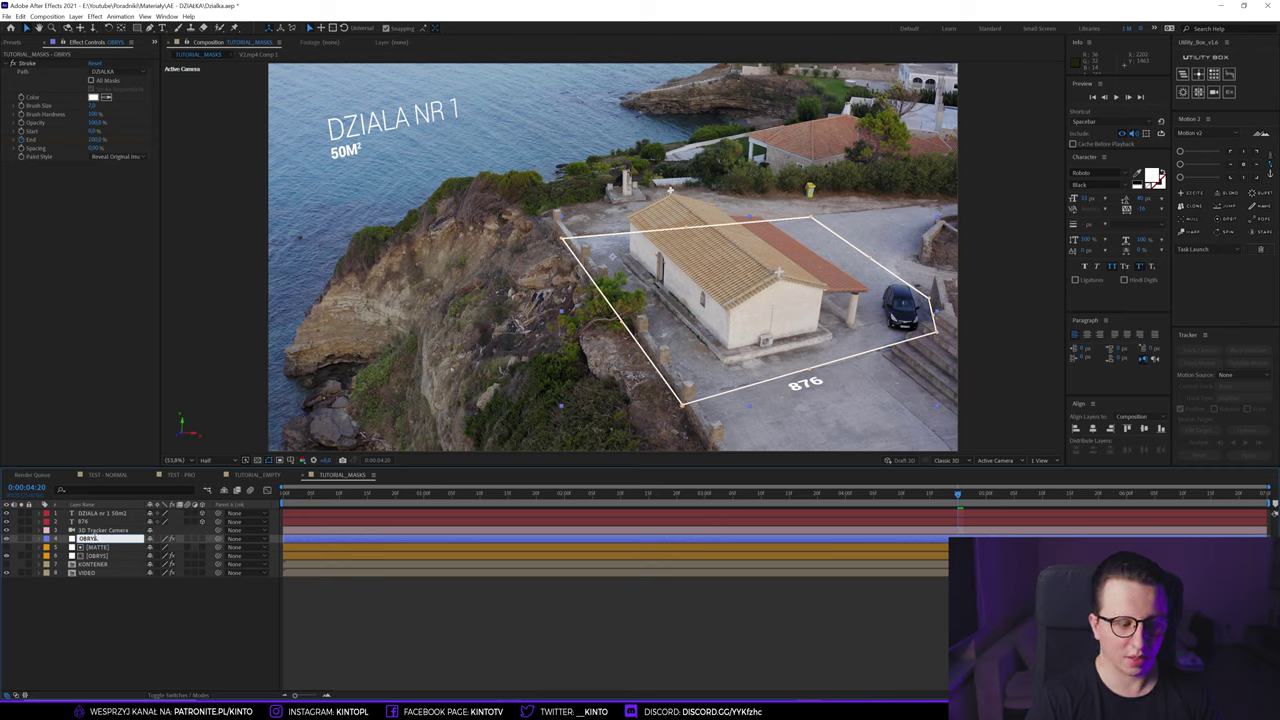
key(Return)
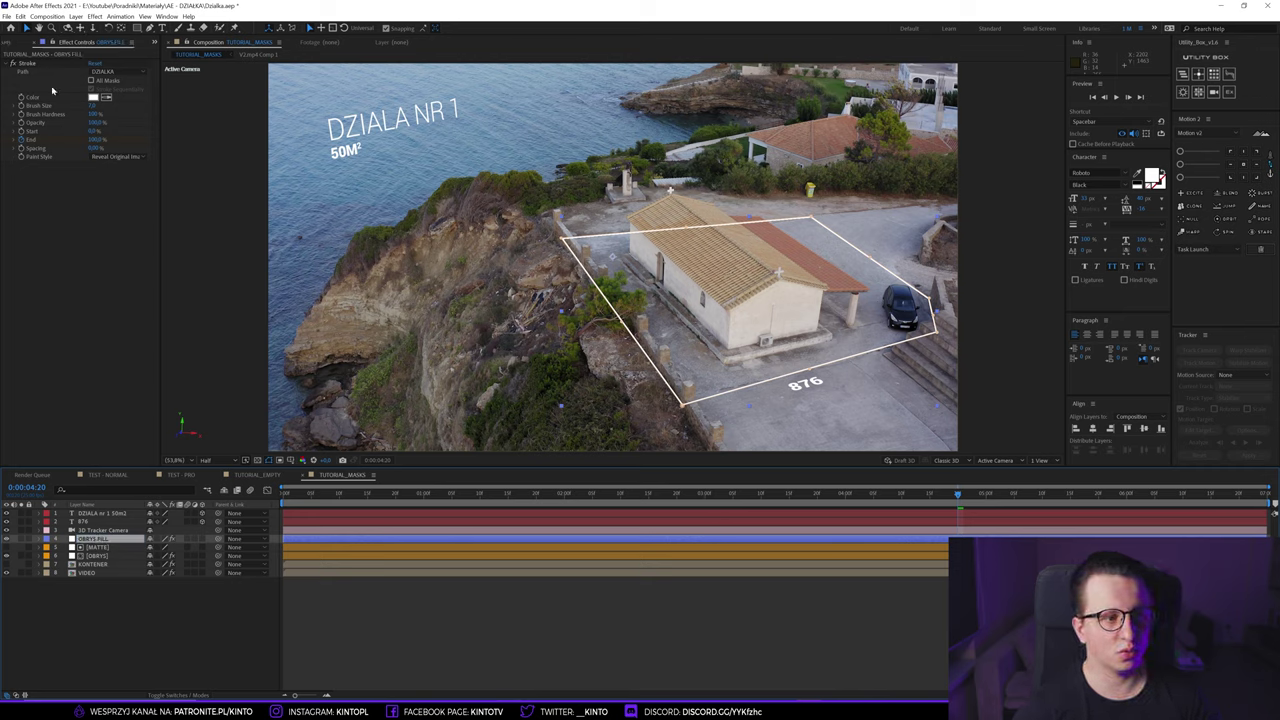
click(27, 64)
- Delete the fill's Stroke effect and paste a blue-labelled MATTE copy above it
key(Delete)
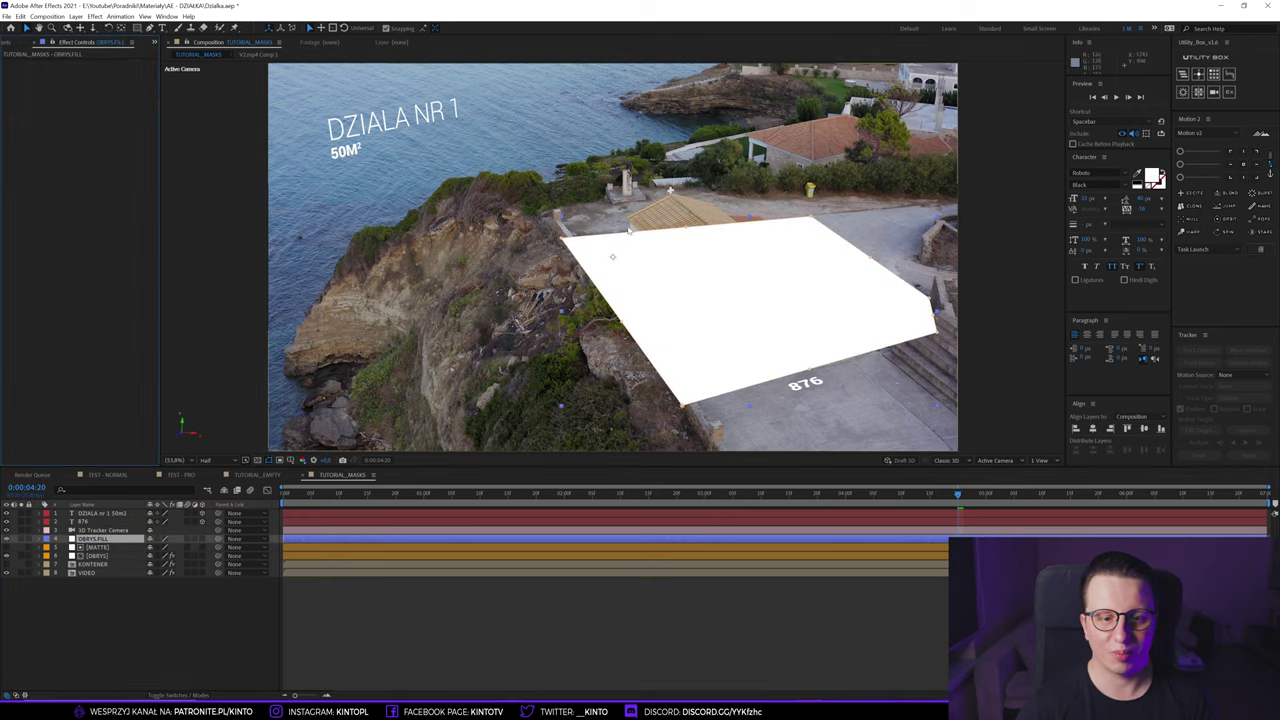
click(122, 553)
click(96, 547)
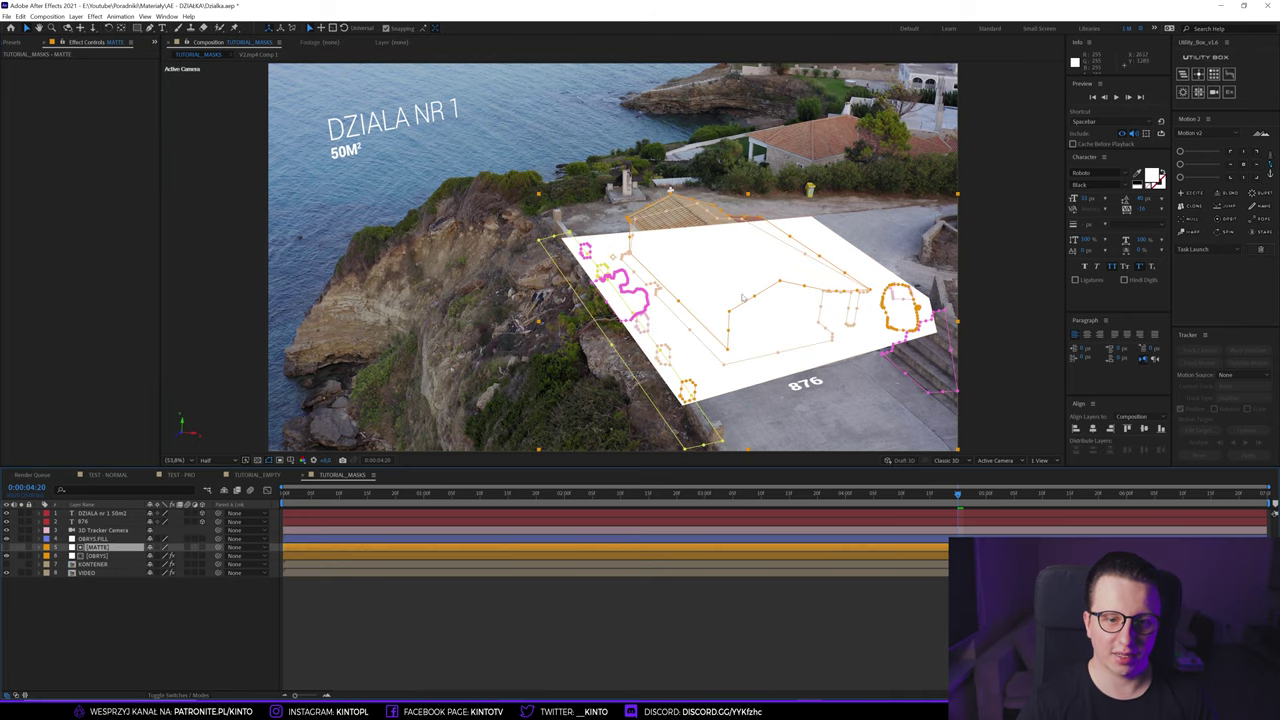
click(95, 539)
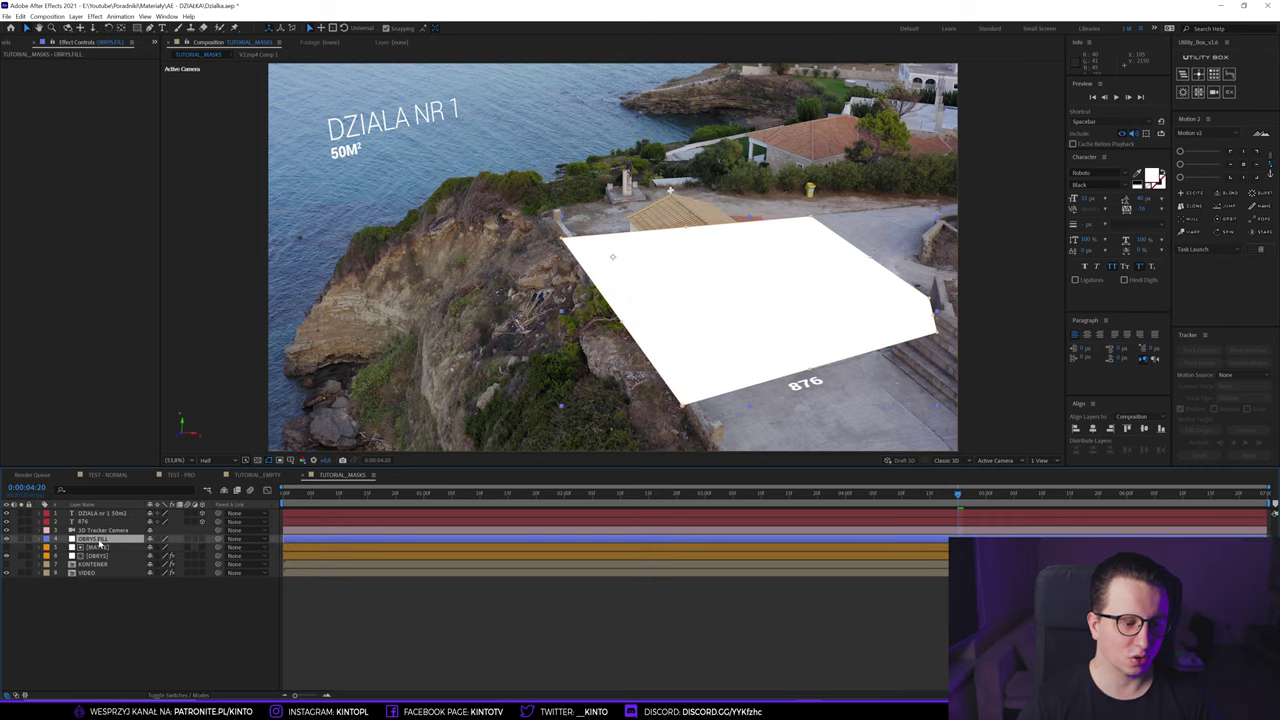
key(ctrl+v)
click(46, 540)
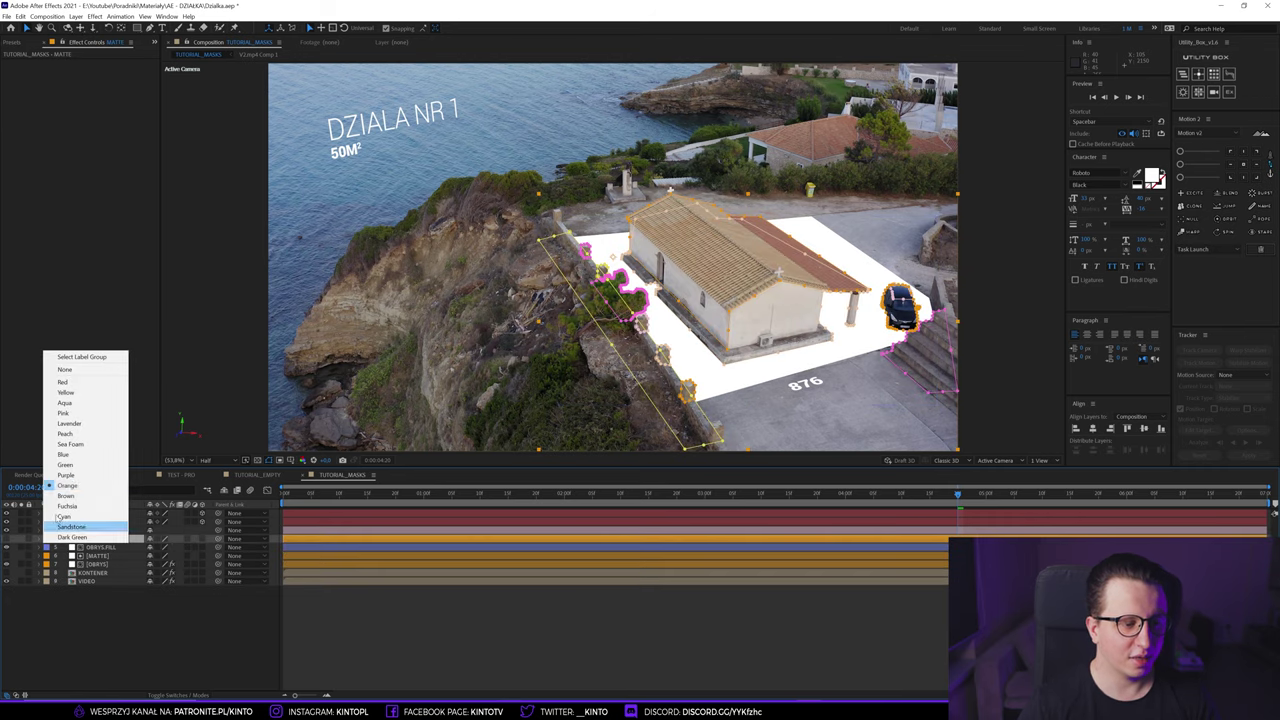
click(75, 455)
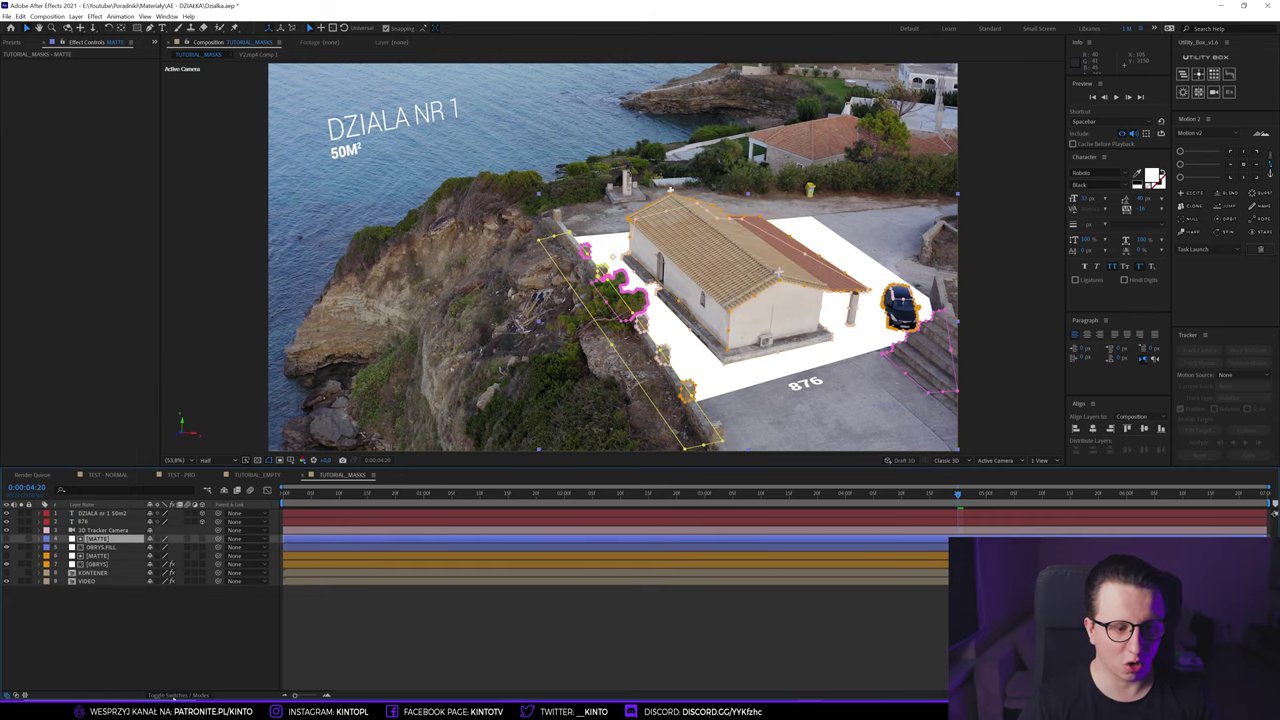
- Set OBRYS FILL's track matte to Alpha Inverted Matte and fit the scene in the viewer
click(175, 695)
click(100, 547)
click(205, 547)
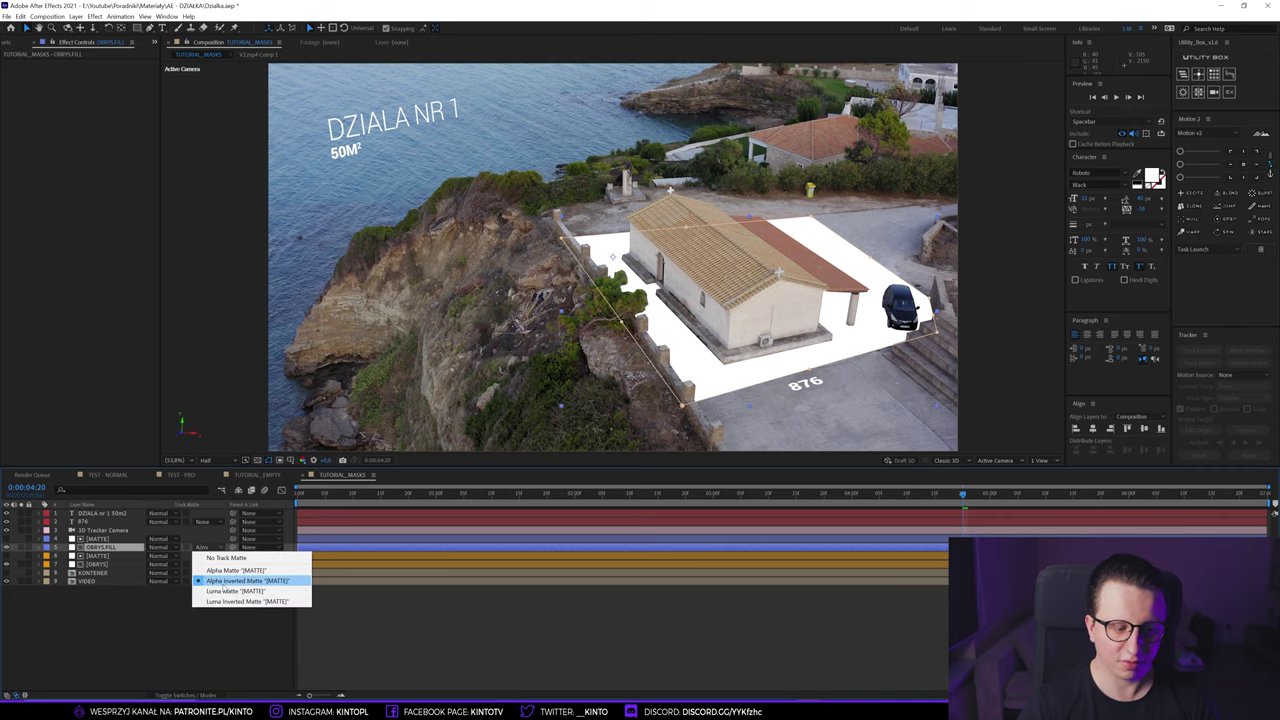
click(236, 570)
click(120, 620)
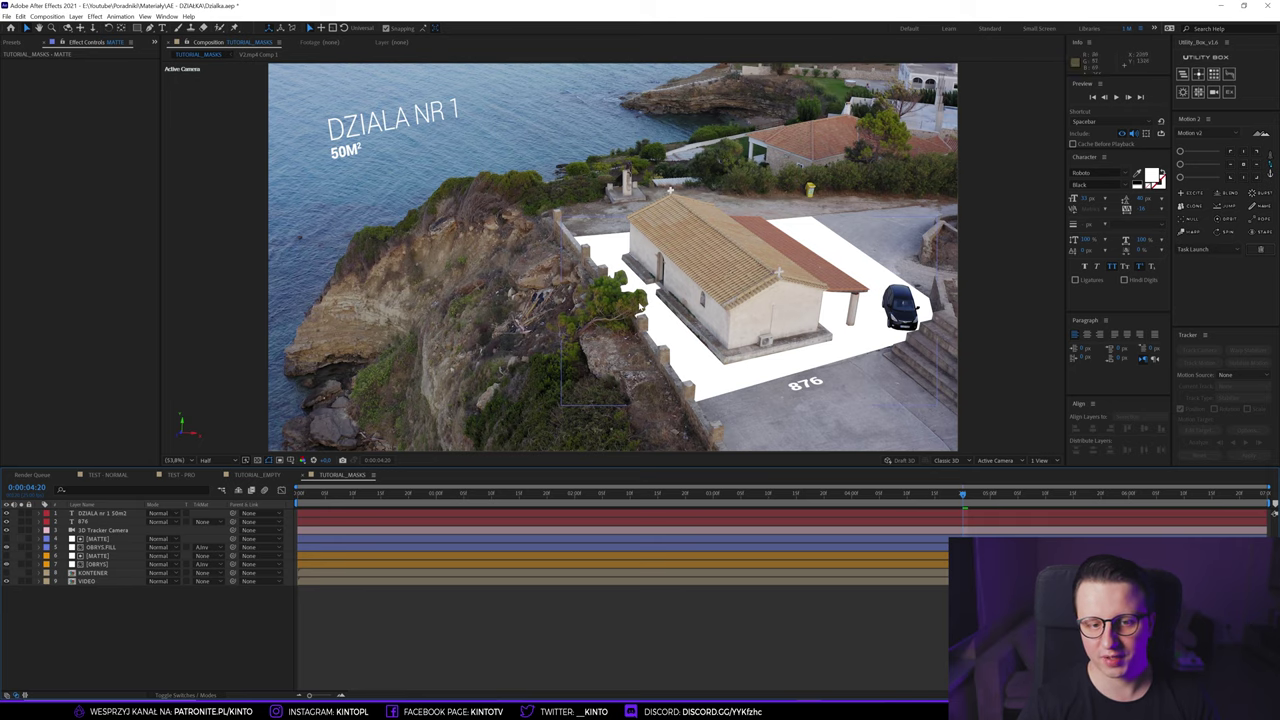
scroll(640, 305, up, 2)
scroll(667, 288, up, 2)
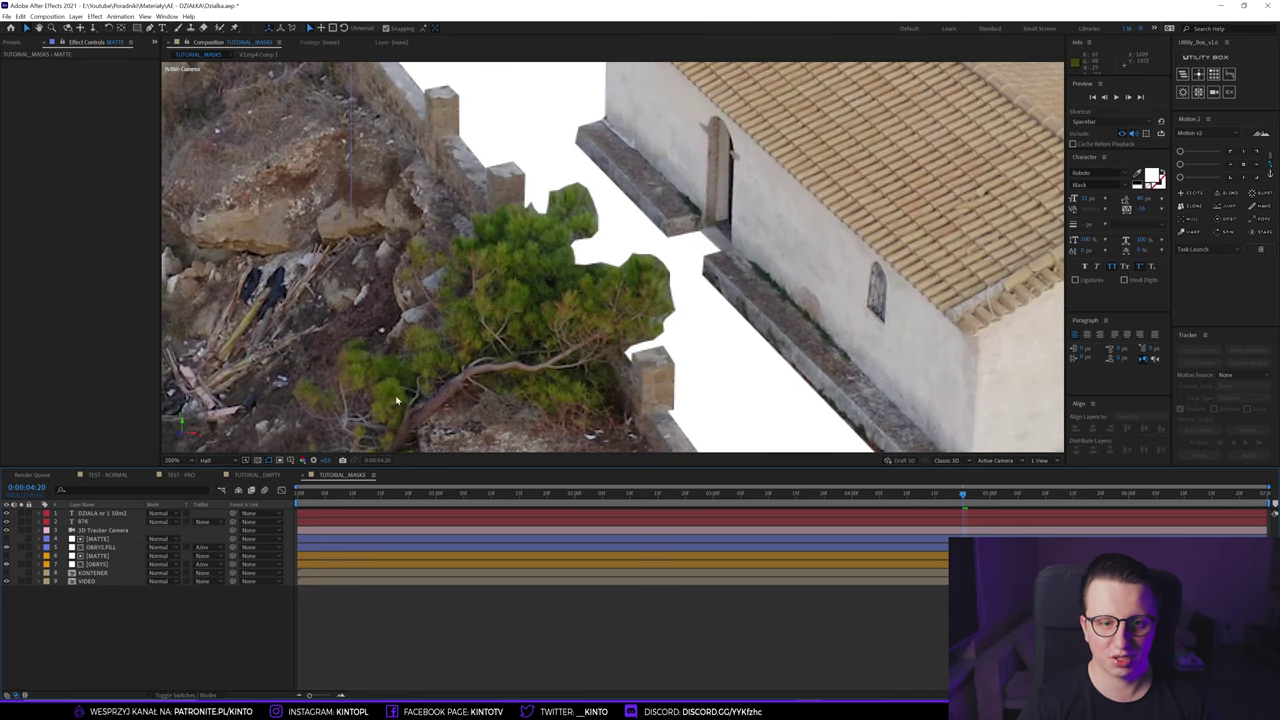
click(187, 460)
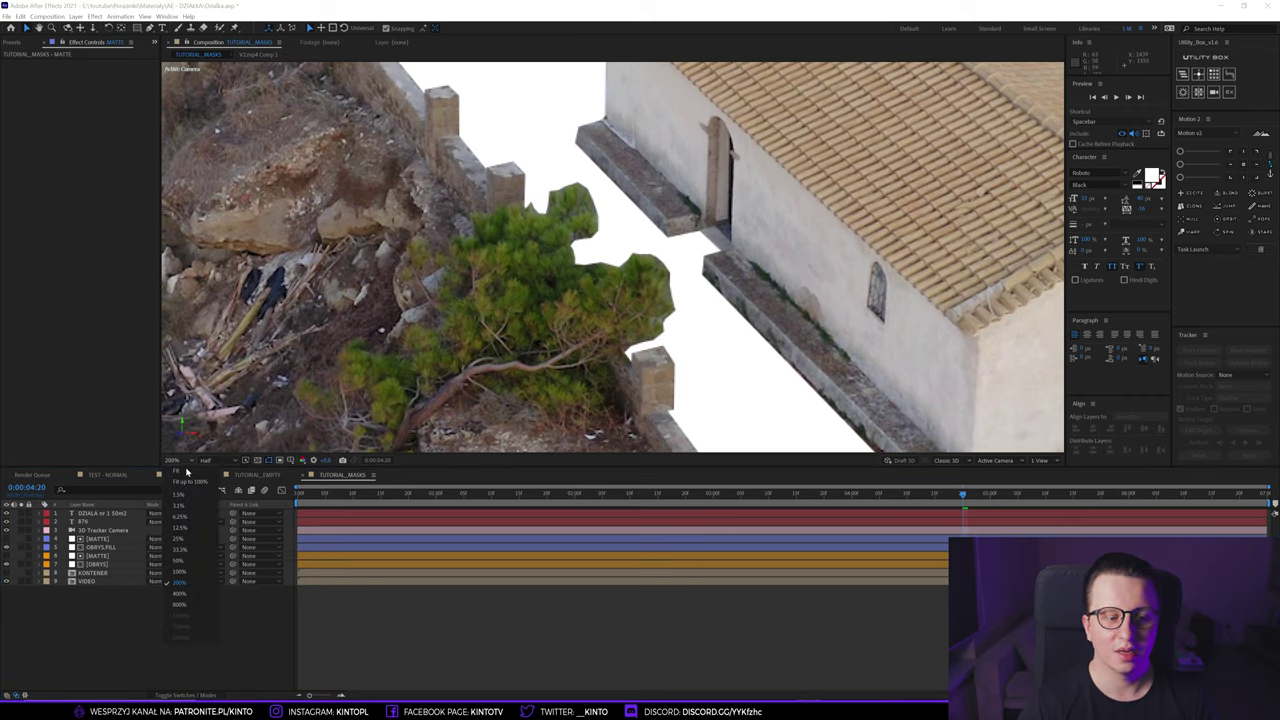
click(186, 473)
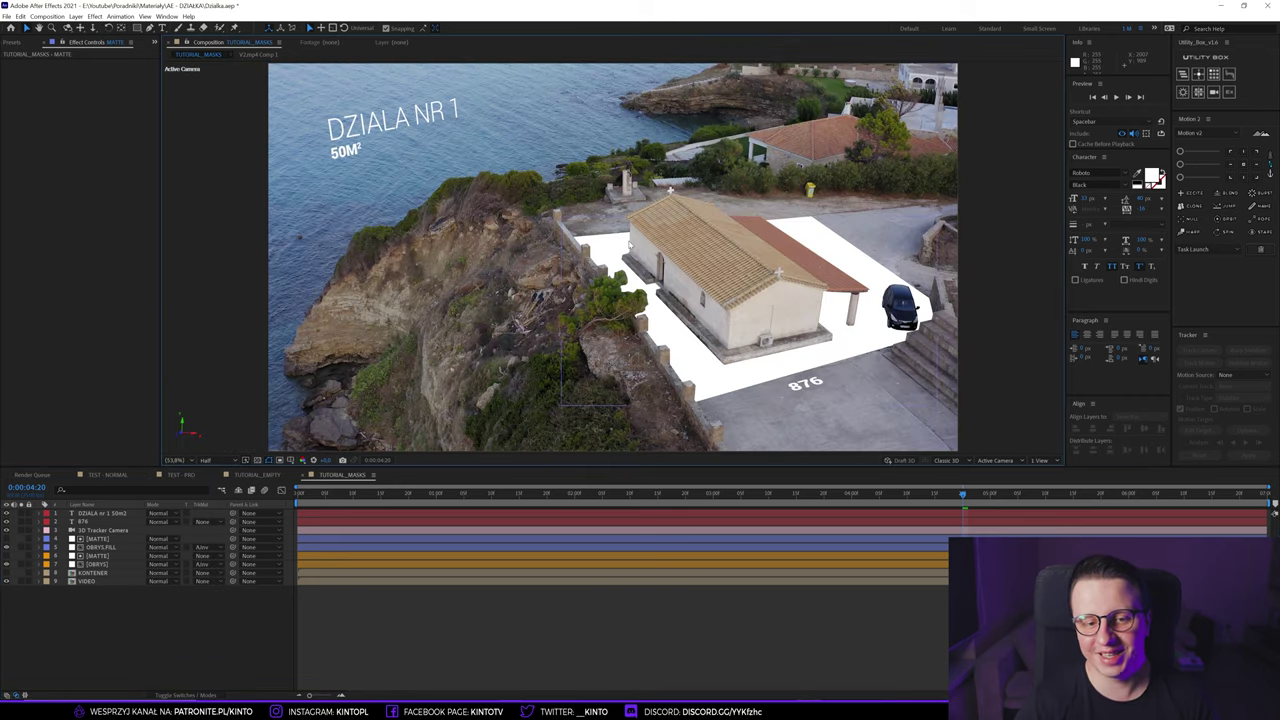
- Lower OBRYS FILL's opacity to about 25% so the plot gets a faint white tint
click(90, 540)
click(100, 547)
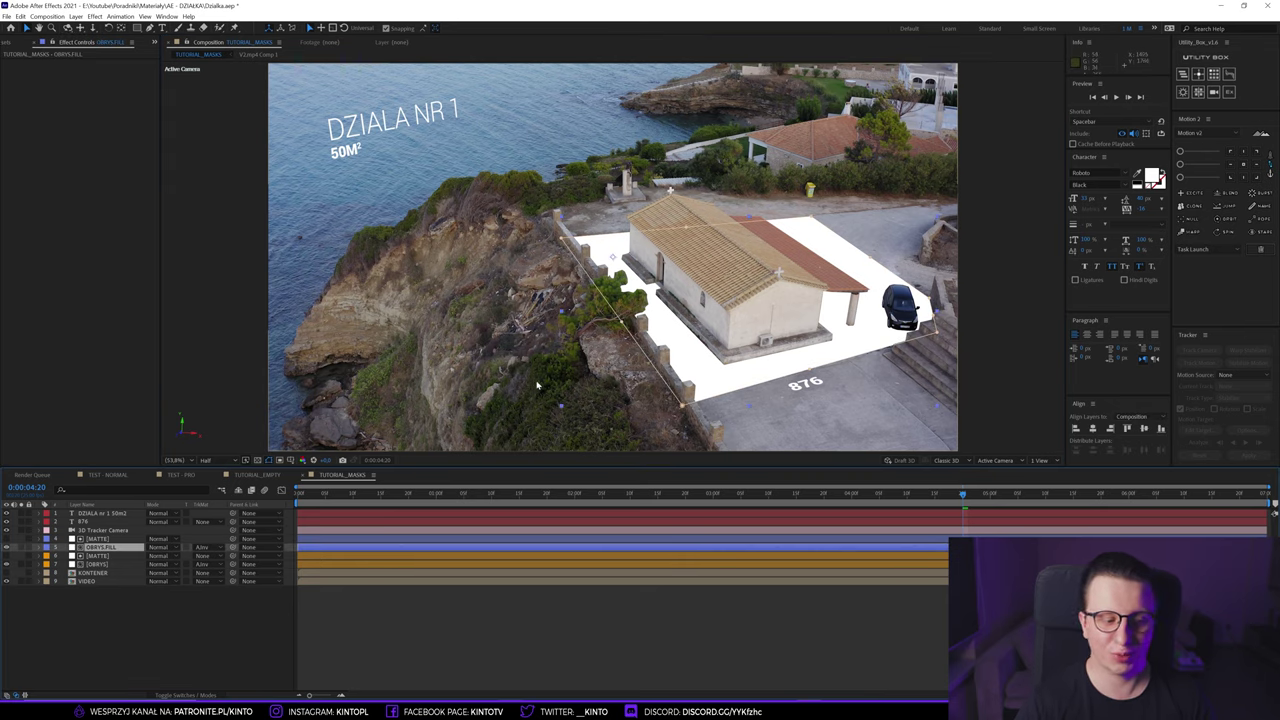
click(104, 556)
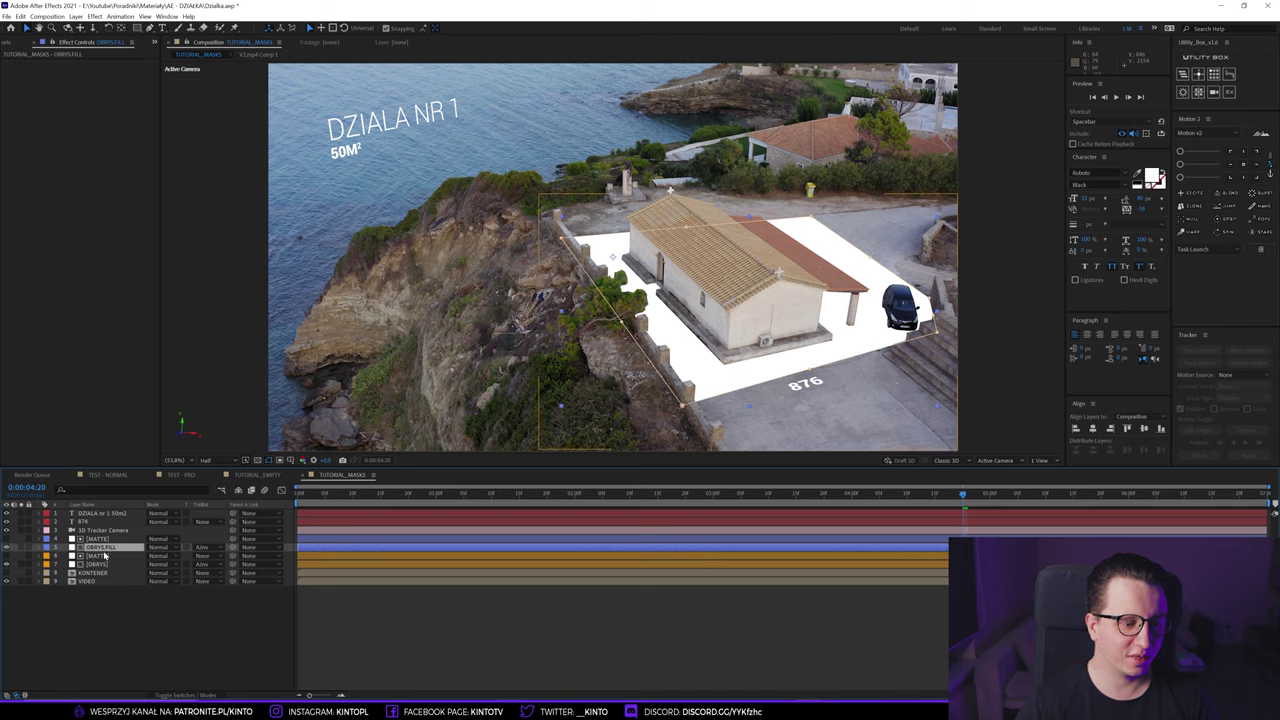
key(t)
click(155, 555)
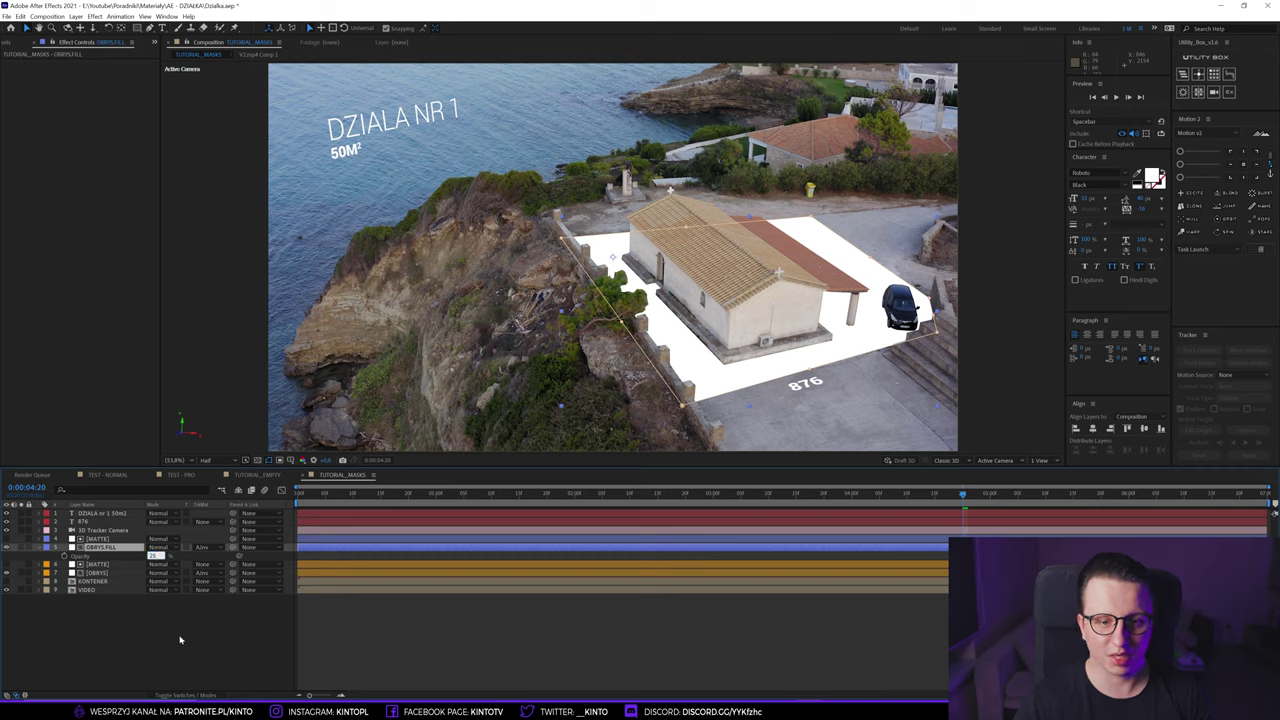
click(180, 640)
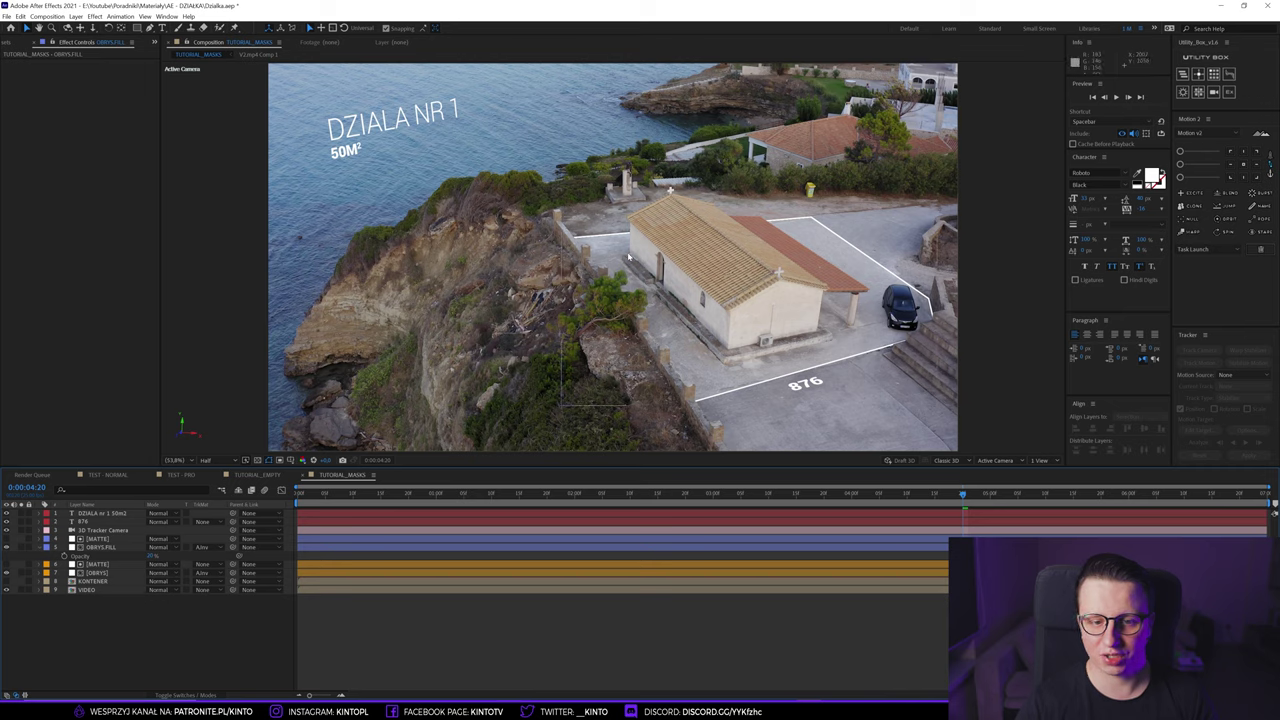
click(101, 547)
- Apply Venetian Blinds to OBRYS FILL with its transition completion raised to 55%
key(ctrl+space)
text(vene)
key(Return)
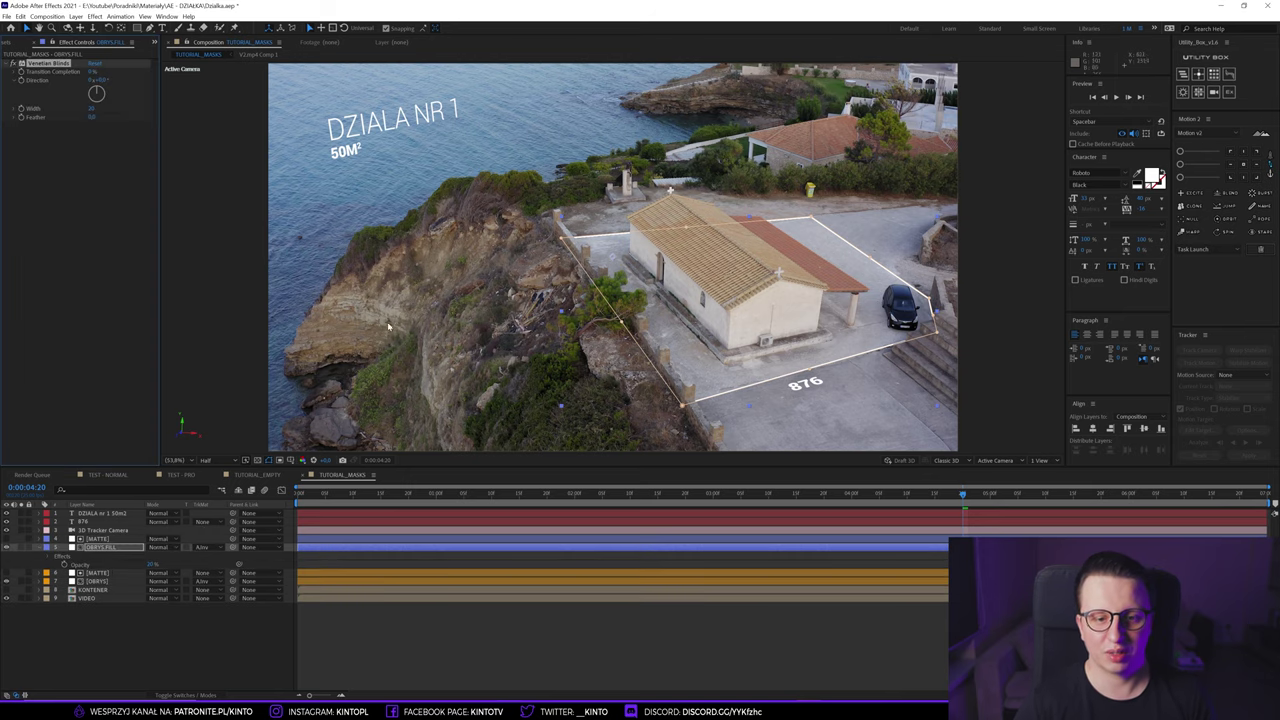
drag(92, 72, 112, 78)
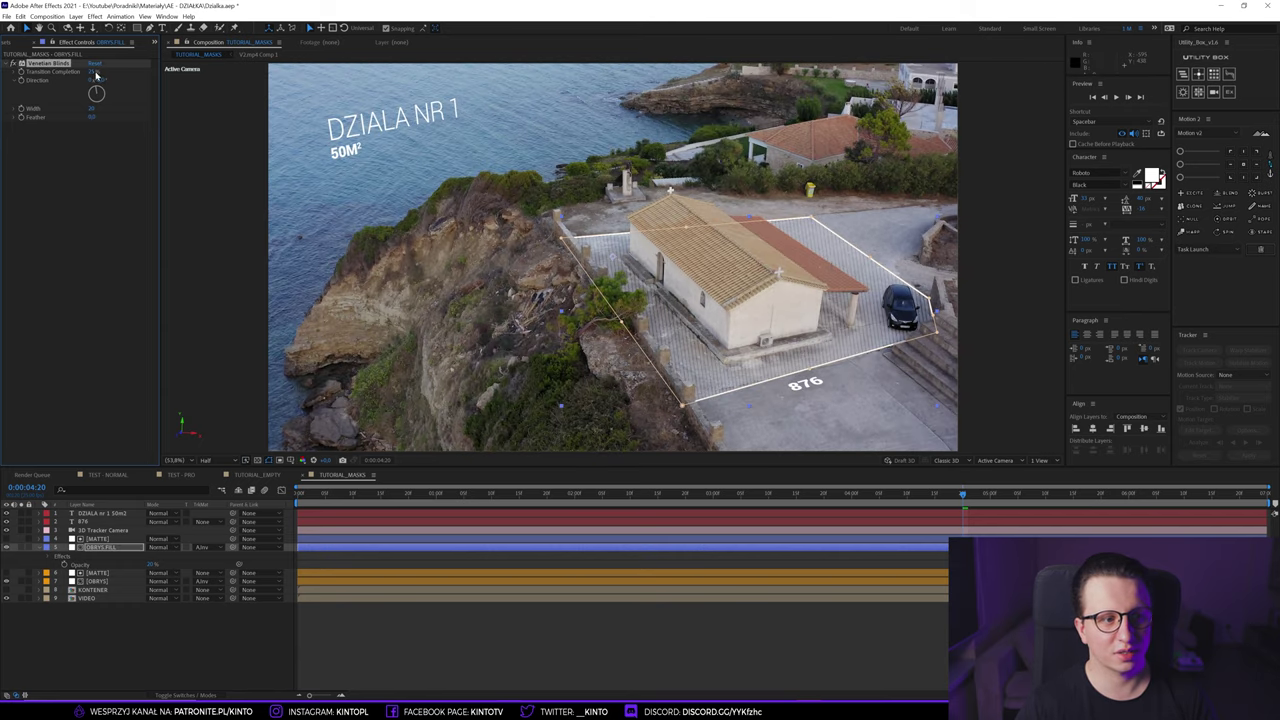
drag(100, 80, 106, 80)
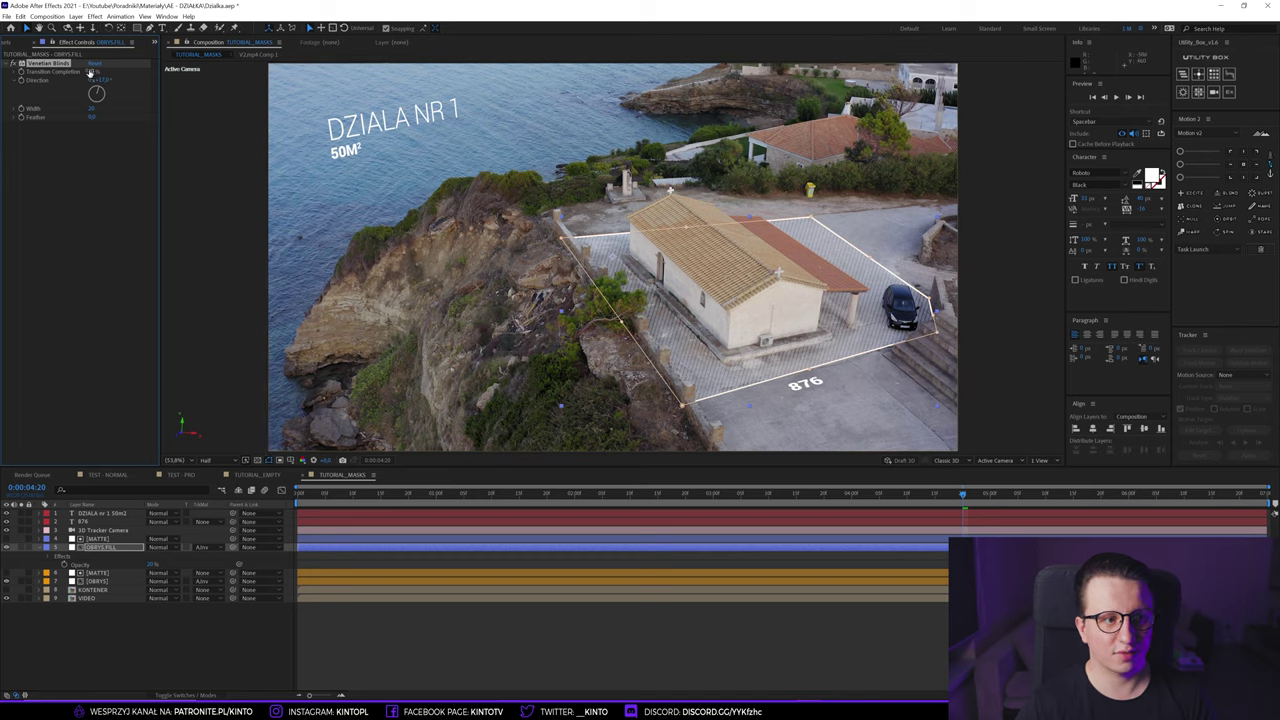
click(110, 167)
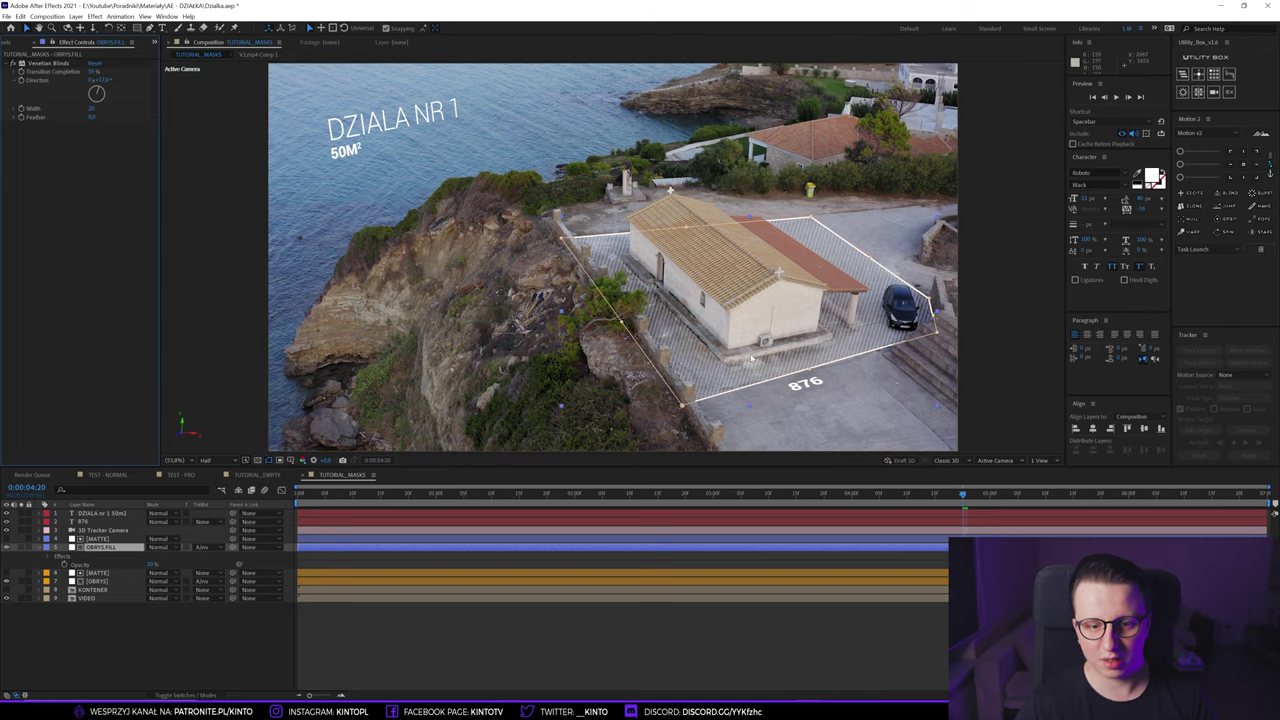
click(537, 623)
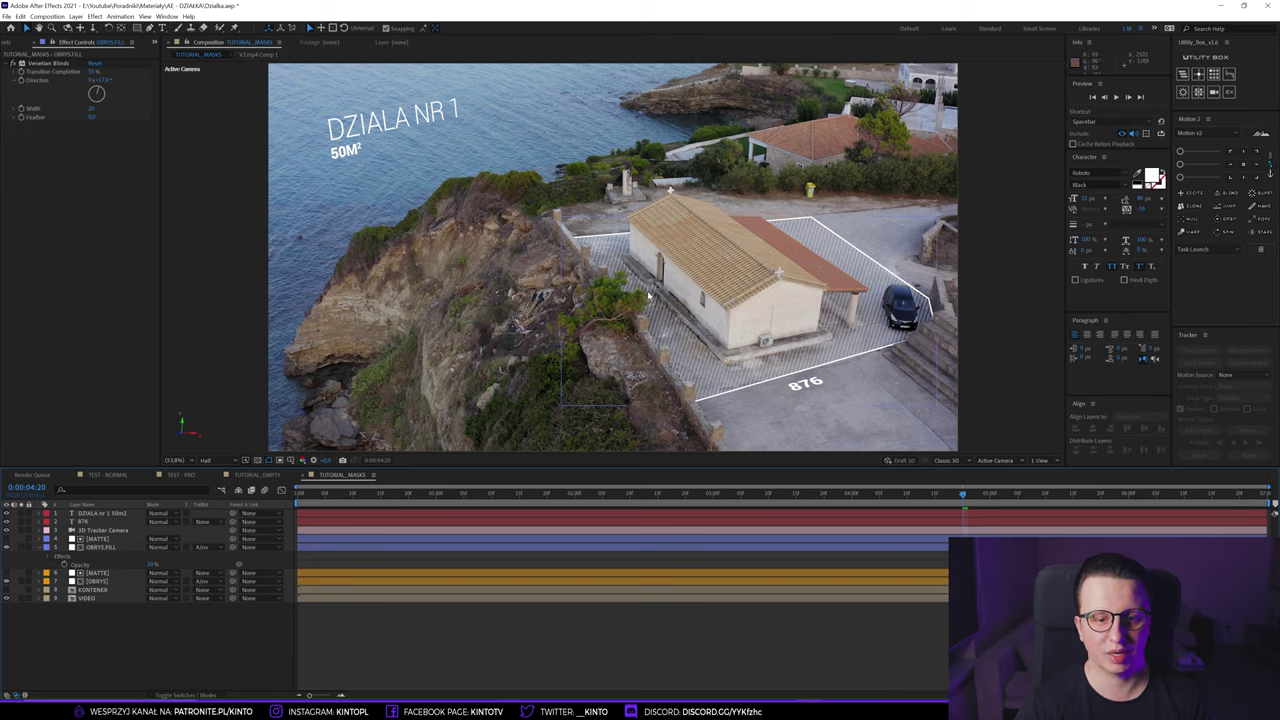
- Set the Venetian Blinds width to 11 for finer hatching and preview the result
drag(97, 110, 100, 106)
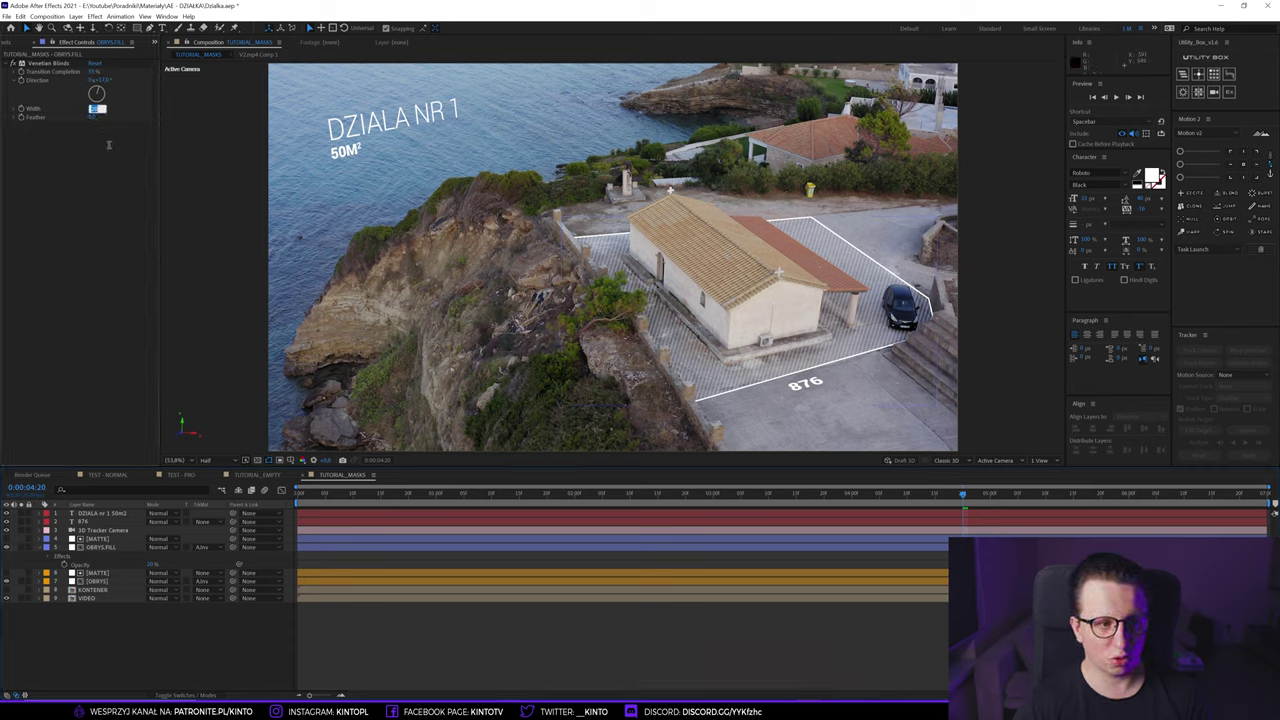
click(109, 146)
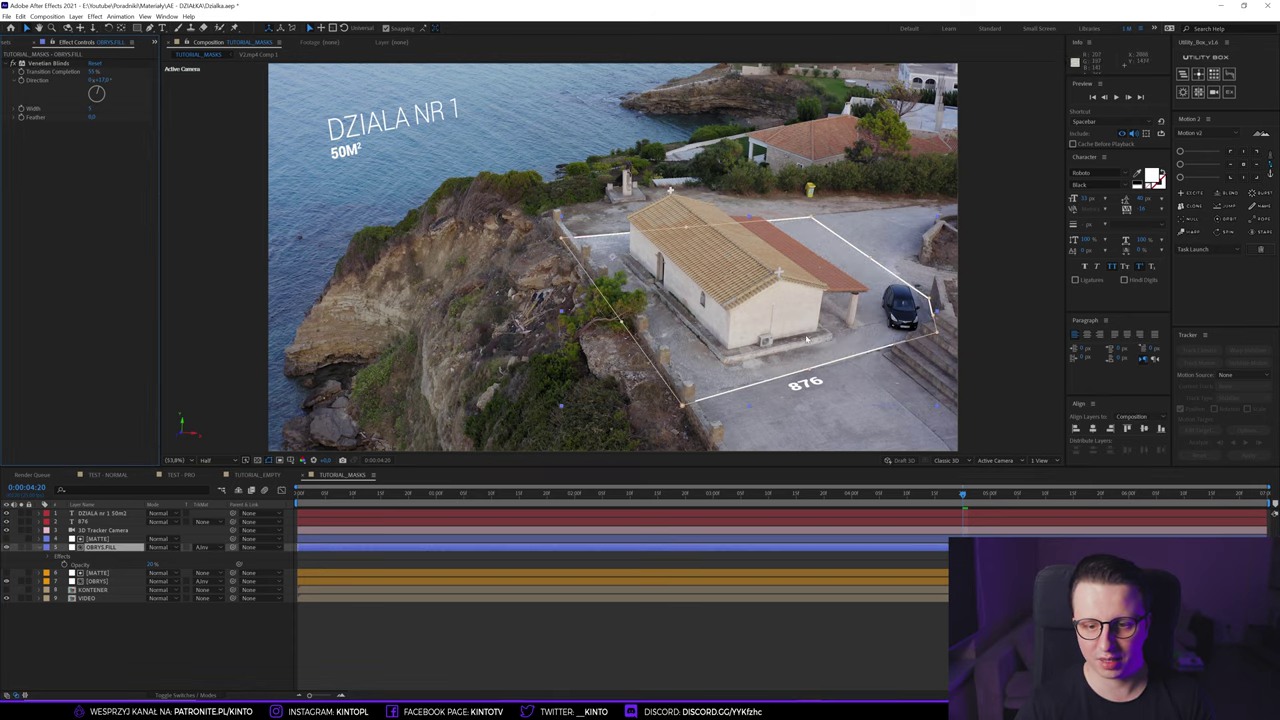
drag(91, 108, 92, 108)
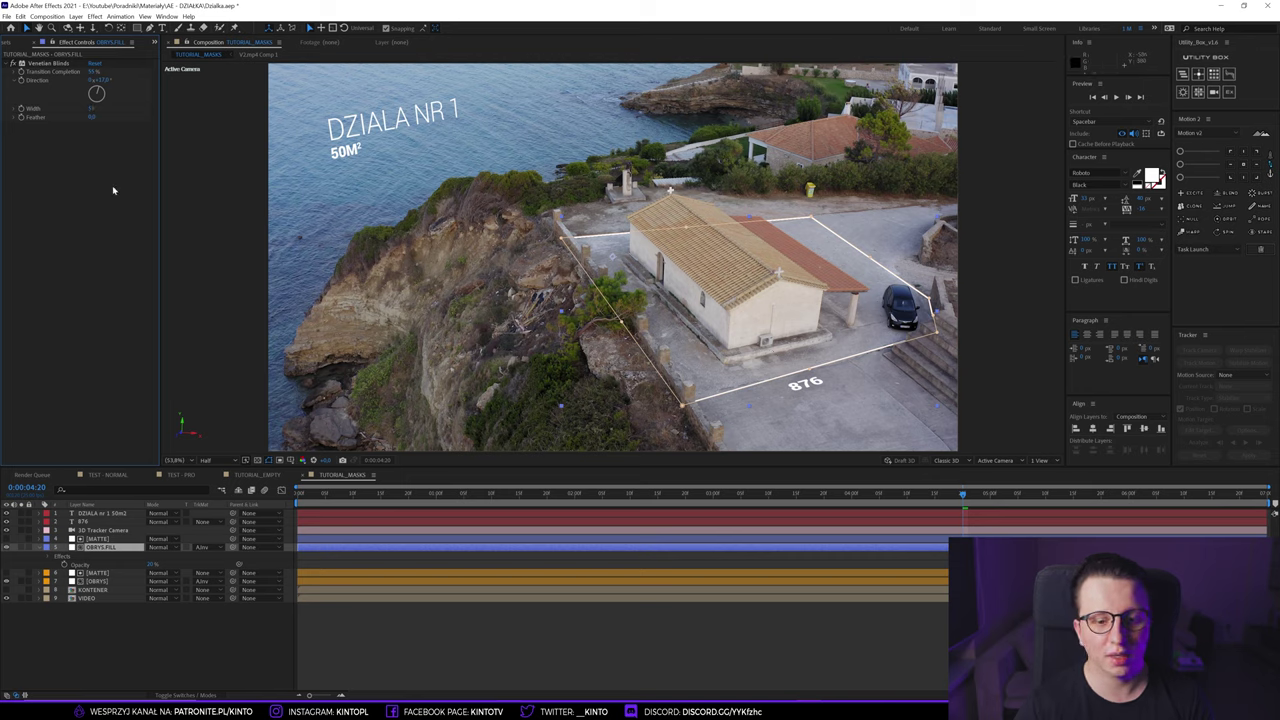
click(255, 650)
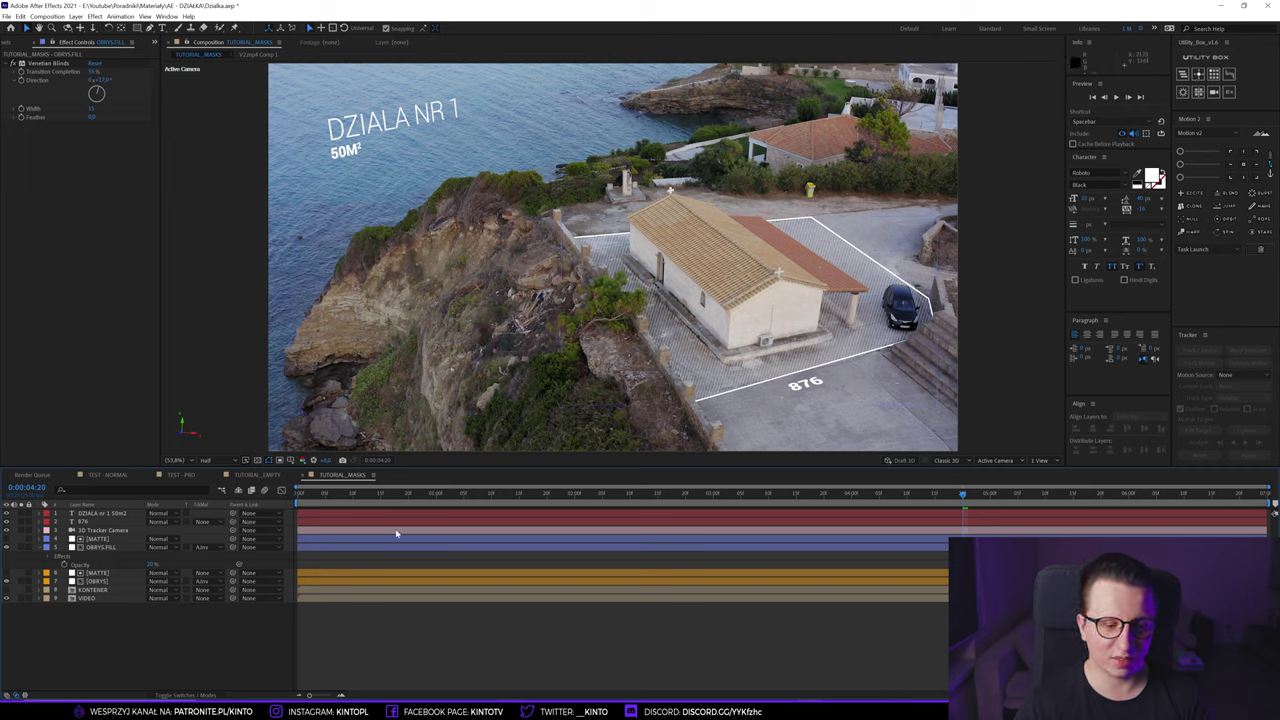
key(space)
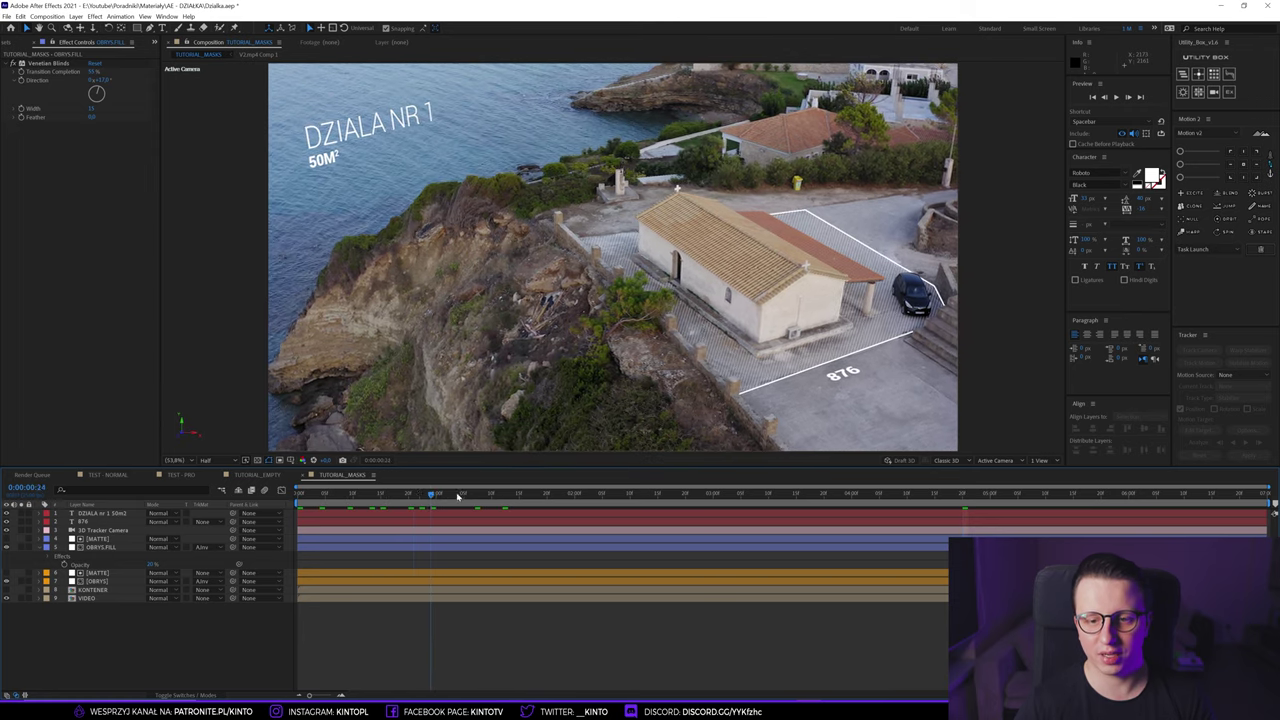
- Reveal the outline layer's keyframes and move to 0:00:01:10, where the outline finishes
click(402, 504)
click(85, 521)
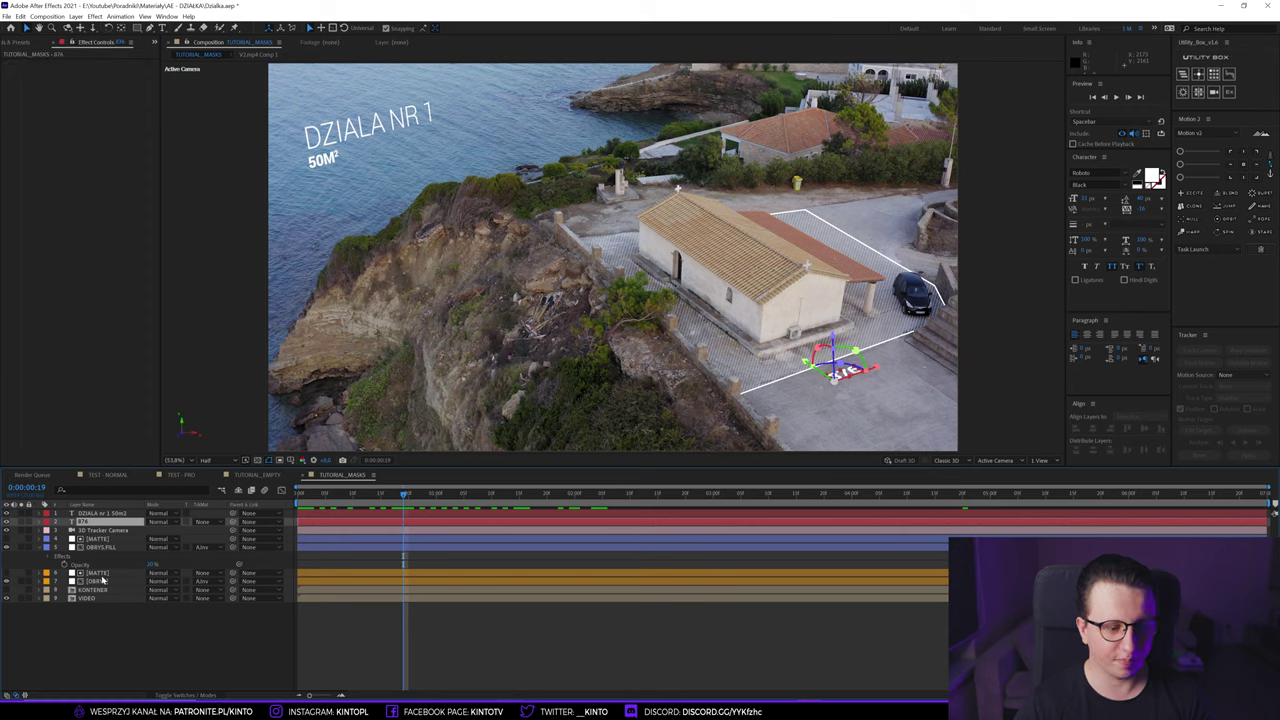
click(97, 582)
key(u)
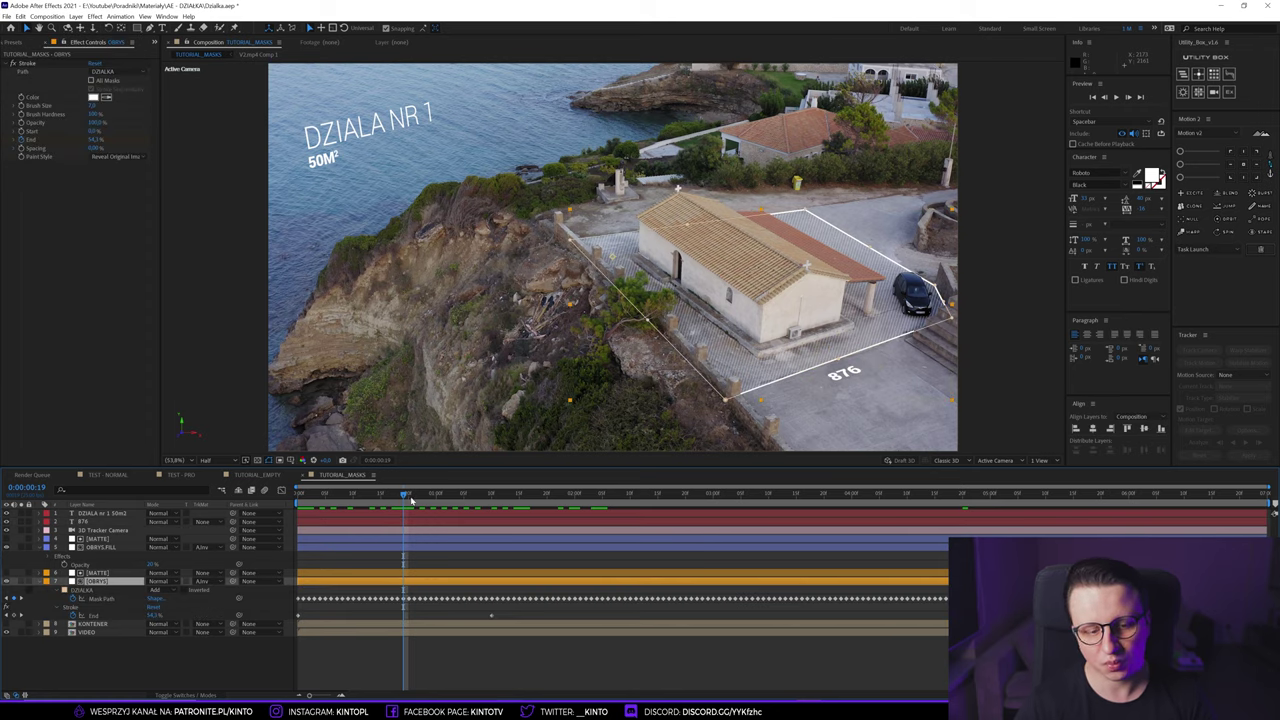
drag(497, 497, 491, 497)
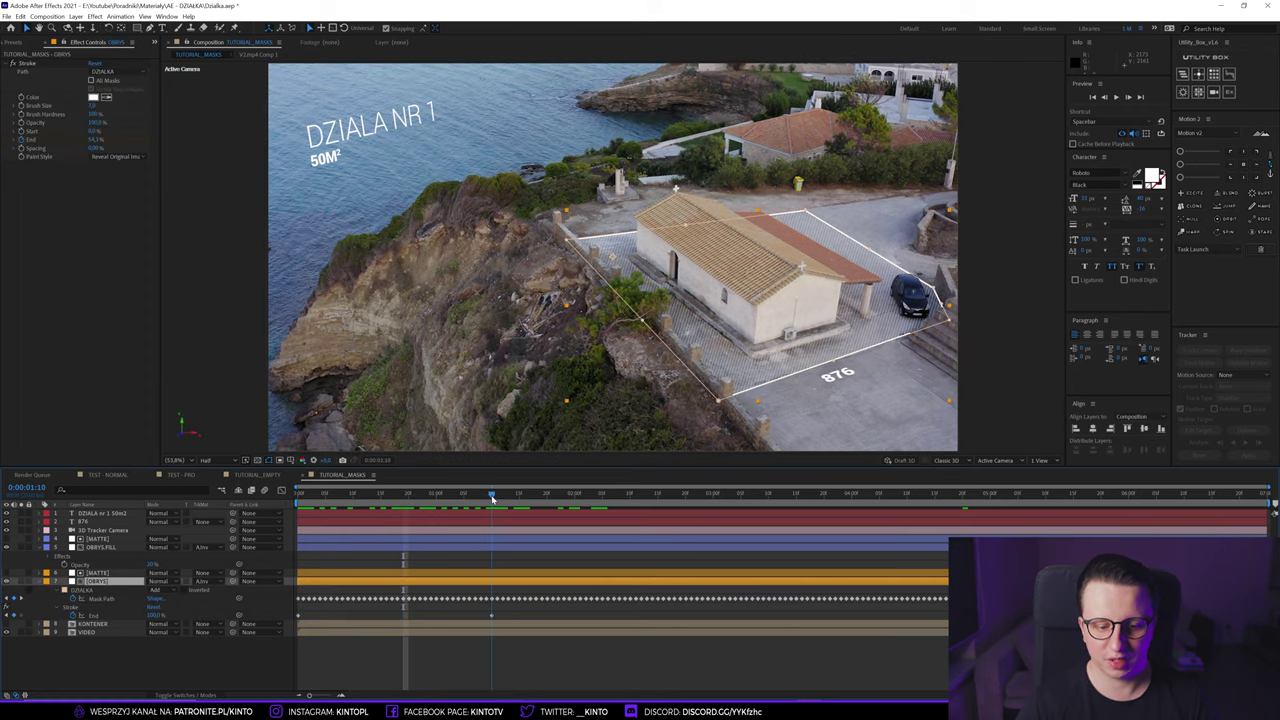
- Keyframe the 876 label's opacity from 0% to 100% around 0:00:01:10 and preview the fade-in
click(514, 646)
click(93, 522)
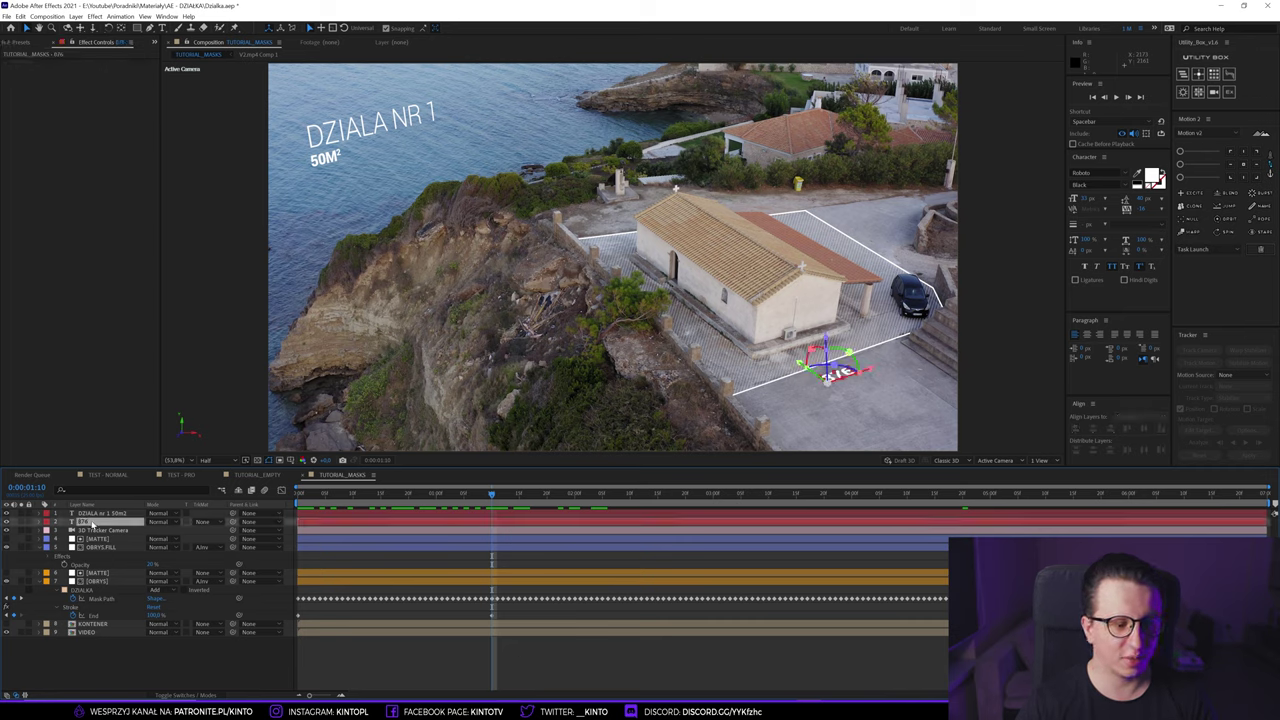
key(u)
click(64, 531)
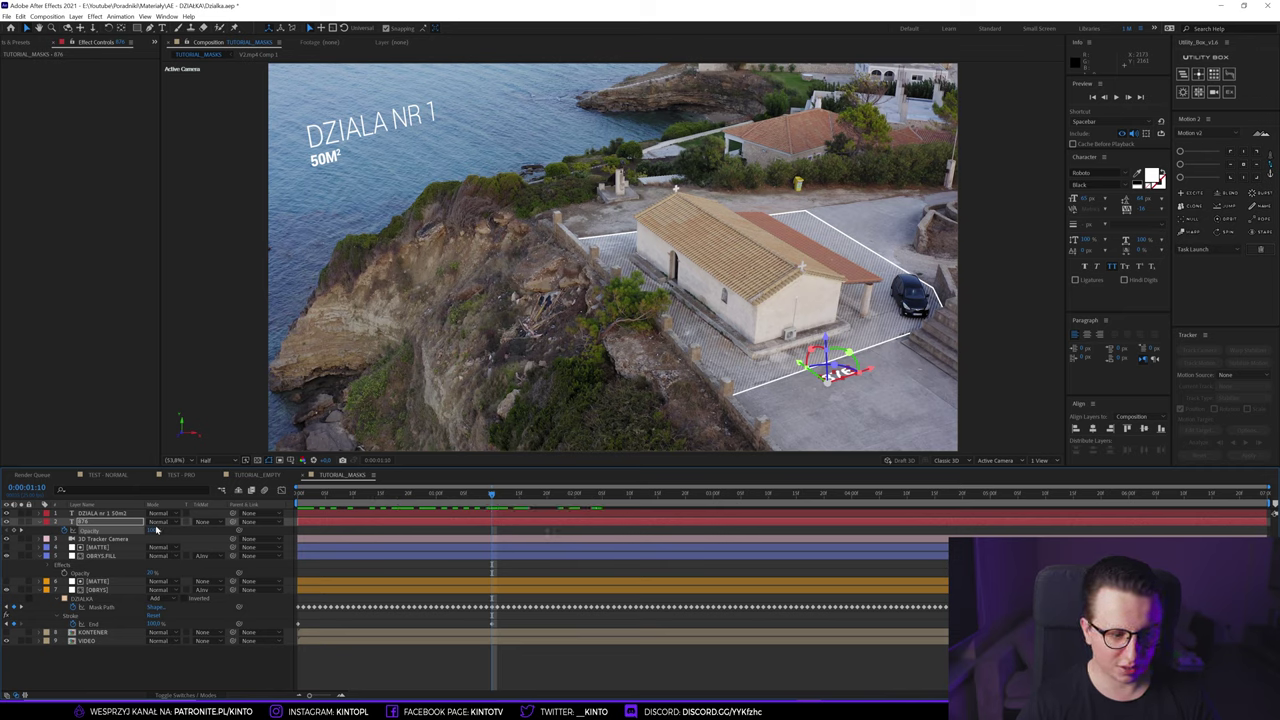
key(F2)
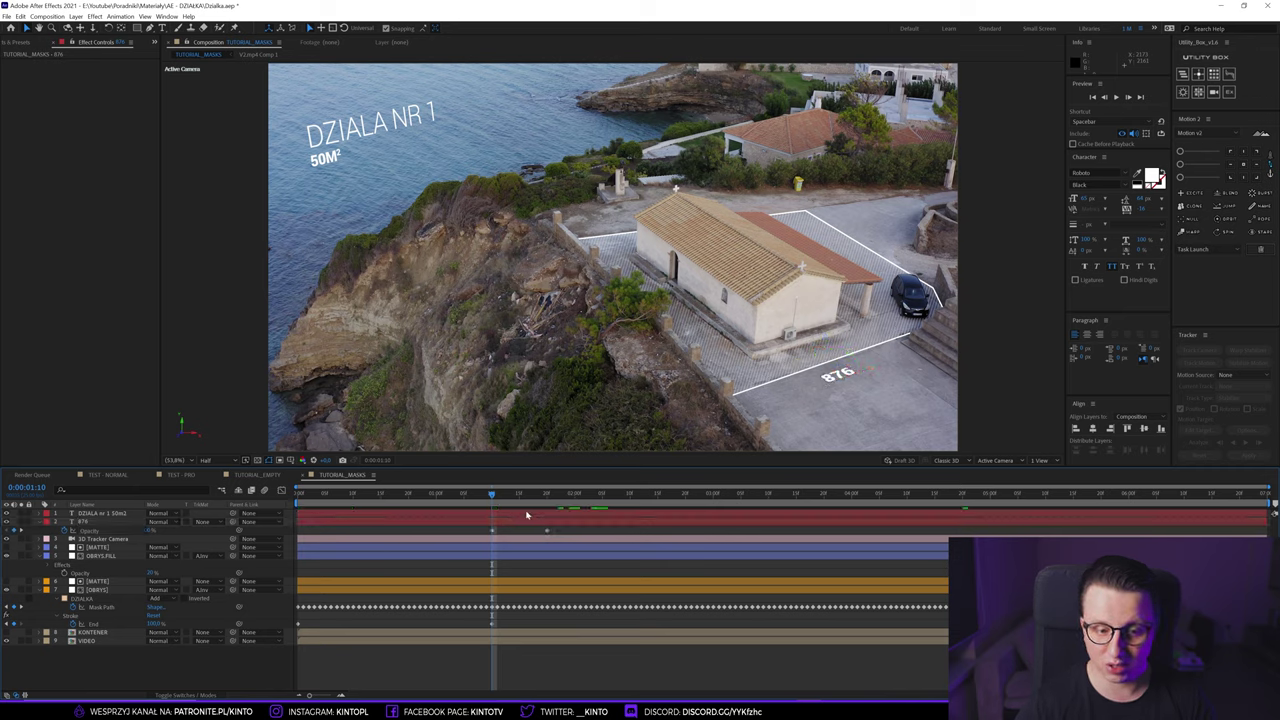
key(space)
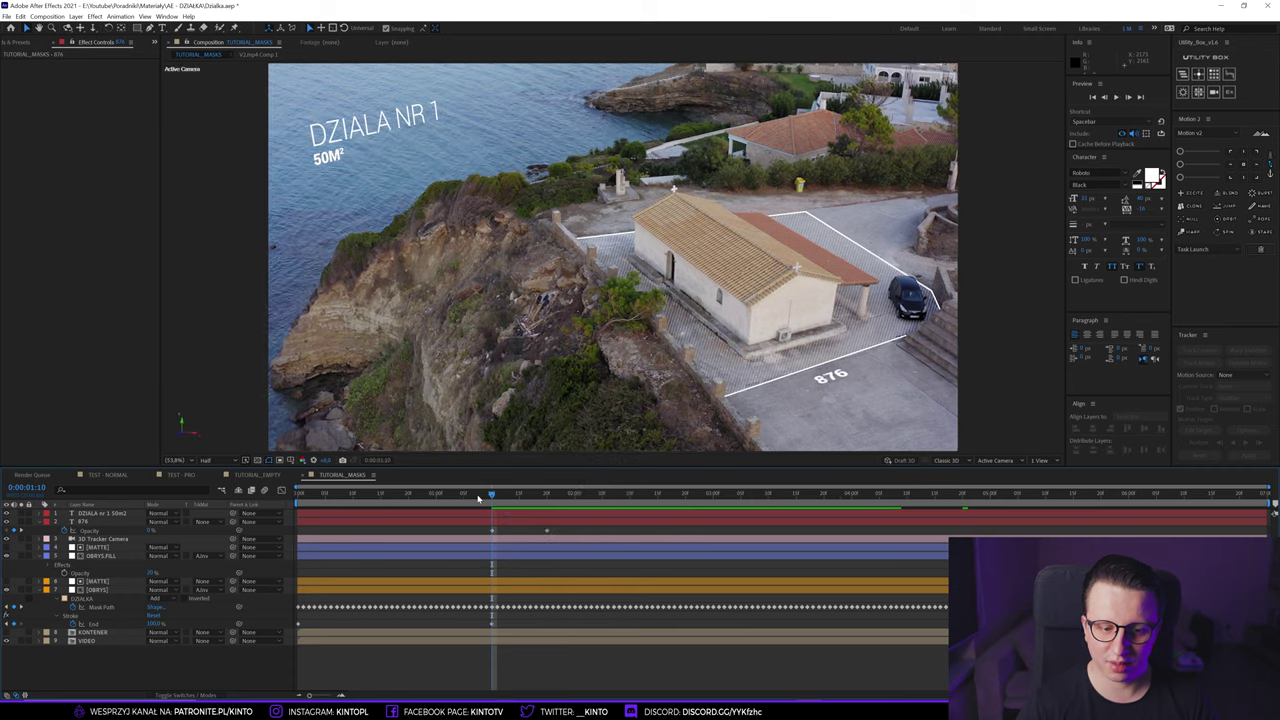
click(477, 496)
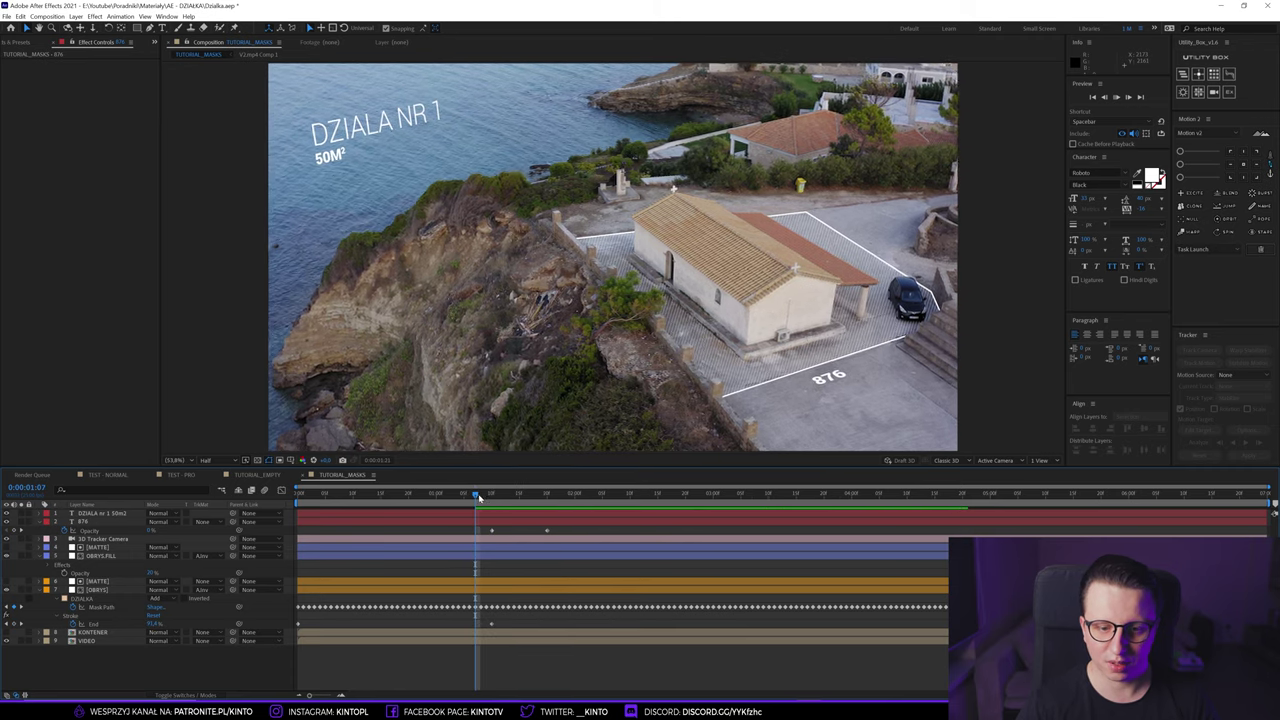
drag(477, 496, 491, 496)
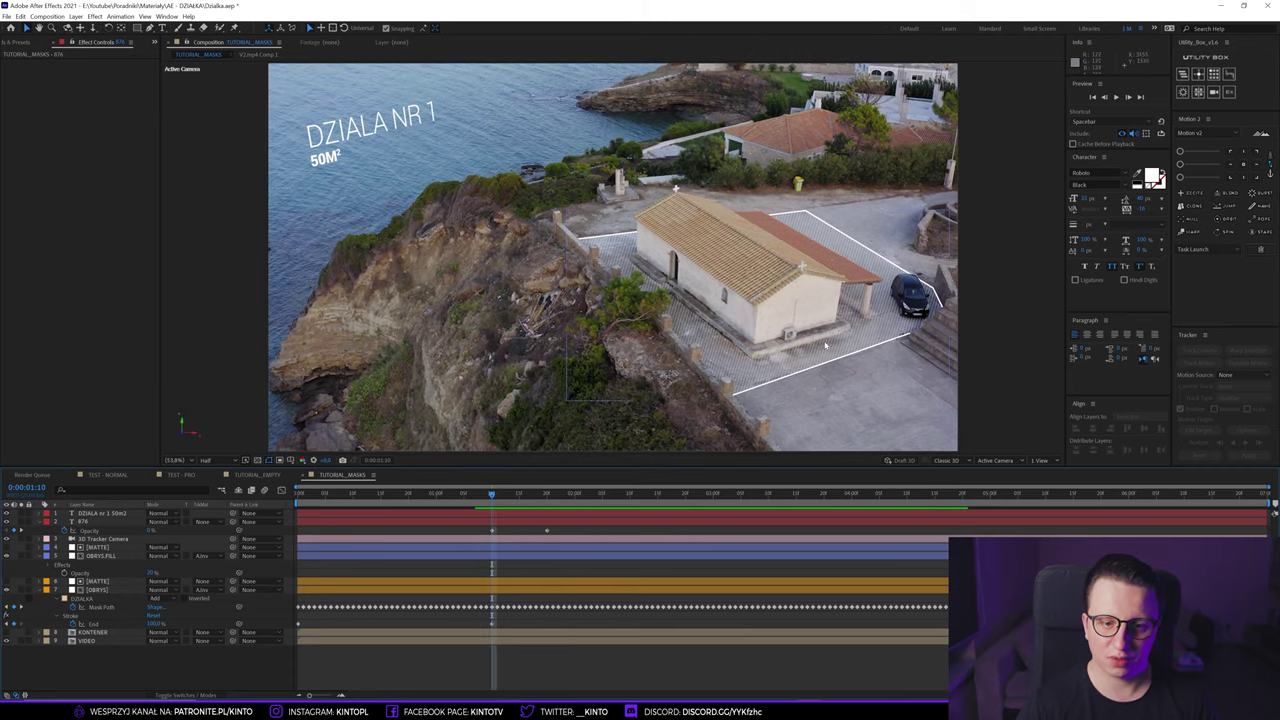
click(720, 346)
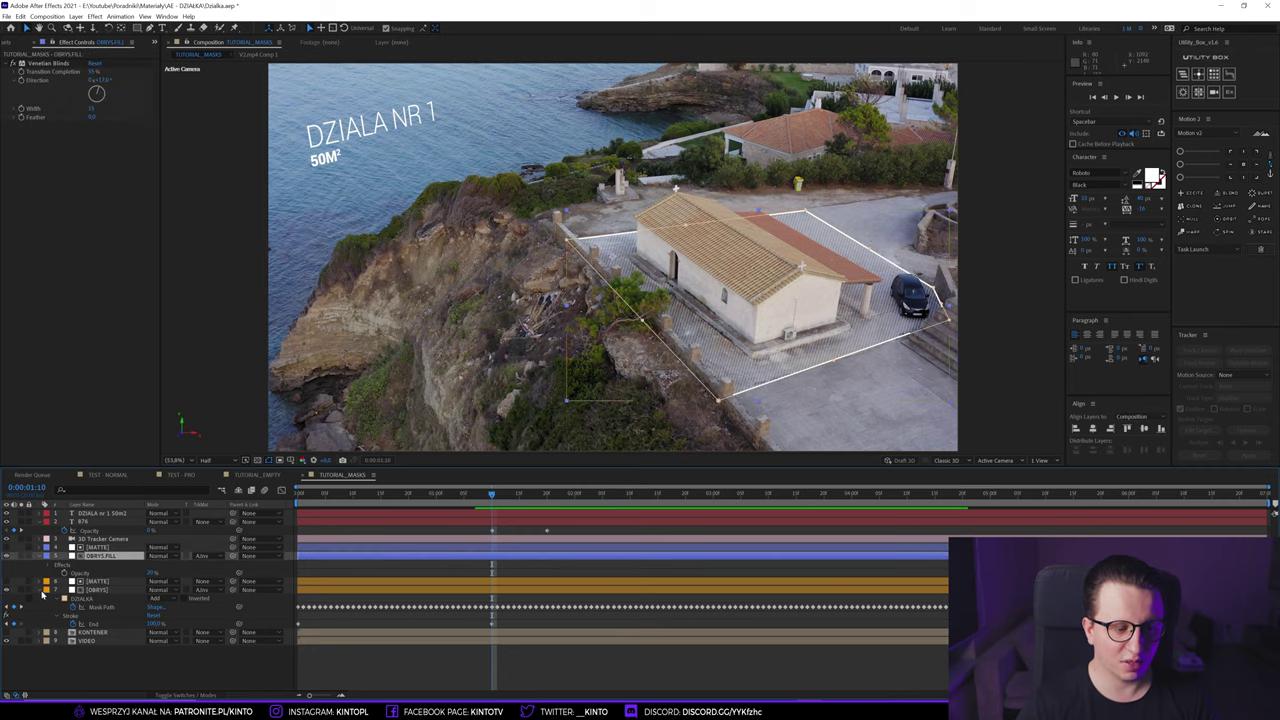
- Shift OBRYS FILL's opacity keyframes later and set its starting opacity to 0
click(55, 598)
click(75, 572)
drag(494, 575, 521, 575)
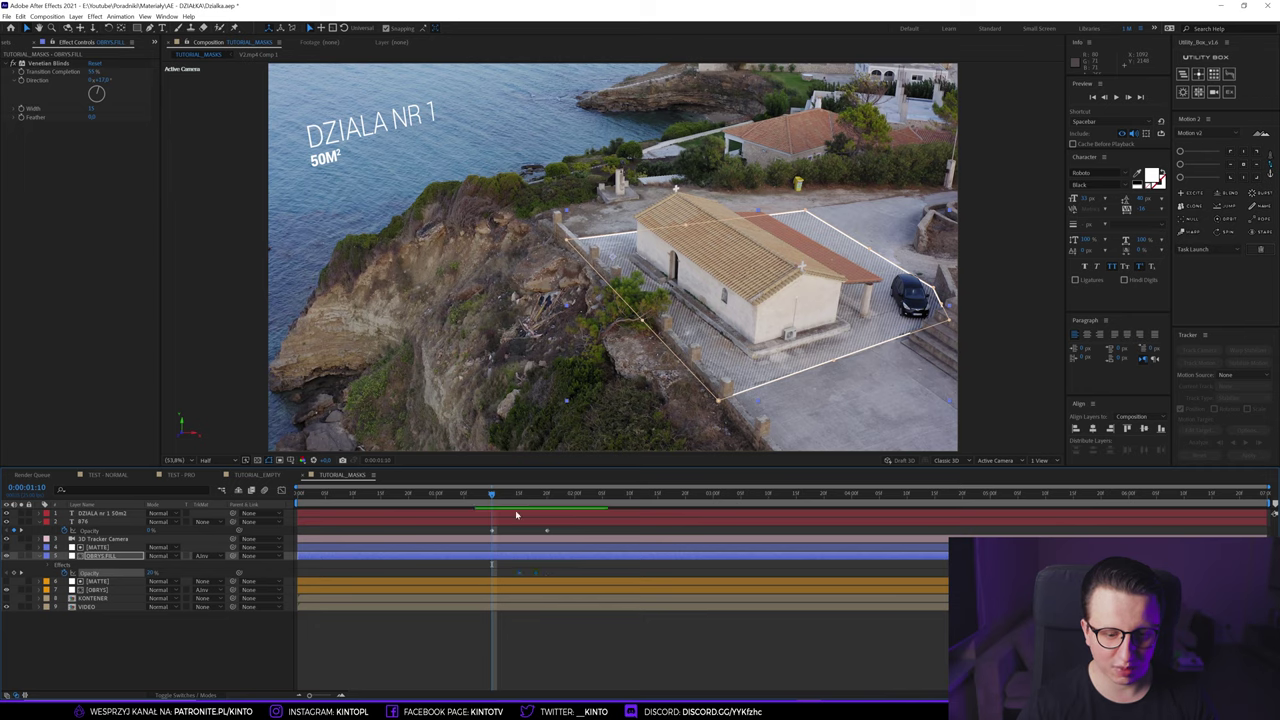
click(156, 573)
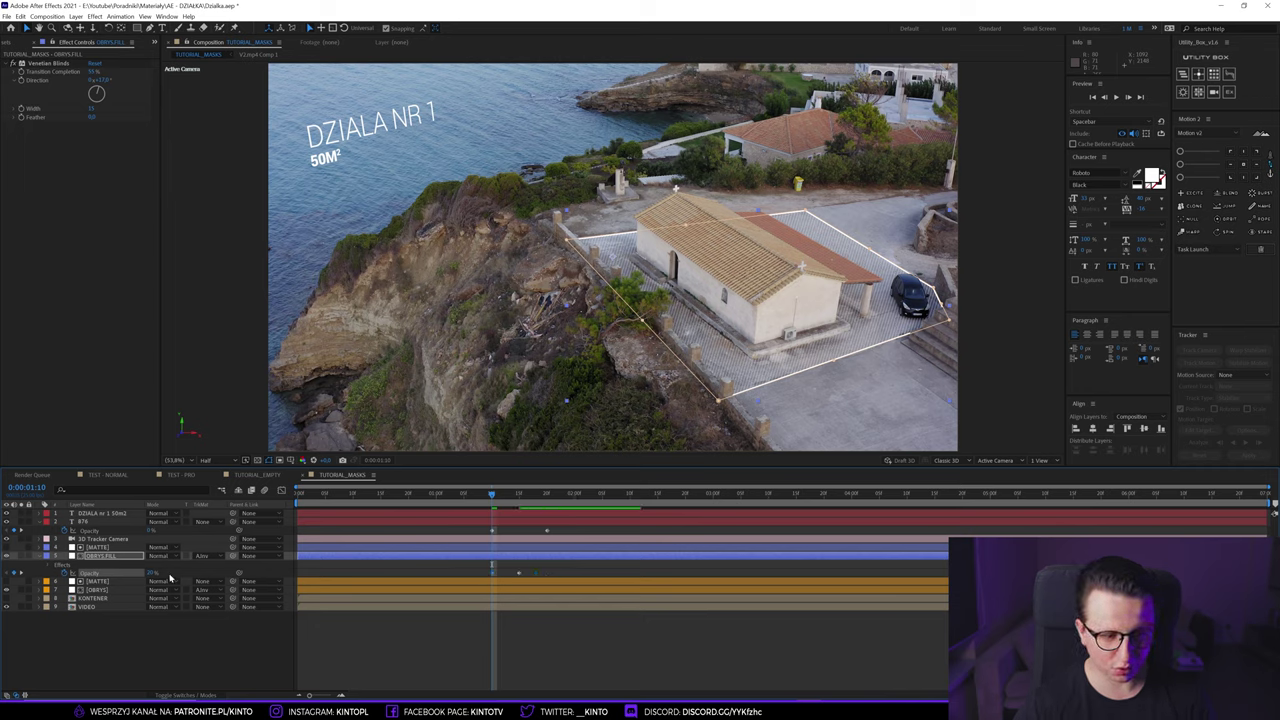
text(0)
key(Return)
- Add opacity keyframes on consecutive frames near one second for a flicker, then scrub back to check
key(Page_Down)
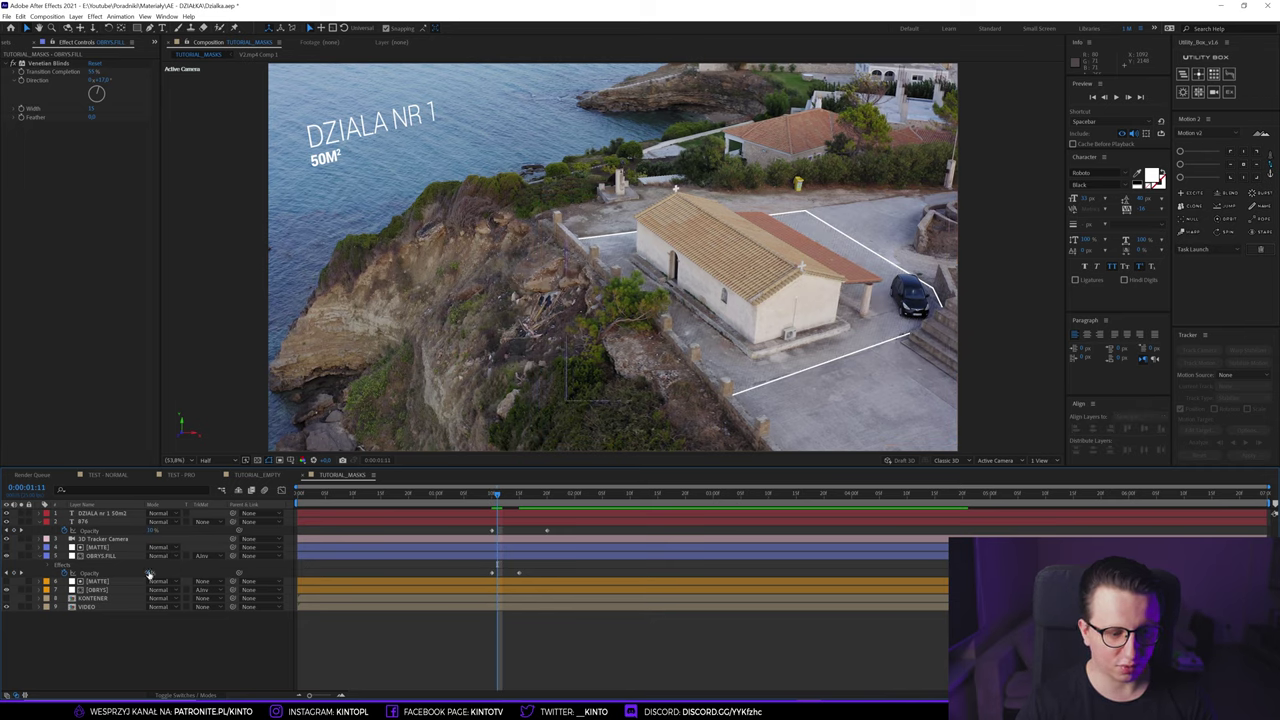
click(502, 495)
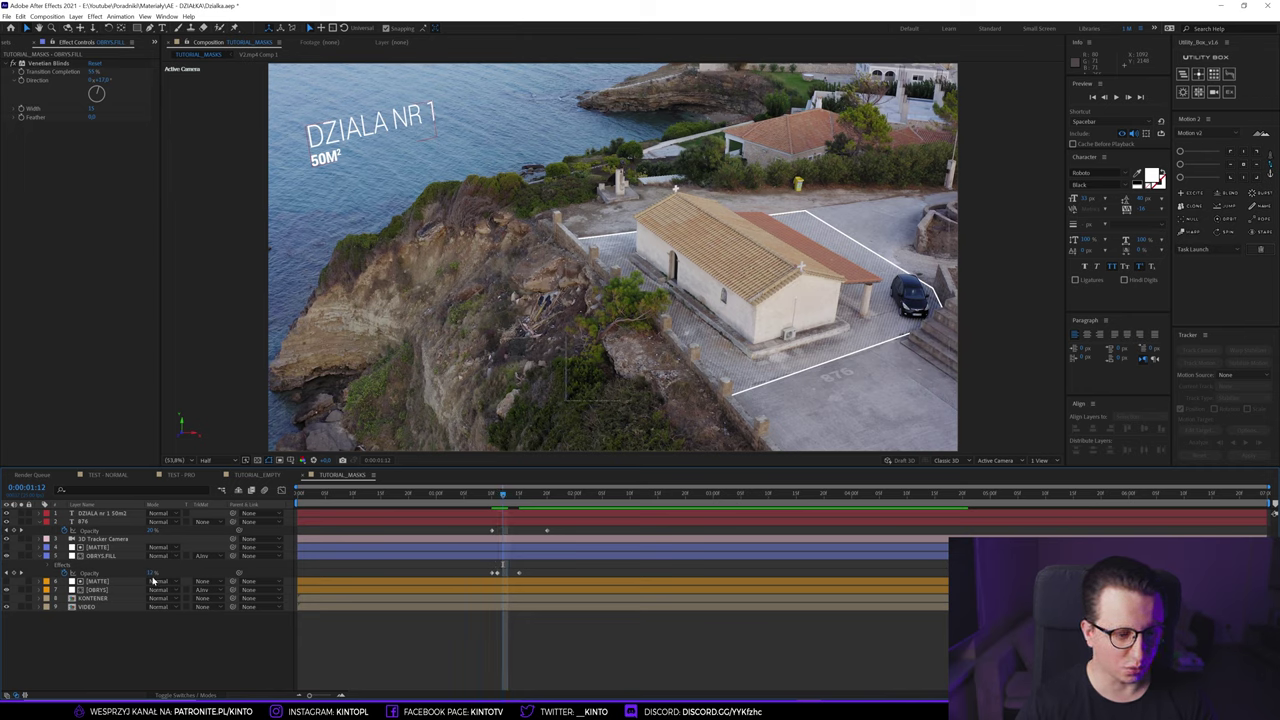
key(Return)
click(509, 495)
click(156, 572)
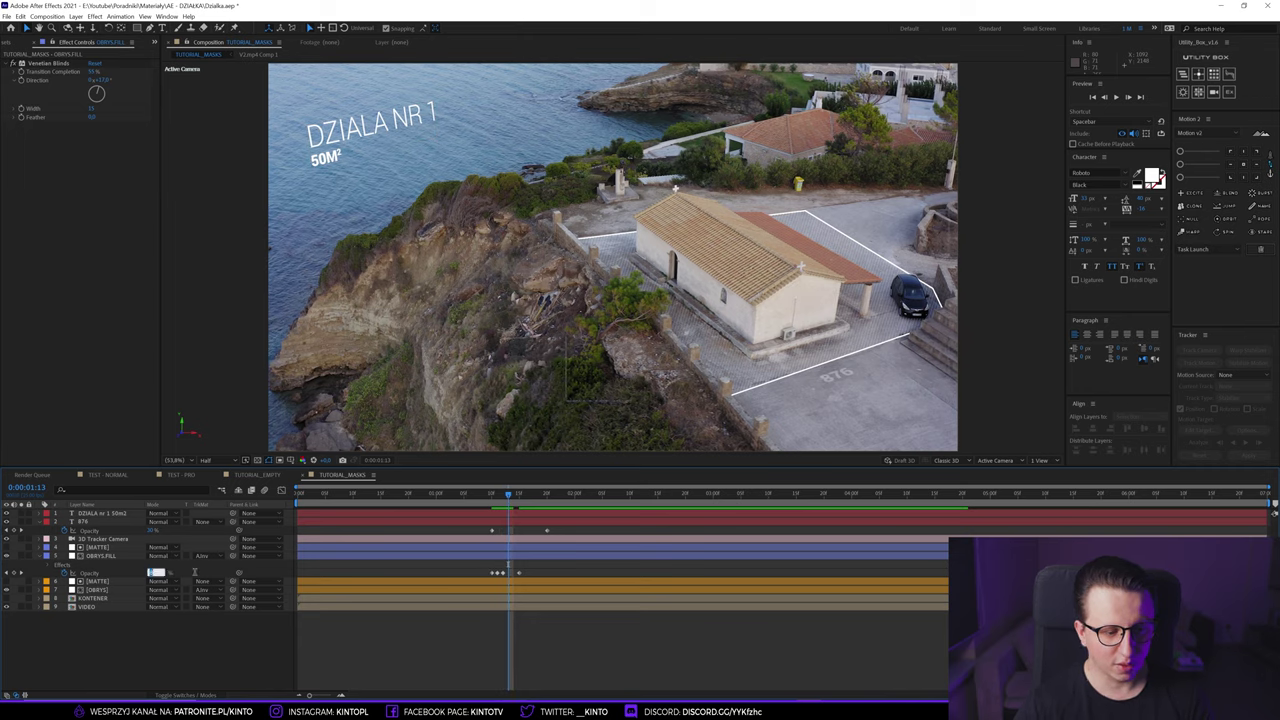
click(513, 495)
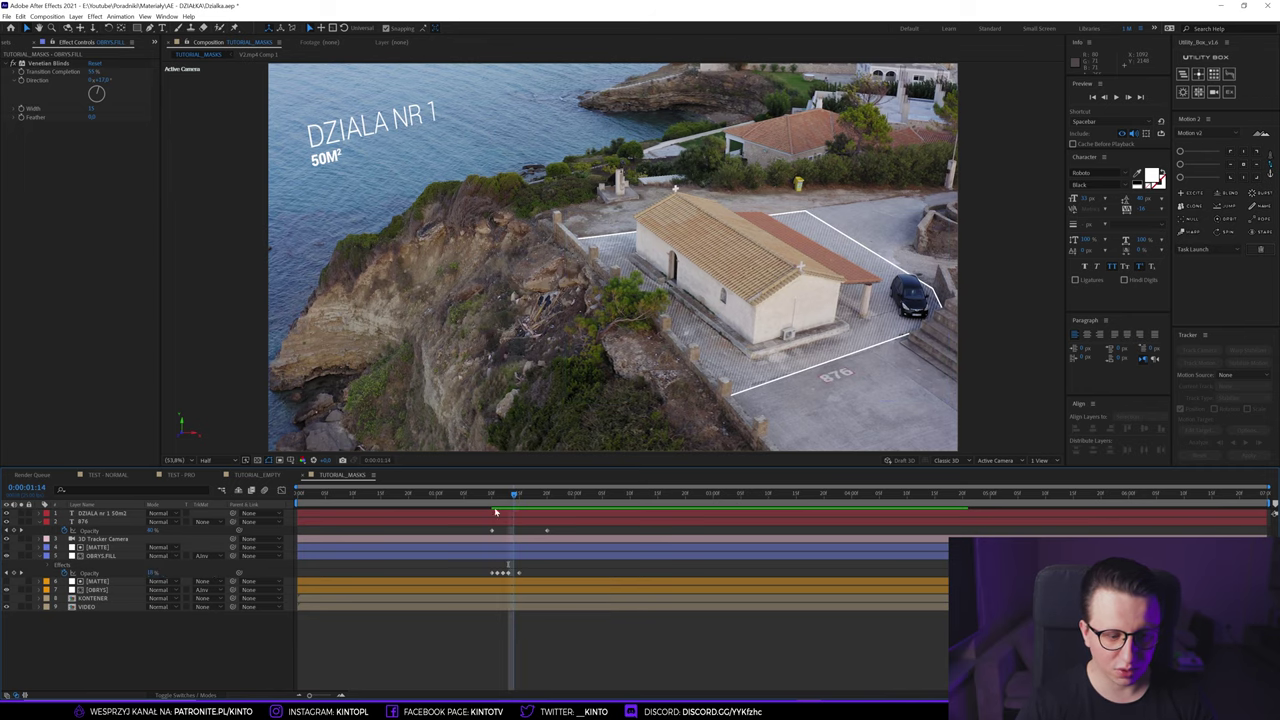
click(155, 572)
key(Return)
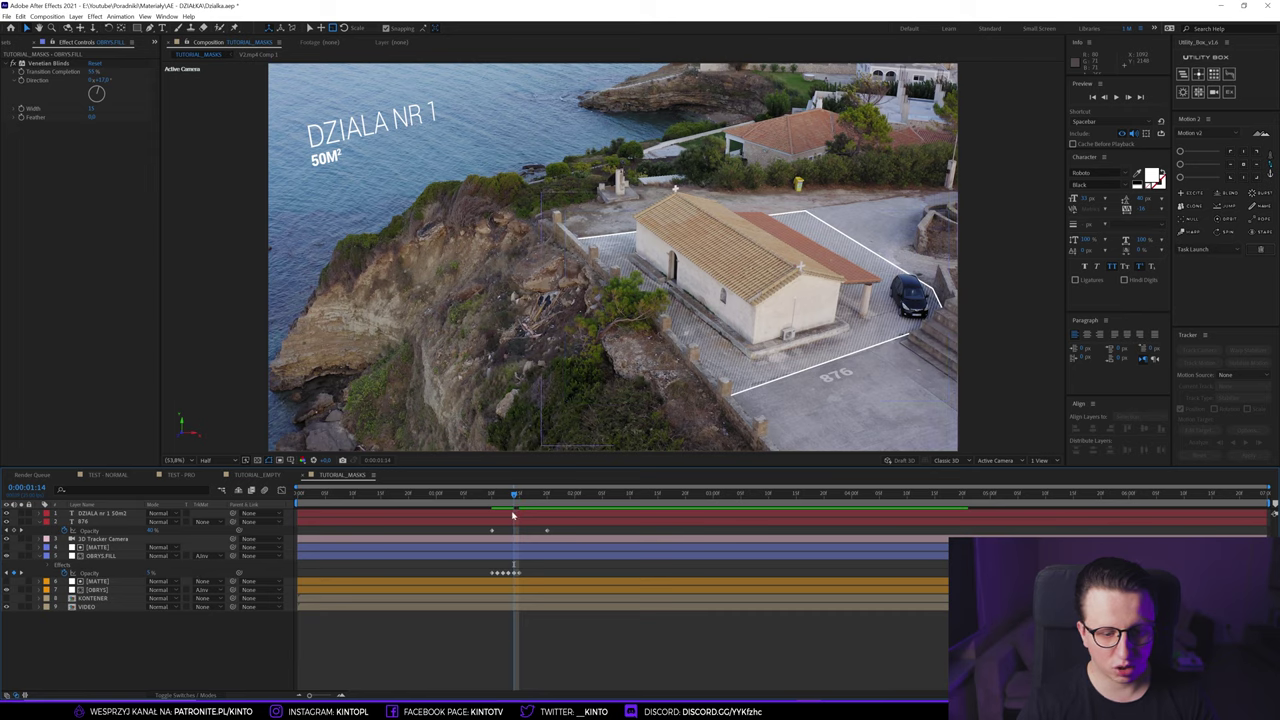
click(519, 495)
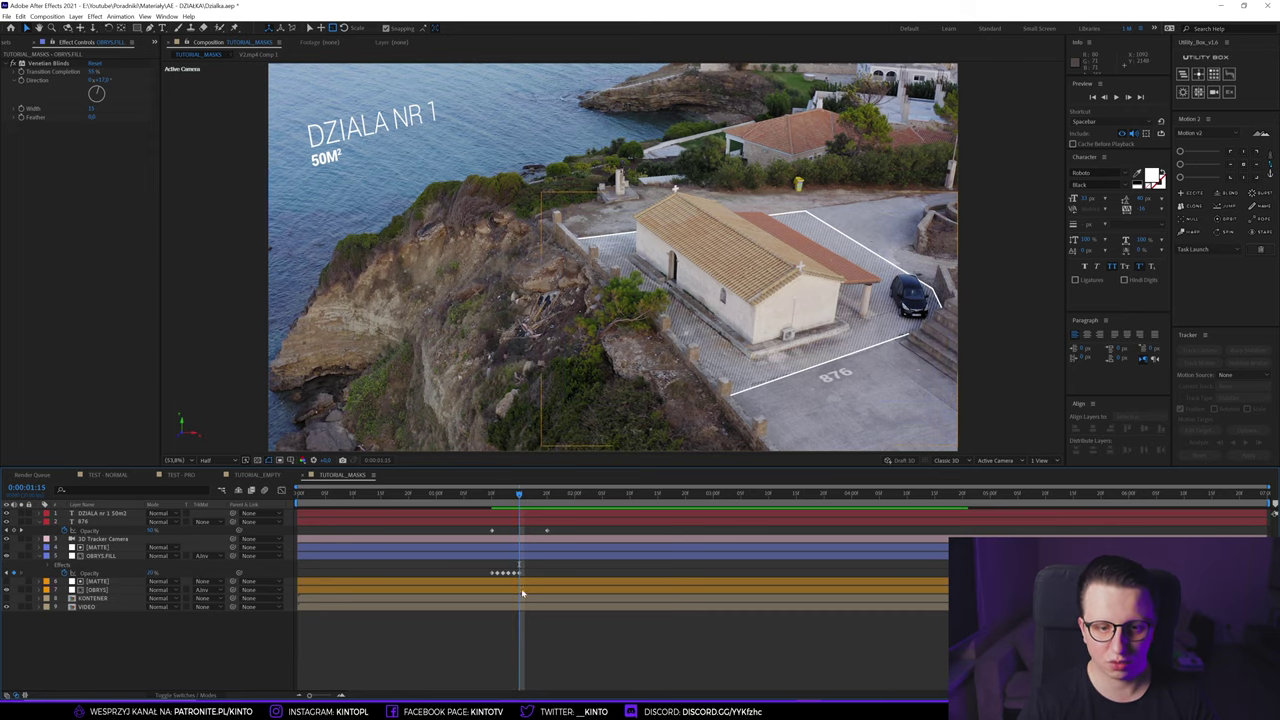
drag(520, 495, 463, 501)
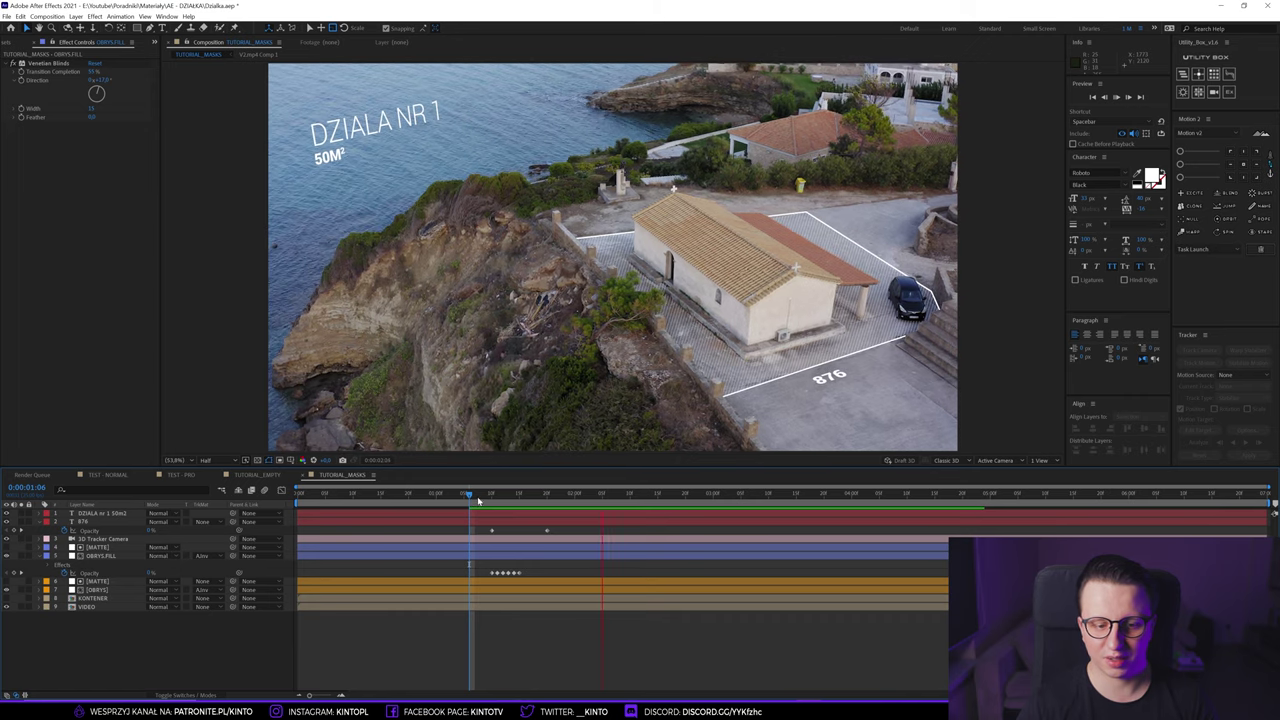
key(space)
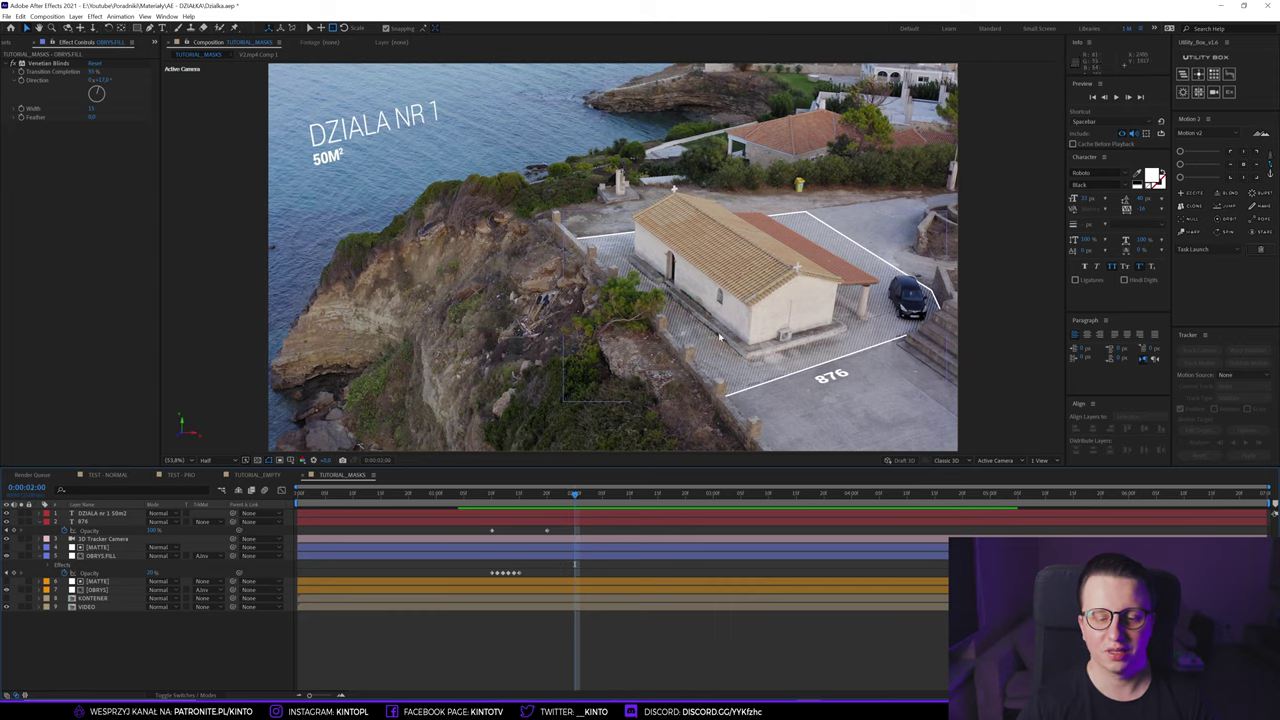
drag(500, 494, 810, 496)
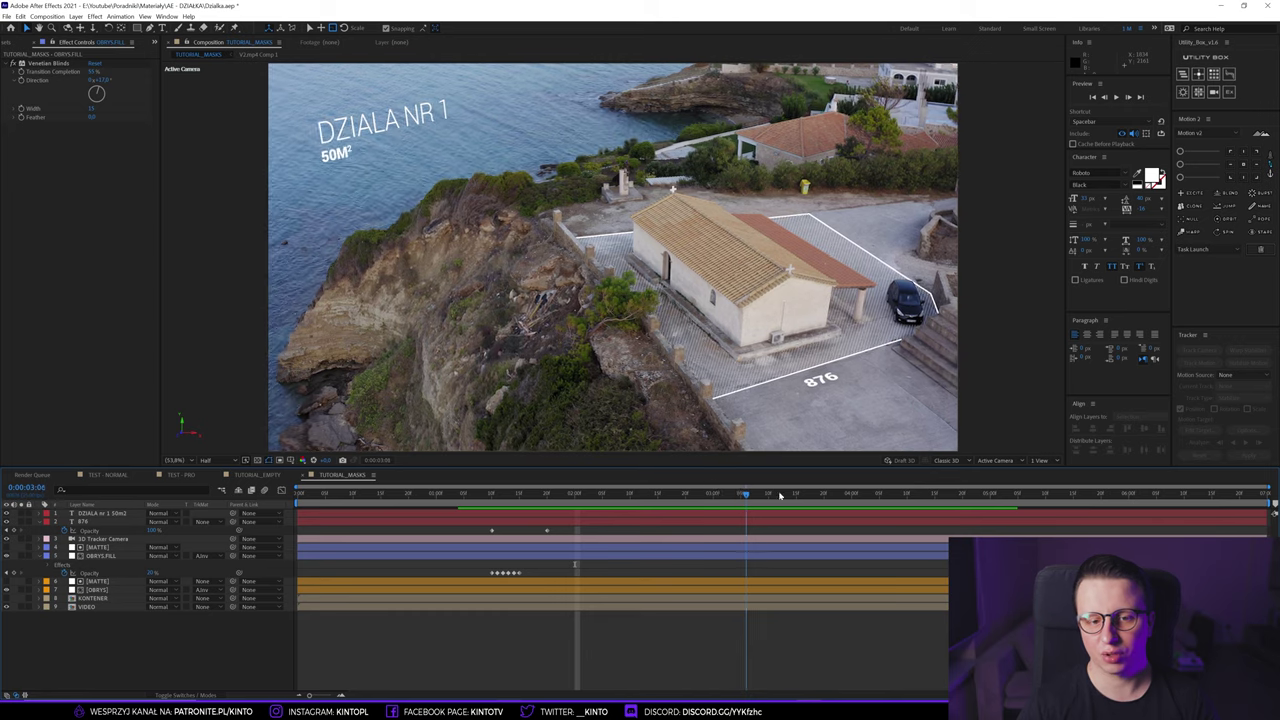
drag(810, 496, 530, 494)
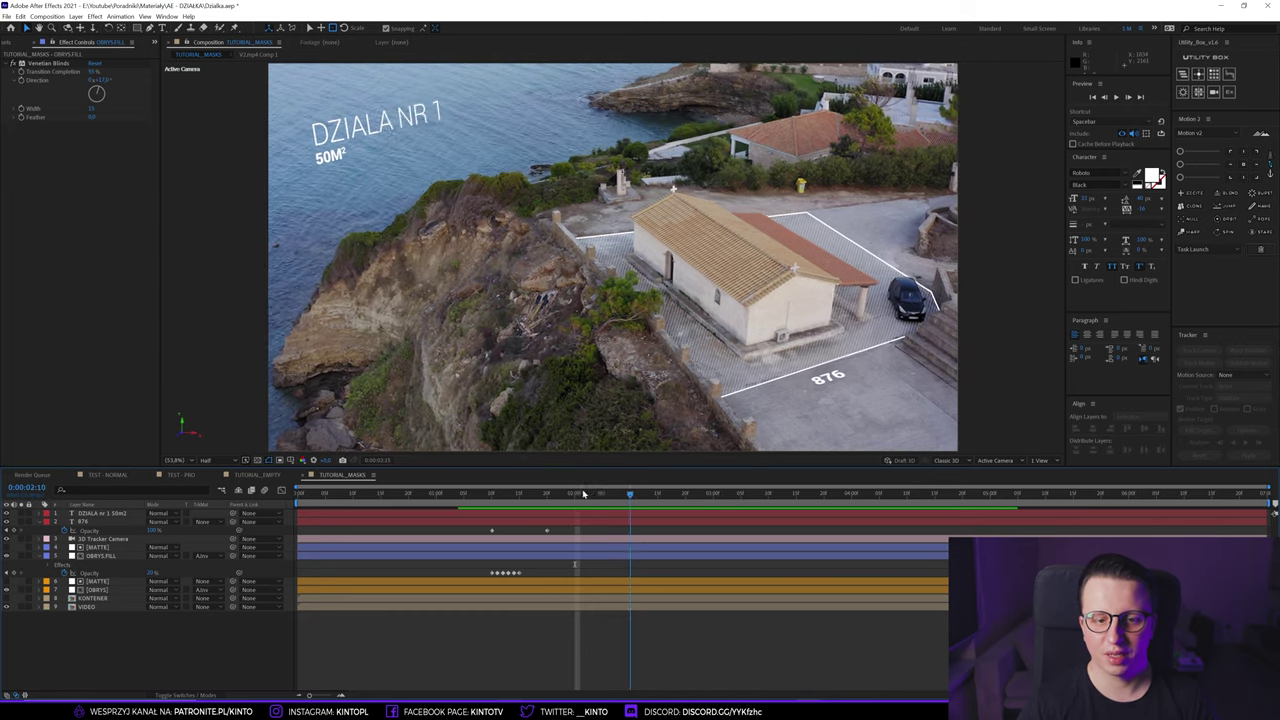
mouse_move(510, 492)
mouse_down()
mouse_move(810, 512)
mouse_move(660, 512)
mouse_move(752, 512)
mouse_up()
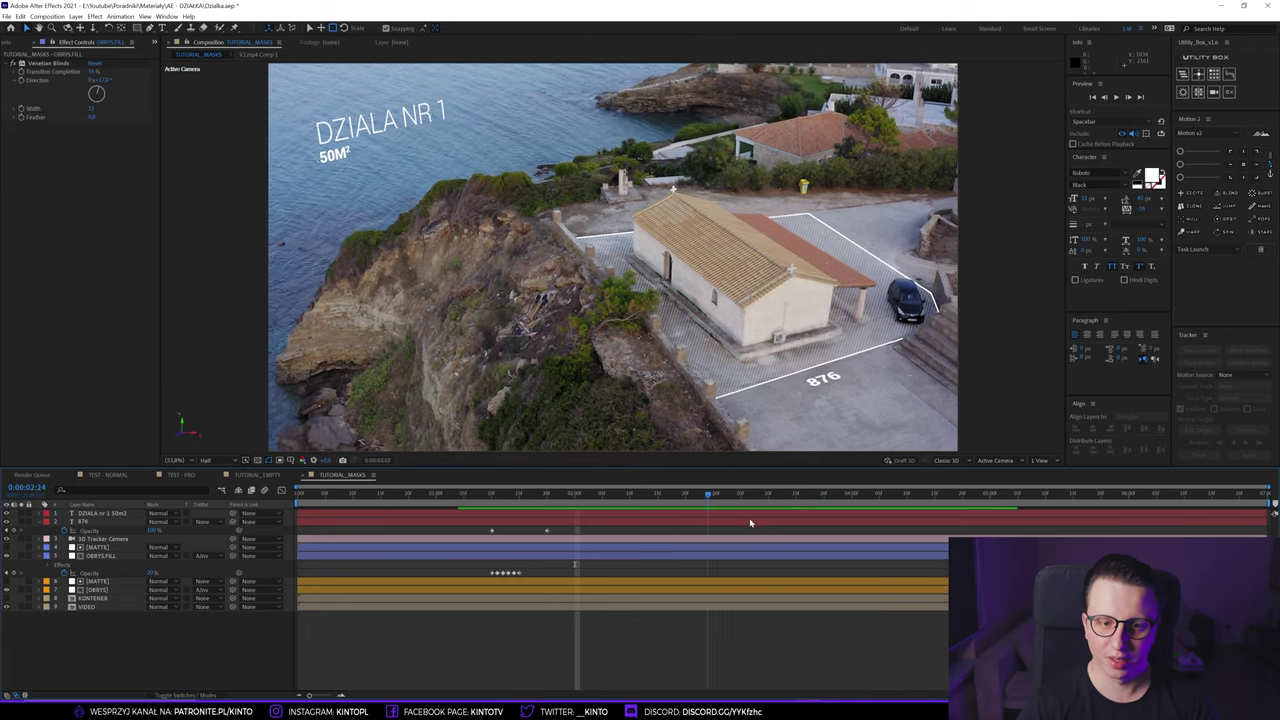
- Solo OBRYS.FILL to inspect the hatching, unsolo it, and switch the timeline to layer switches
click(66, 555)
click(97, 547)
click(100, 555)
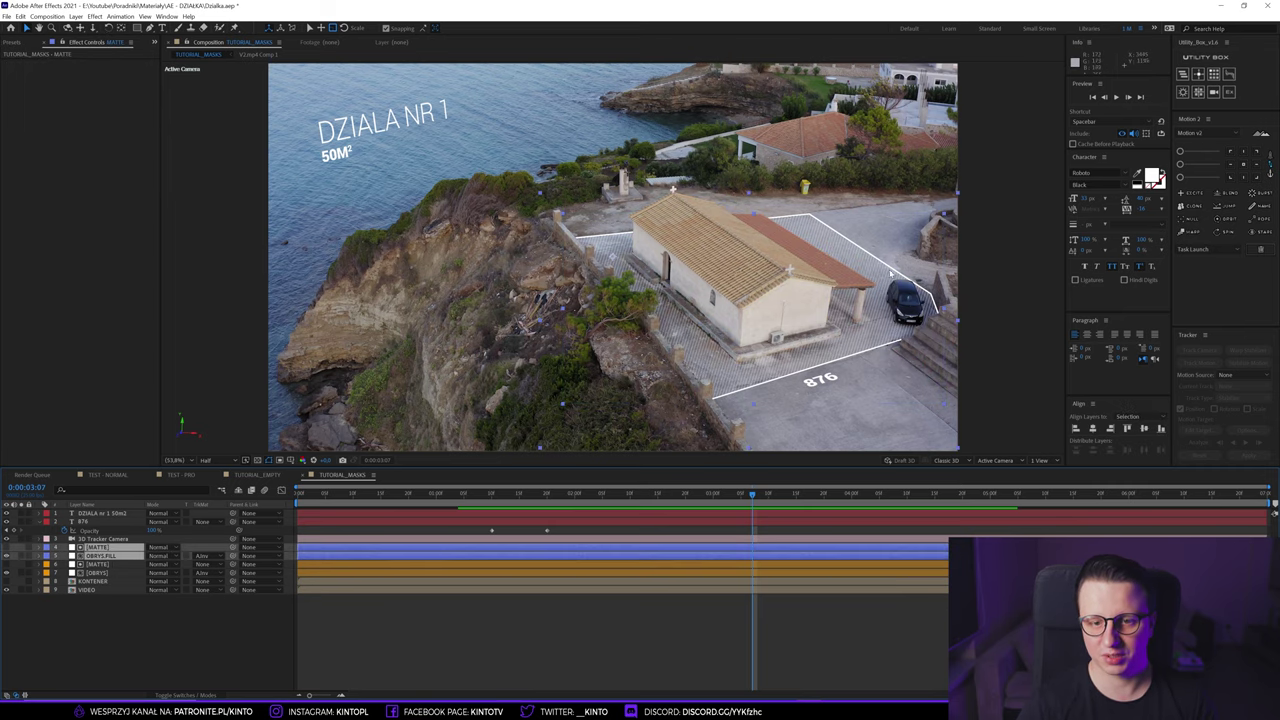
click(21, 555)
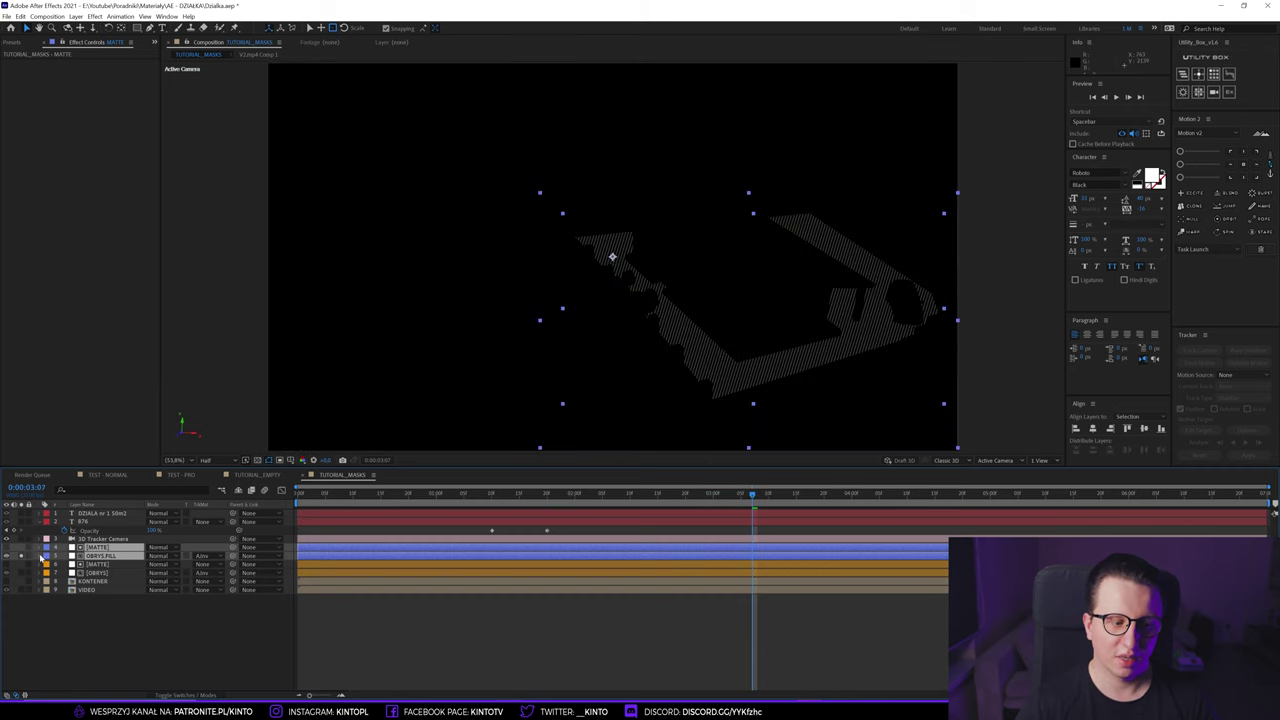
click(21, 556)
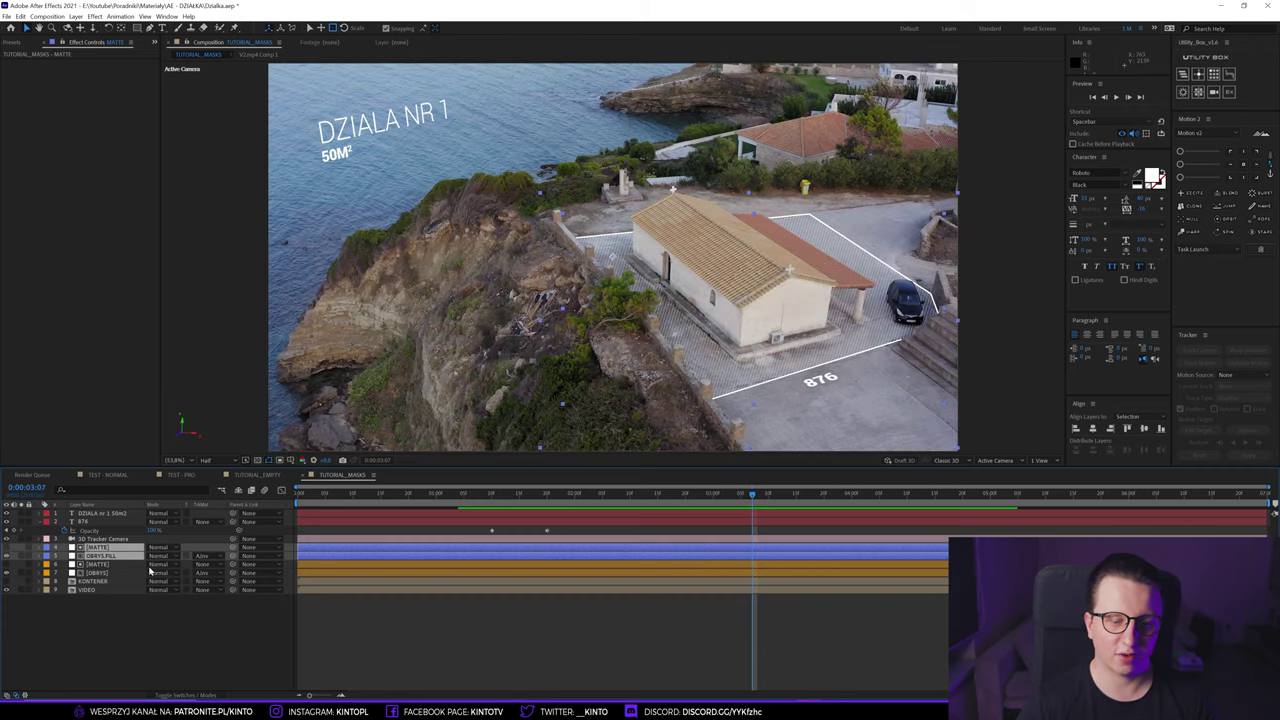
click(135, 621)
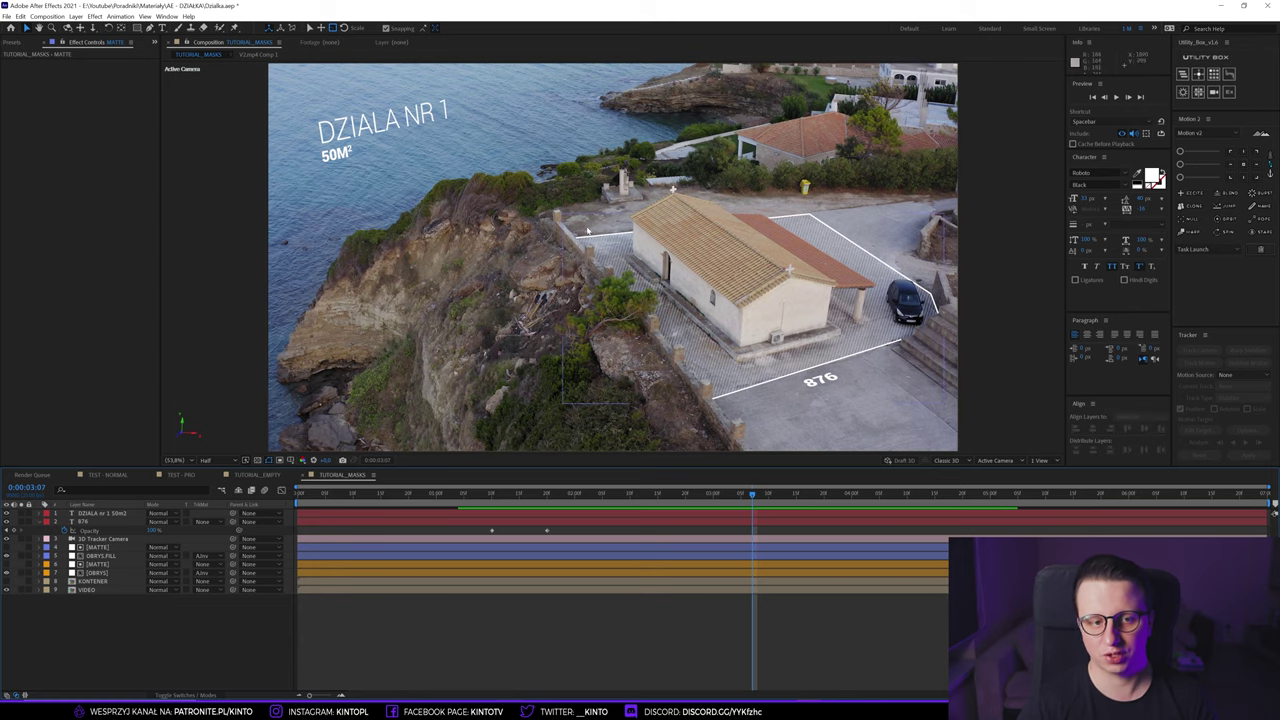
click(182, 695)
- Scrub through the shot between 0:00:01:12 and 0:00:05:13 and play it from the start
key(j)
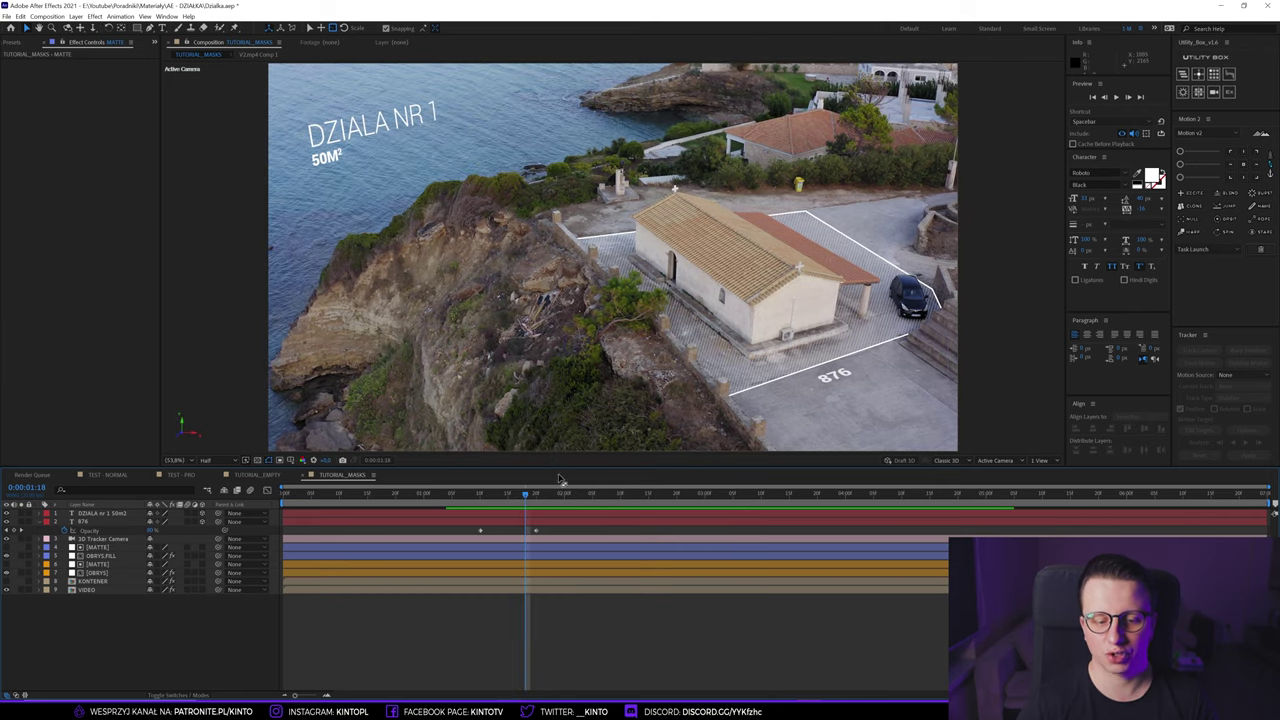
drag(535, 500, 1072, 503)
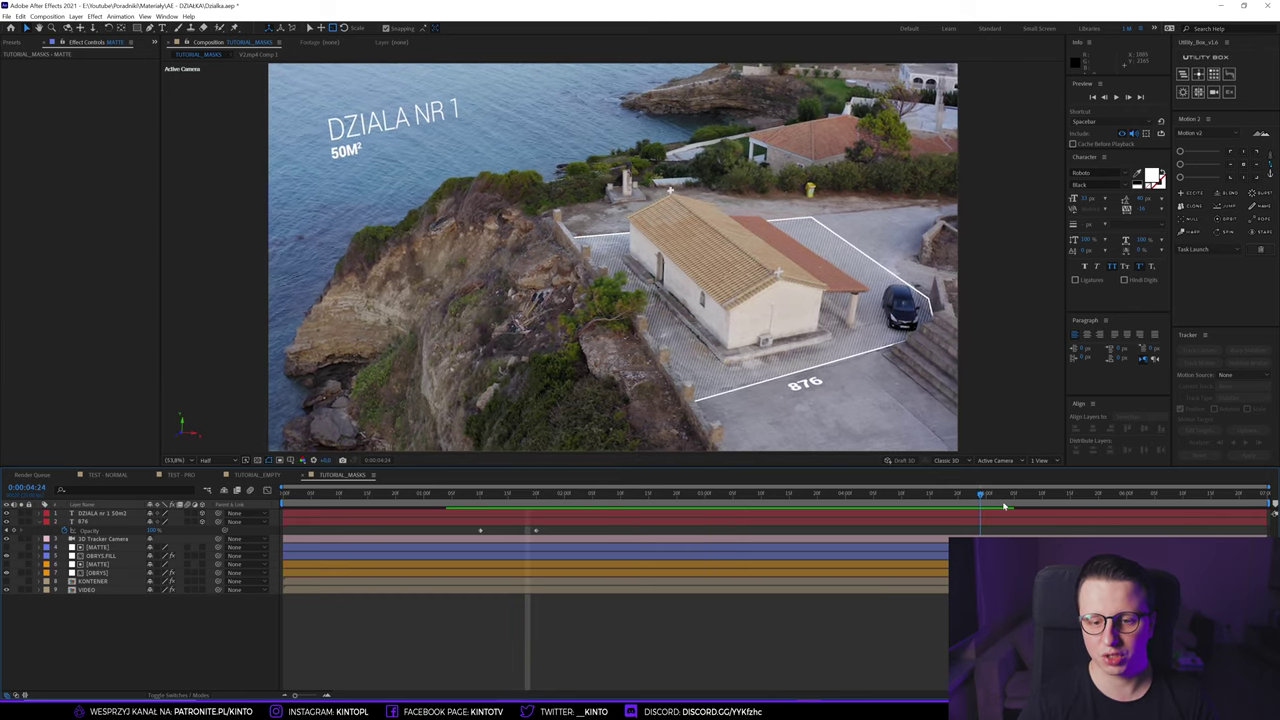
drag(1072, 503, 491, 497)
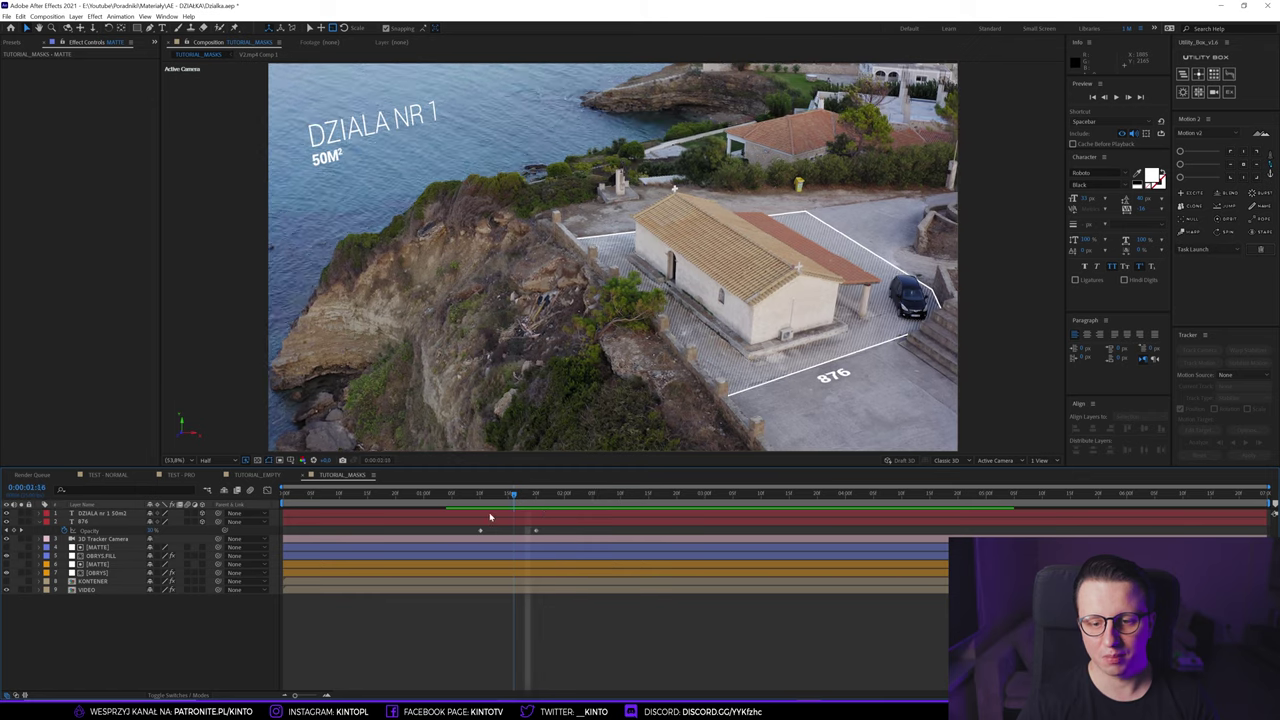
key(space)
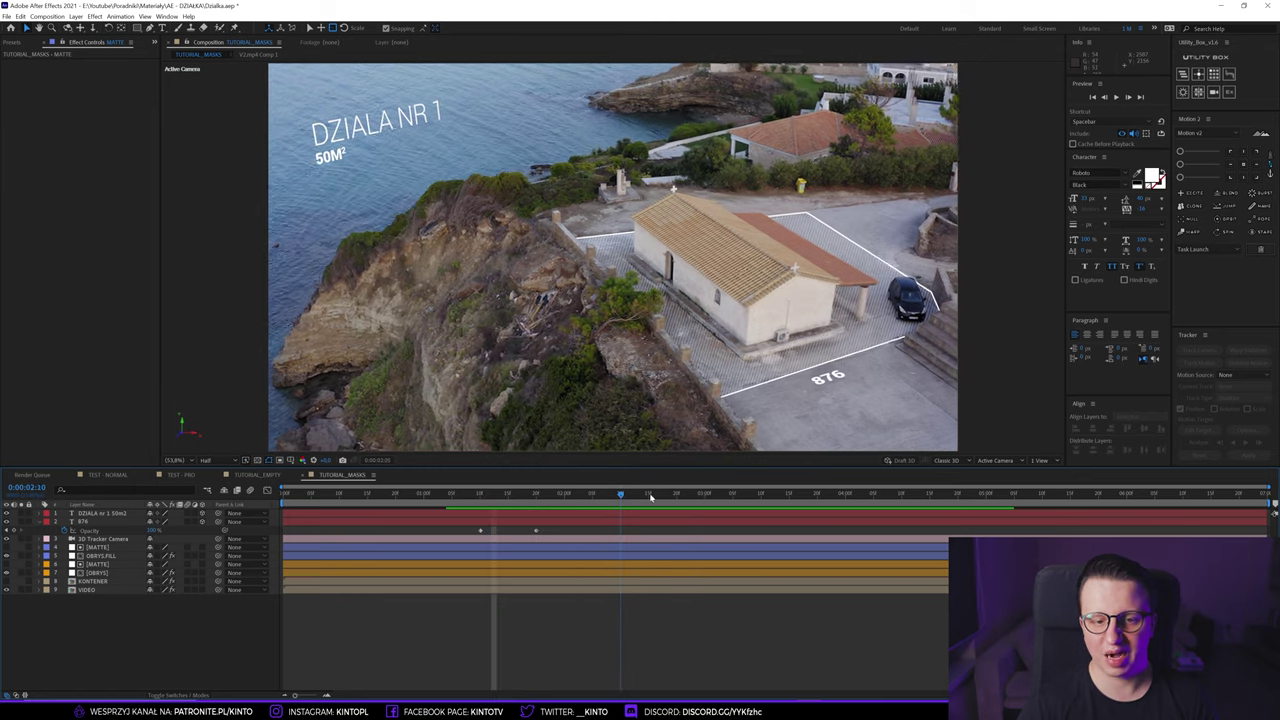
key(space)
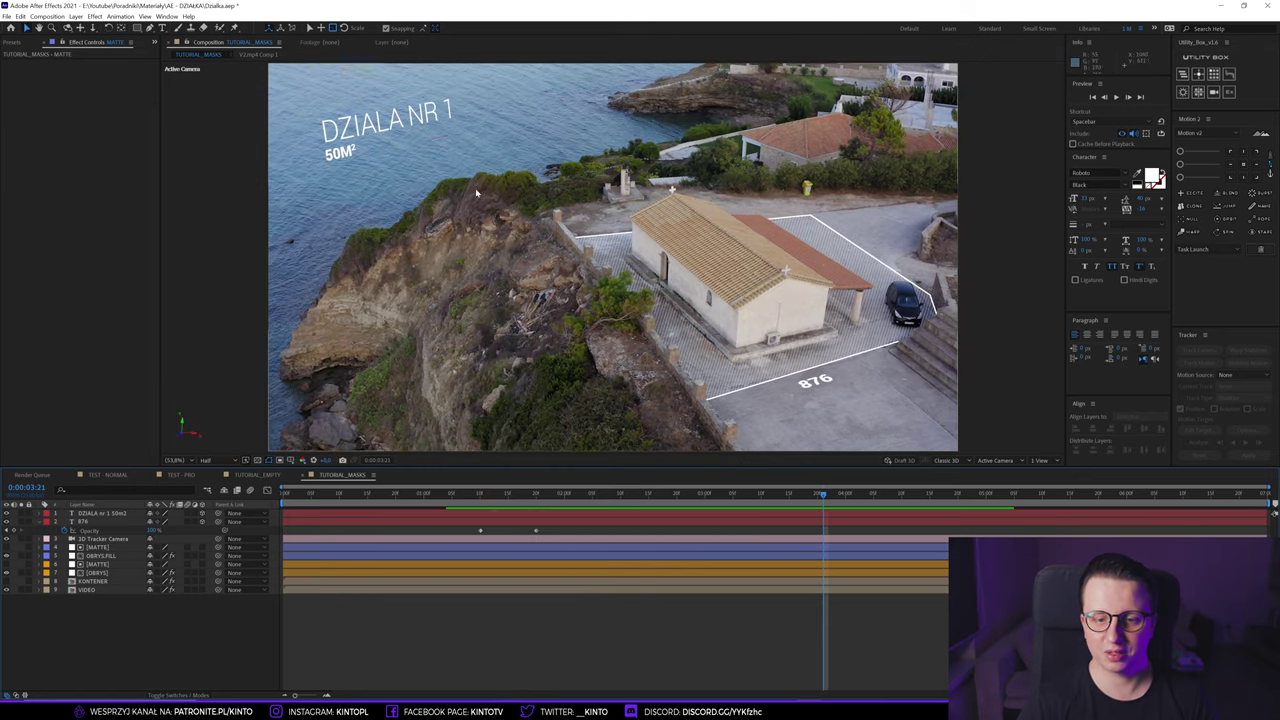
key(Home)
key(space)
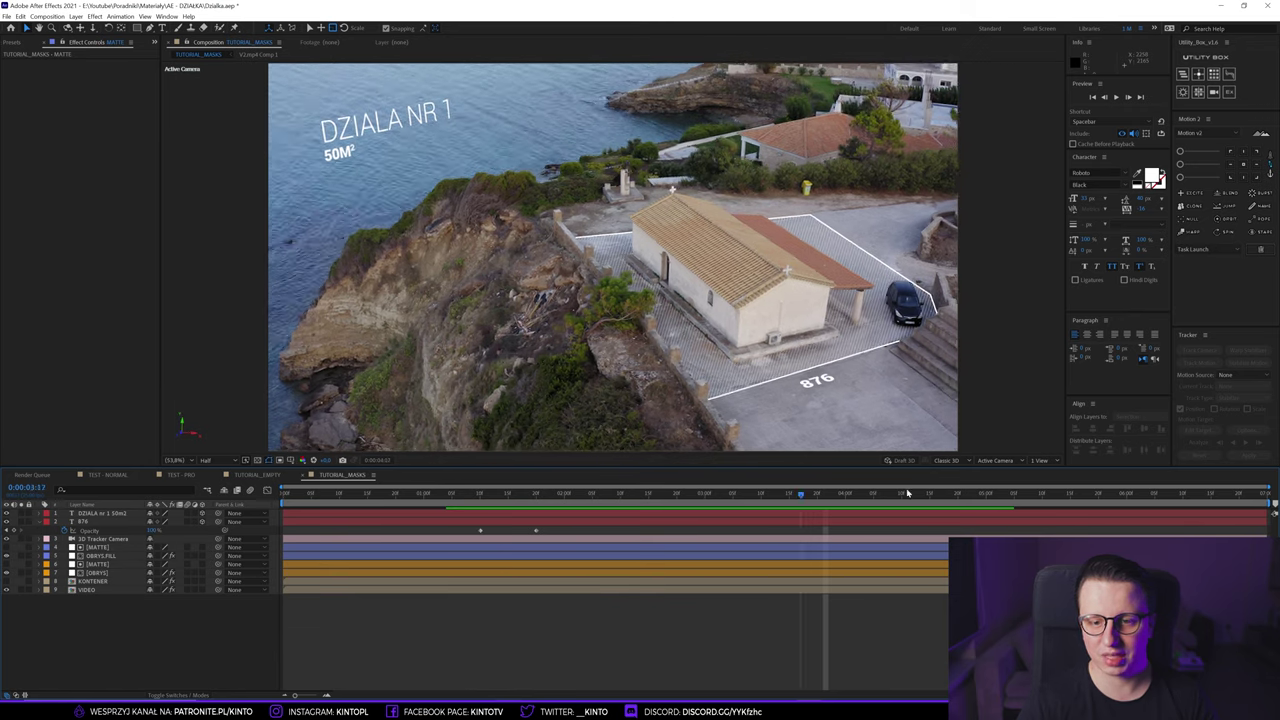
key(space)
- Save the project and collapse the 876 layer's Opacity property
key(ctrl+s)
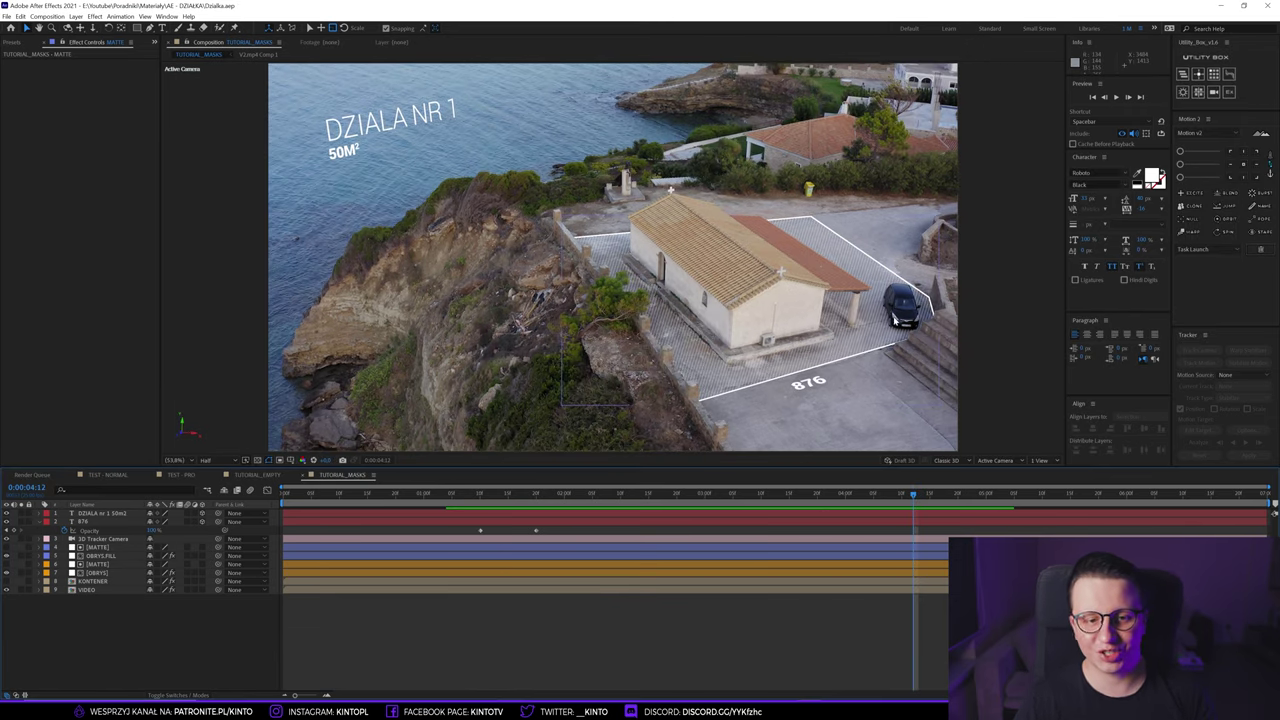
click(722, 493)
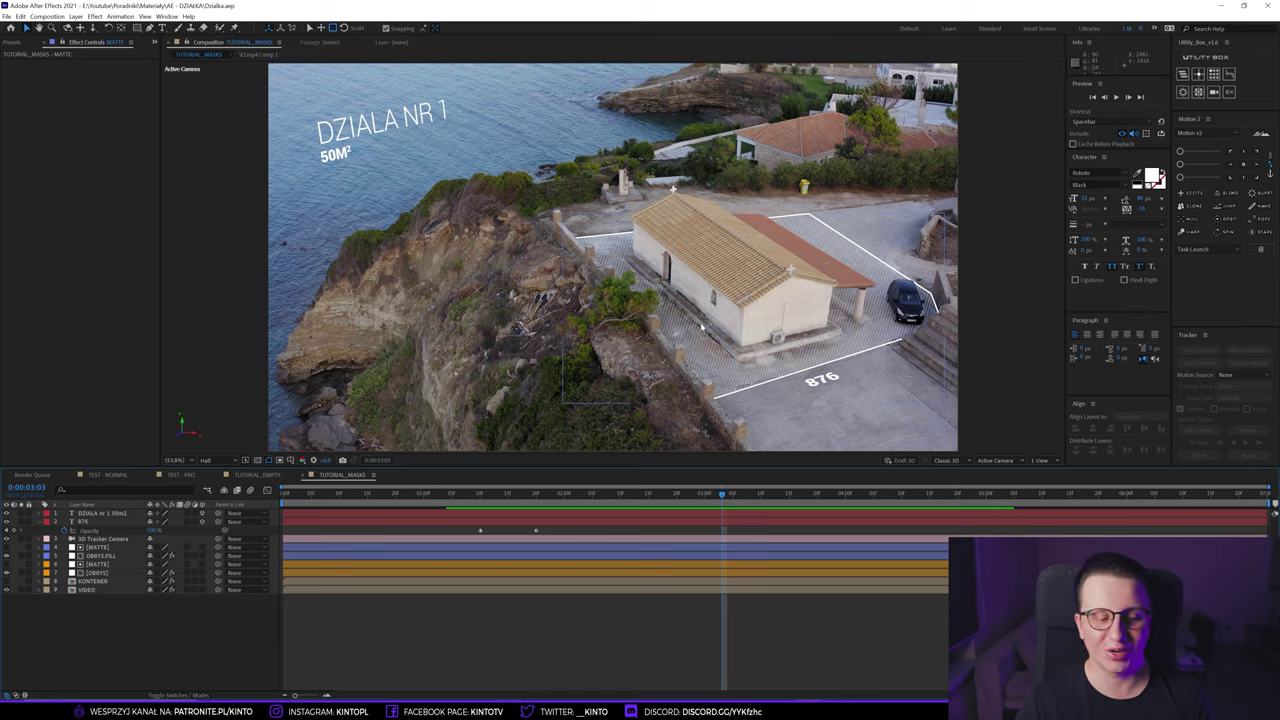
click(38, 522)
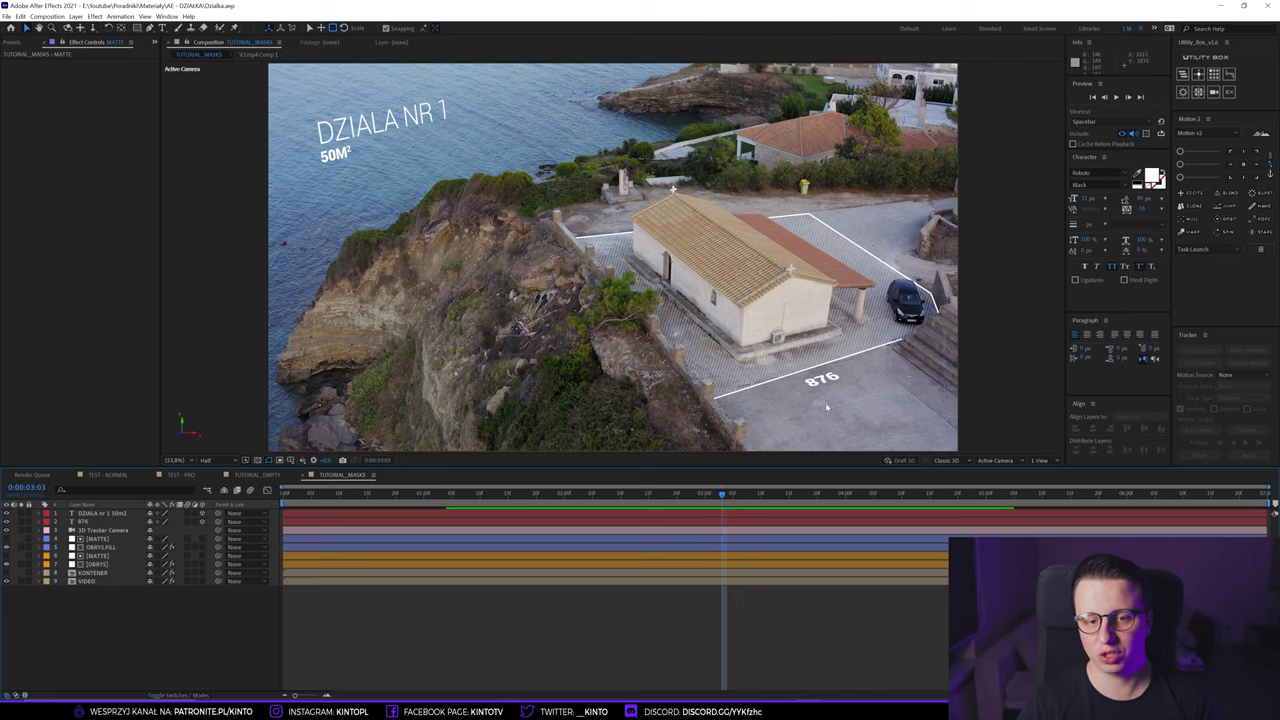
click(472, 493)
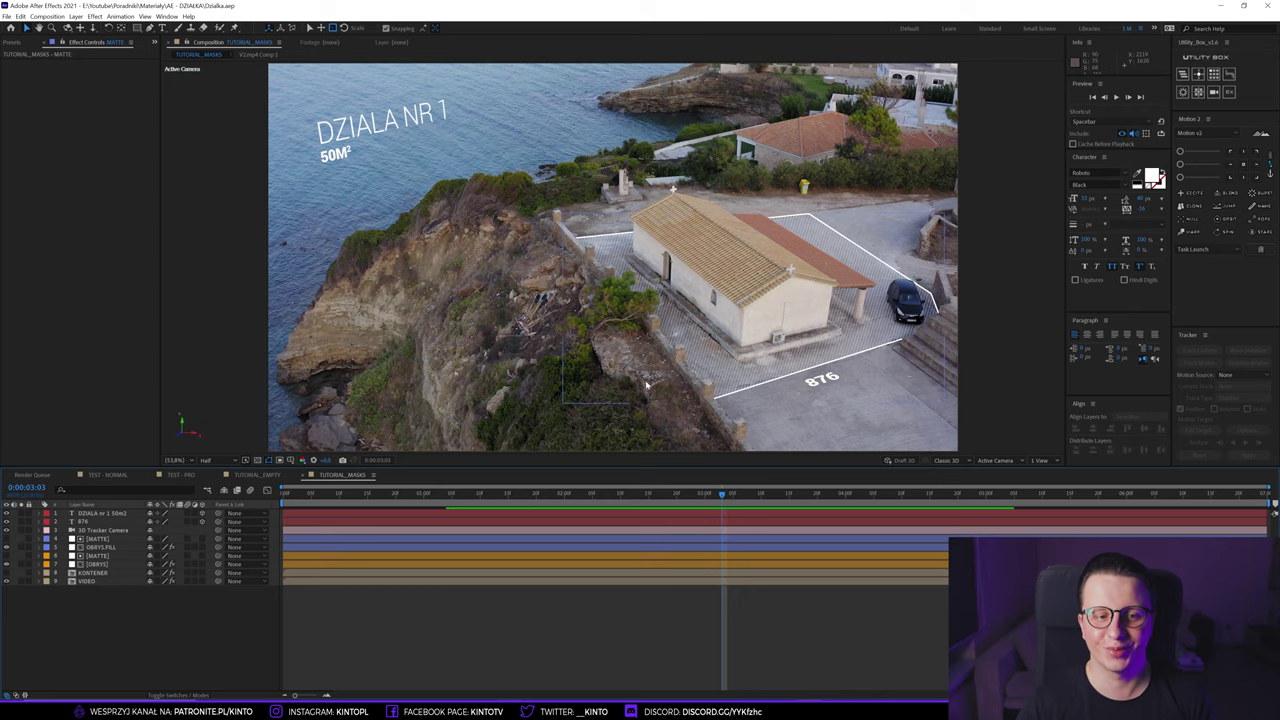
key(space)
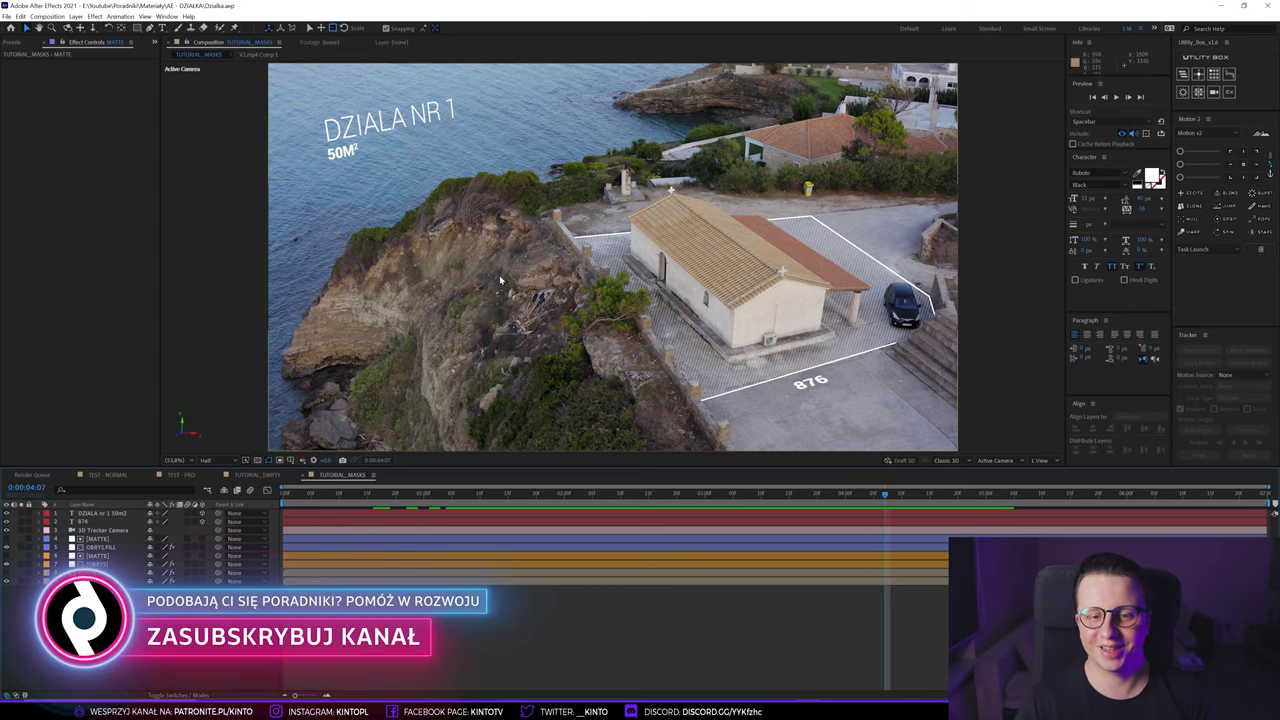
key(Page_Up)
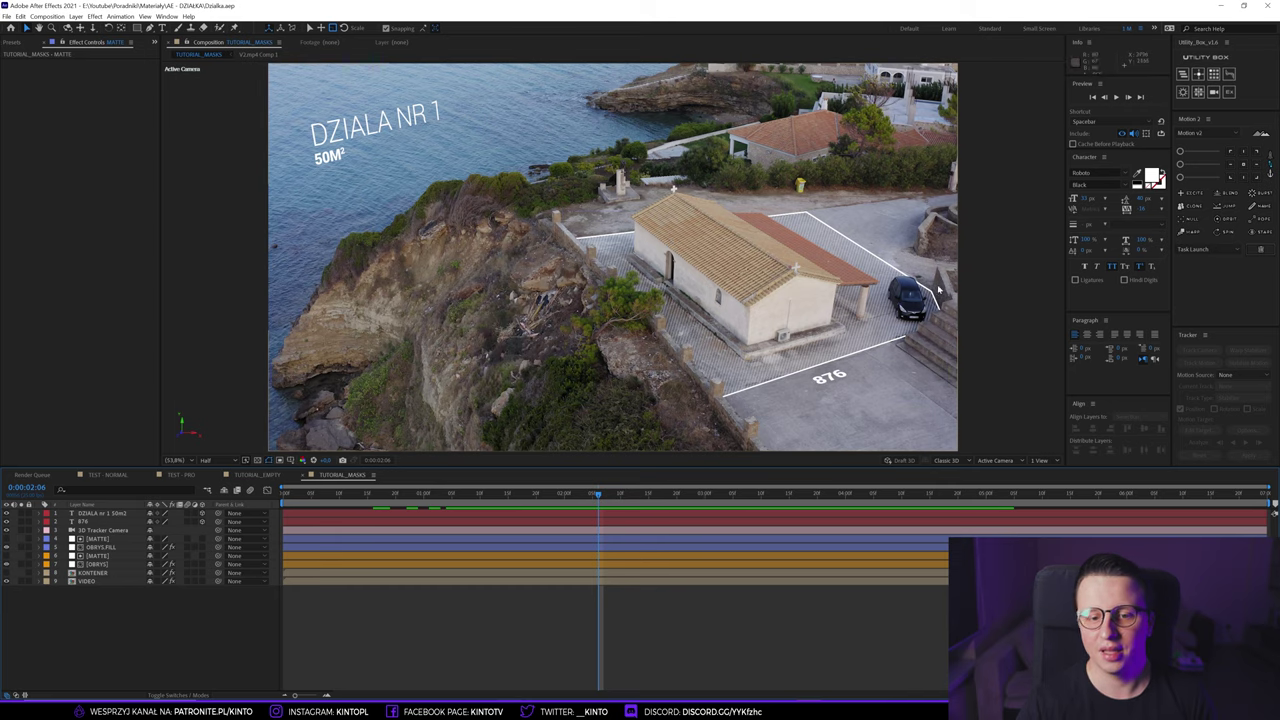
drag(620, 496, 683, 494)
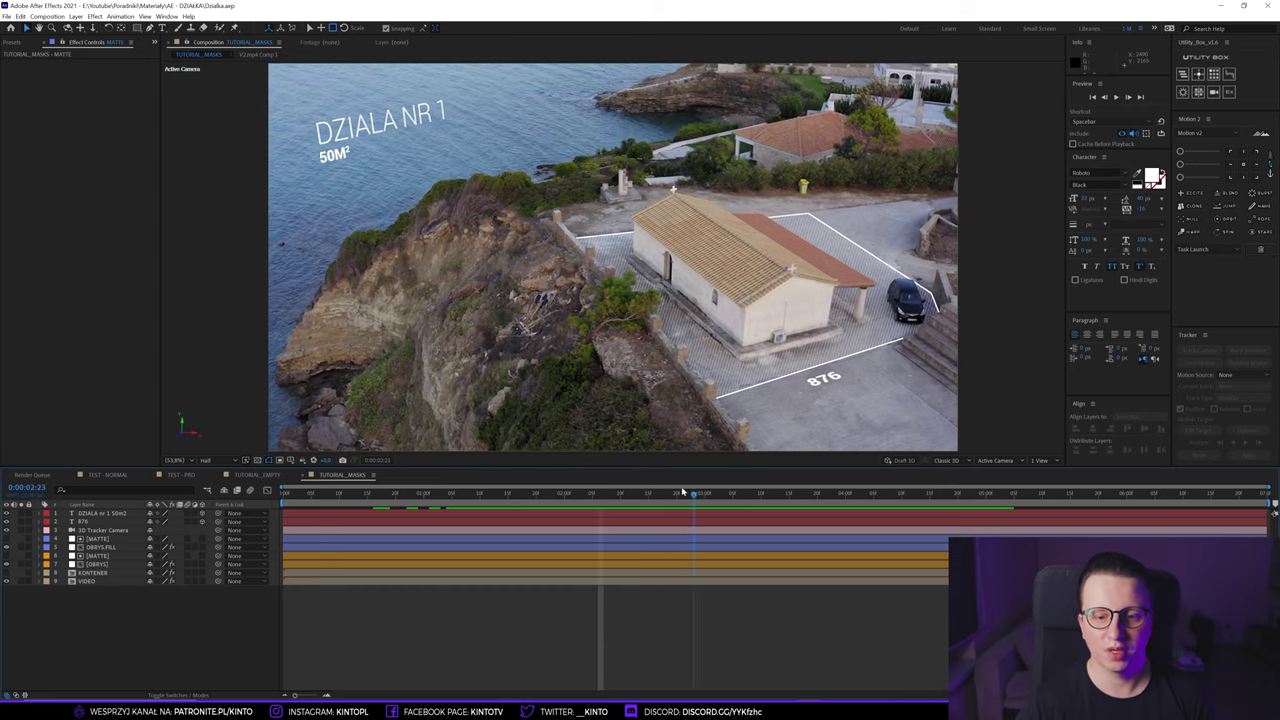